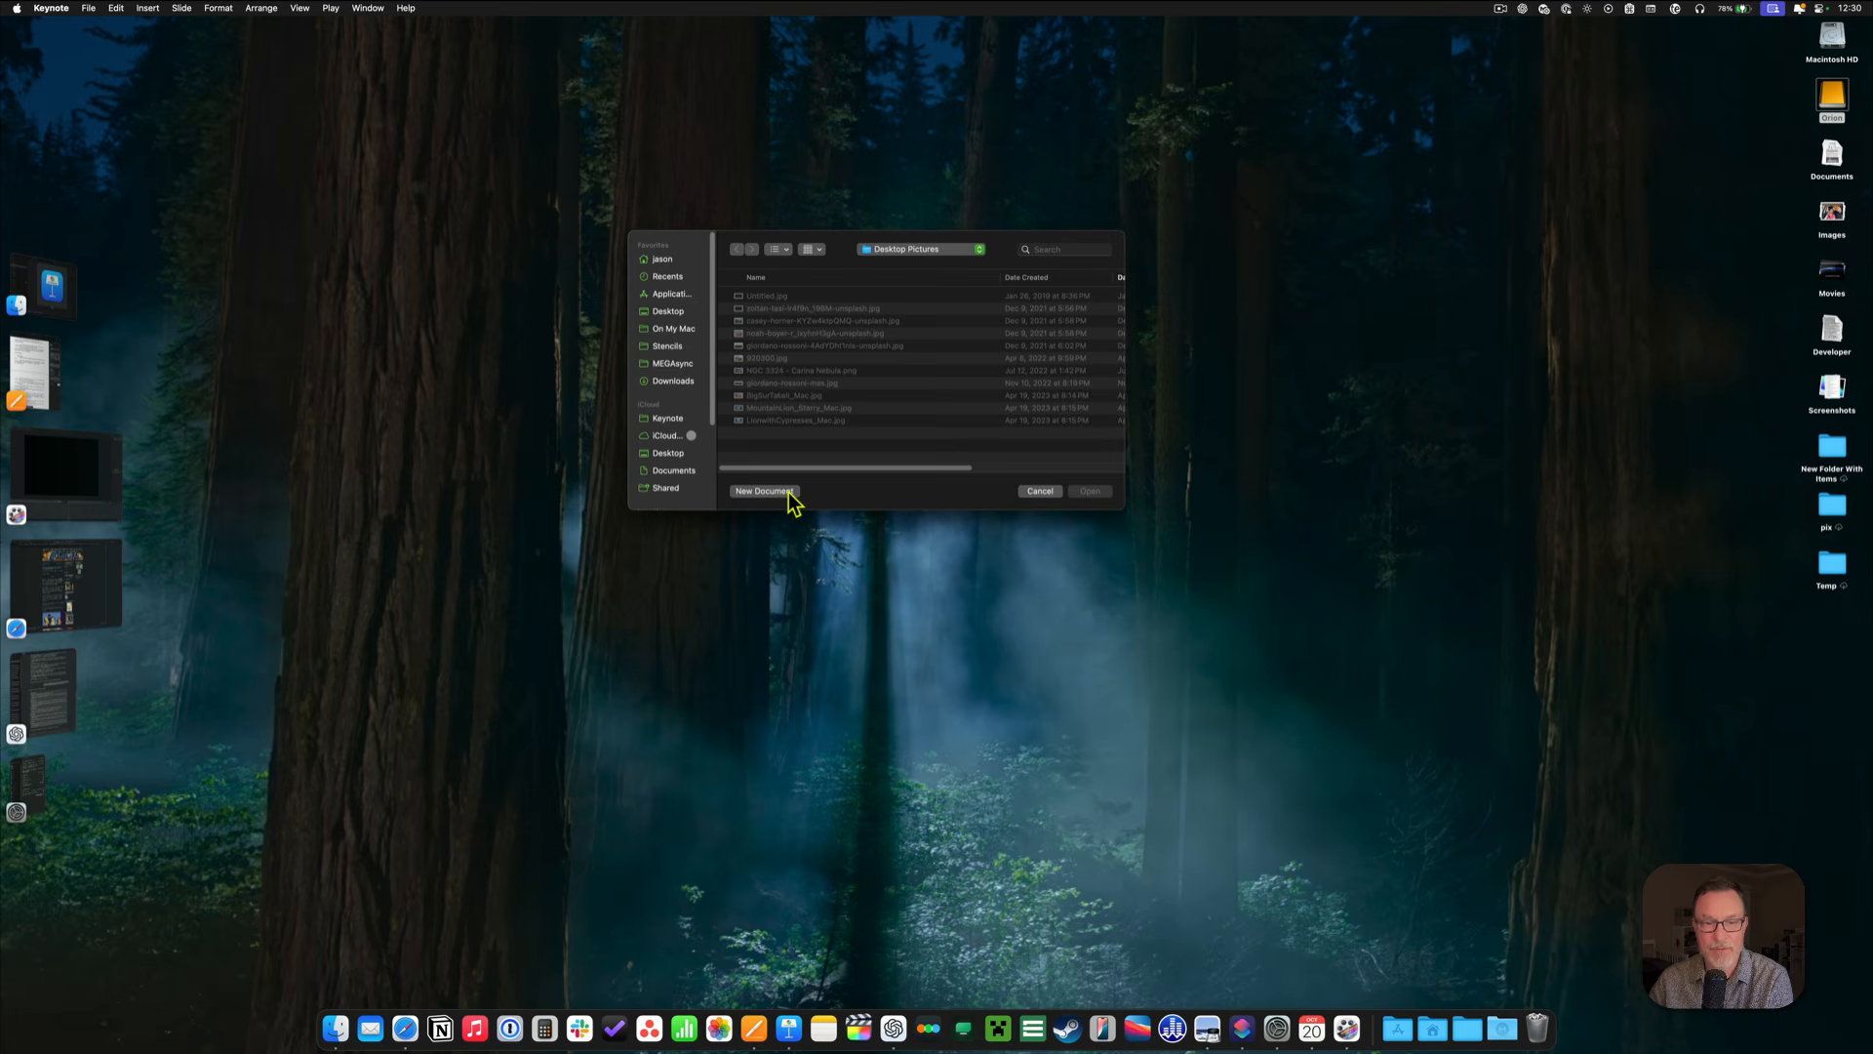
# Start a new presentation document so that the theme chooser opens.
pyautogui.click(788, 492)
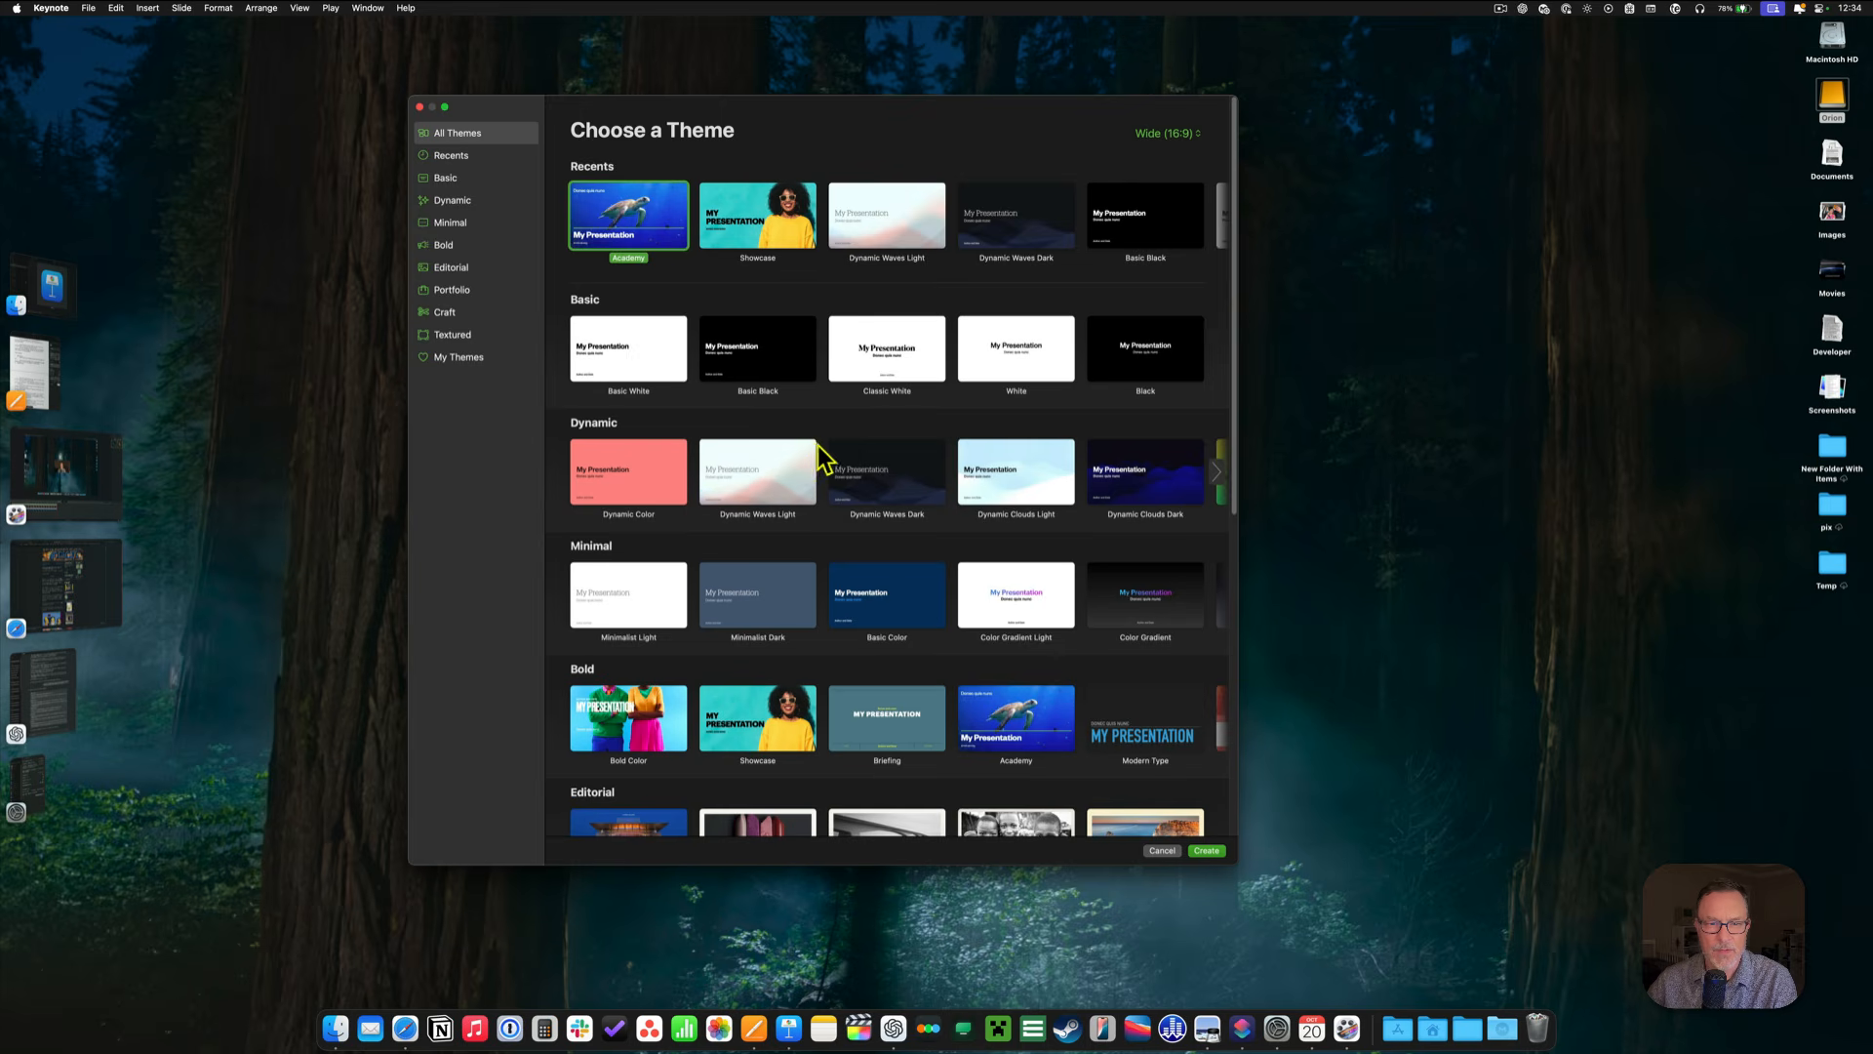
pyautogui.click(777, 275)
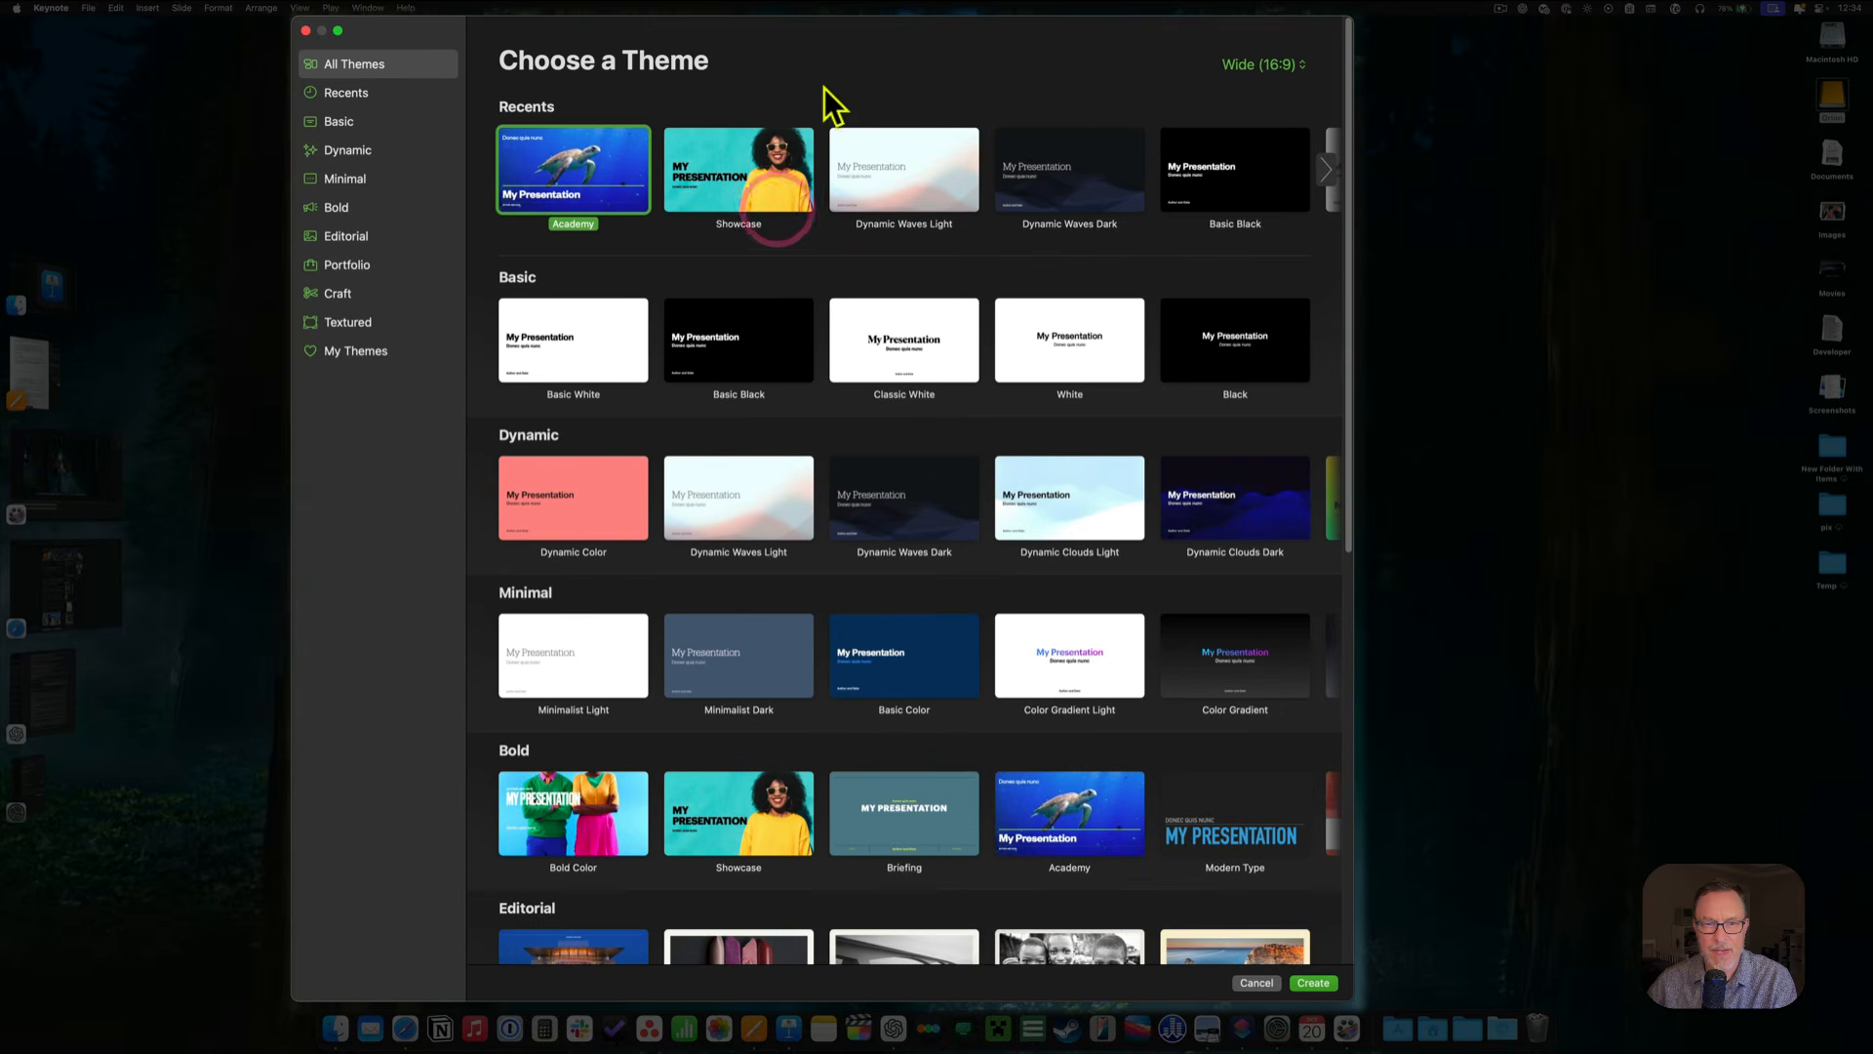
pyautogui.click(820, 62)
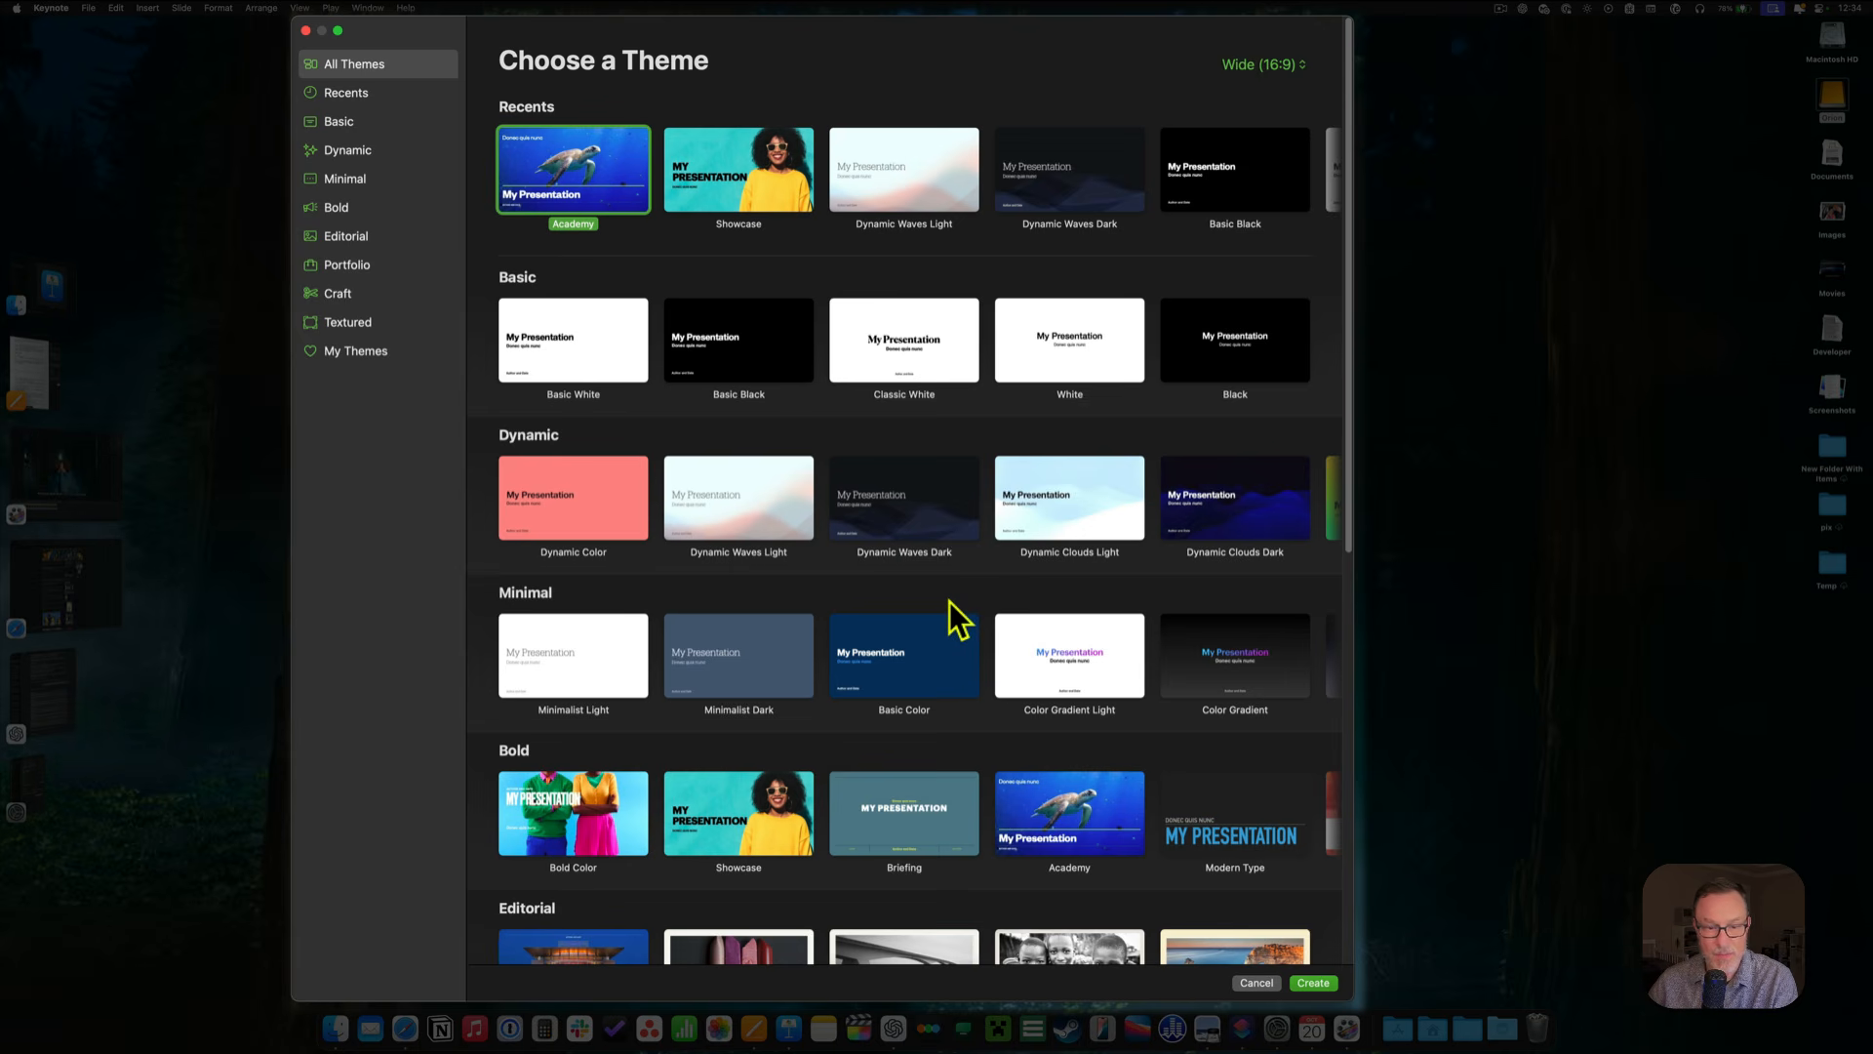
# Browse the available themes across all categories, including the further Minimal themes and the My Themes section.
pyautogui.click(1330, 660)
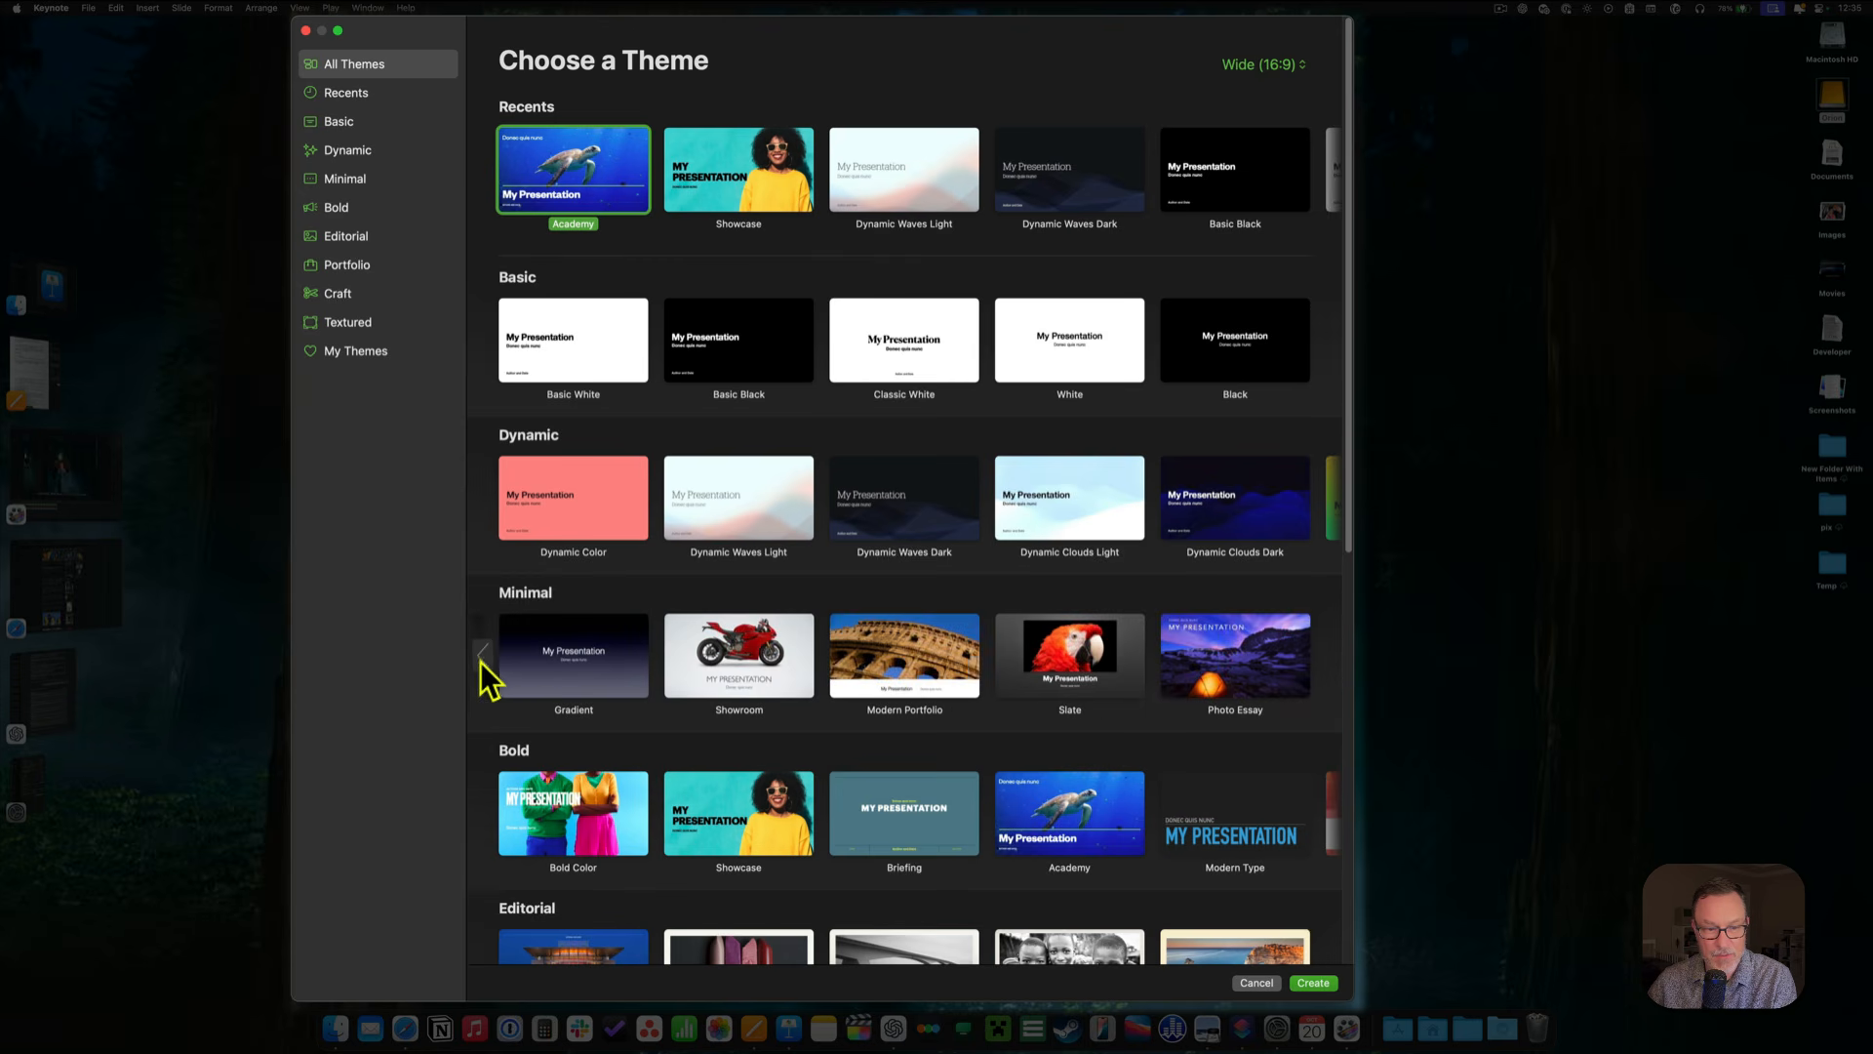
pyautogui.click(480, 660)
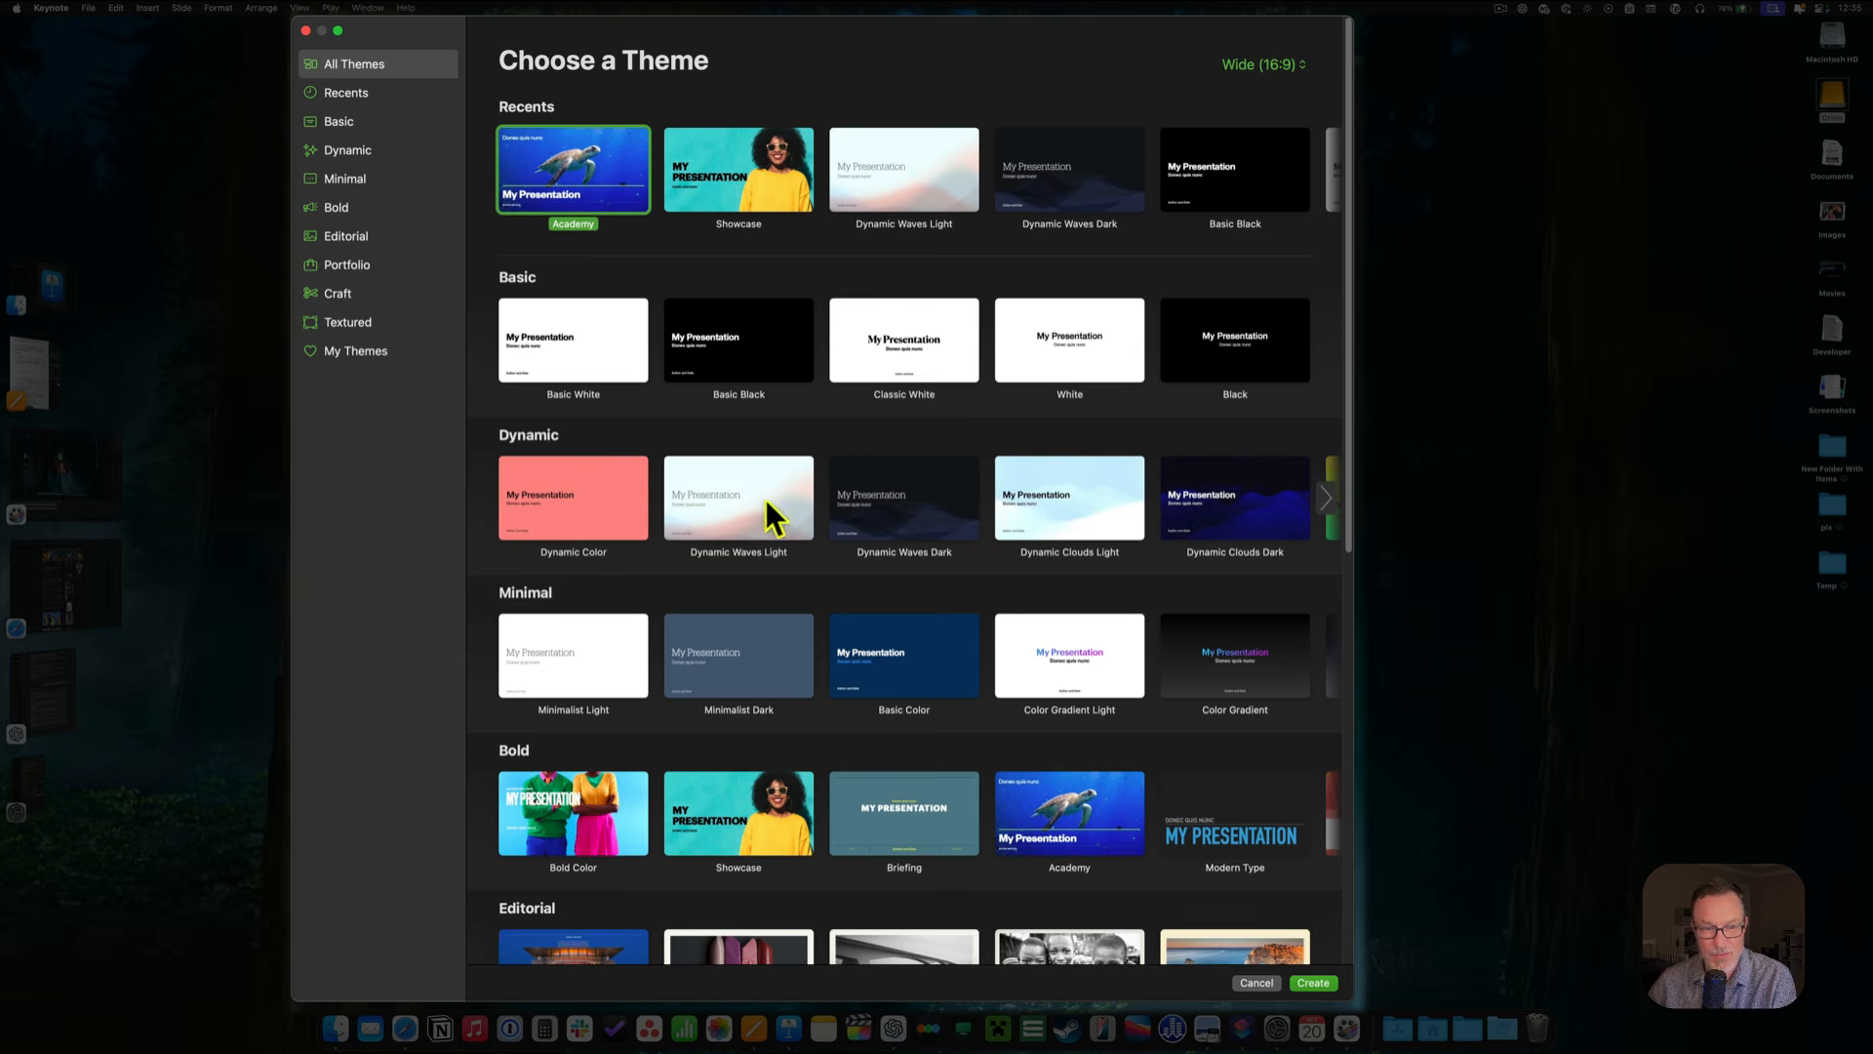
pyautogui.scroll(-2, 985, 811)
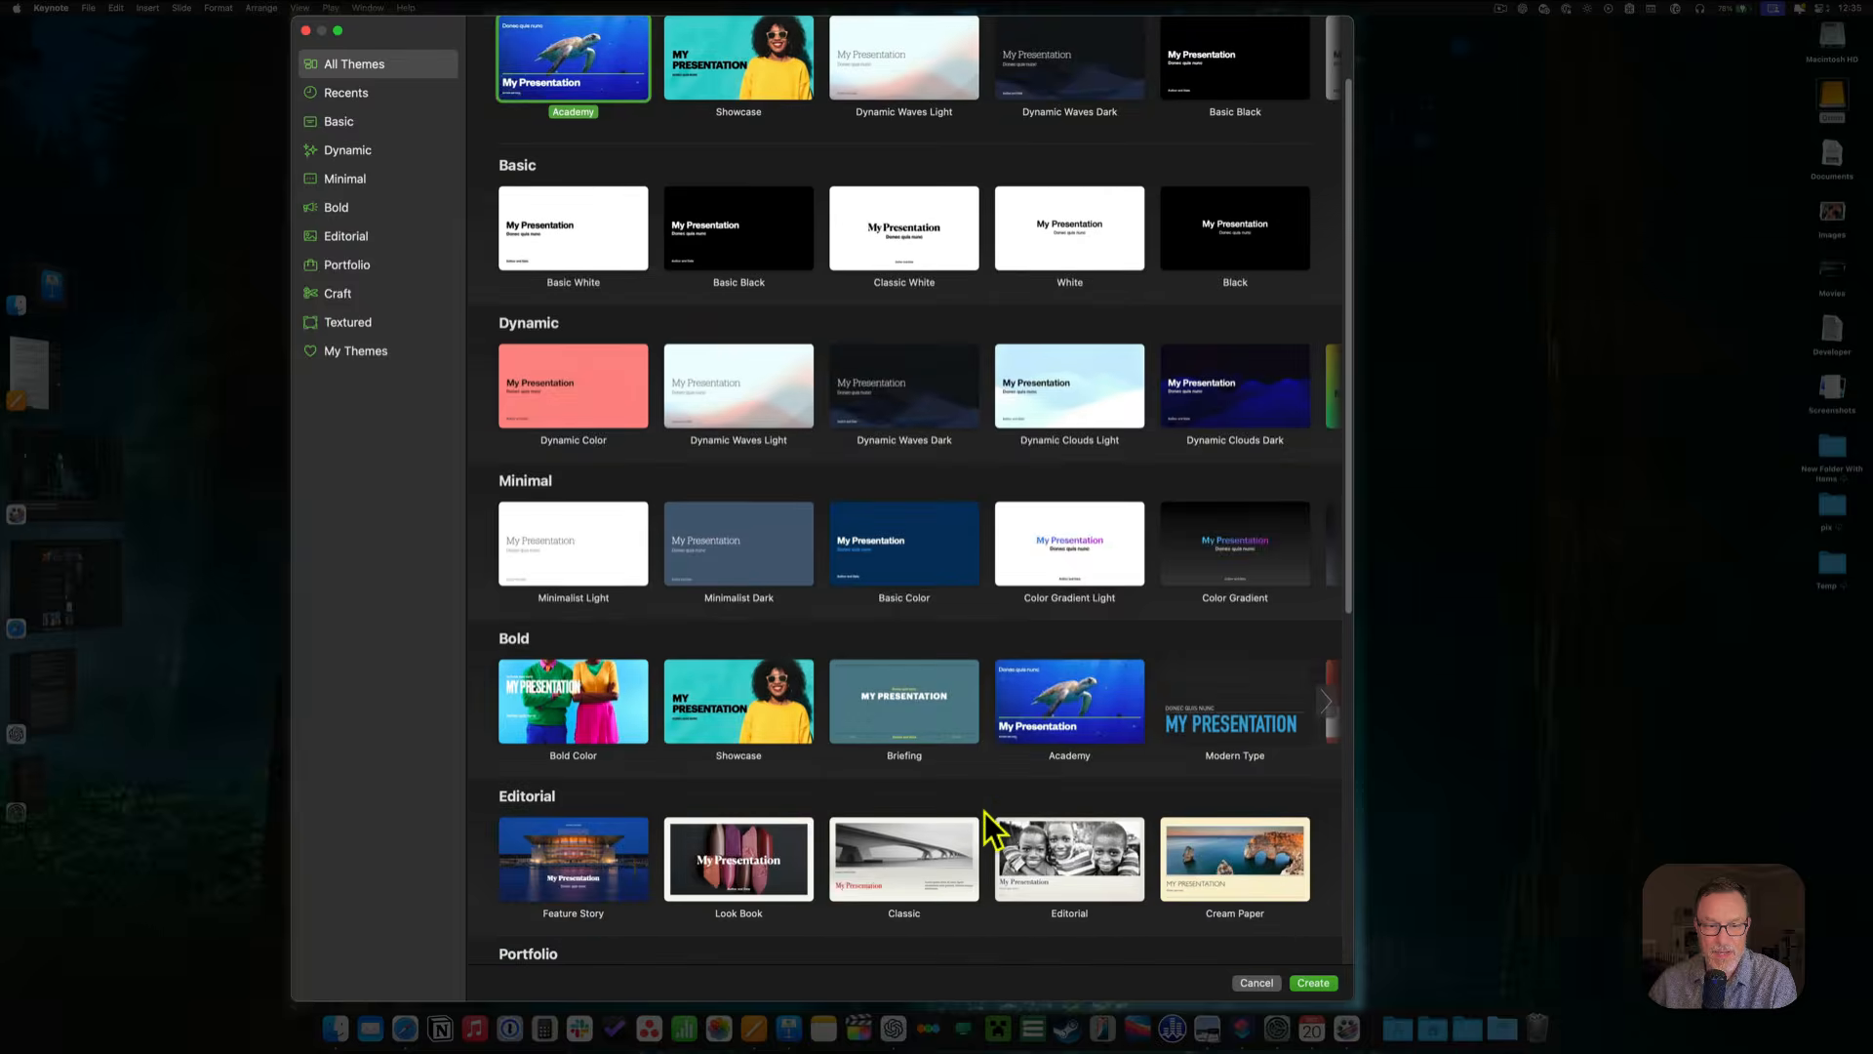
pyautogui.scroll(-2, 851, 819)
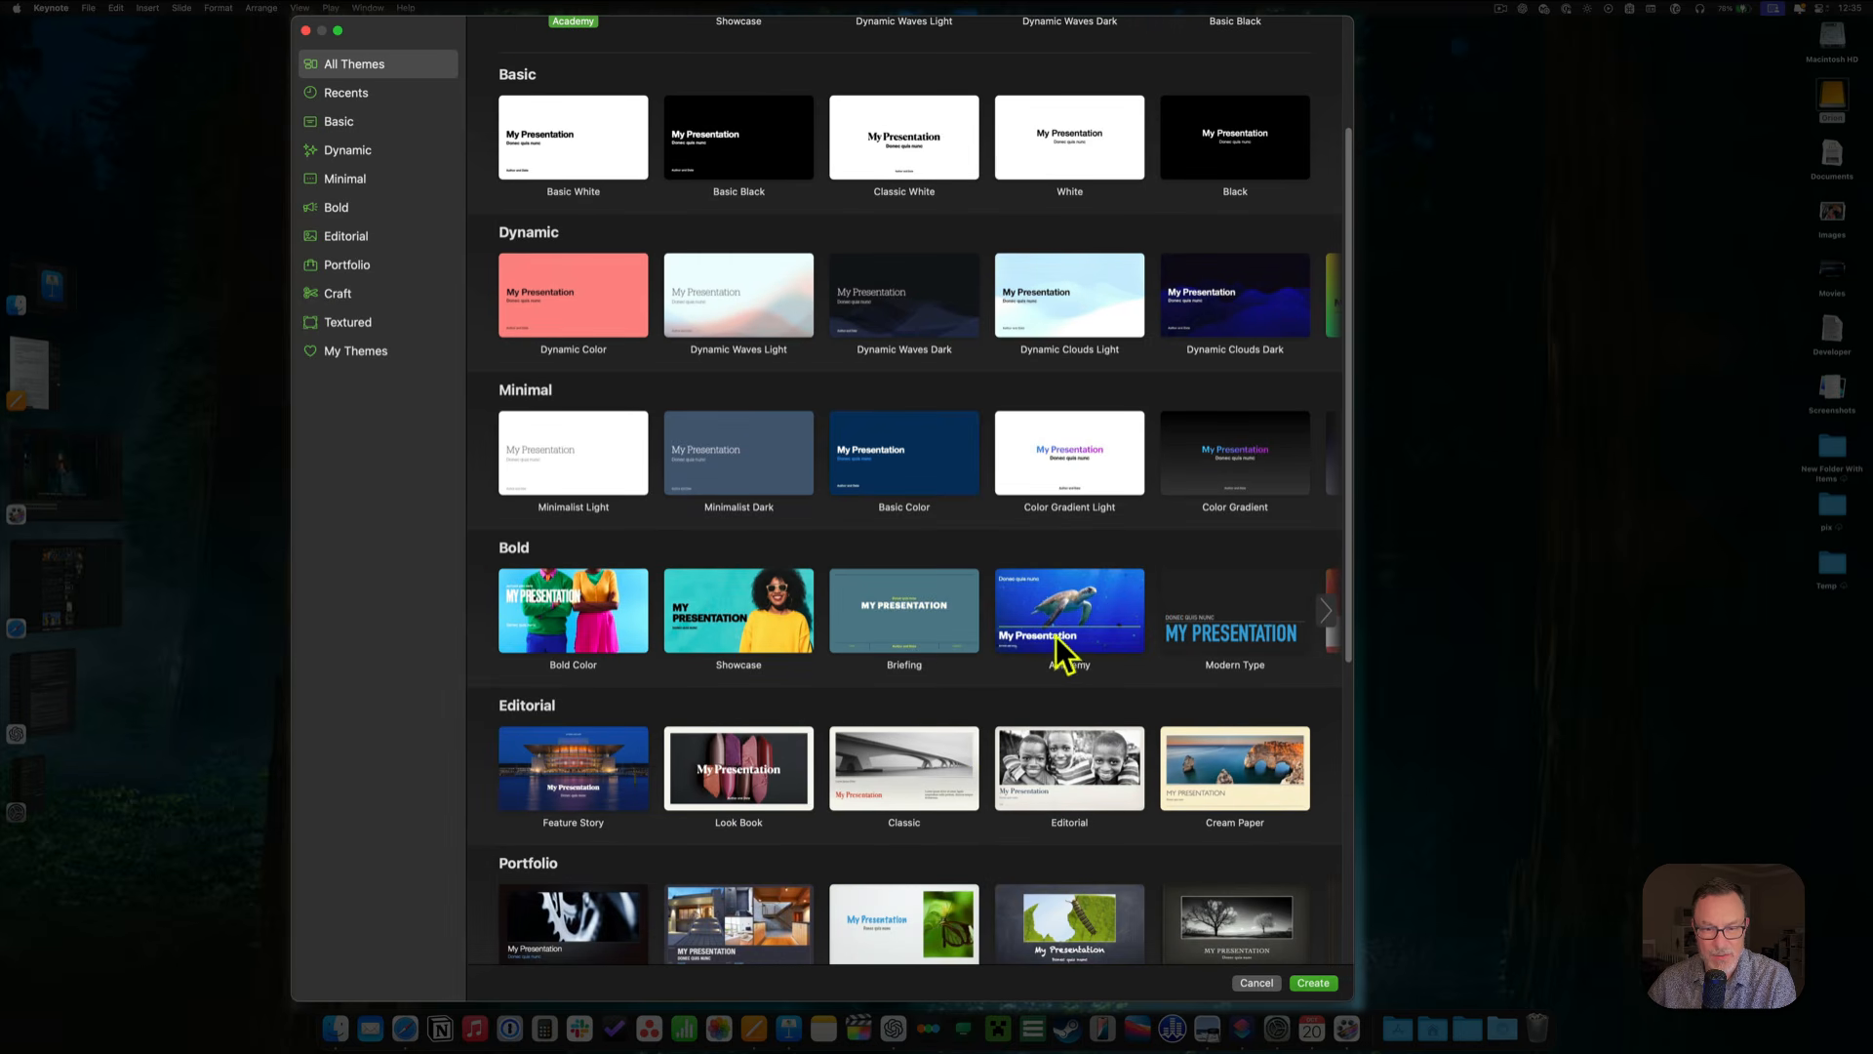
pyautogui.scroll(-1, 734, 702)
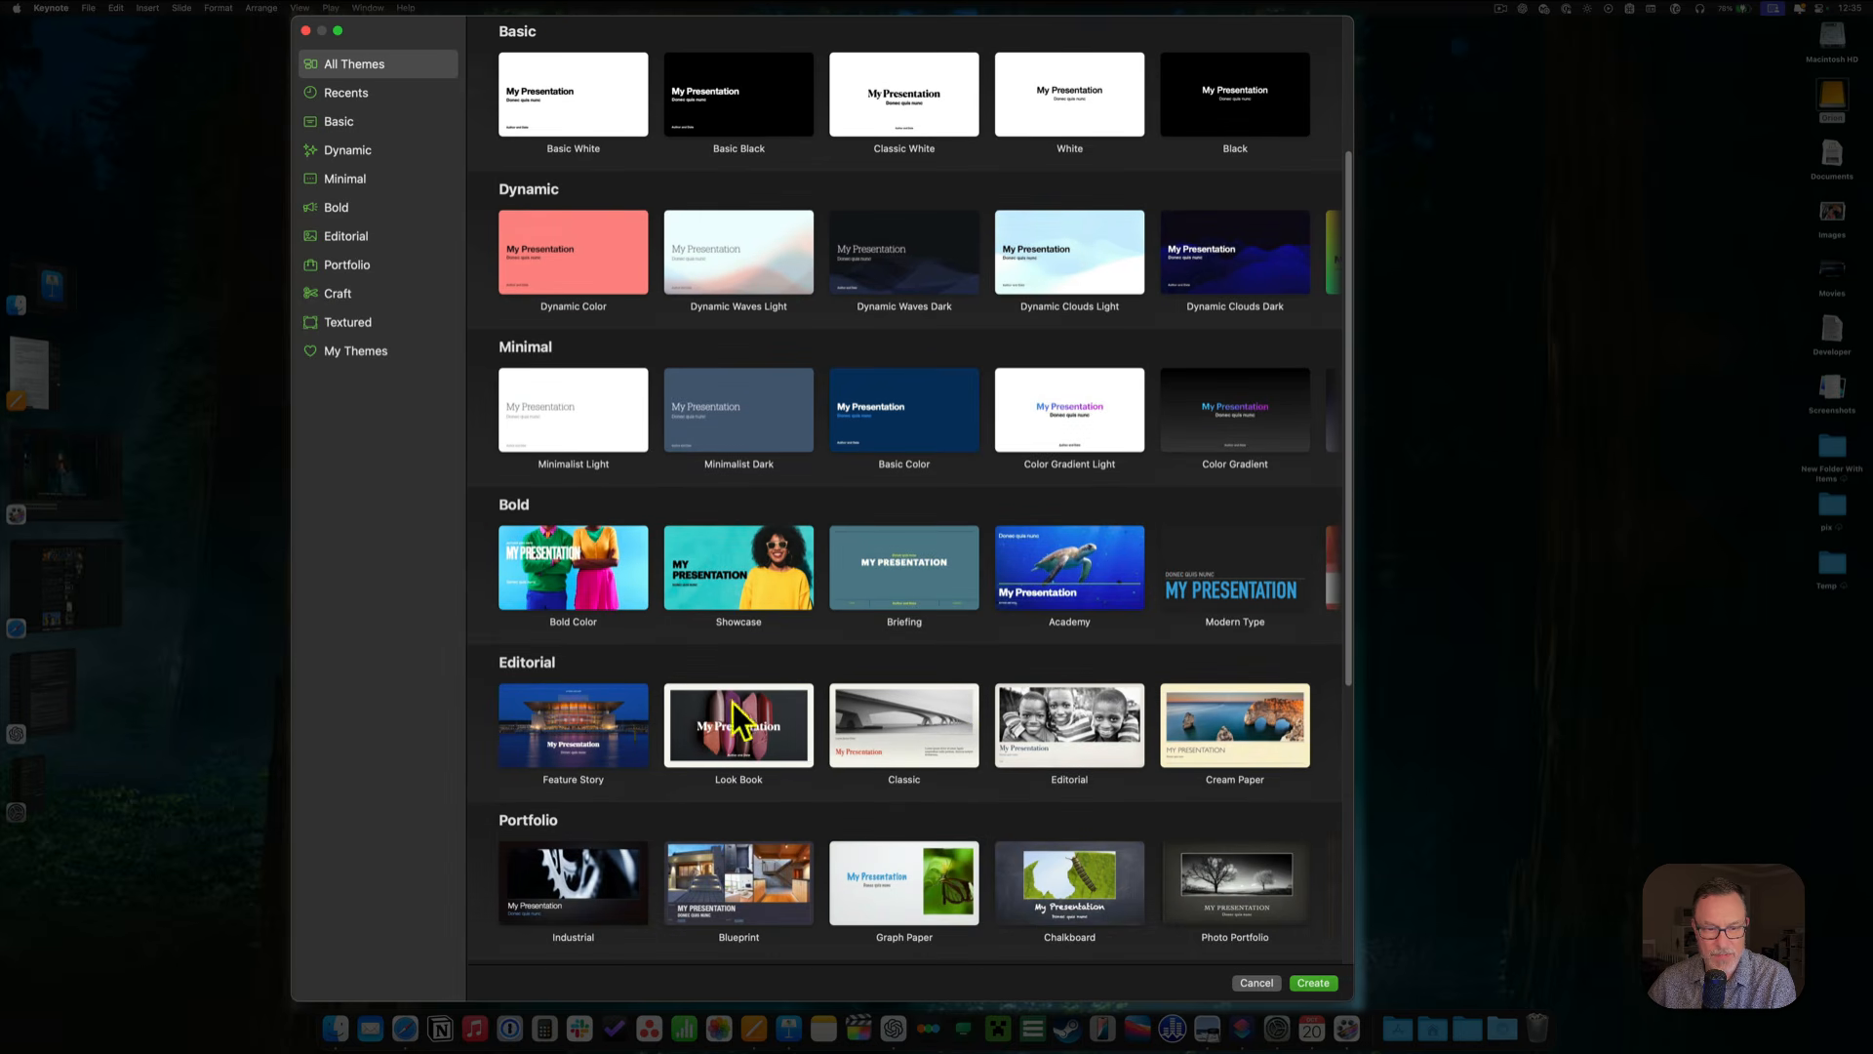
pyautogui.scroll(-5, 632, 827)
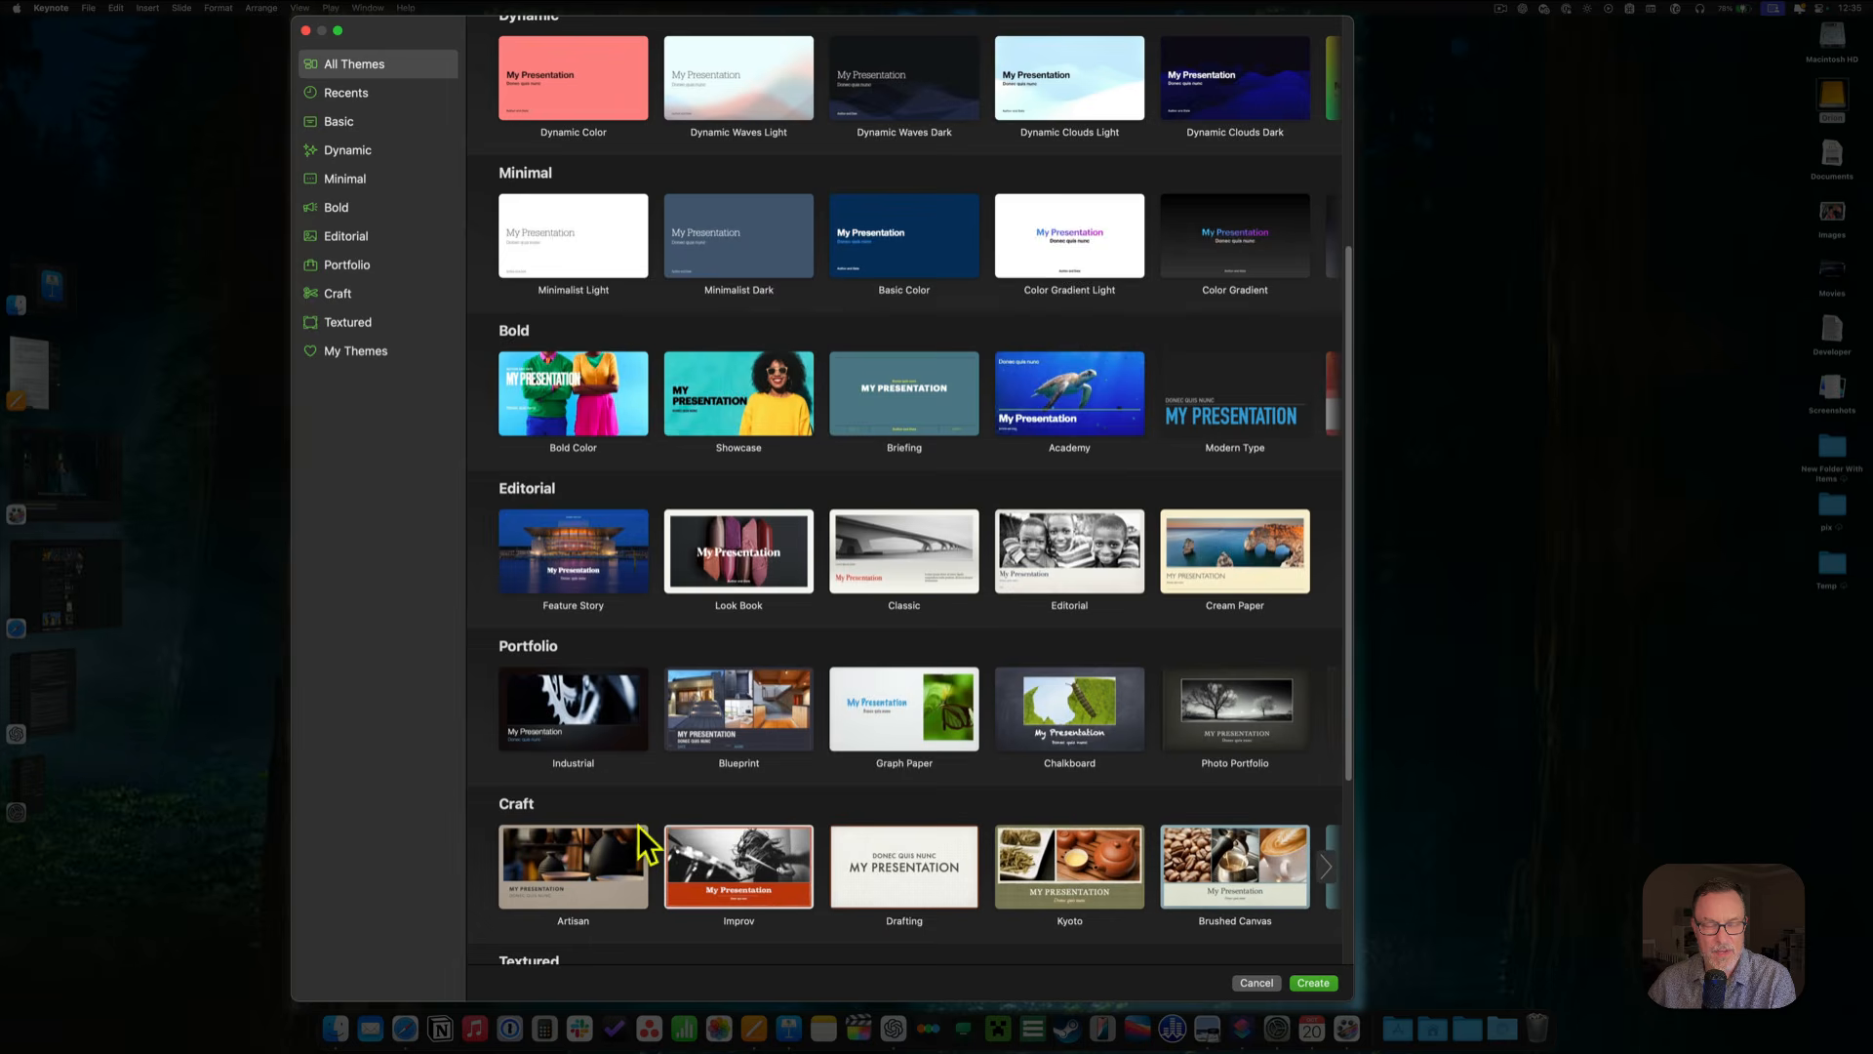
pyautogui.scroll(-6, 638, 827)
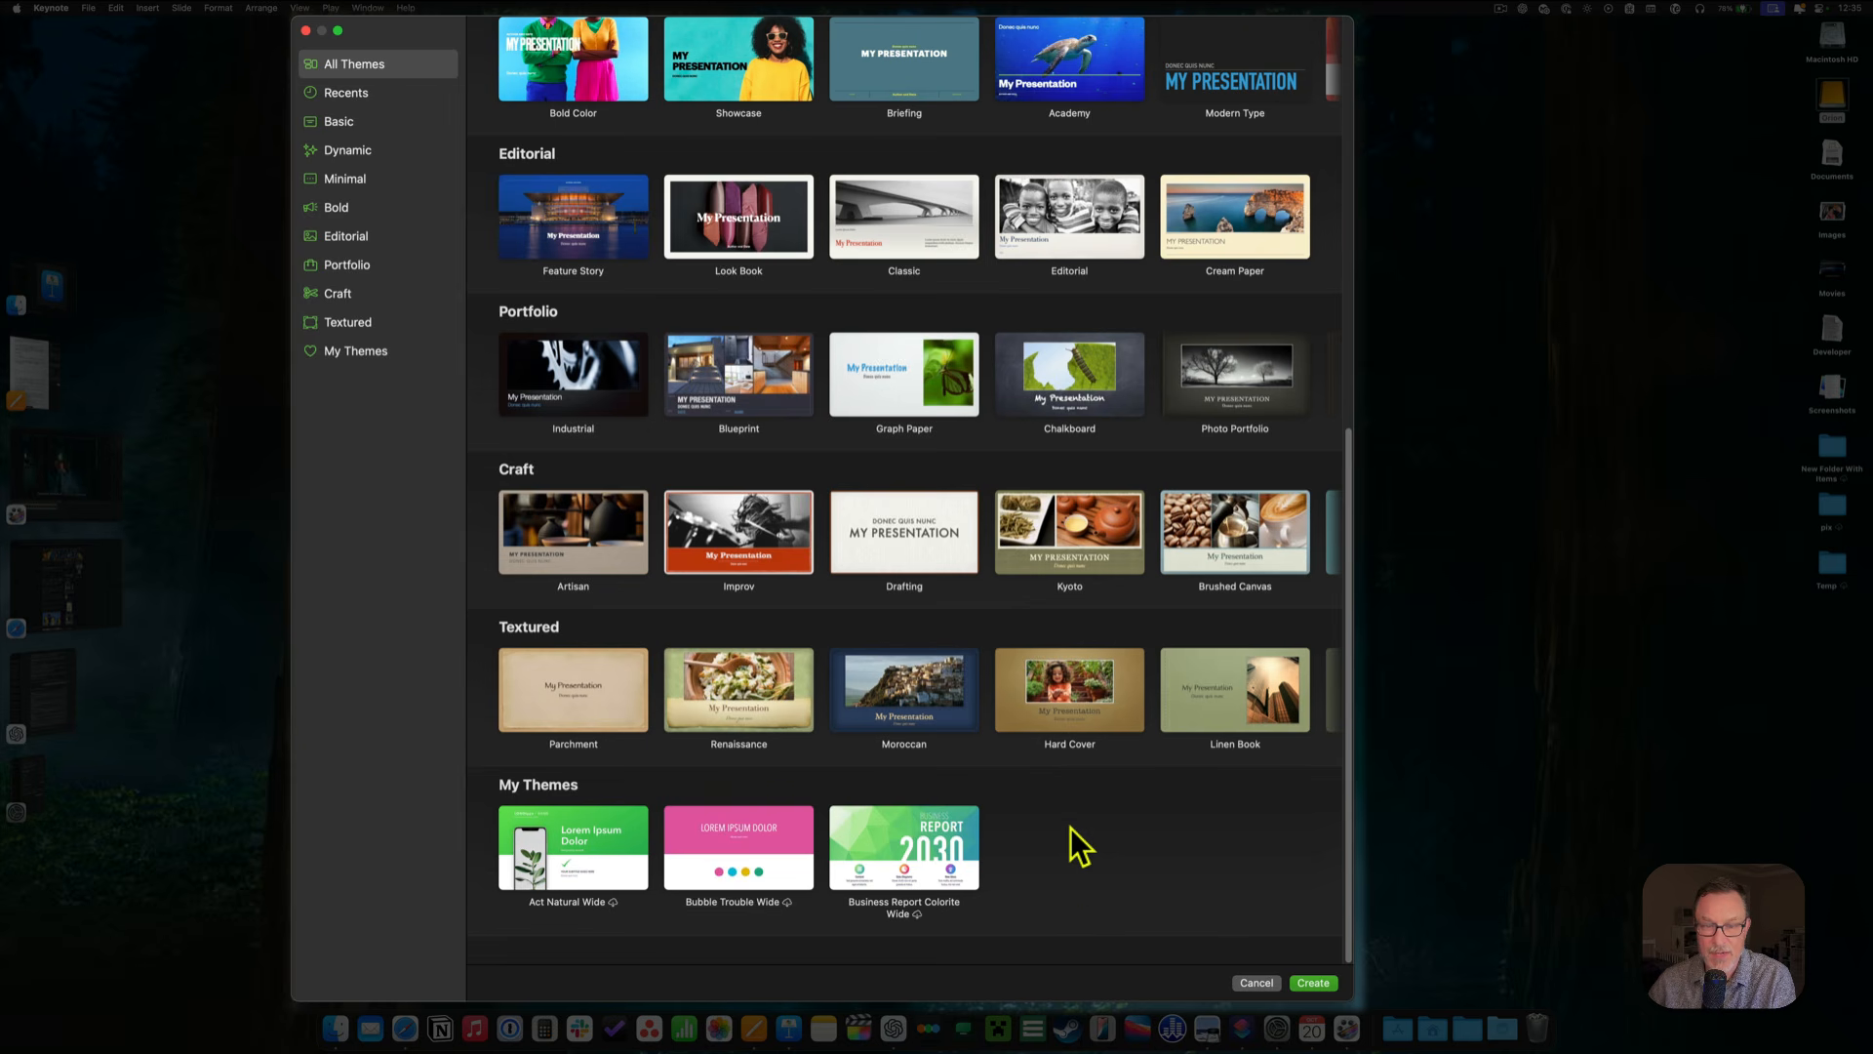
pyautogui.scroll(8, 1118, 863)
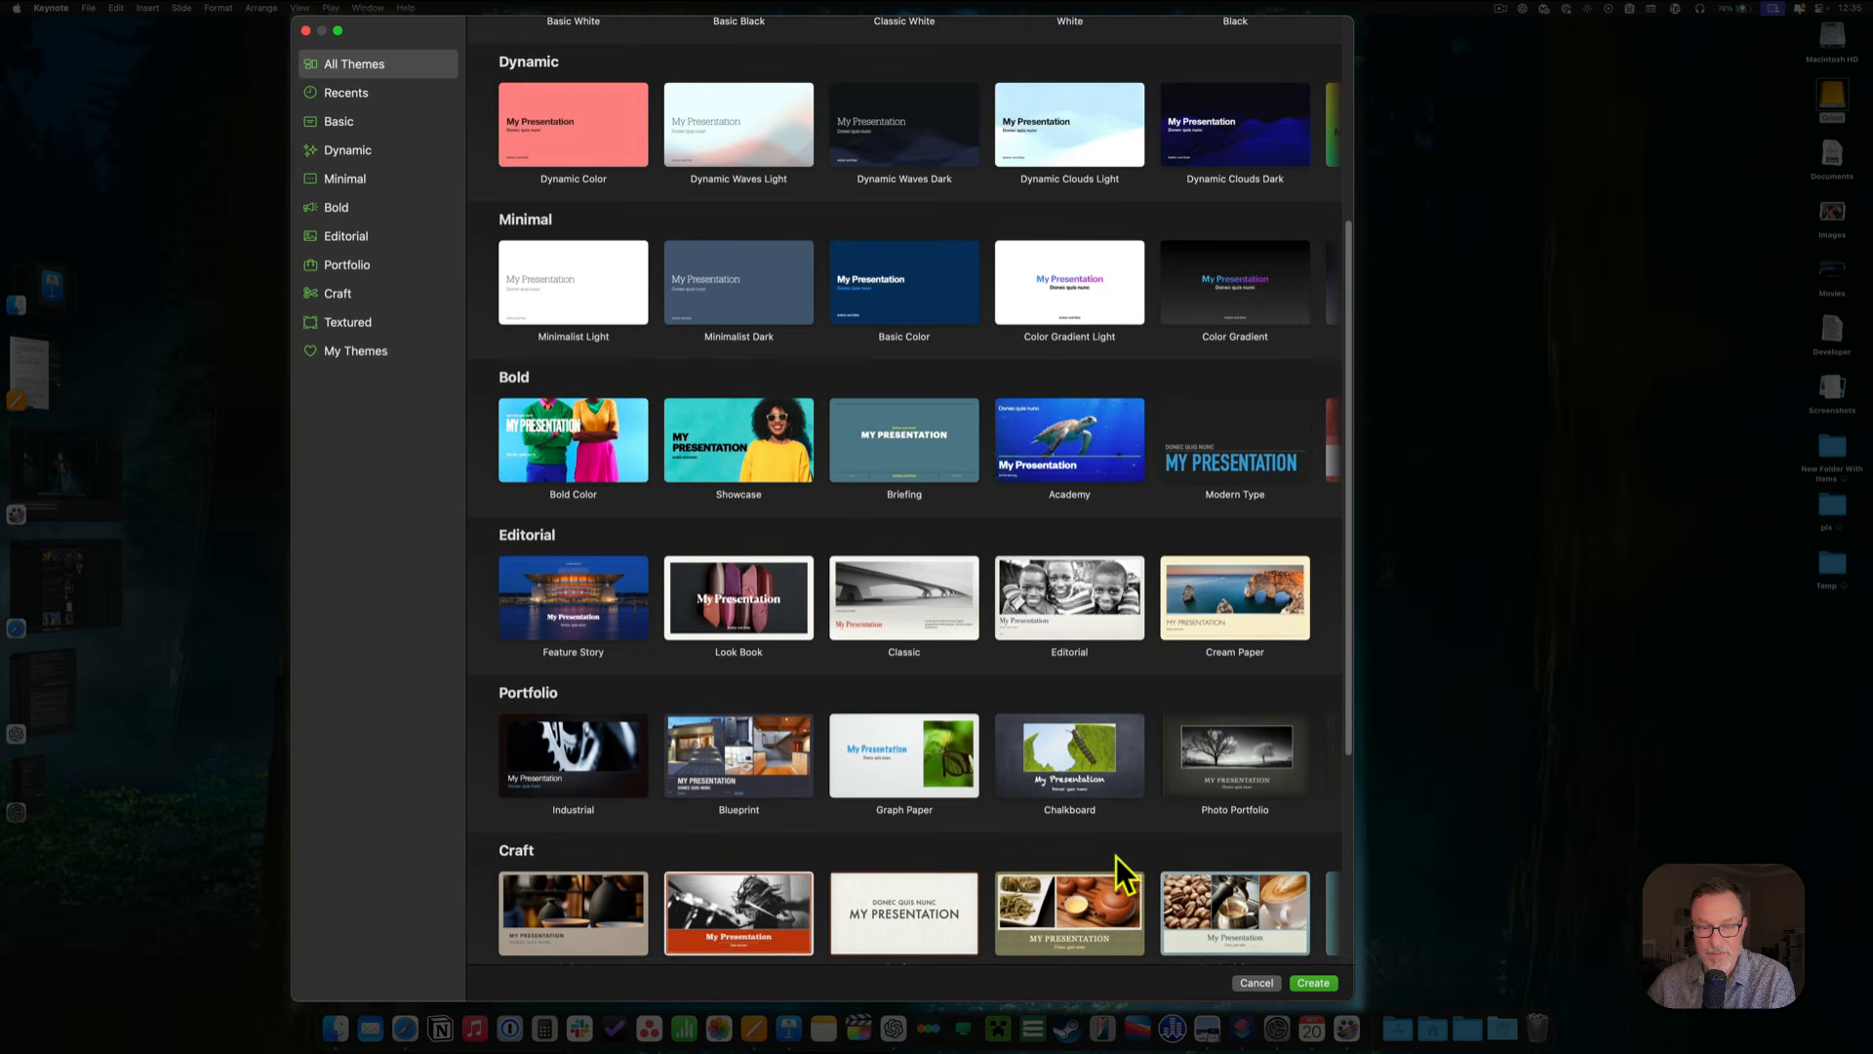
pyautogui.scroll(3, 1114, 855)
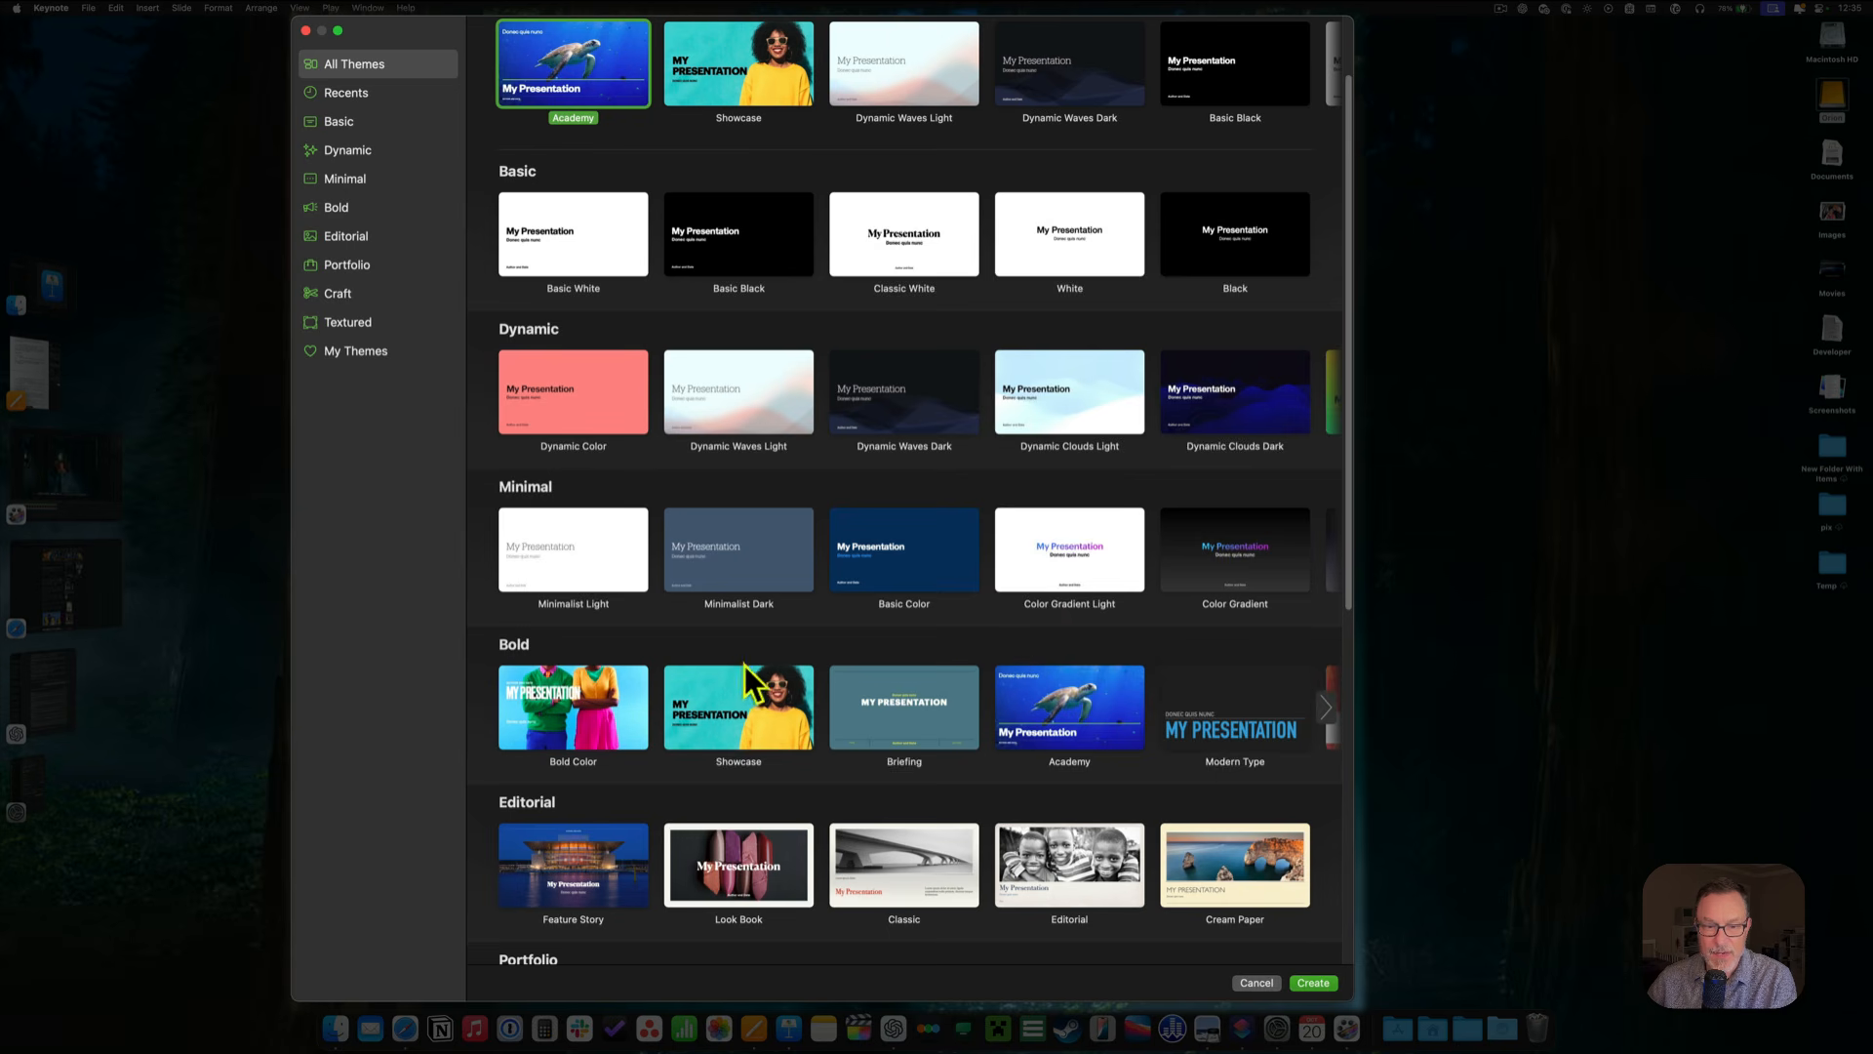
pyautogui.scroll(2, 749, 666)
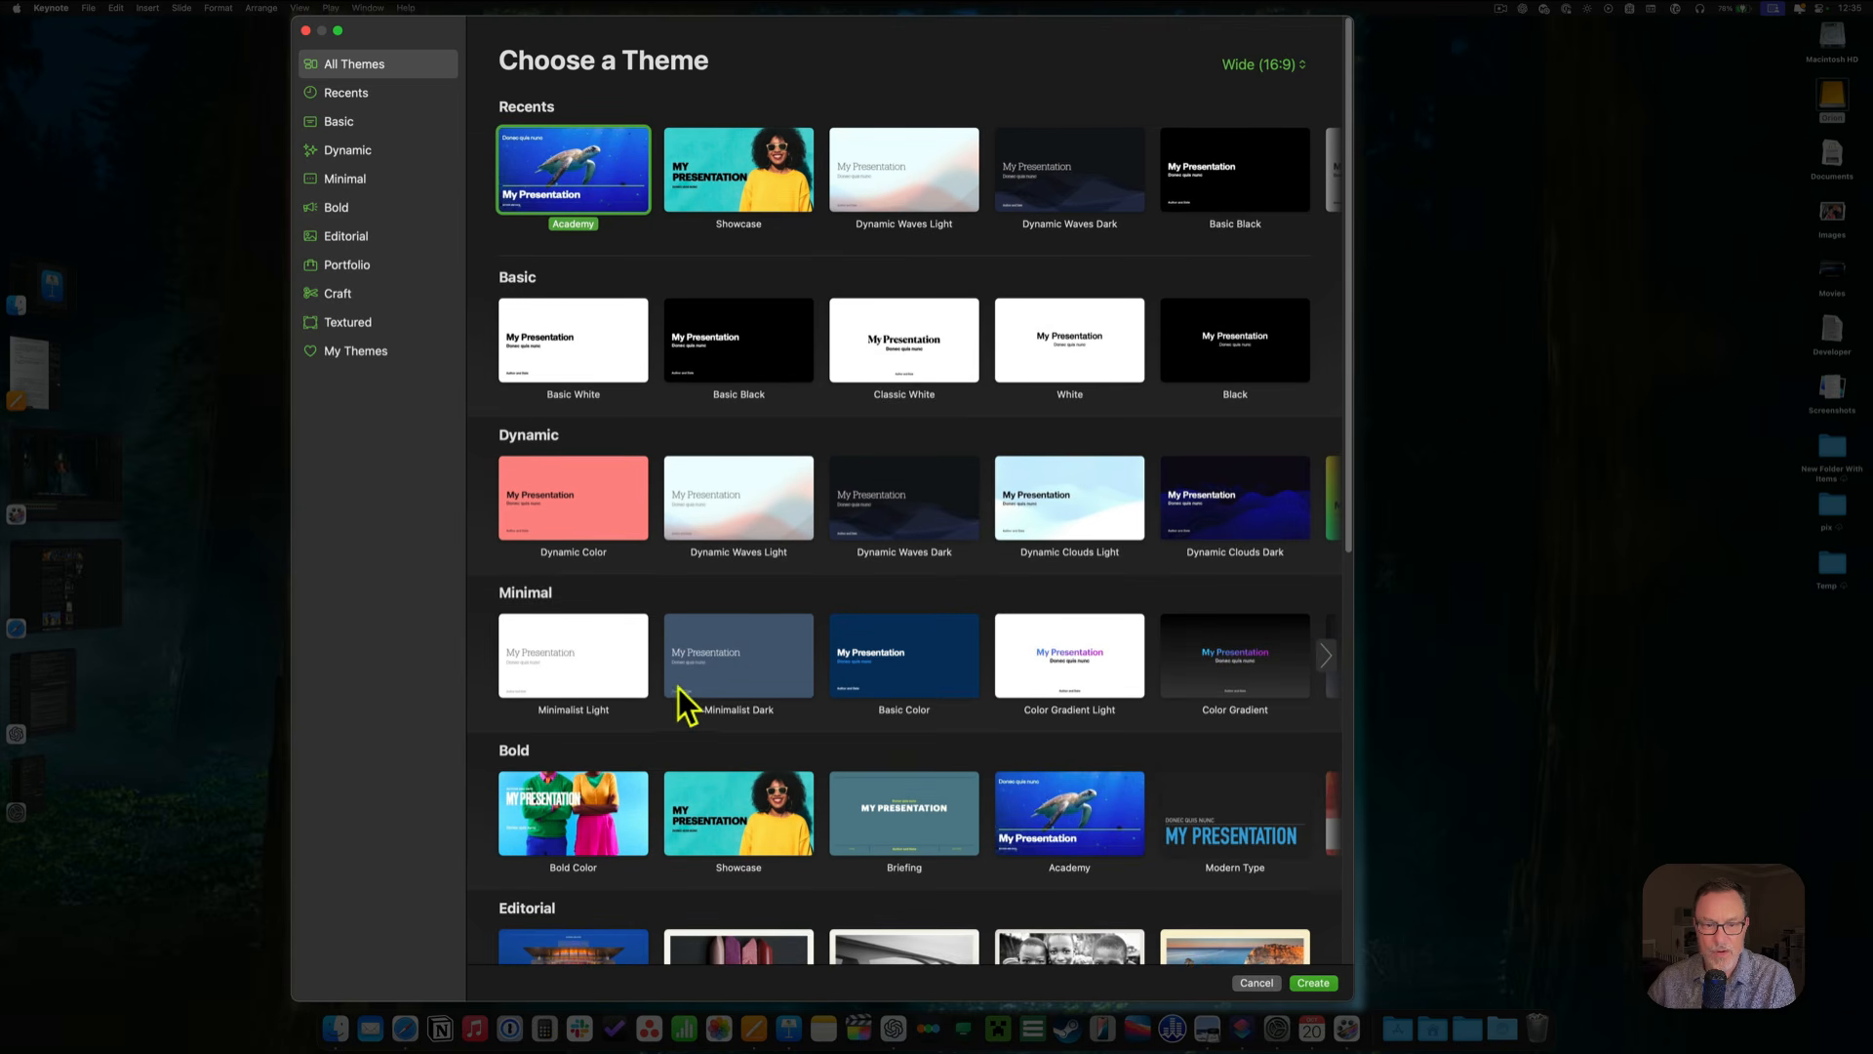
# Create the presentation with the Color Gradient Light theme and enlarge and reposition its window.
pyautogui.click(1069, 652)
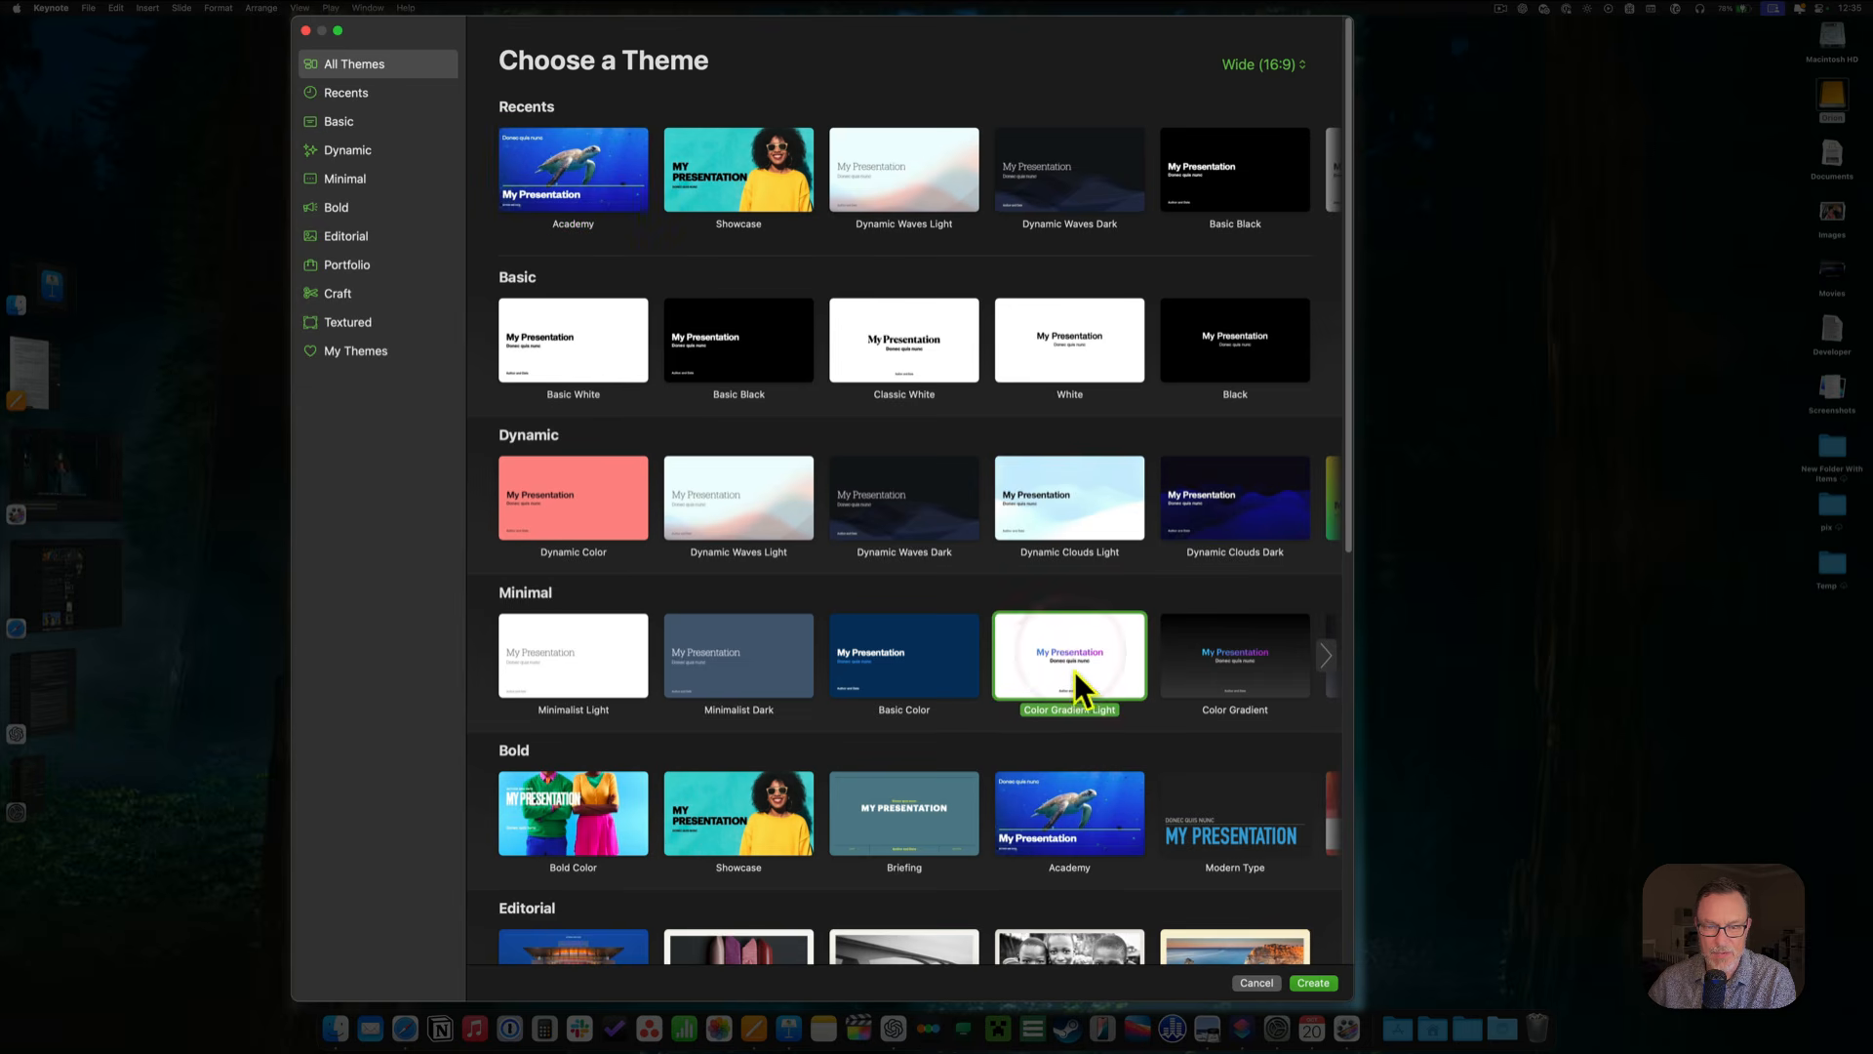
pyautogui.doubleClick(1075, 679)
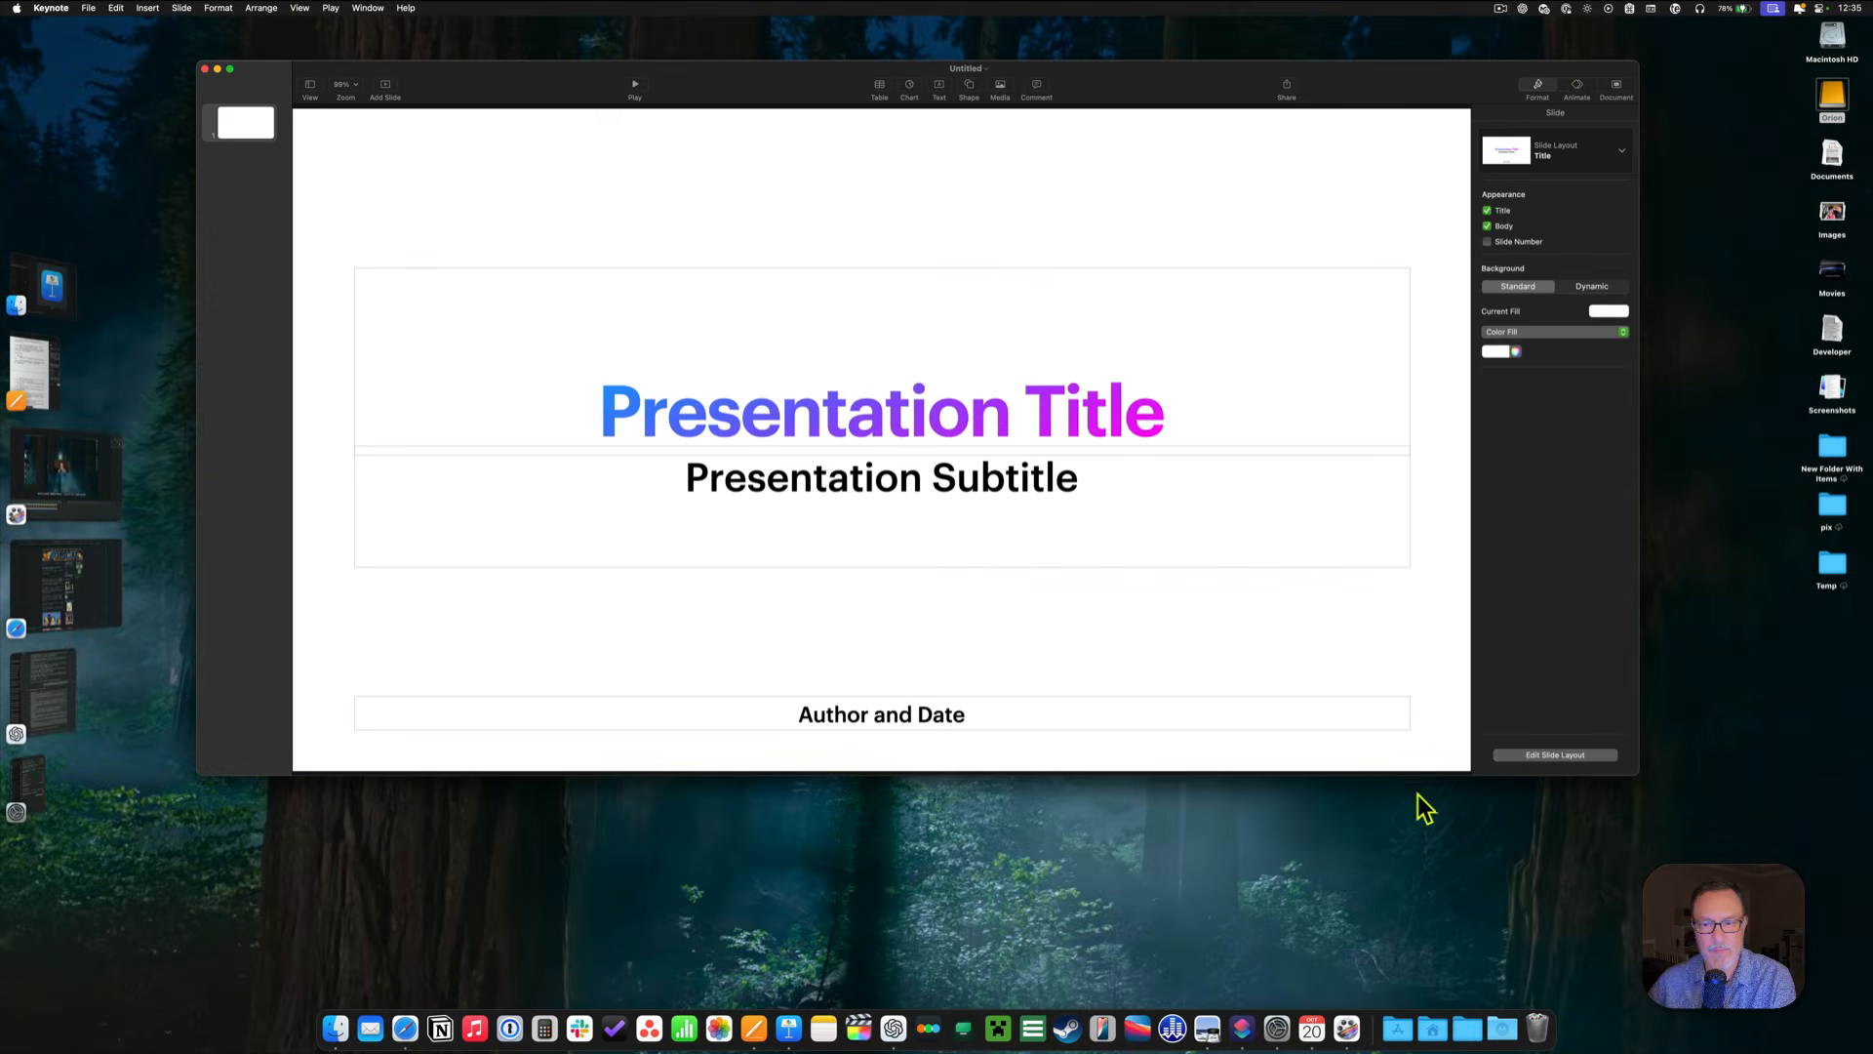
pyautogui.moveTo(1637, 774); pyautogui.dragTo(1647, 909)
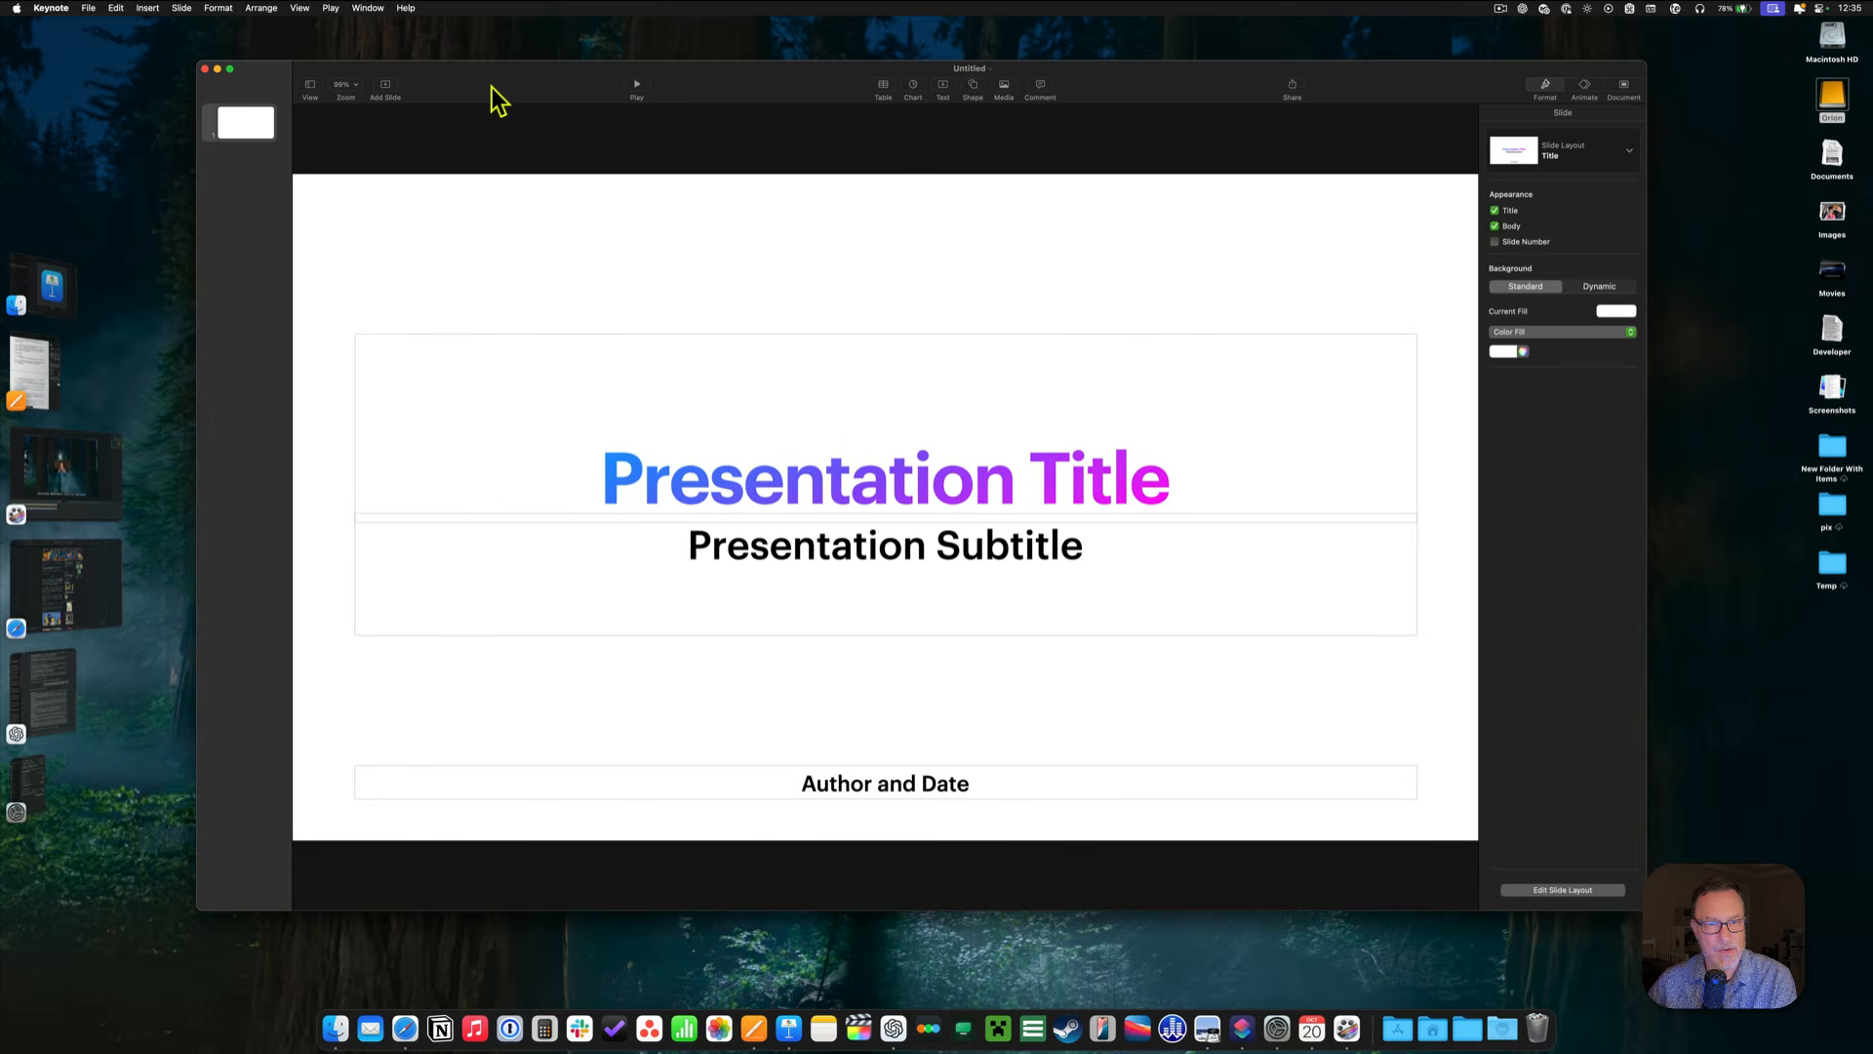
pyautogui.moveTo(491, 85); pyautogui.dragTo(466, 78)
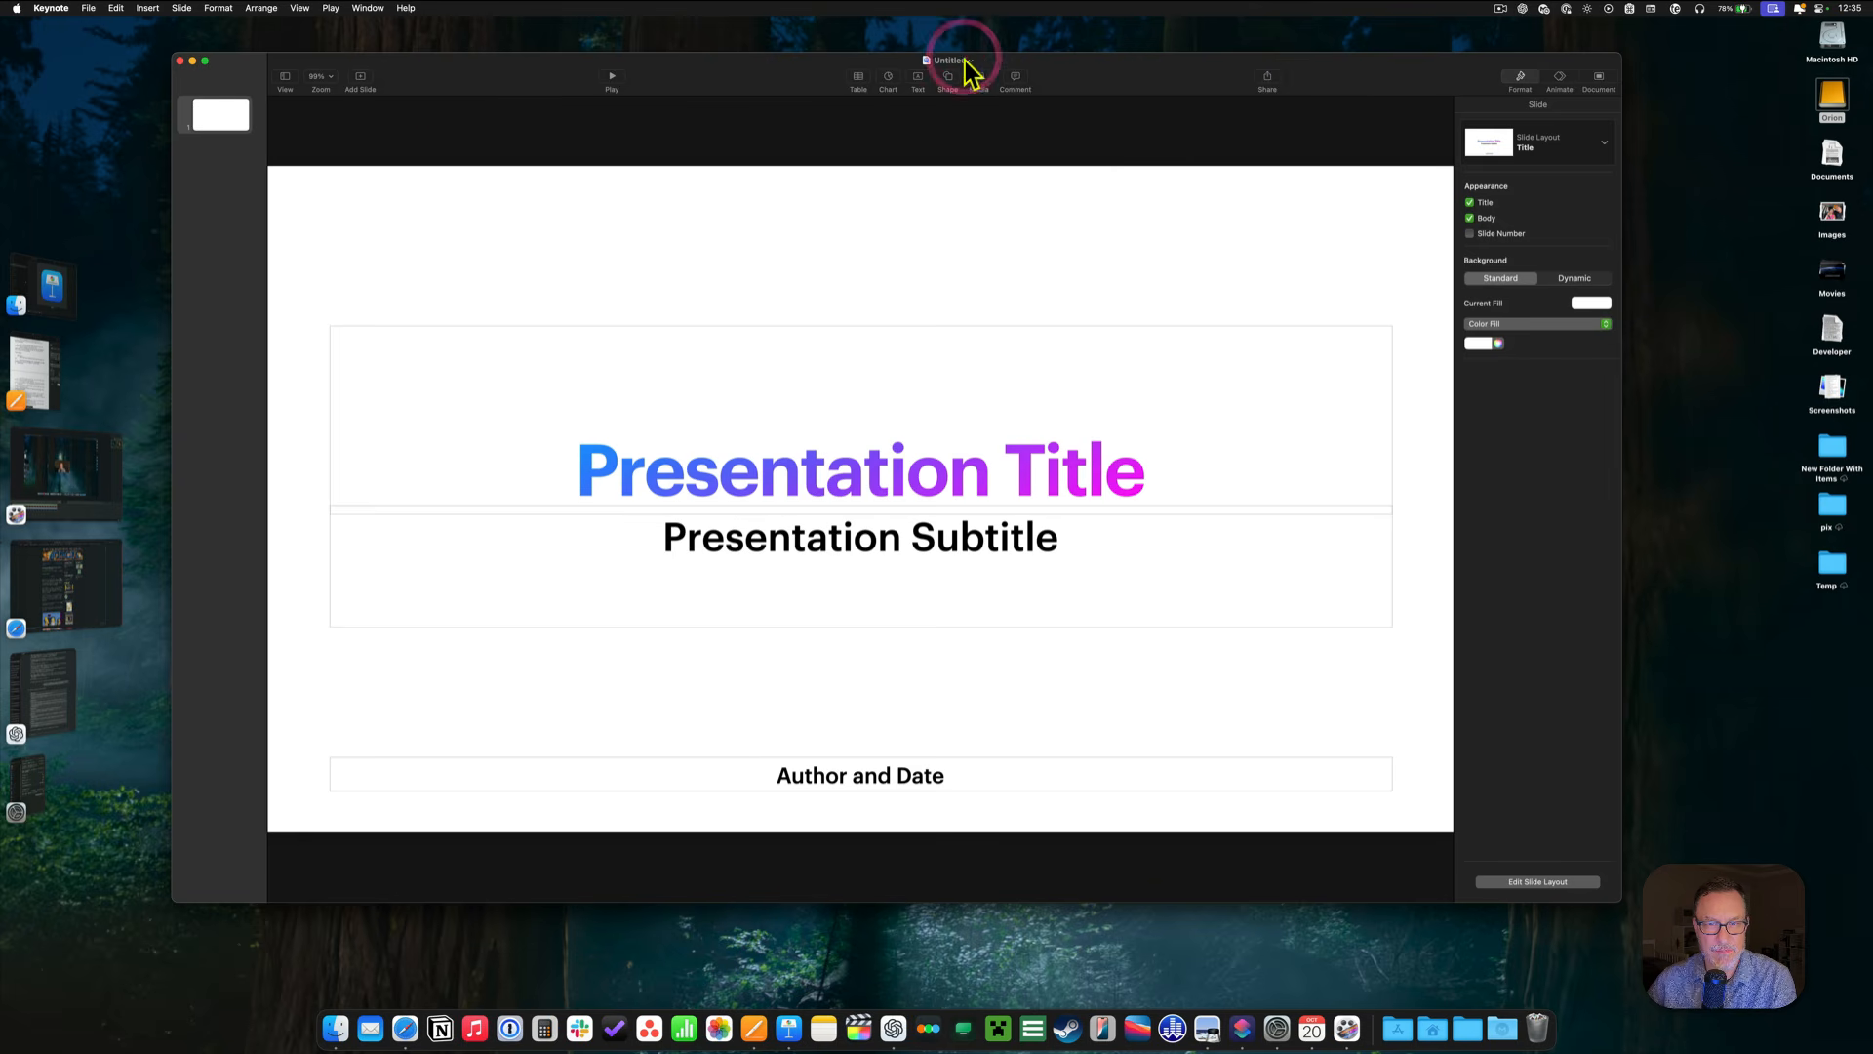
# Save the new presentation as "Keynote Vid".
pyautogui.click(89, 8)
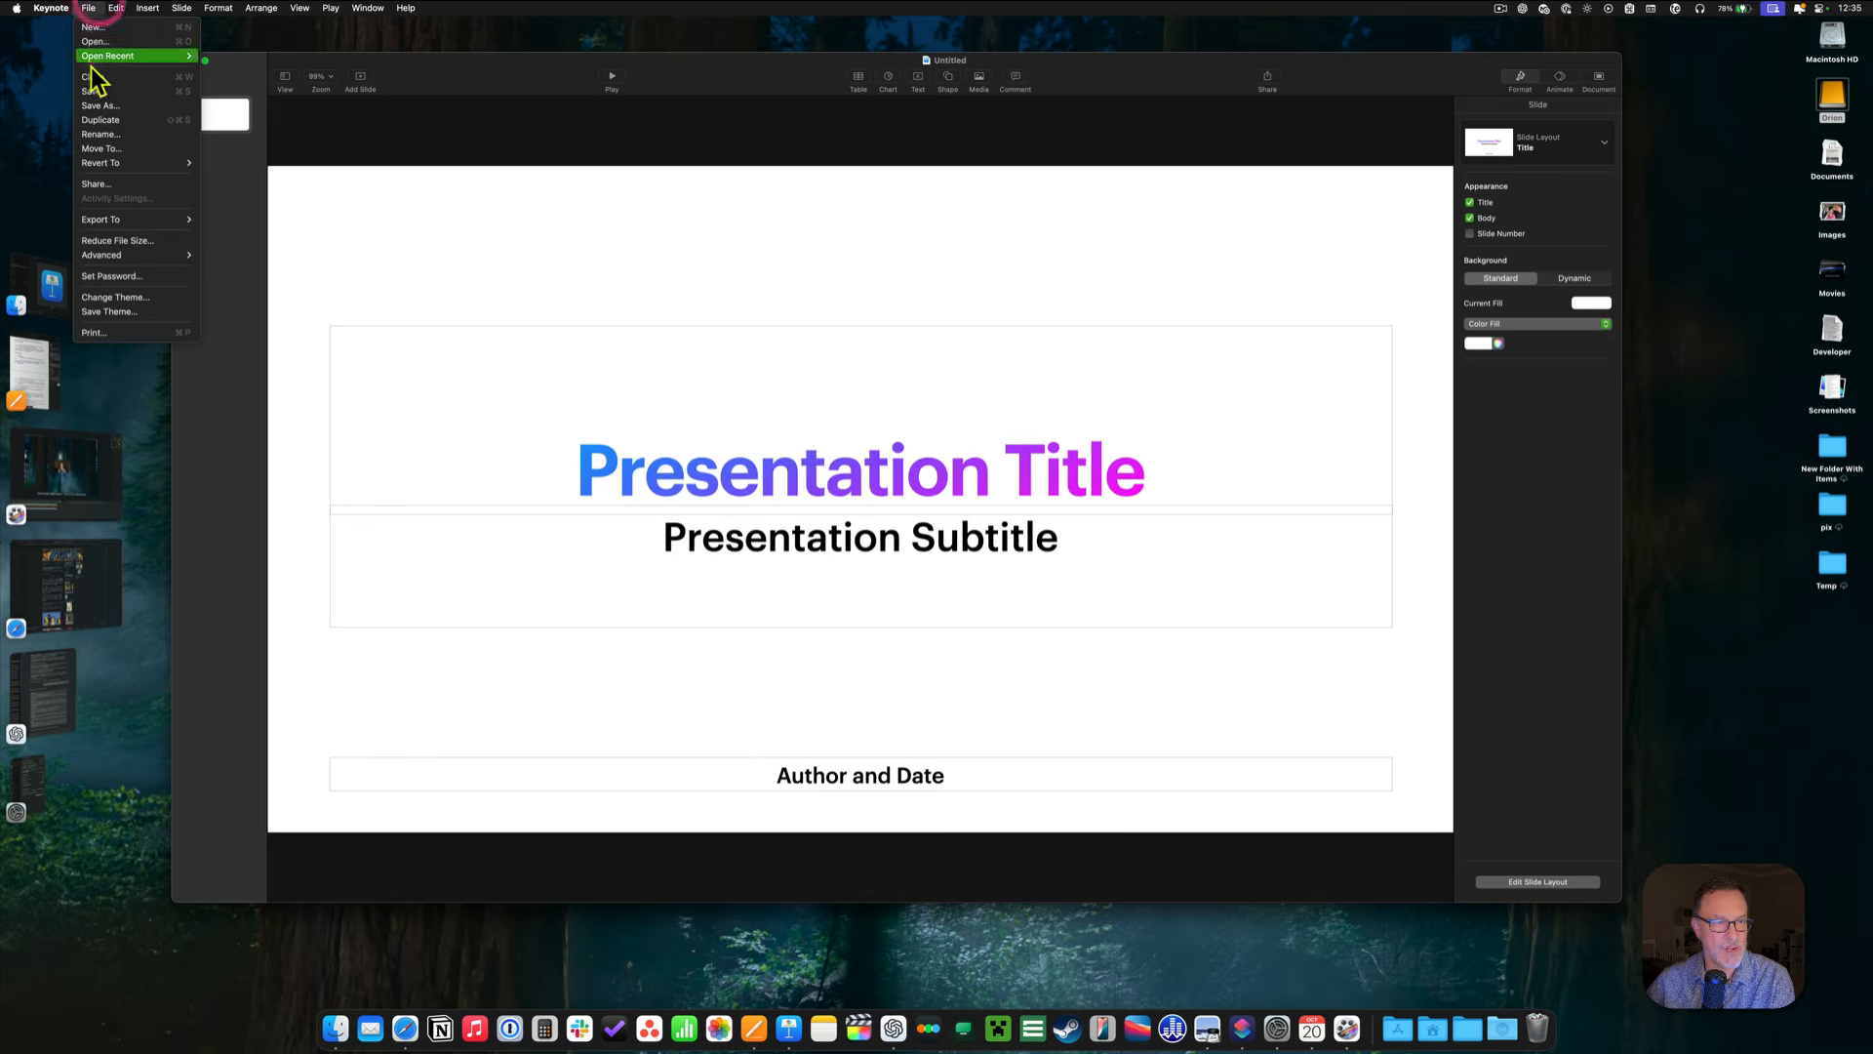
pyautogui.click(102, 89)
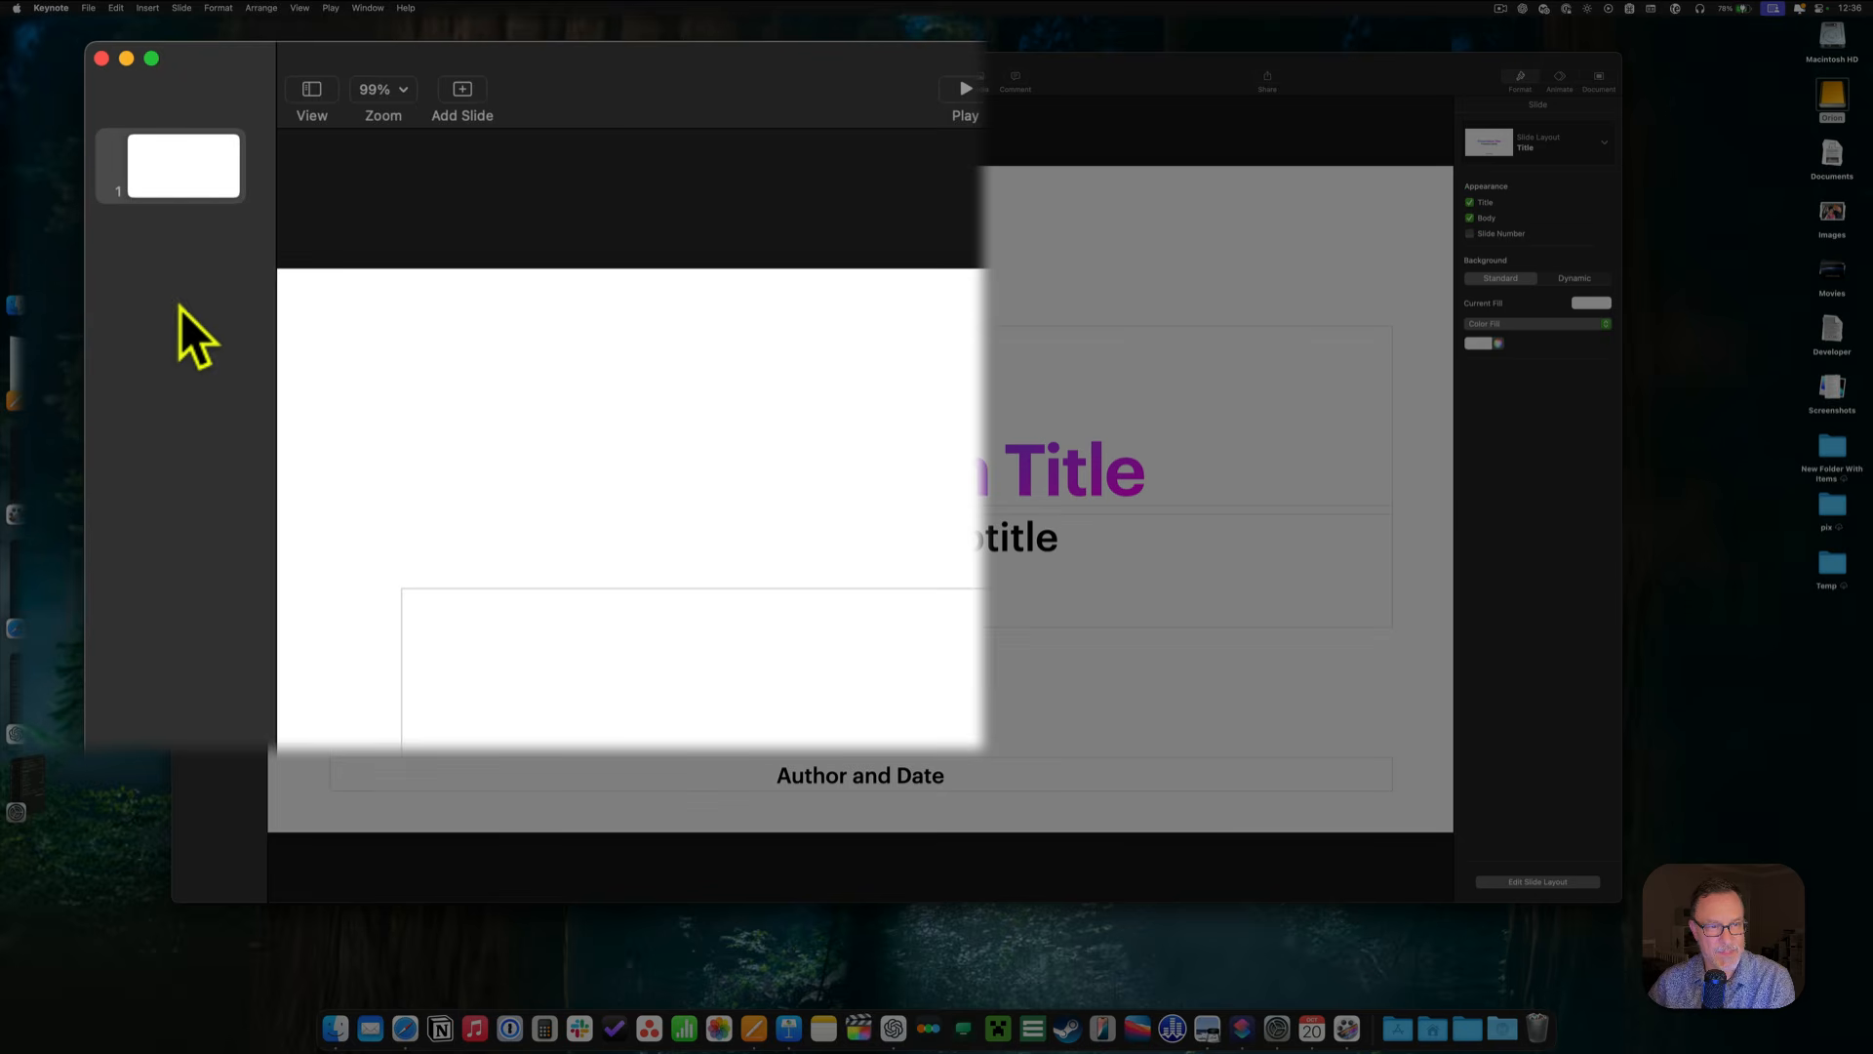
# Add a new slide after the title slide and set the title slide to be skipped.
pyautogui.rightClick(177, 167)
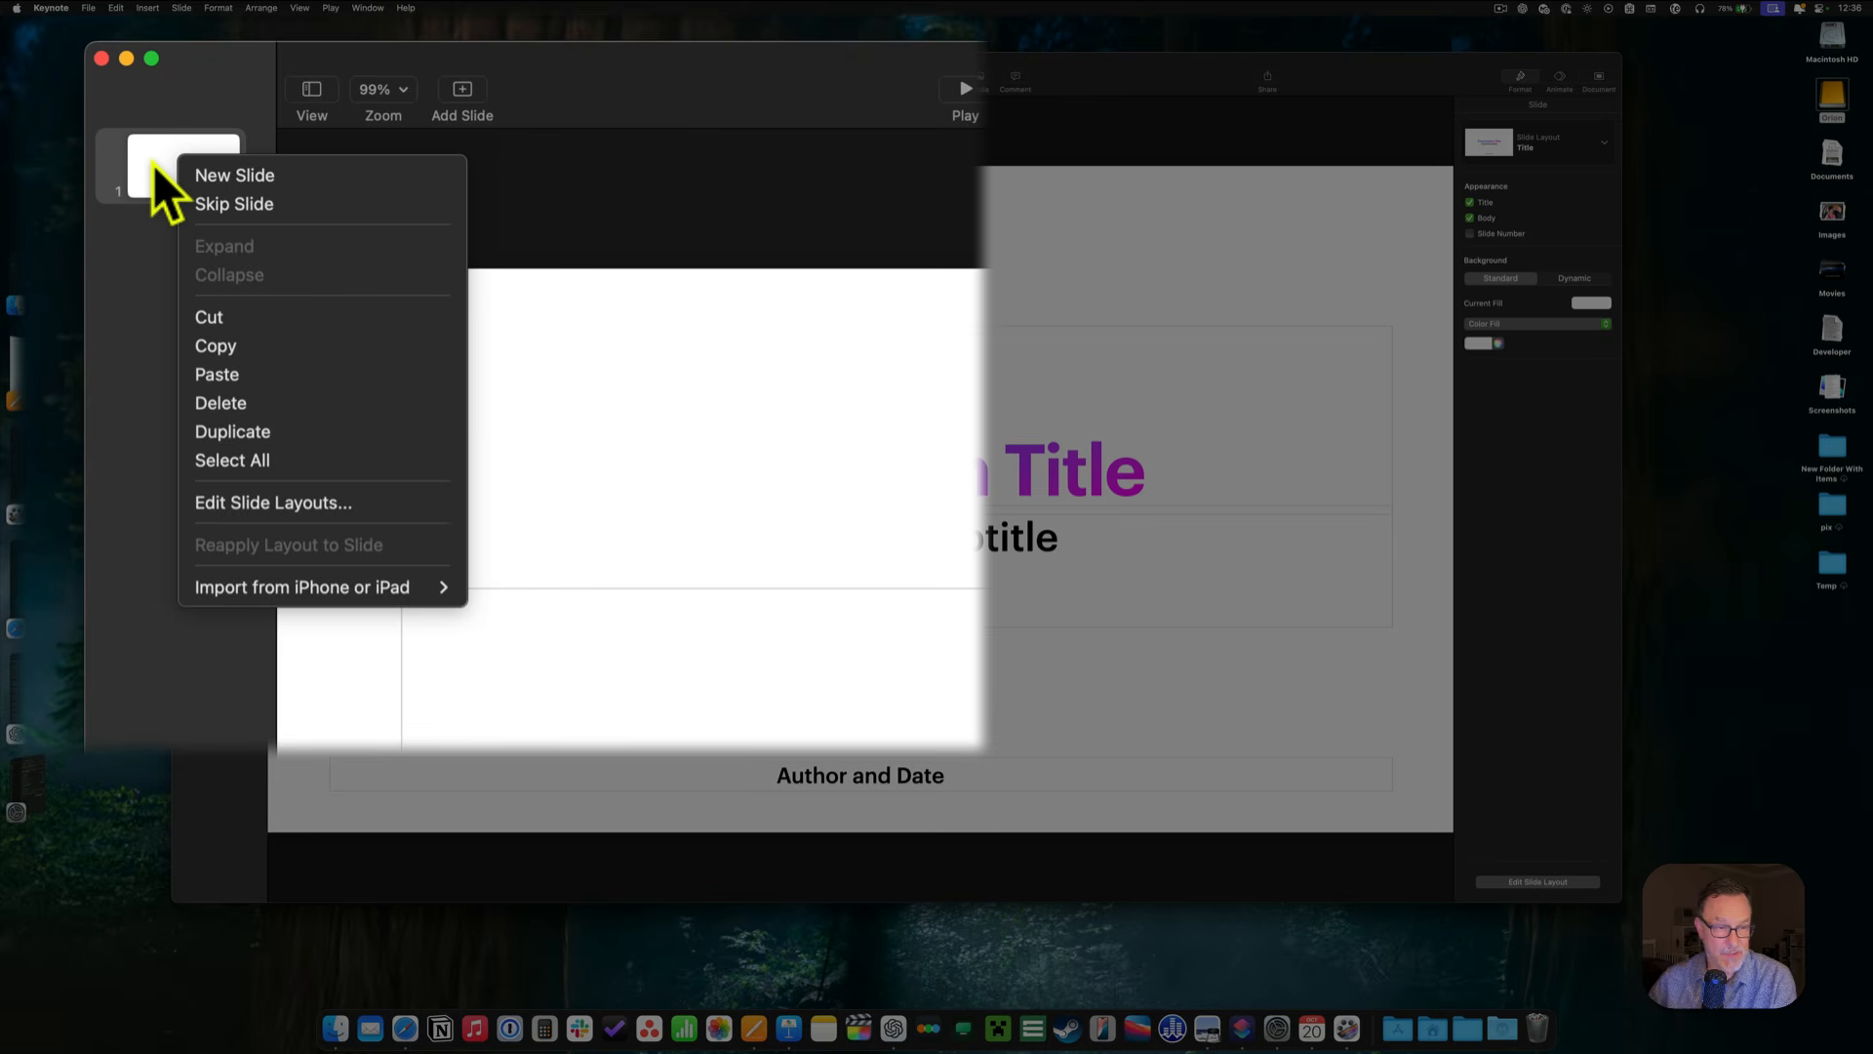
pyautogui.click(213, 180)
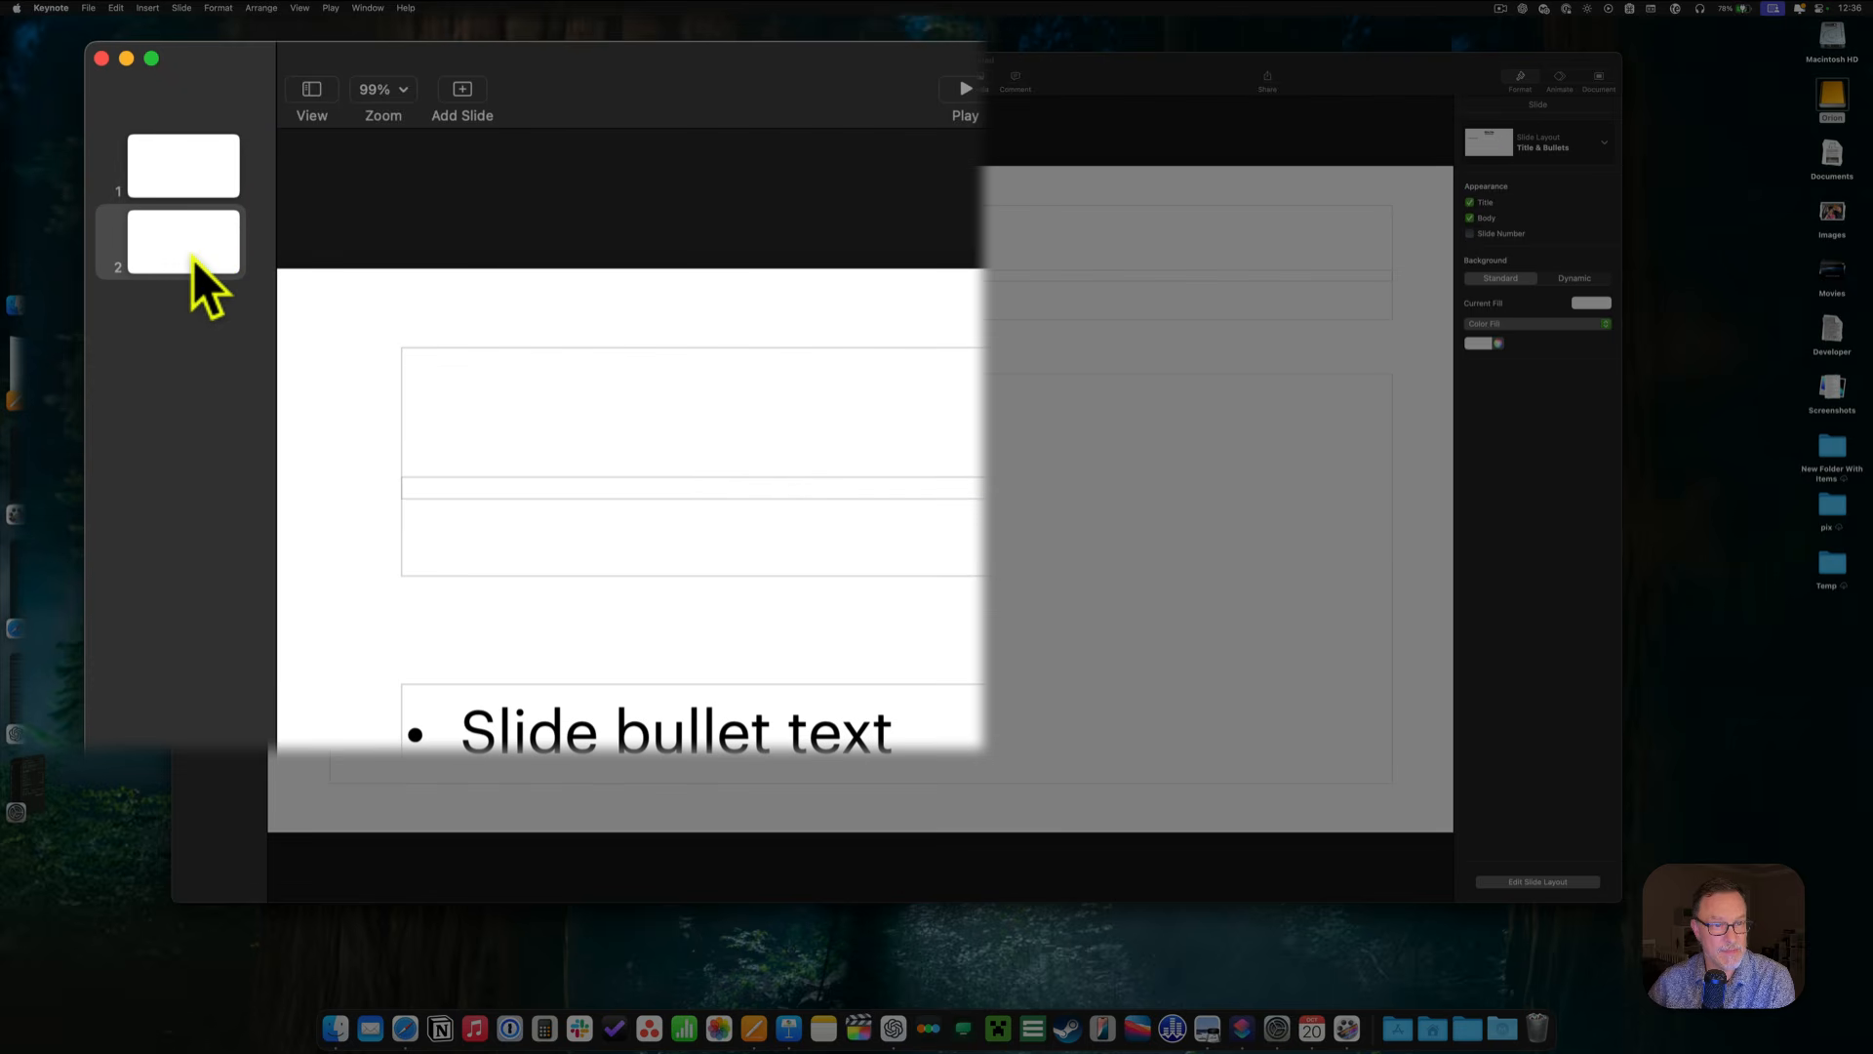
pyautogui.click(186, 167)
pyautogui.rightClick(199, 162)
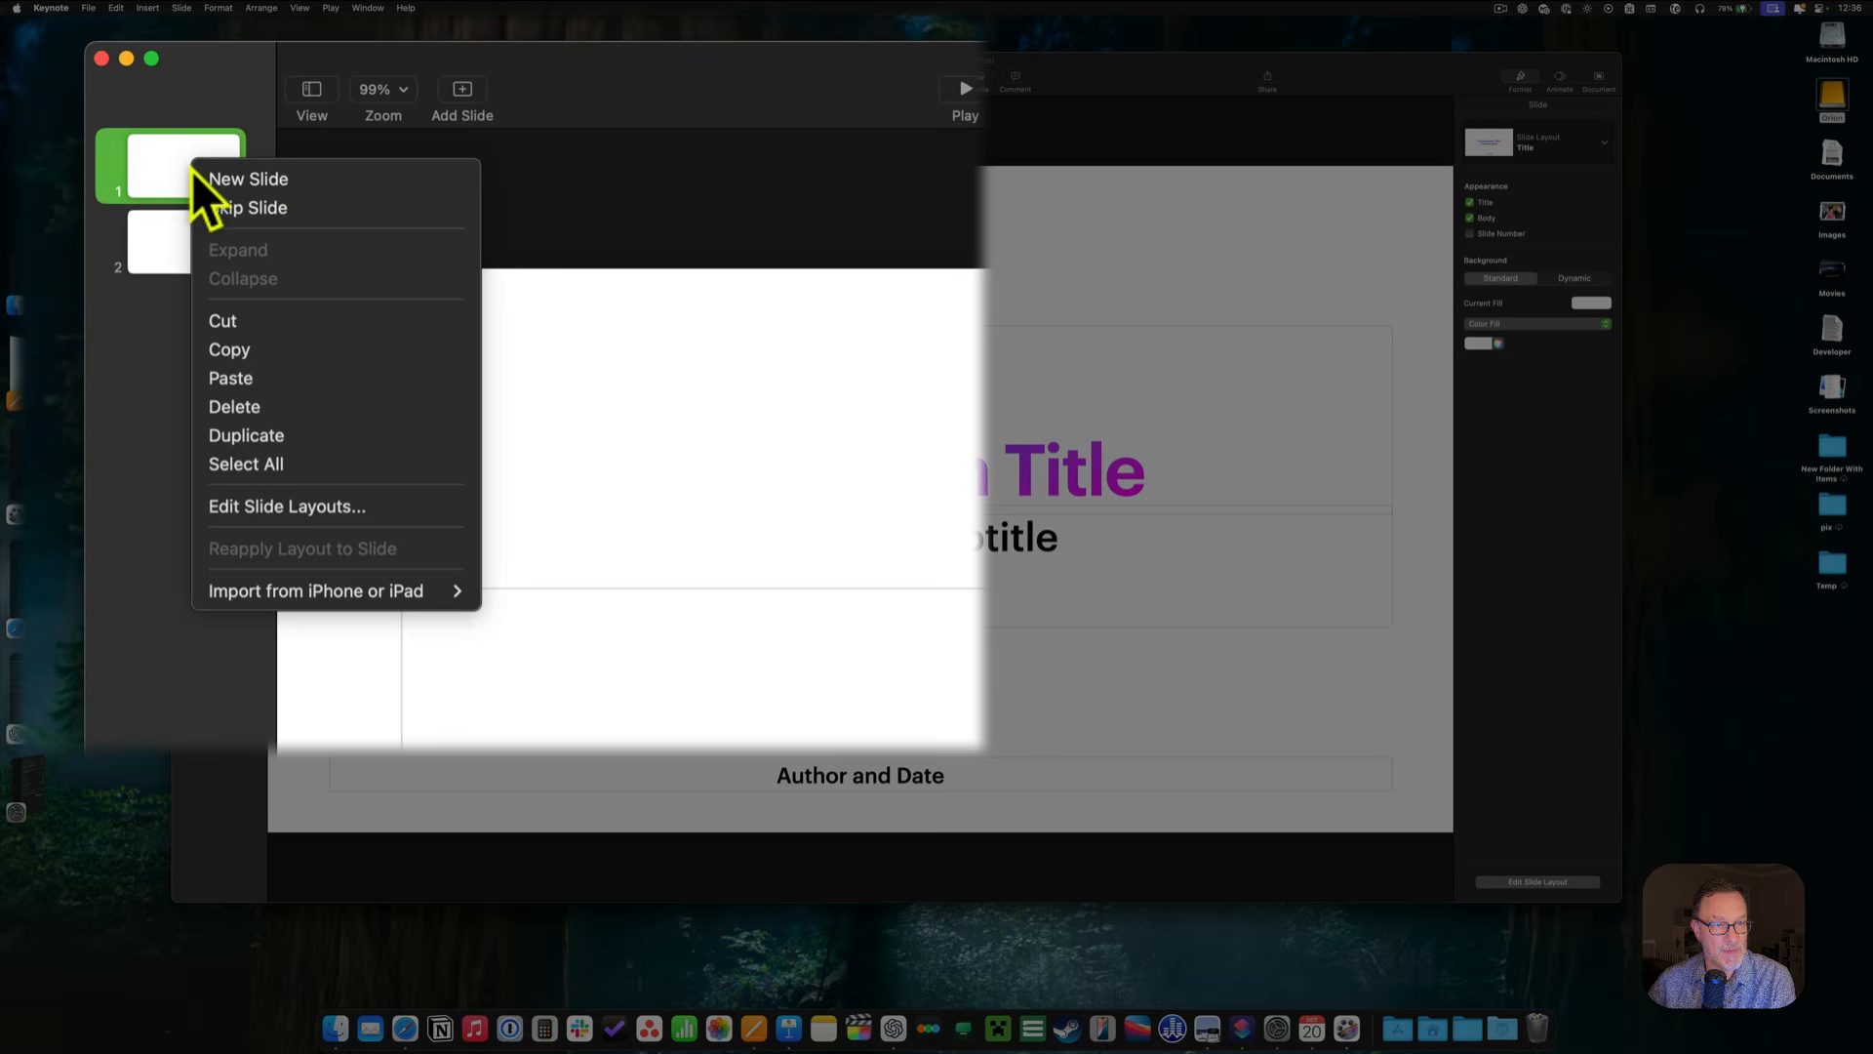
pyautogui.click(232, 209)
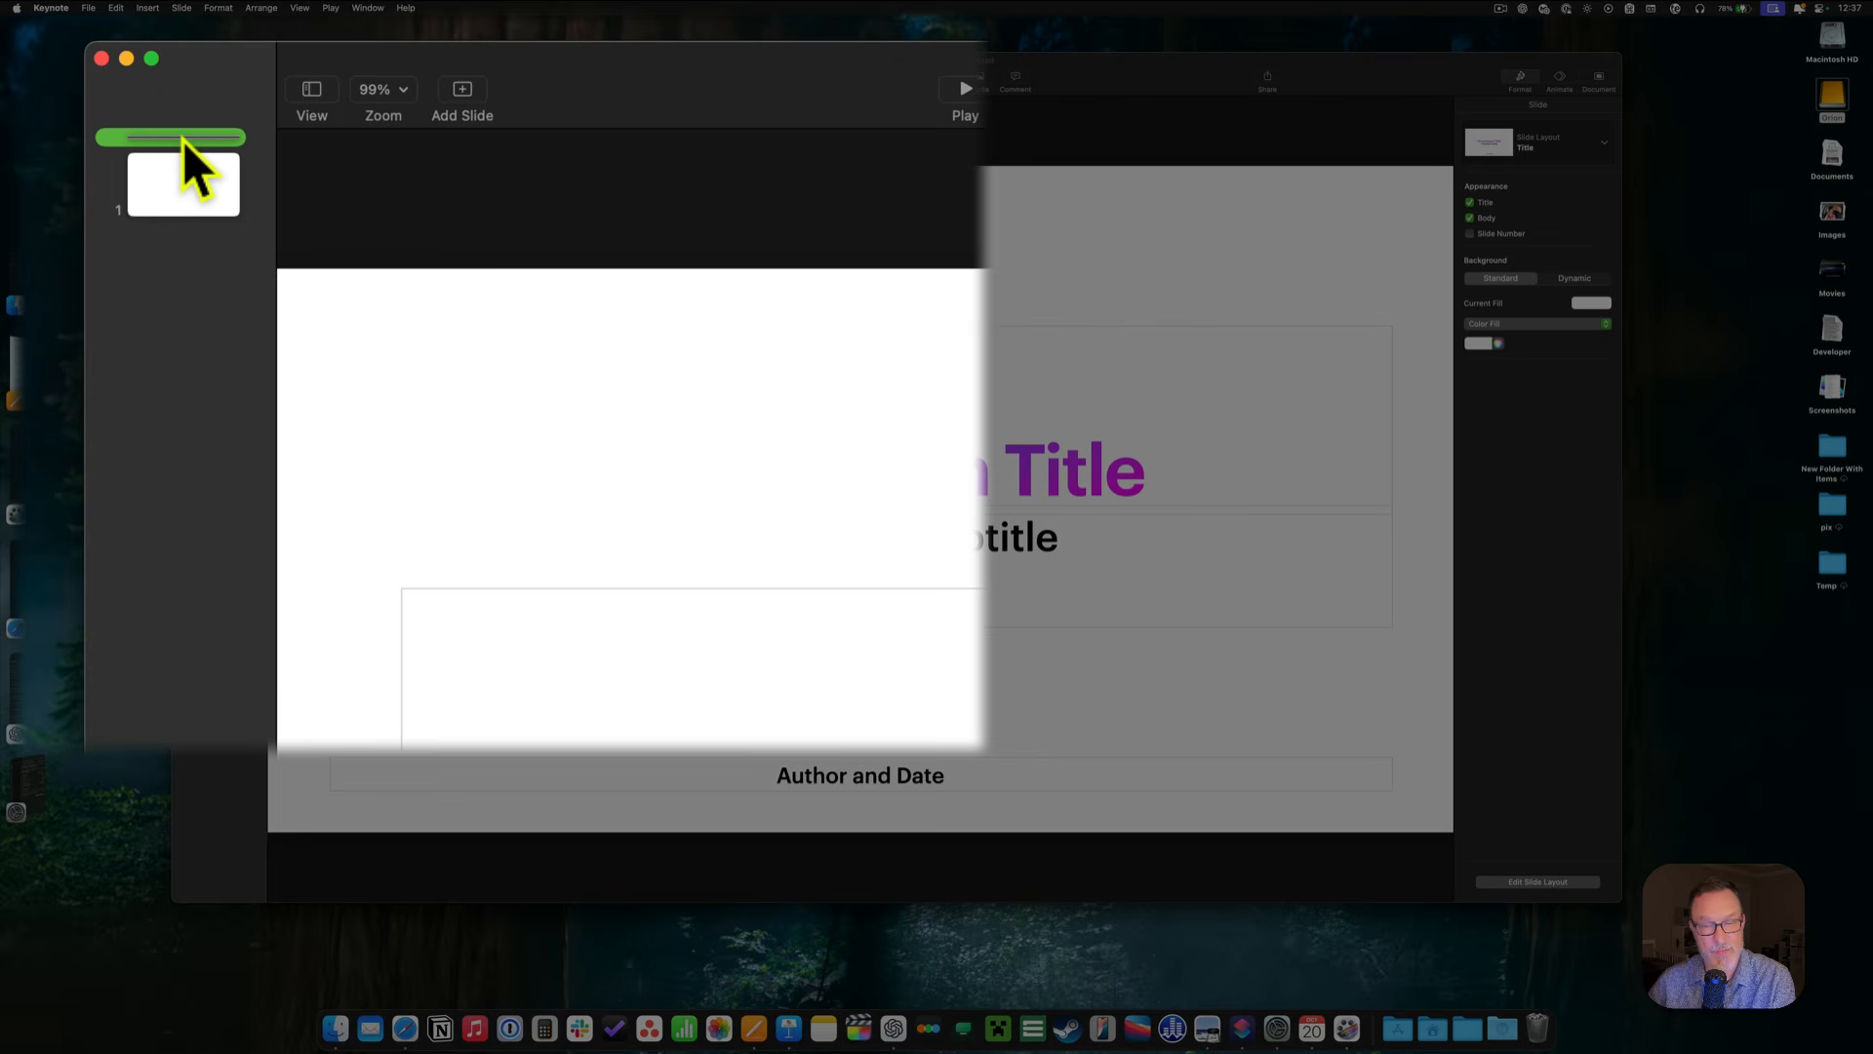
# Duplicate the Title & Bullets slide in the slide navigator.
pyautogui.rightClick(188, 197)
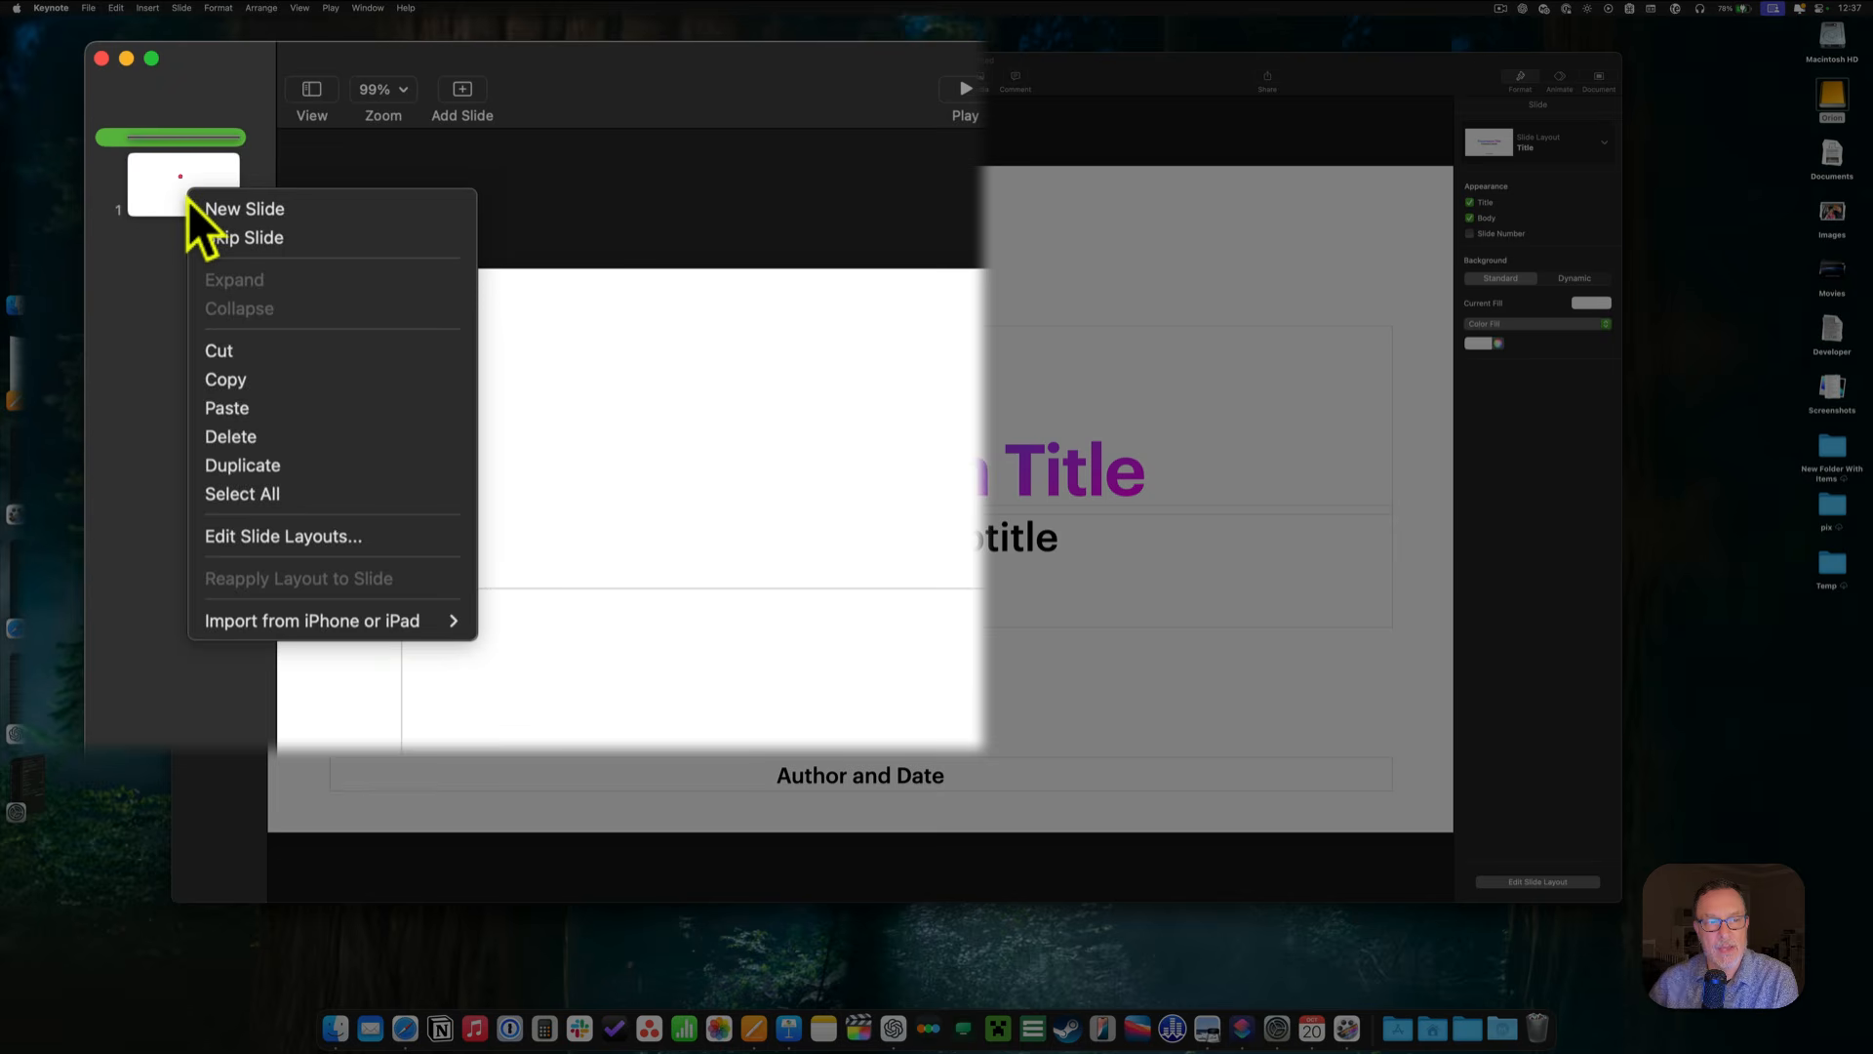
pyautogui.click(168, 200)
pyautogui.click(168, 200)
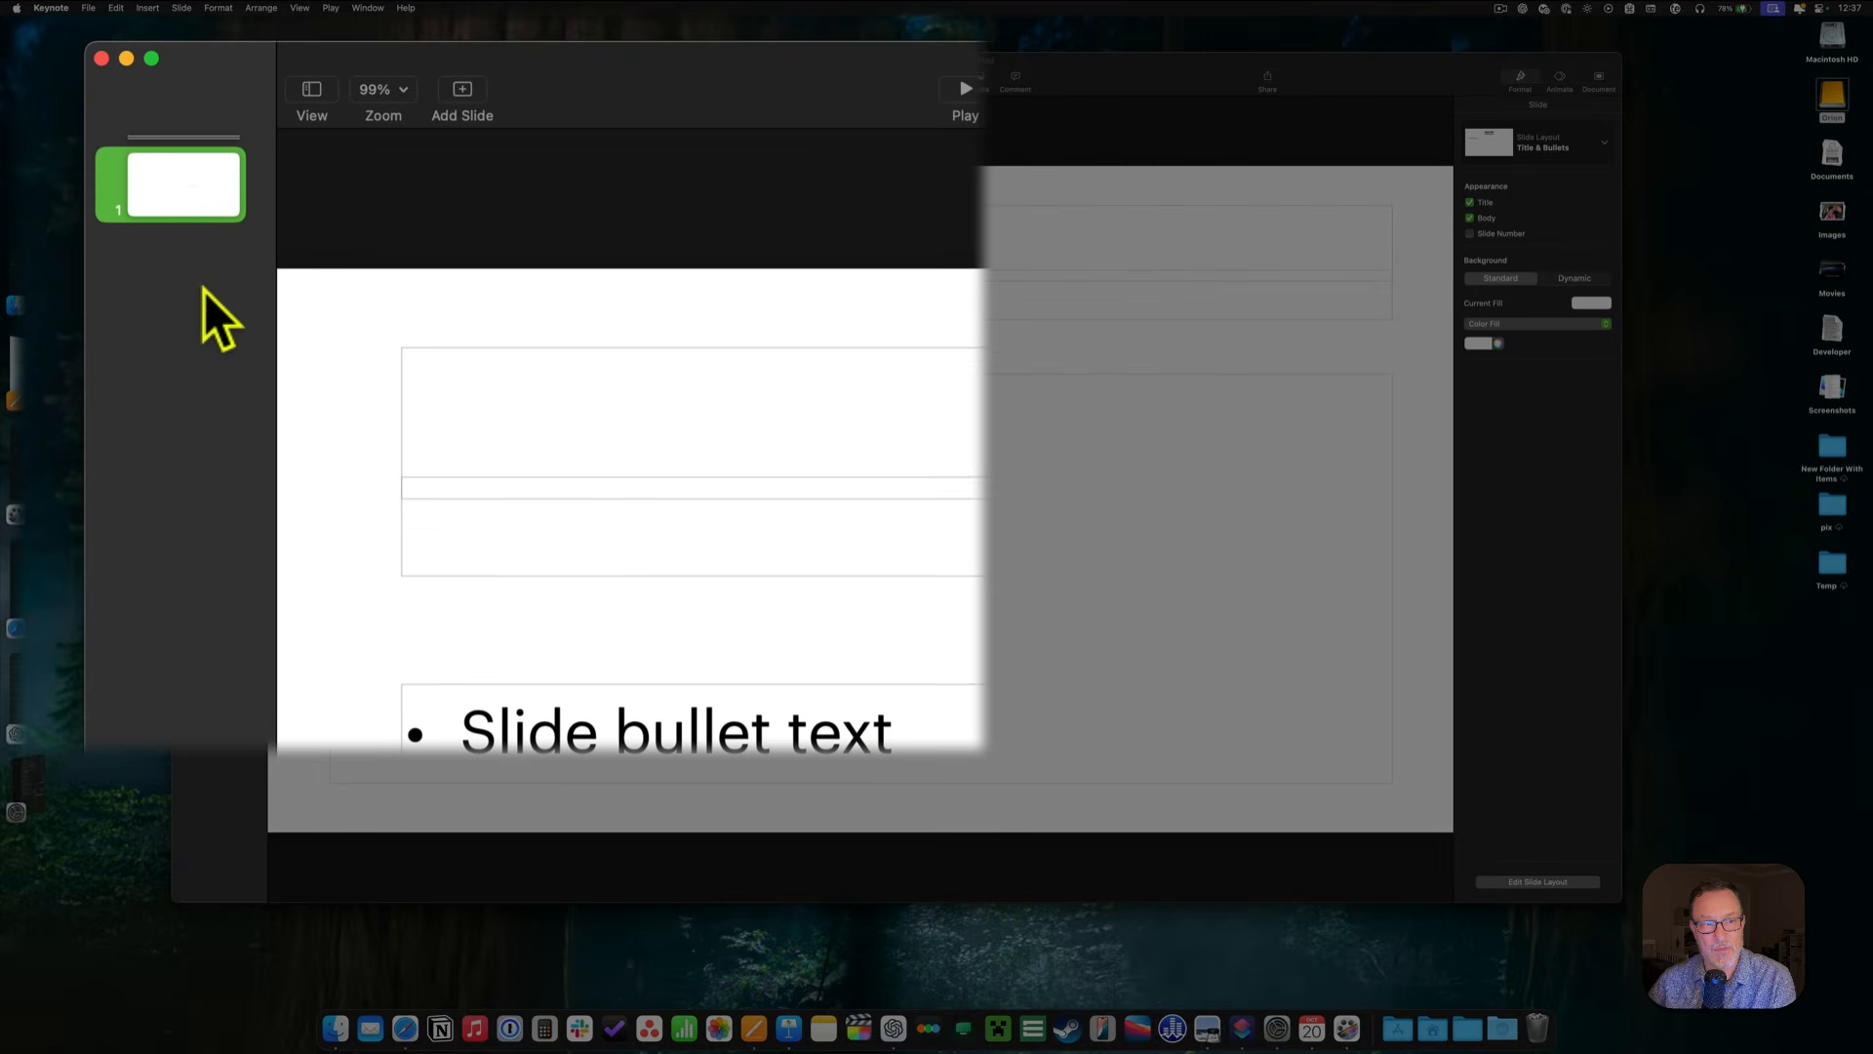
pyautogui.rightClick(170, 187)
pyautogui.click(242, 451)
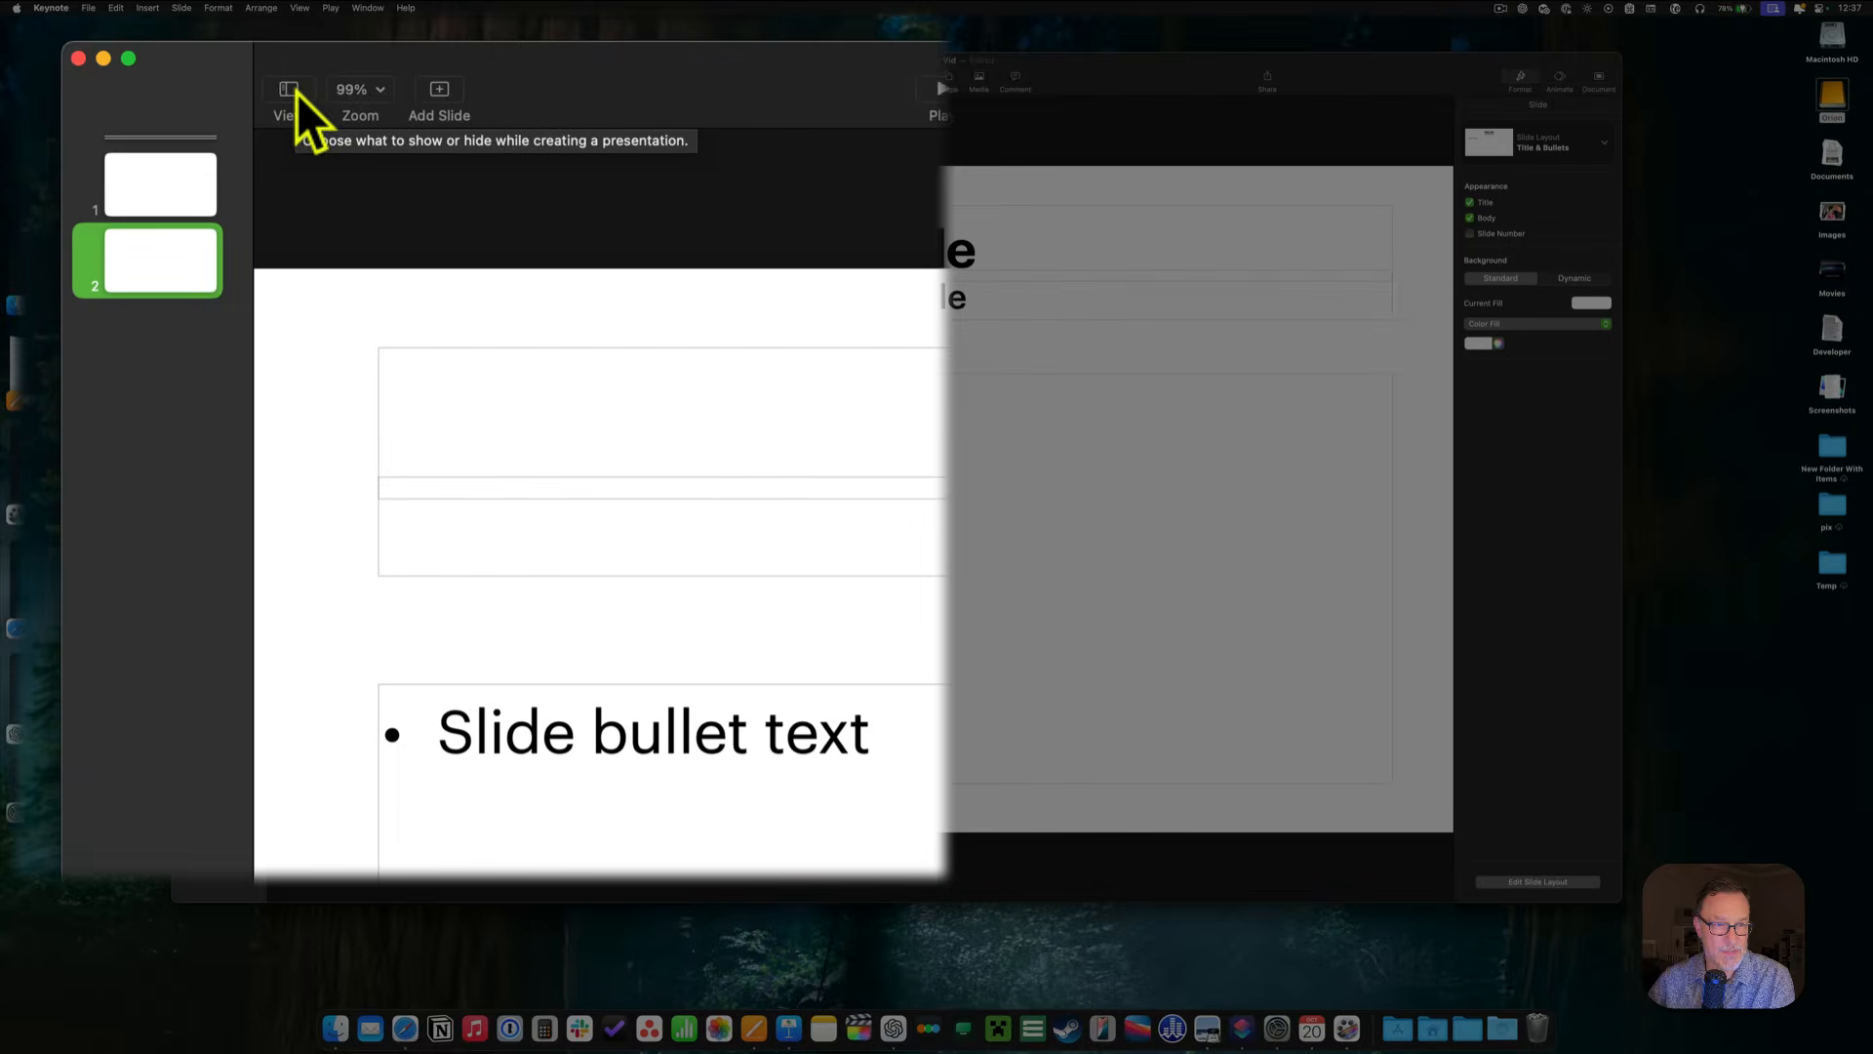
# Look at the presentation in the Slide Only and Light Table views and return to the Navigator view.
pyautogui.click(289, 90)
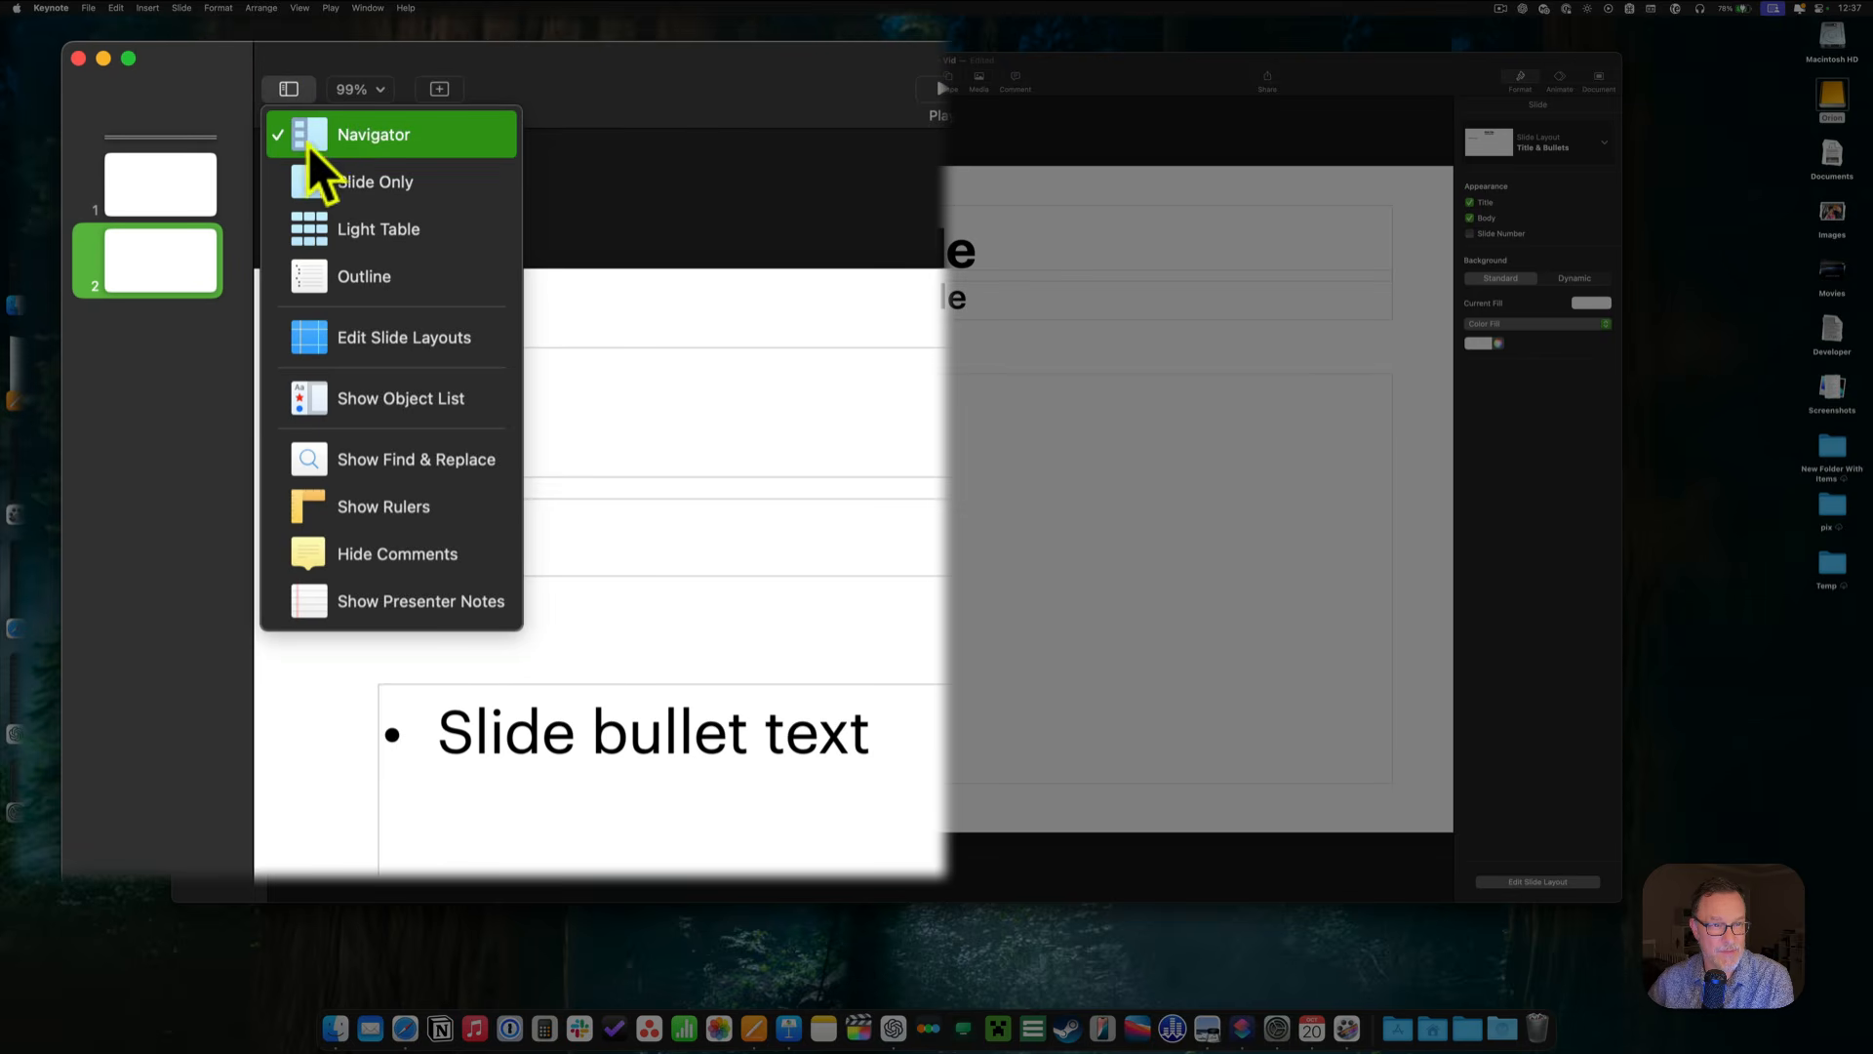
pyautogui.click(396, 192)
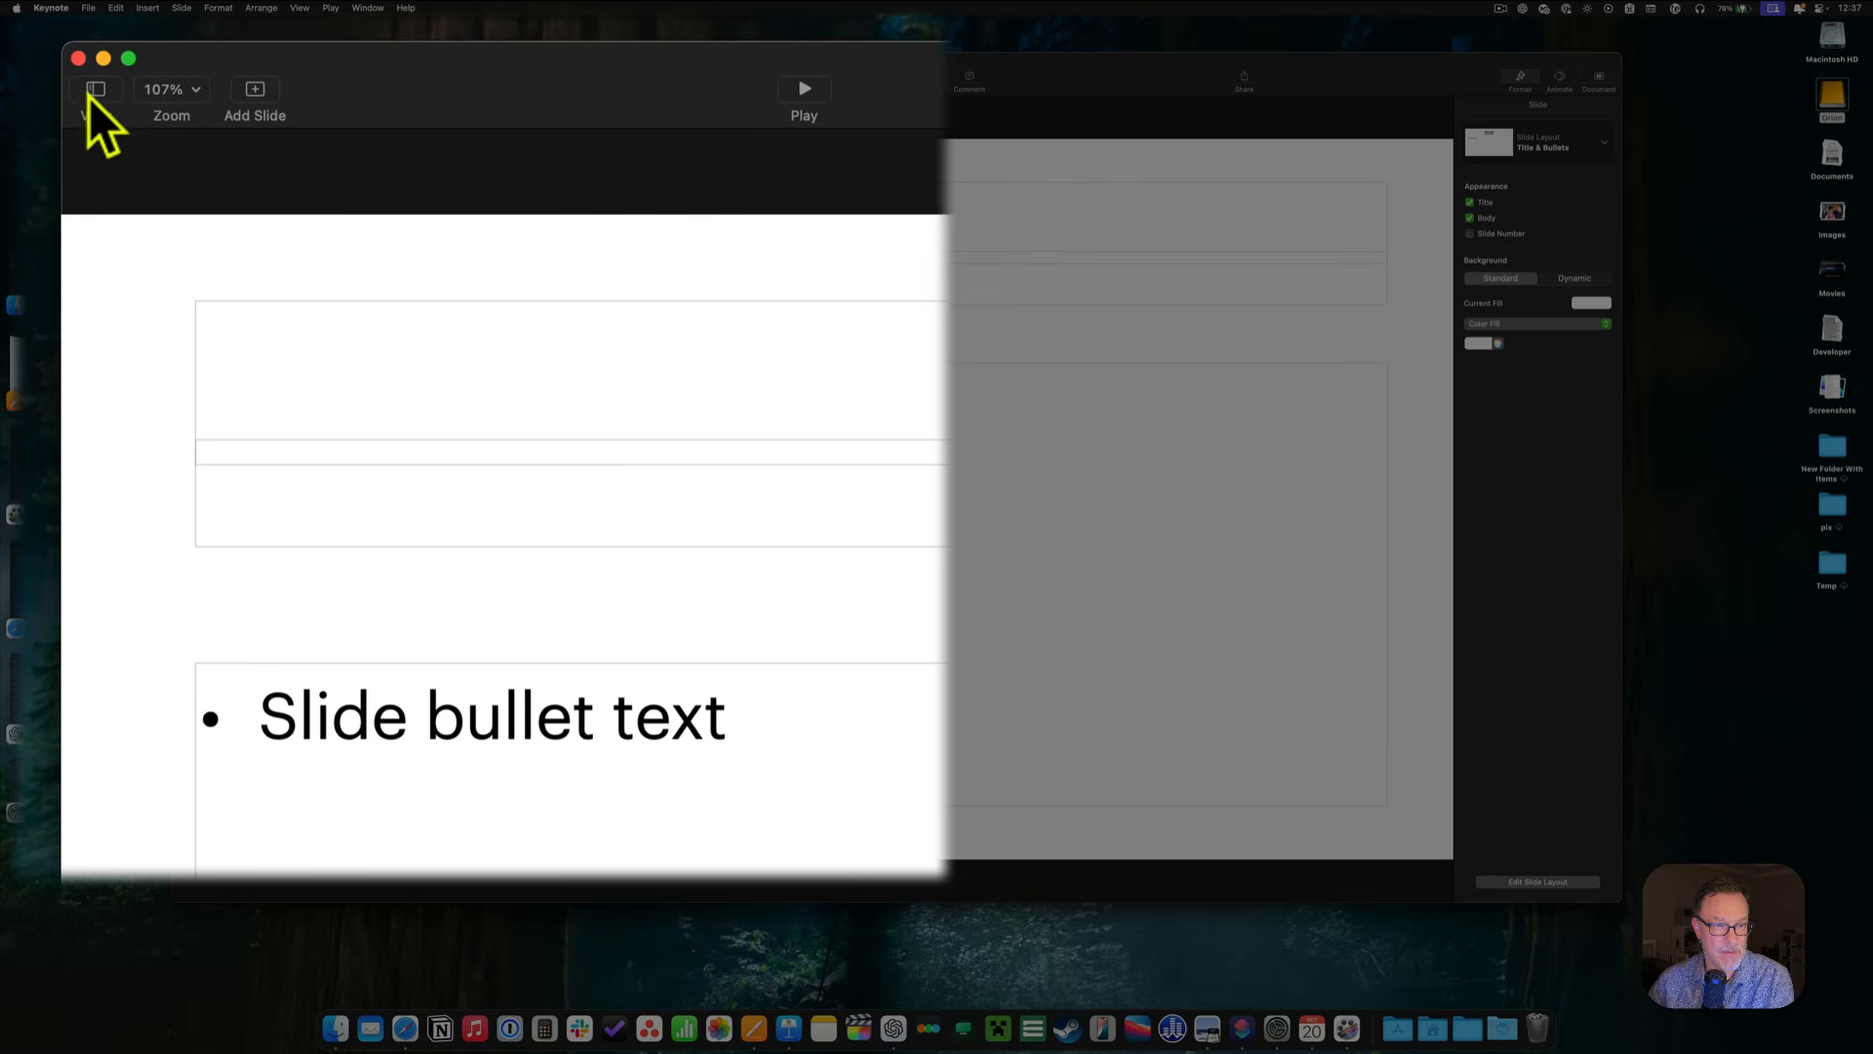
pyautogui.click(93, 93)
pyautogui.click(178, 226)
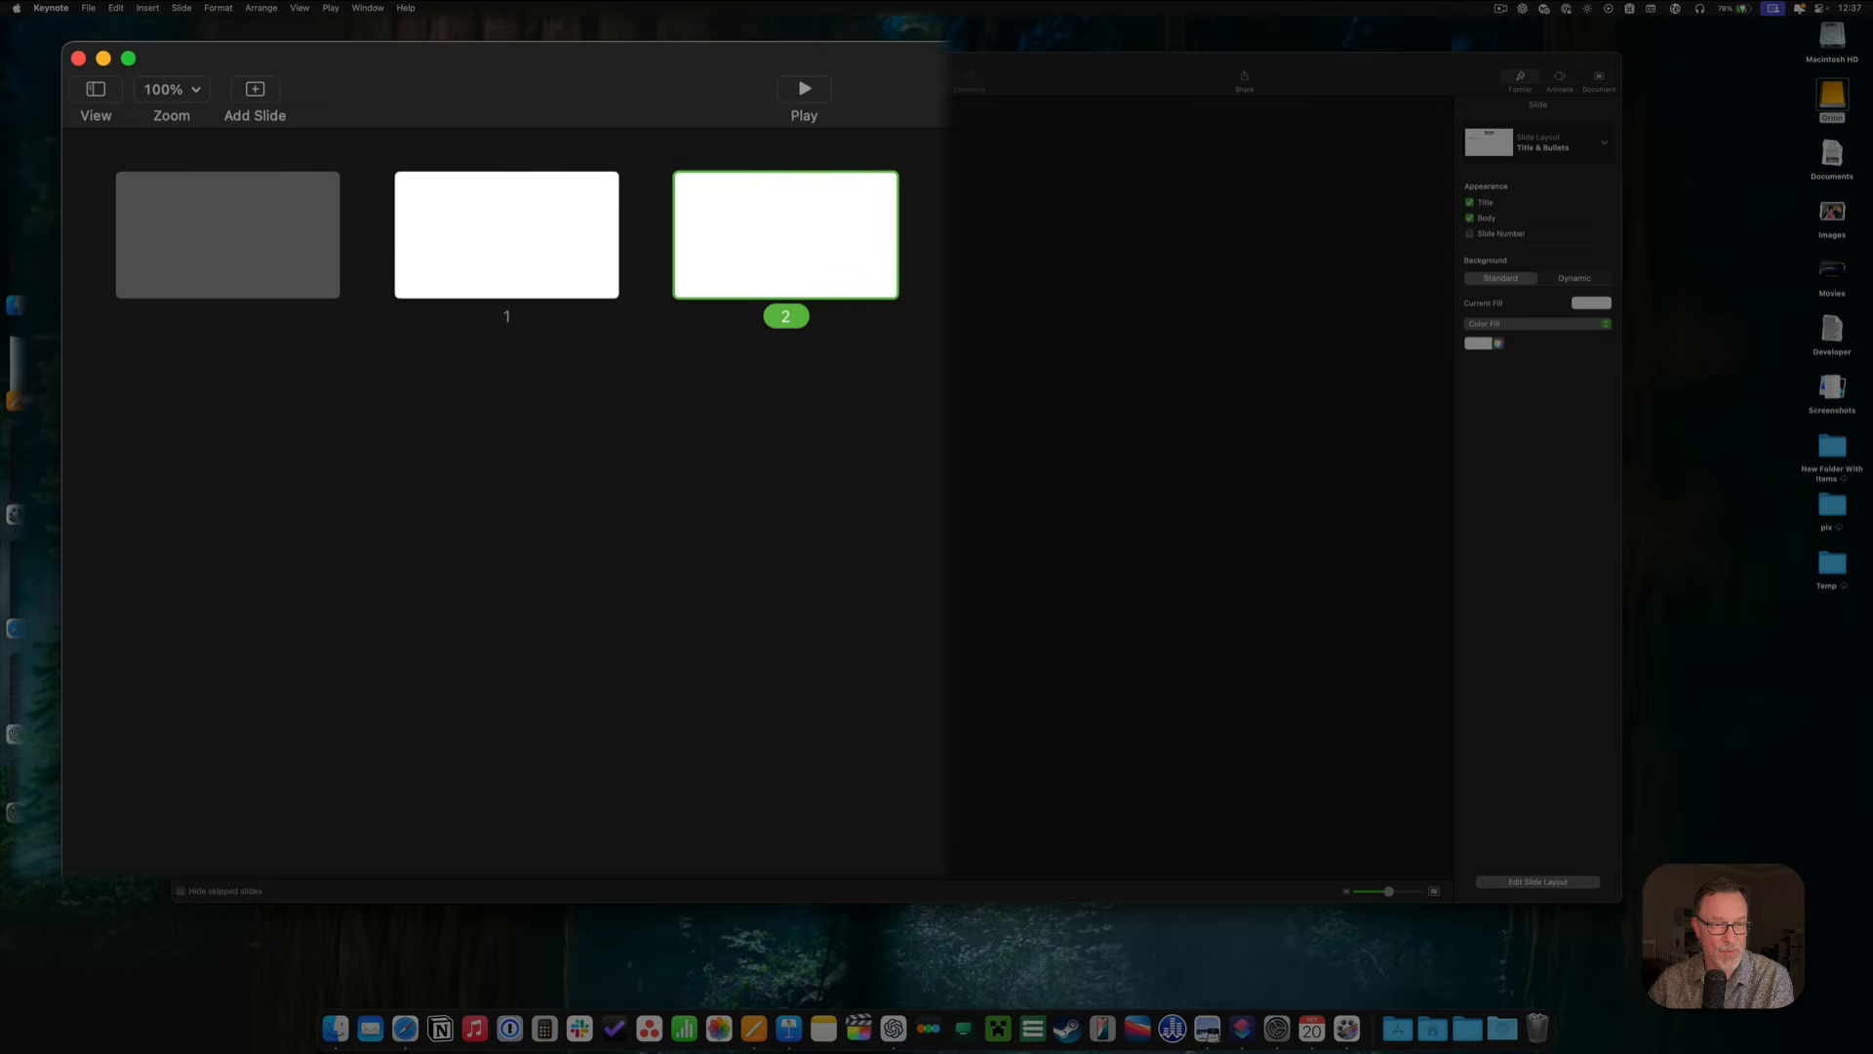
pyautogui.click(97, 90)
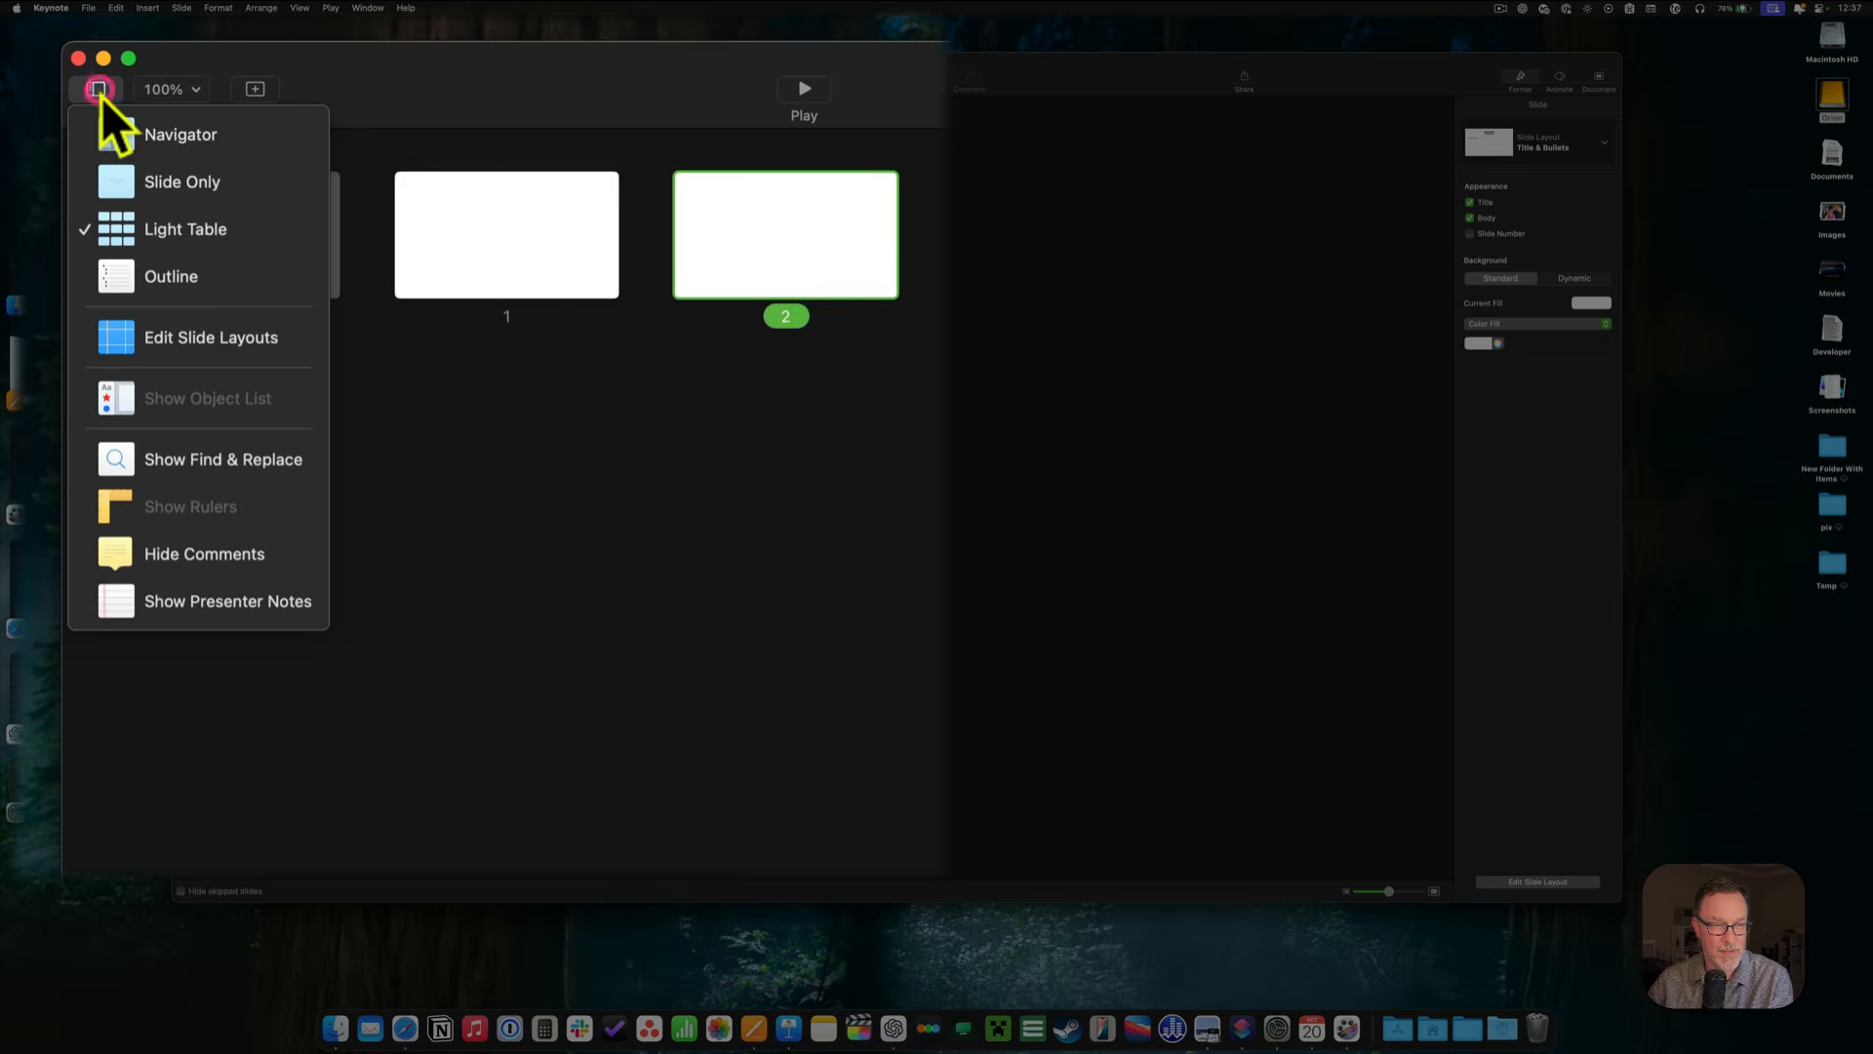
pyautogui.click(155, 133)
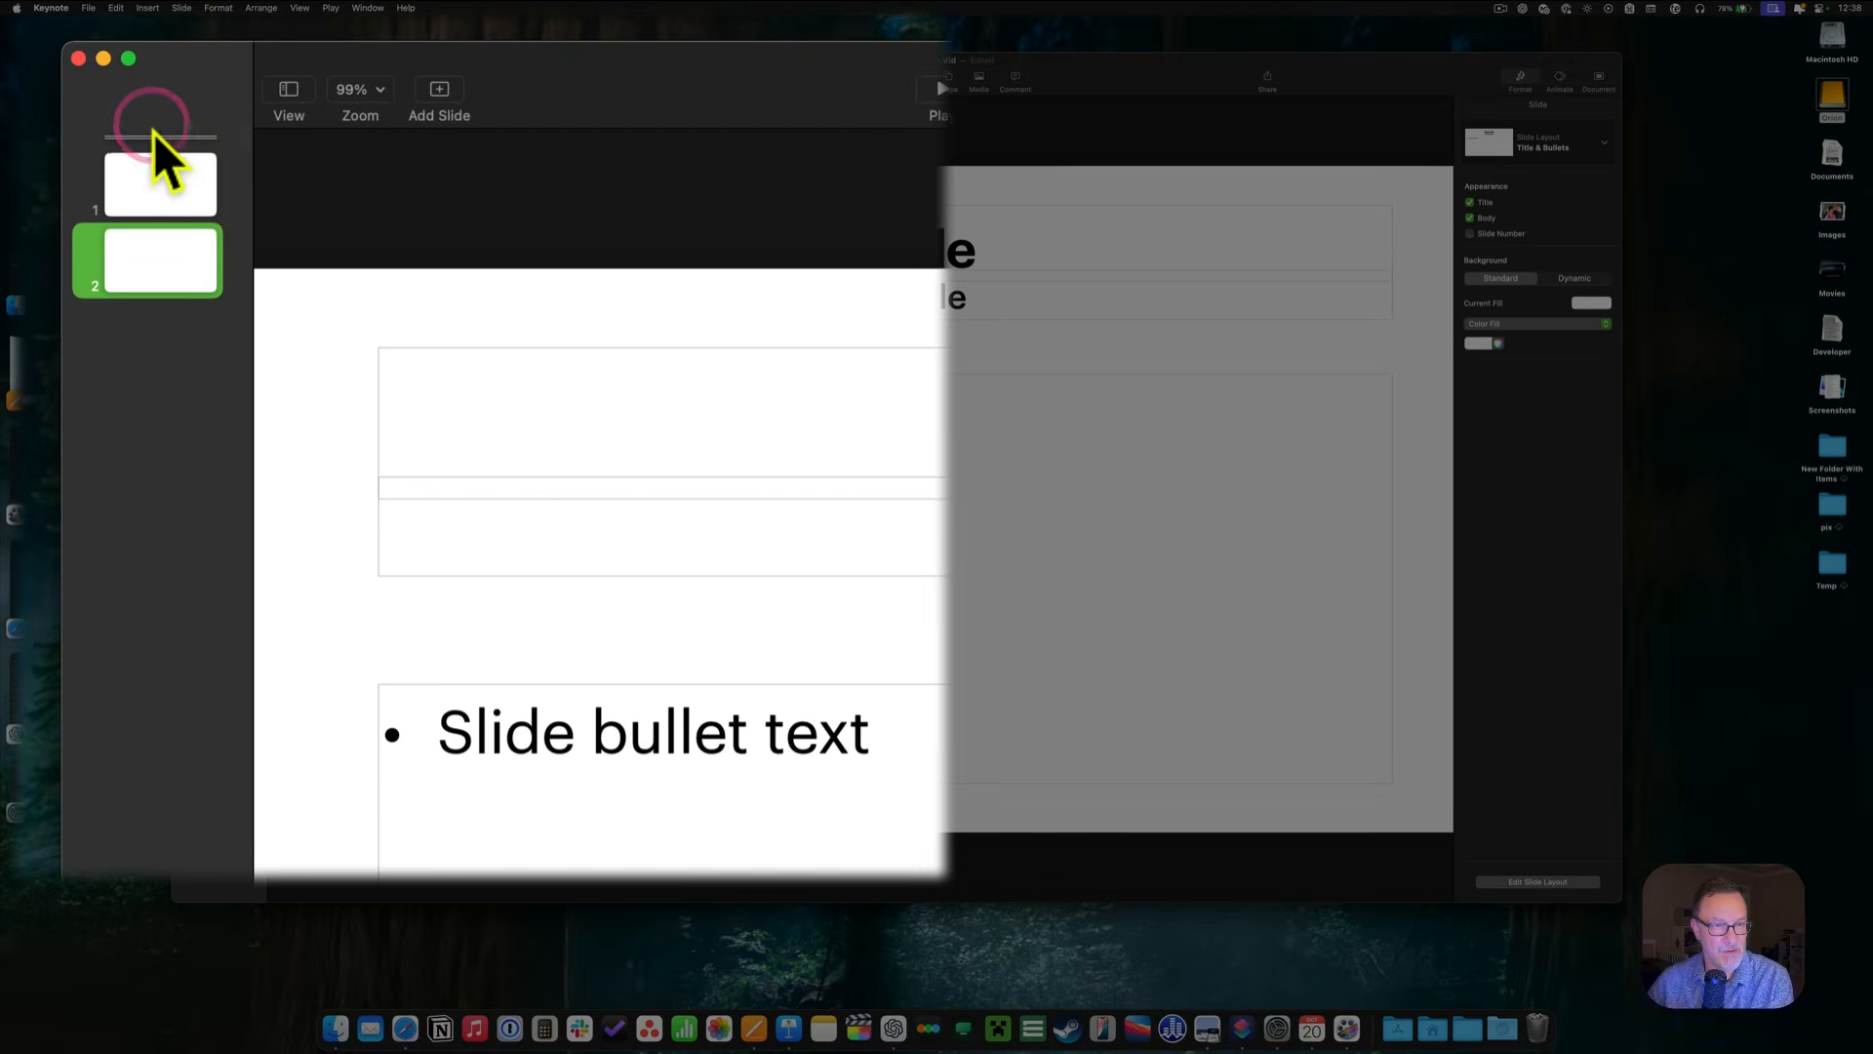
# Show the rulers around the slide canvas.
pyautogui.click(289, 88)
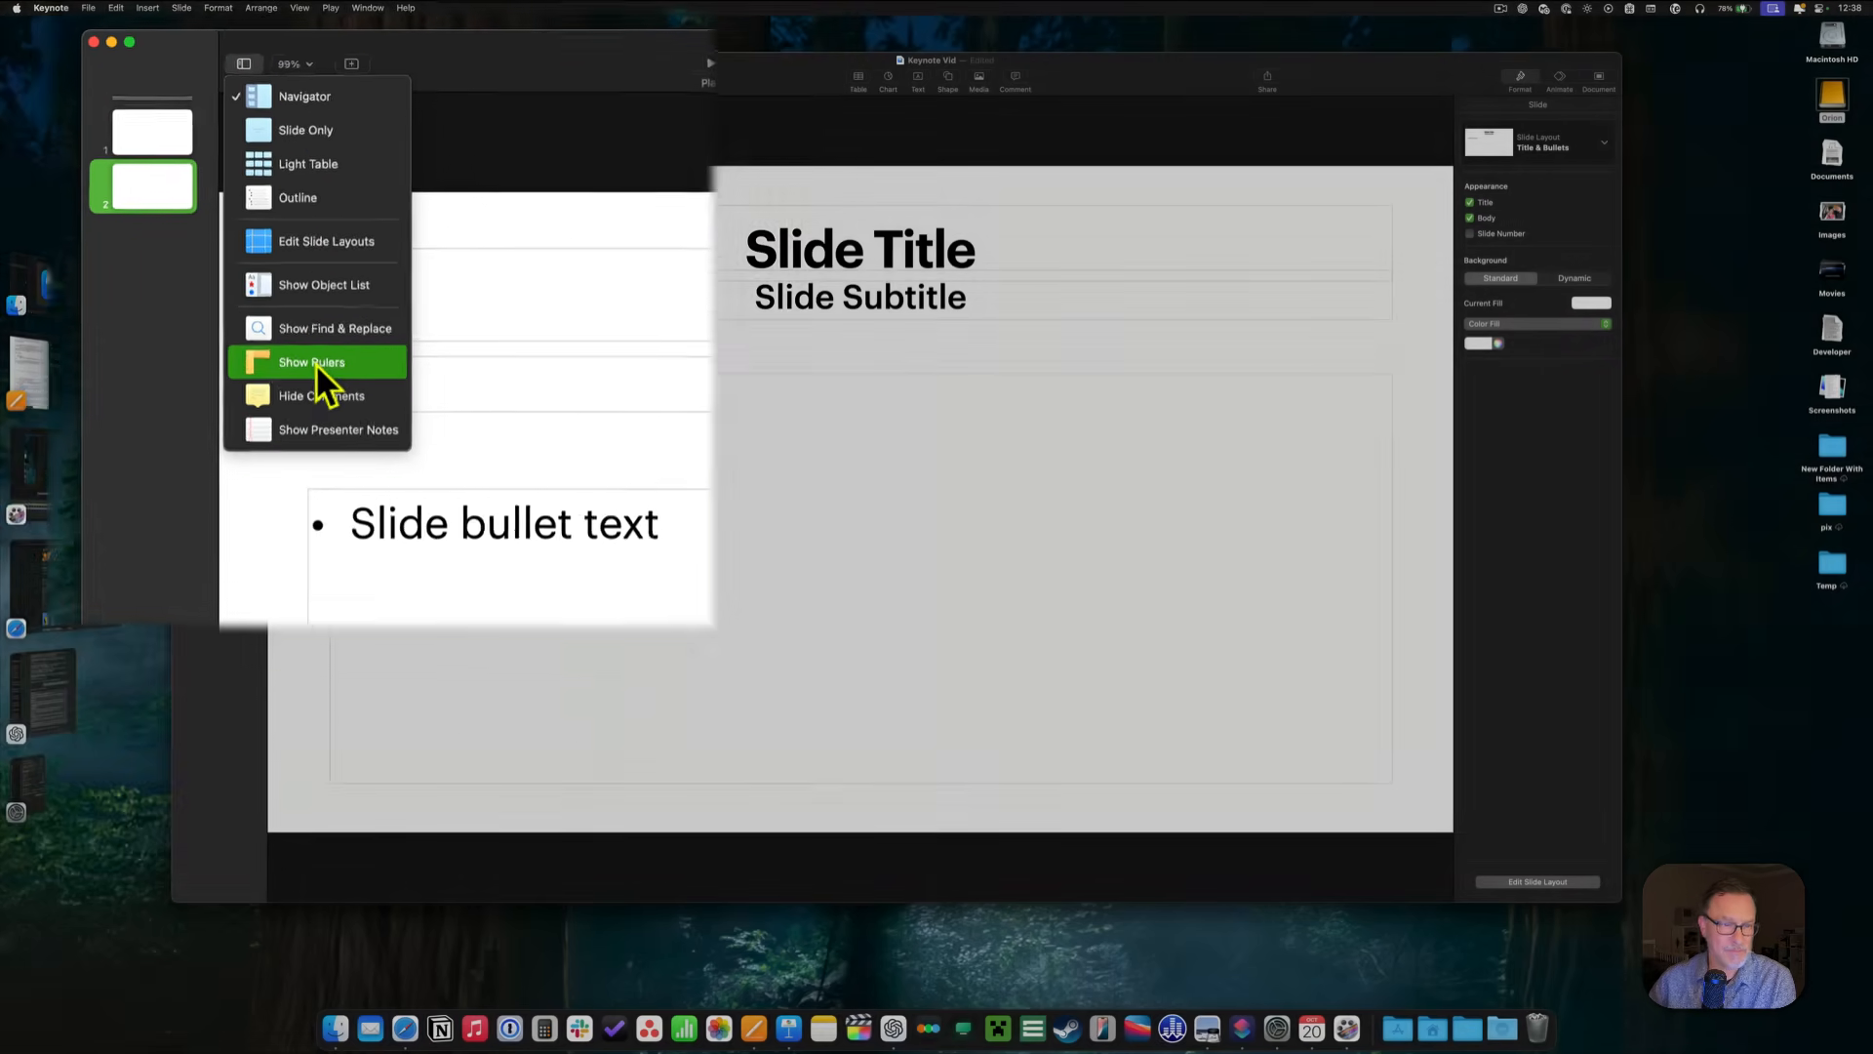
pyautogui.click(390, 511)
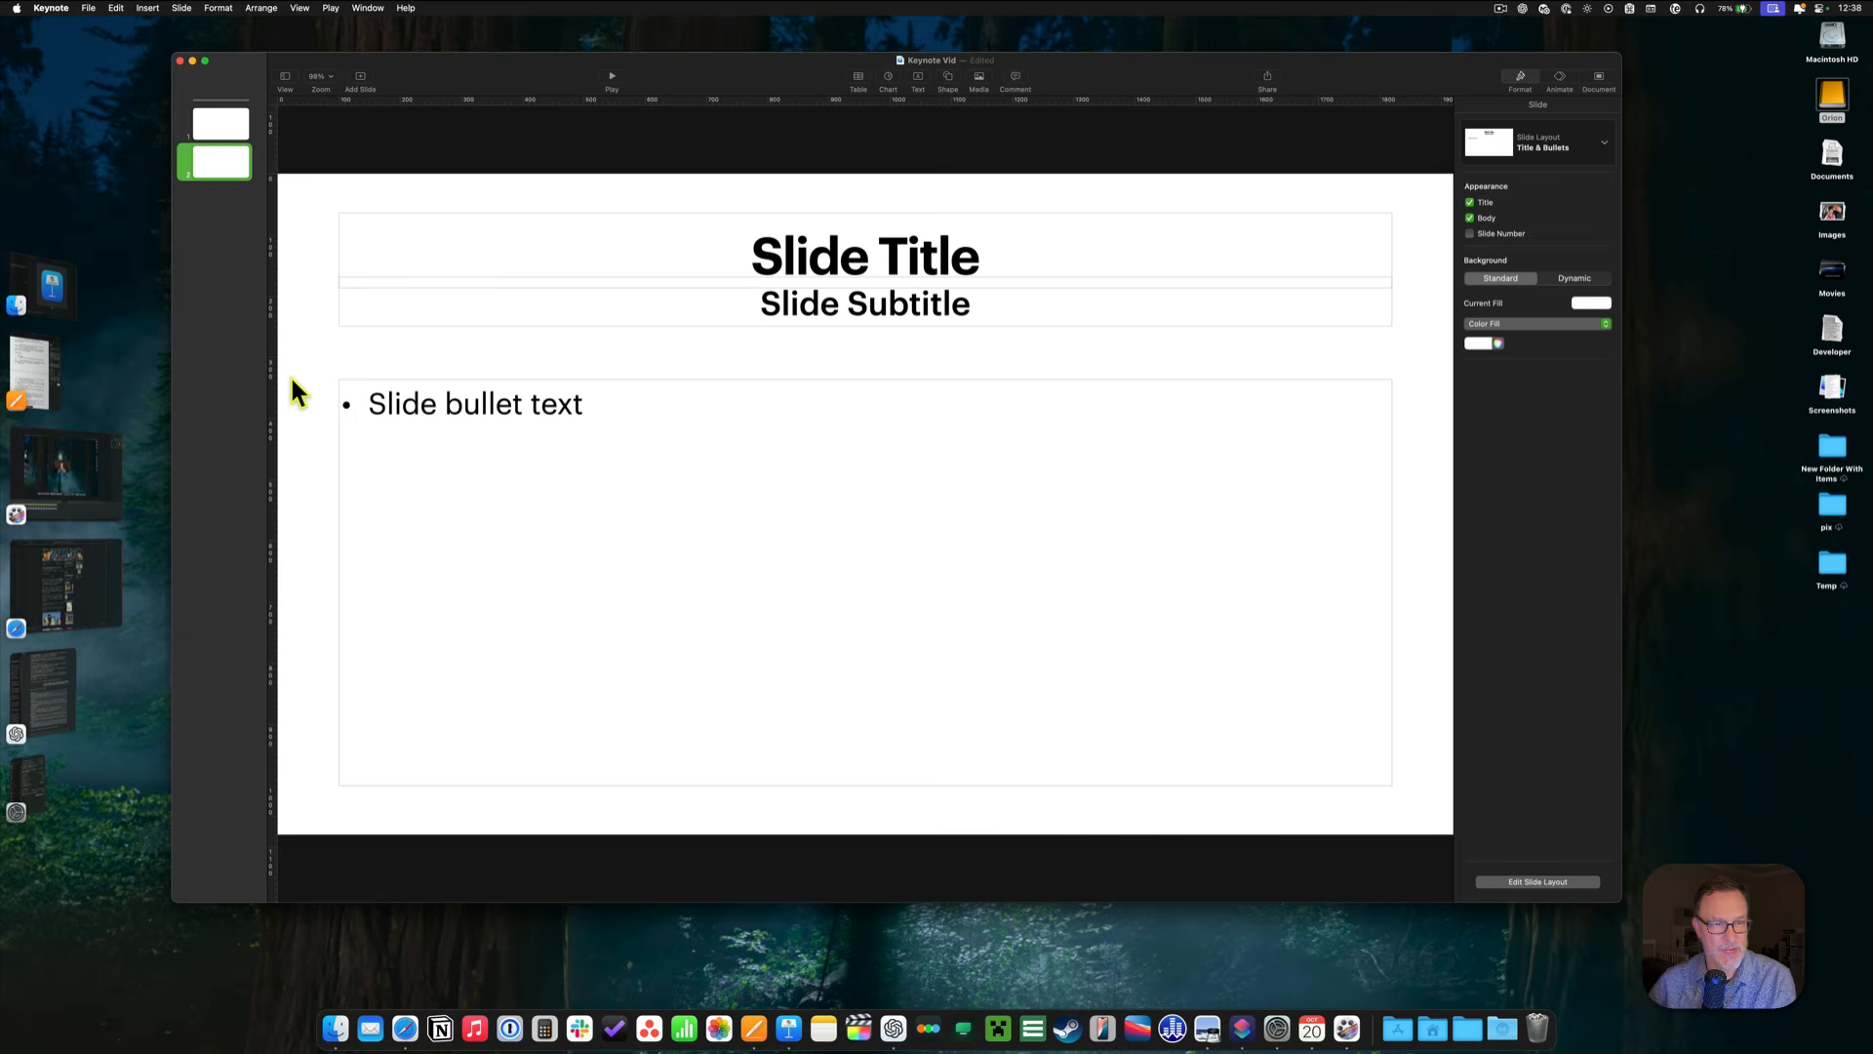
# Select the skipped title slide in the slide navigator and stop skipping it.
pyautogui.click(224, 124)
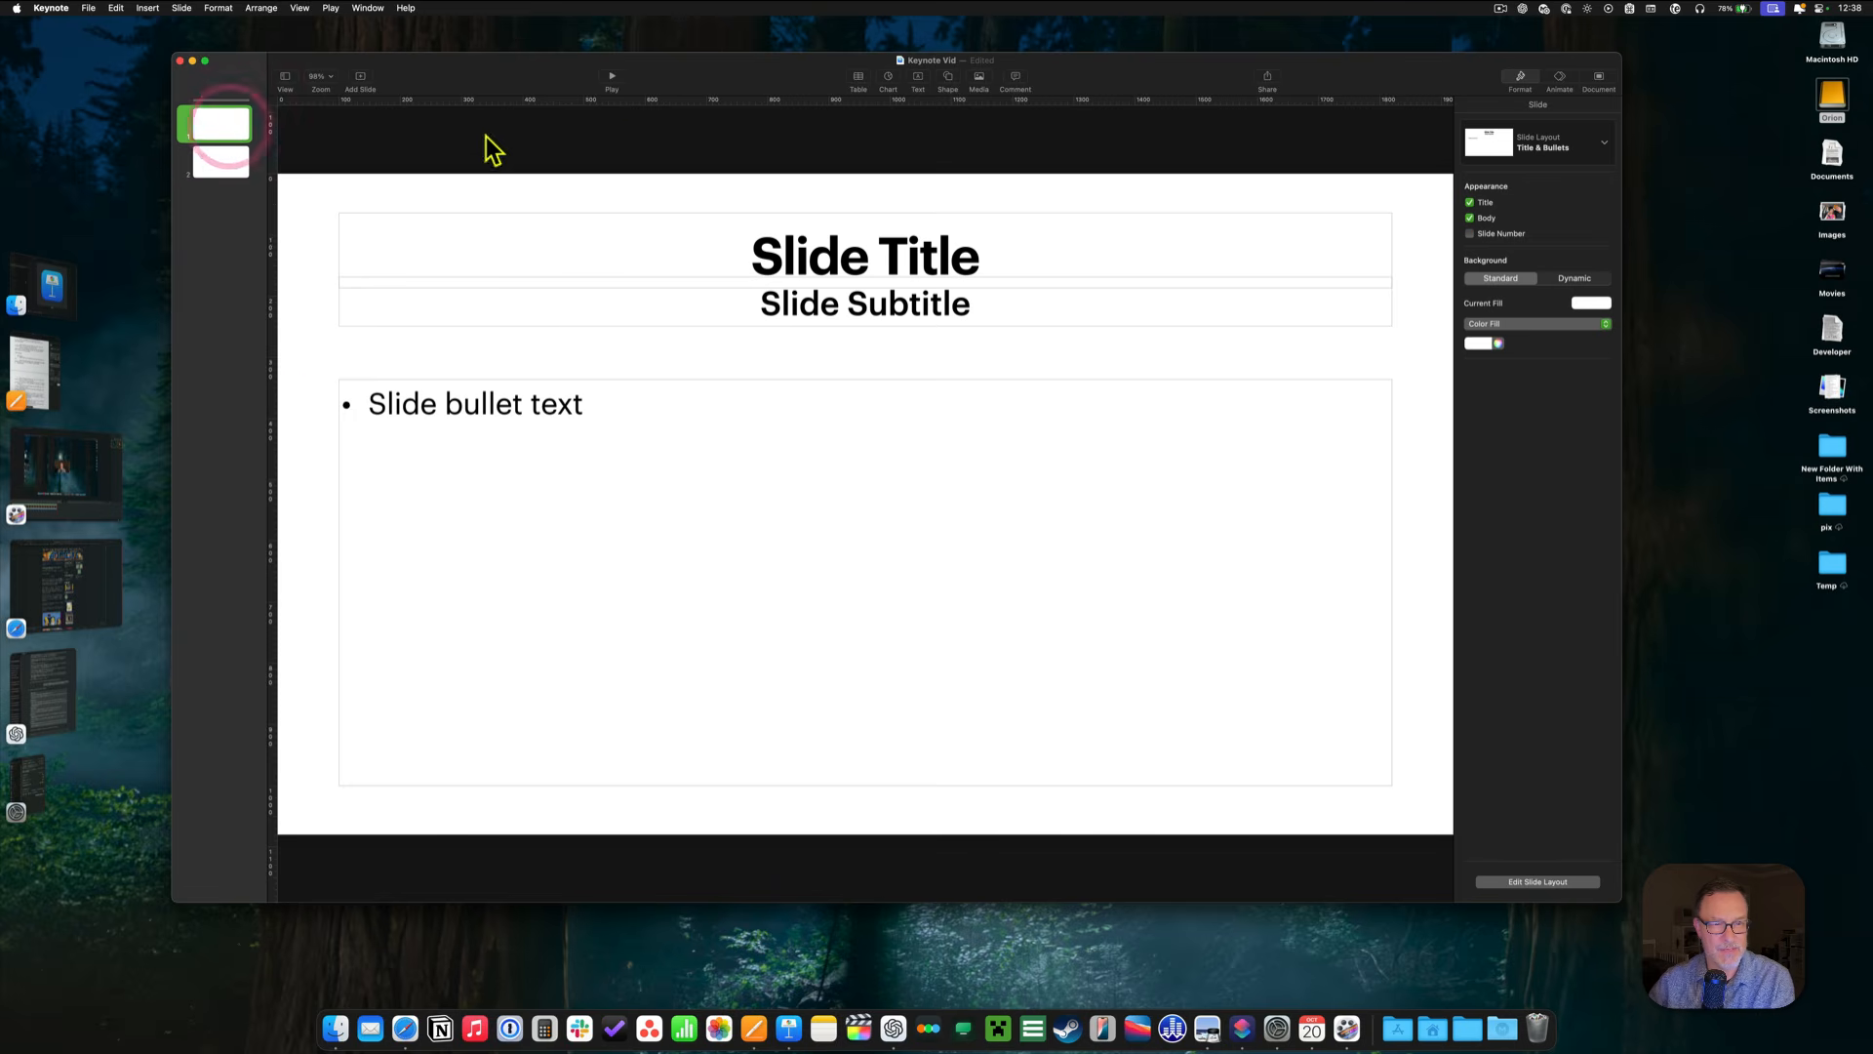
pyautogui.click(227, 125)
pyautogui.click(226, 99)
pyautogui.rightClick(226, 102)
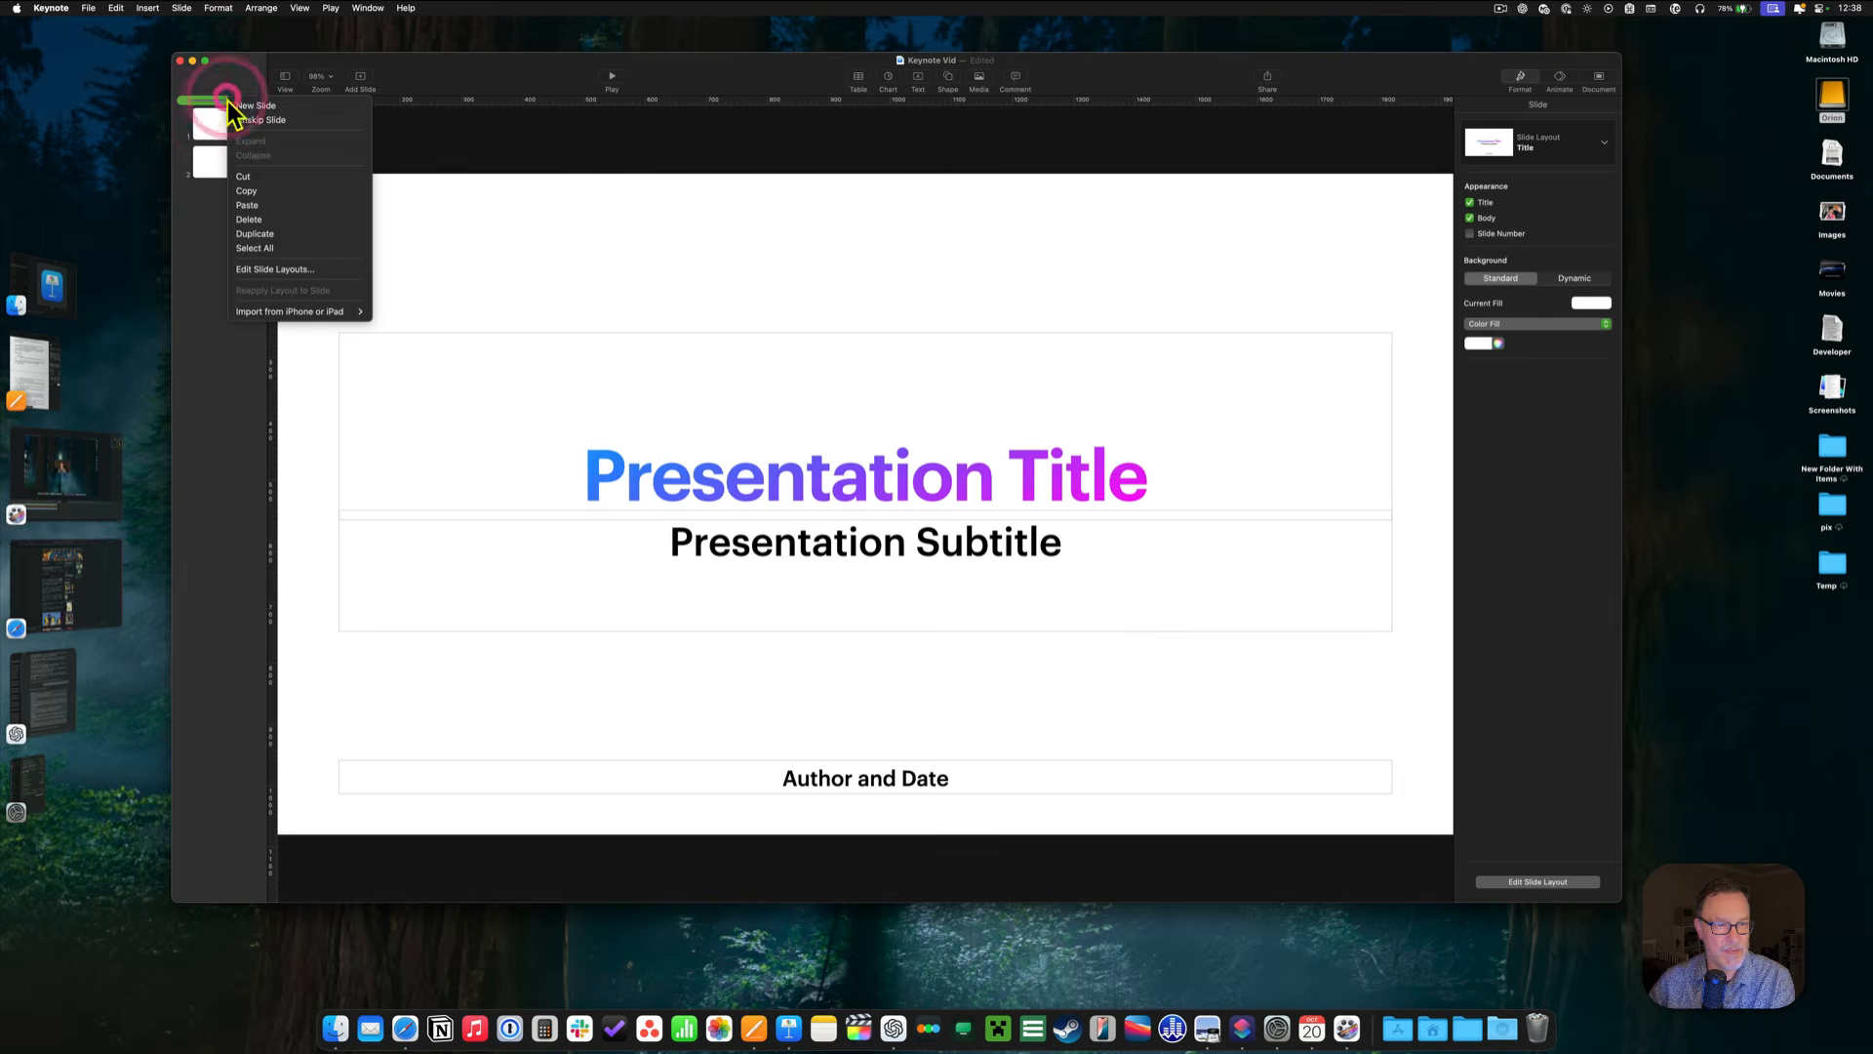
pyautogui.click(259, 119)
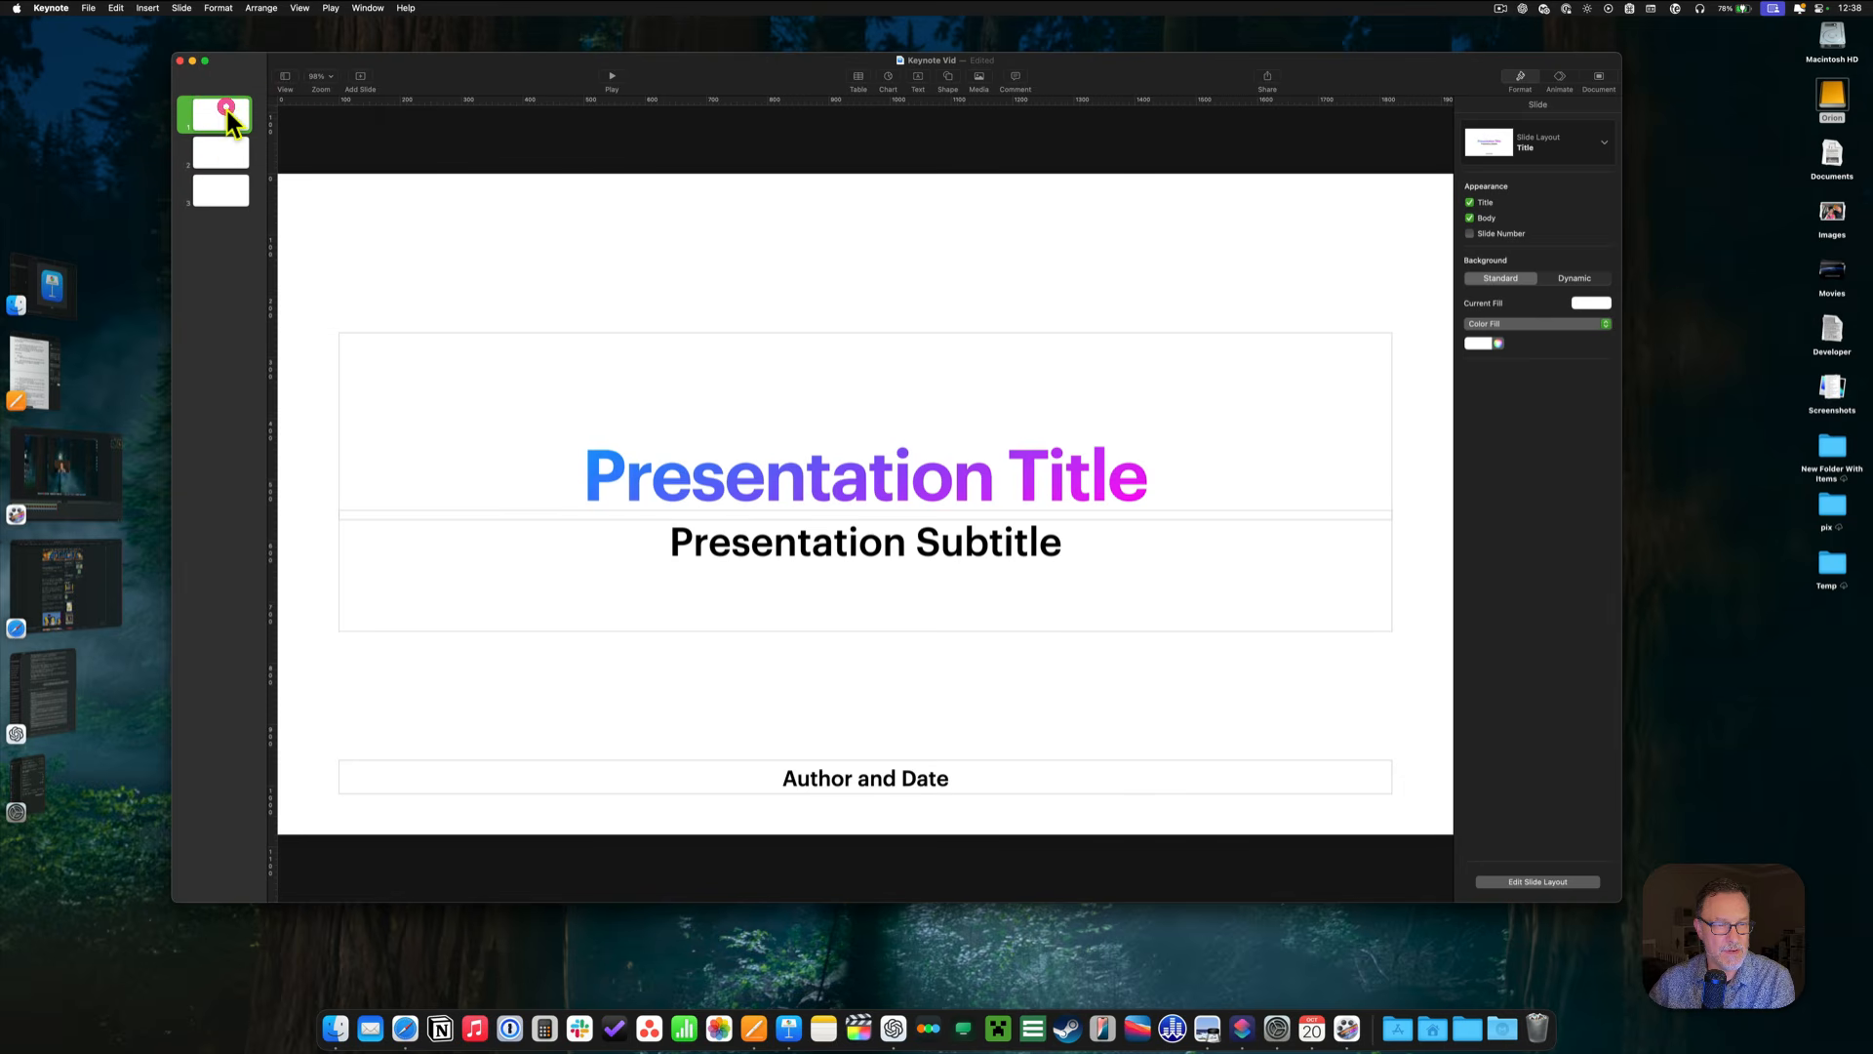
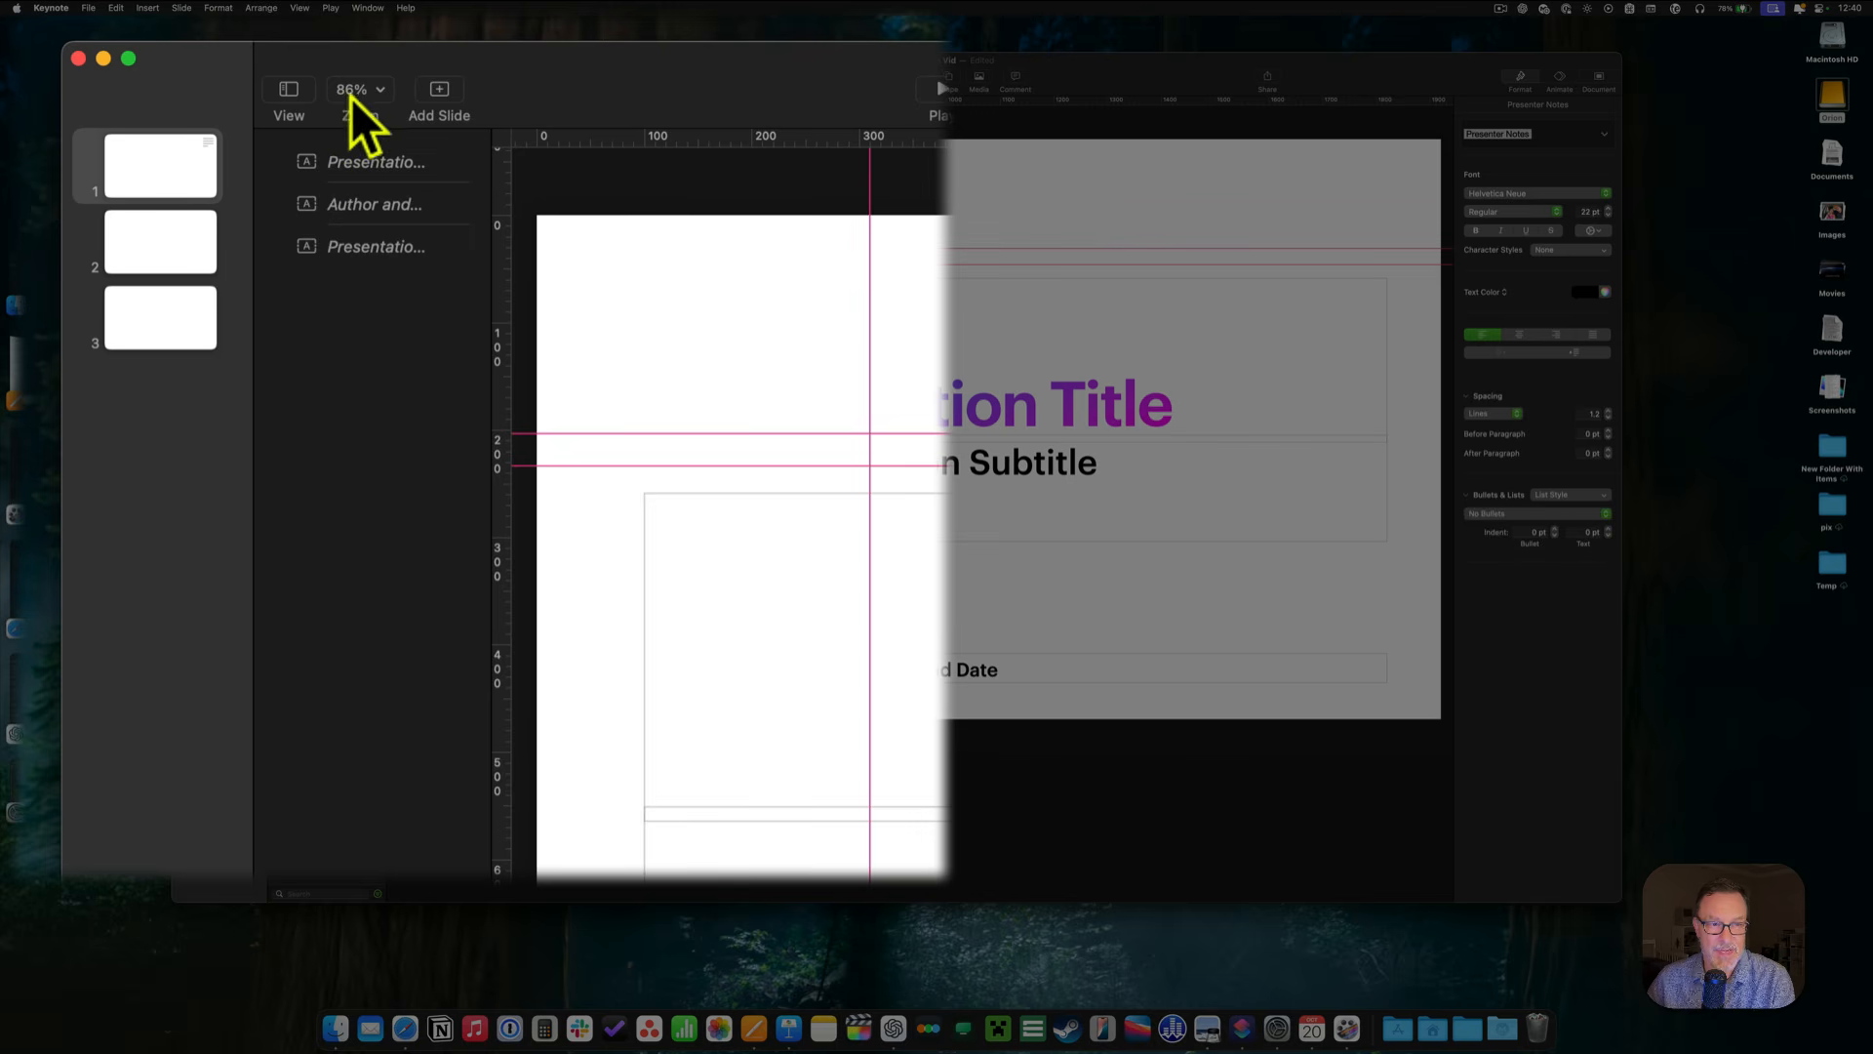
# Hide the object list beside the slide canvas.
pyautogui.click(289, 90)
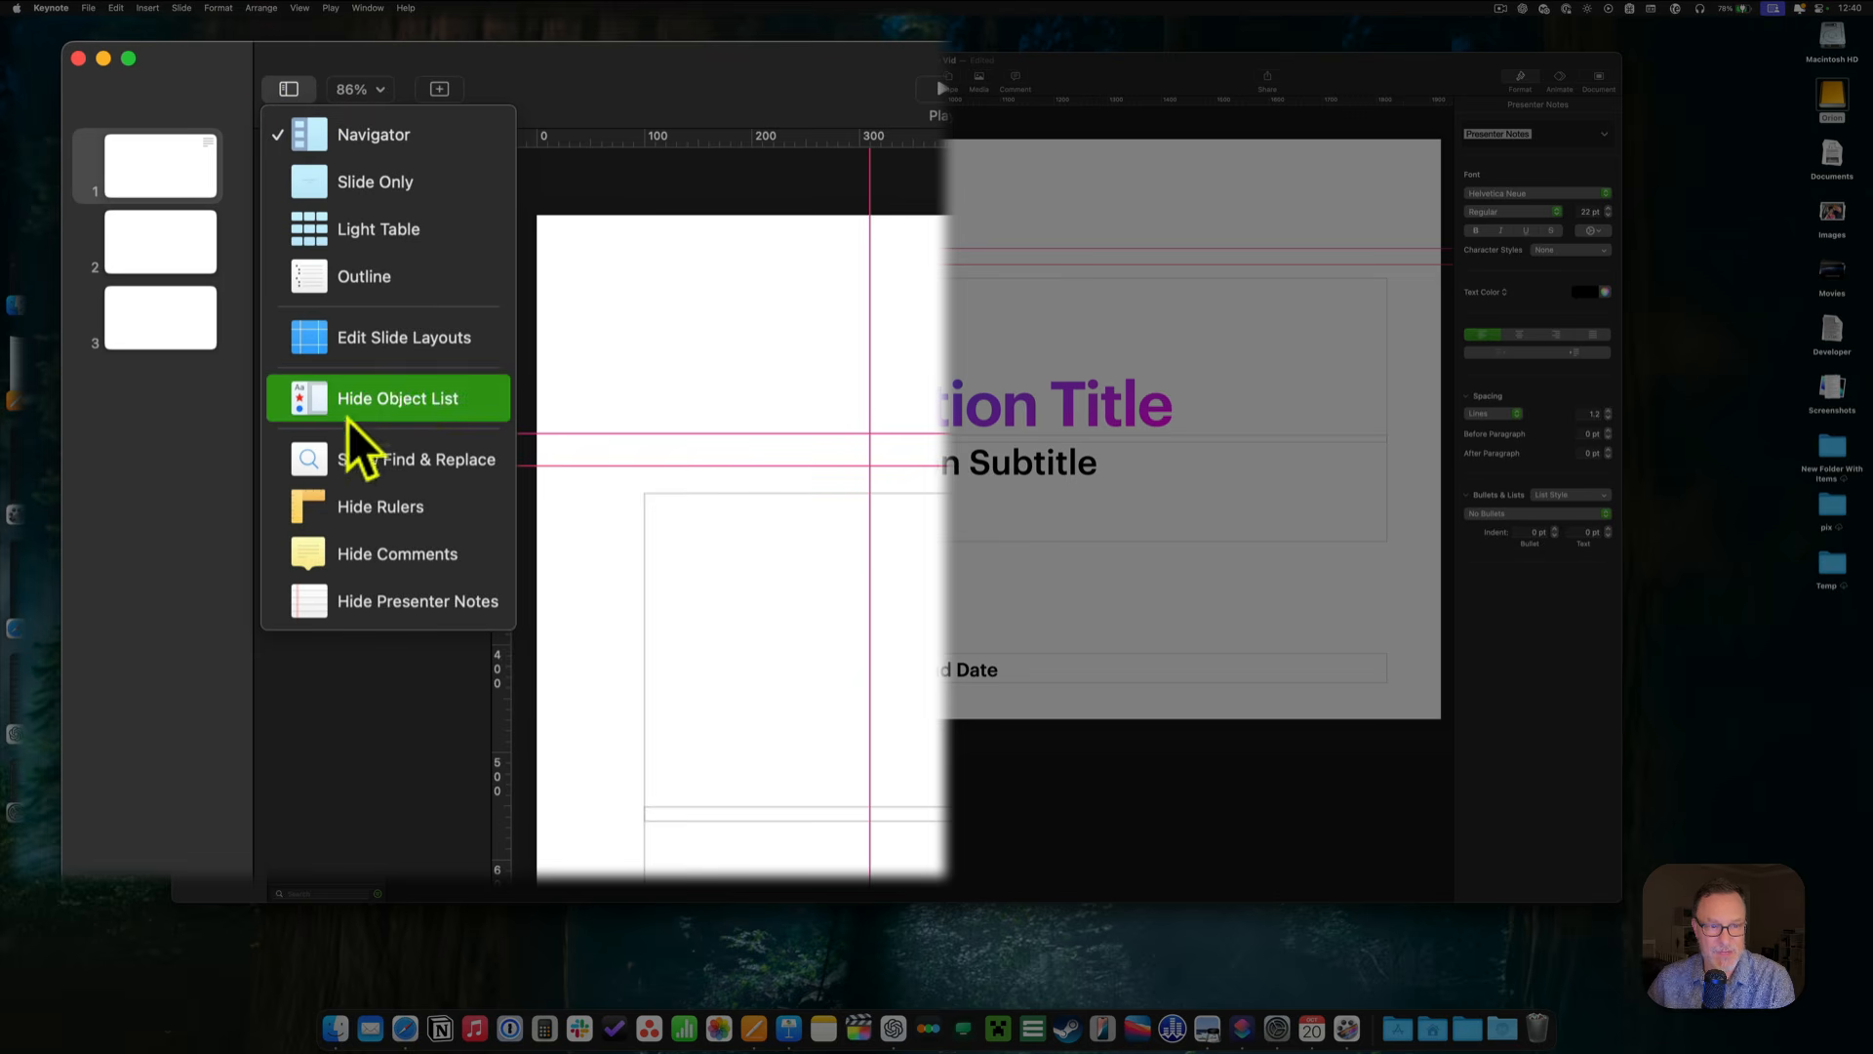
pyautogui.click(396, 400)
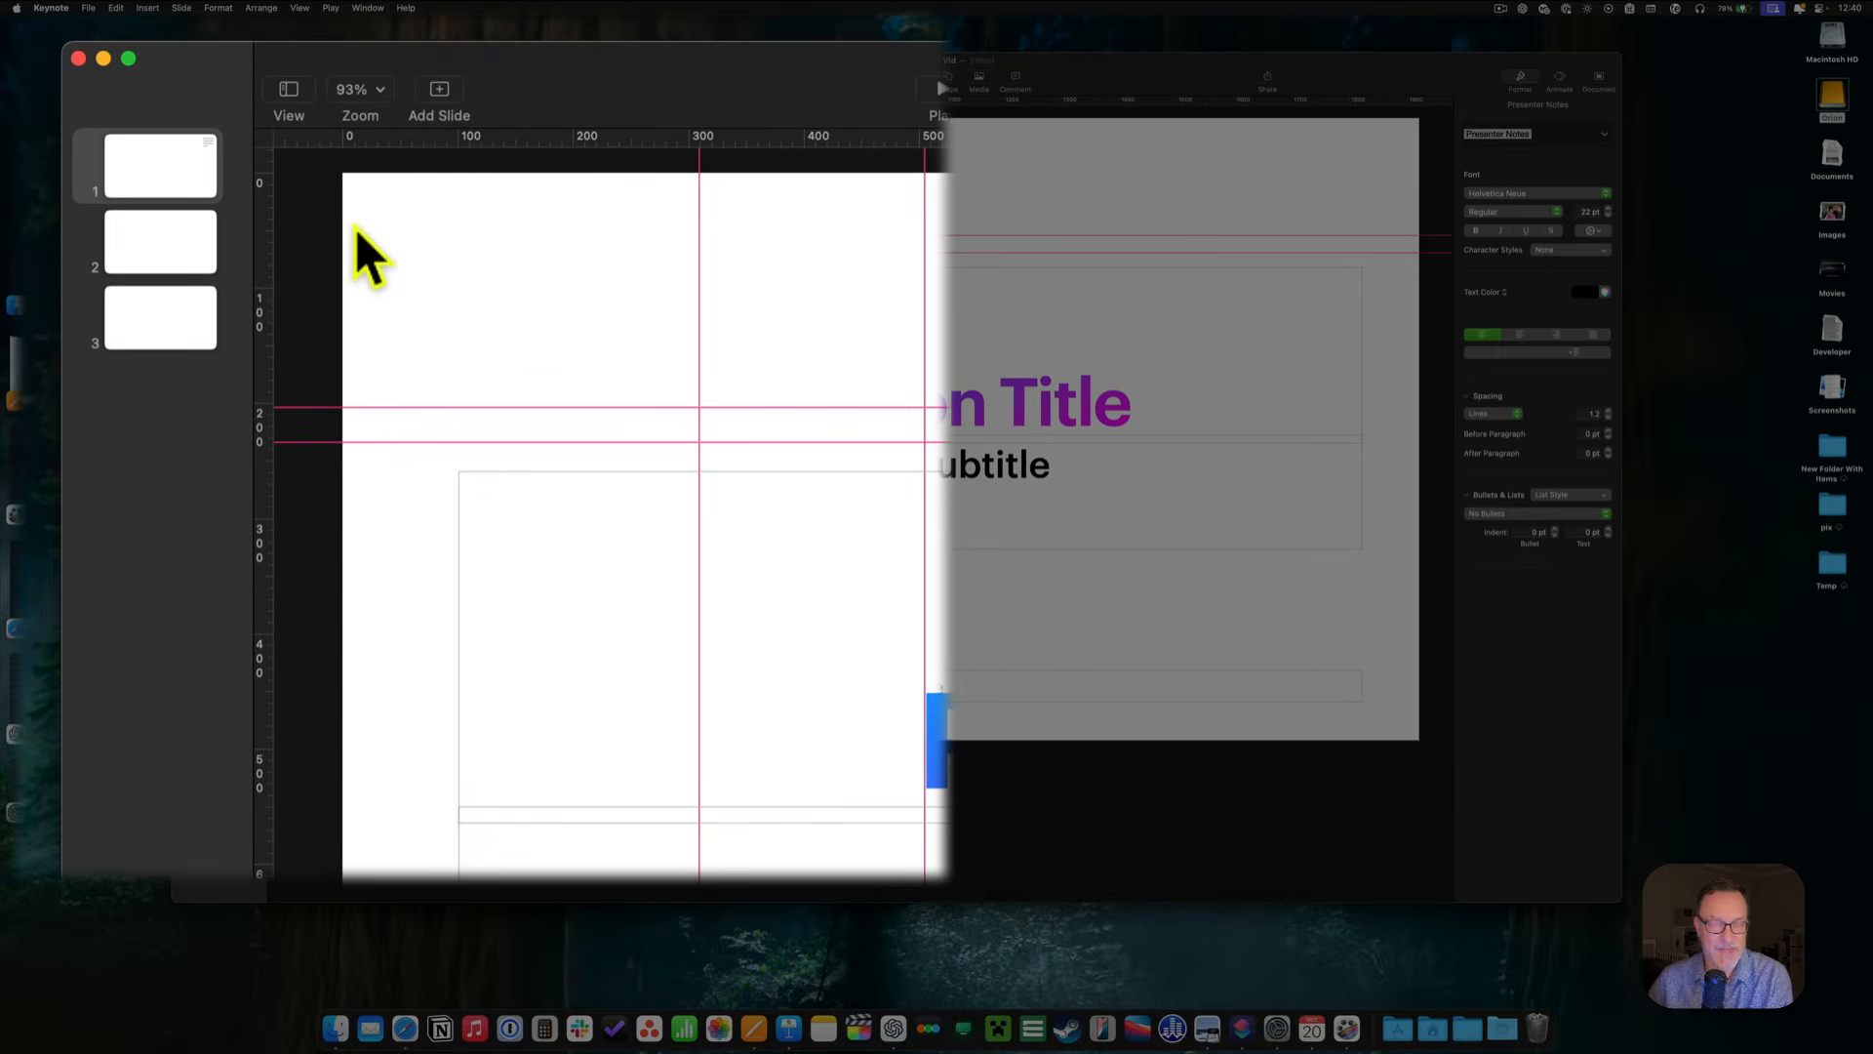
# View the slide canvas at 75% and 100% zoom and return it to Fit Slide.
pyautogui.click(371, 92)
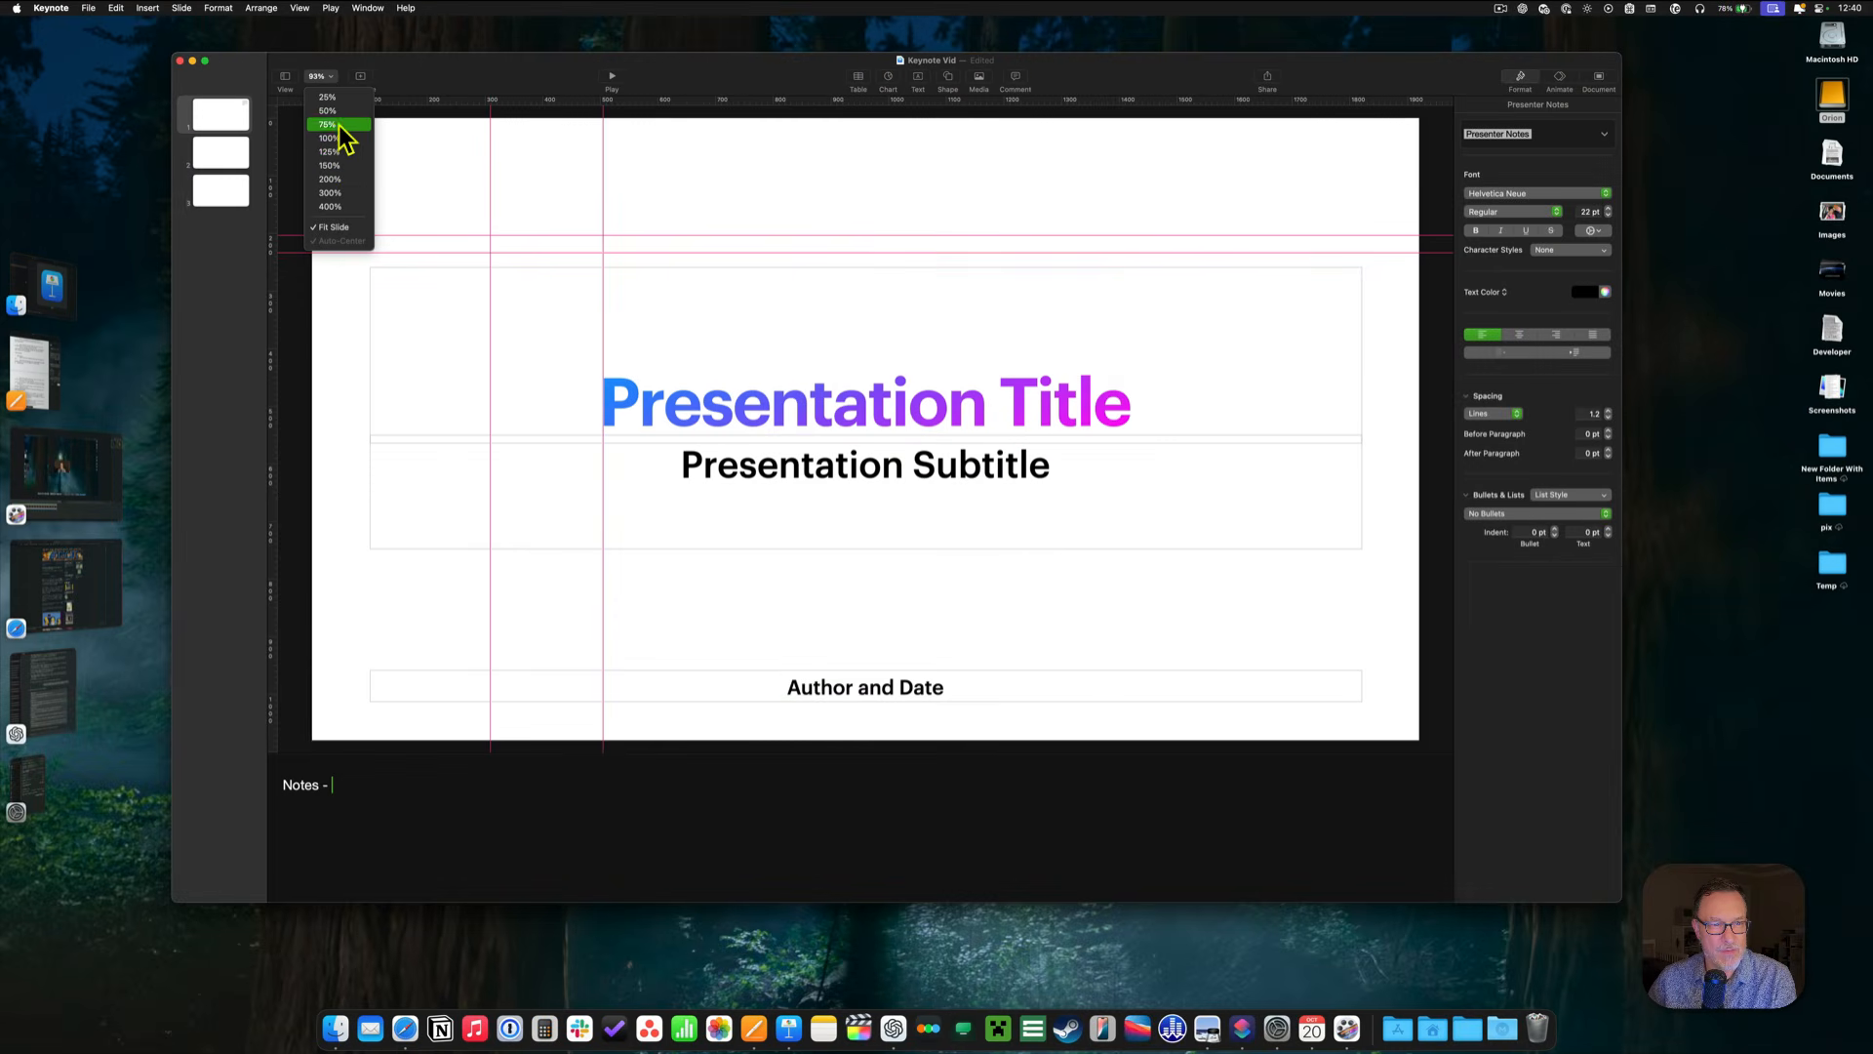
pyautogui.click(340, 125)
pyautogui.click(321, 76)
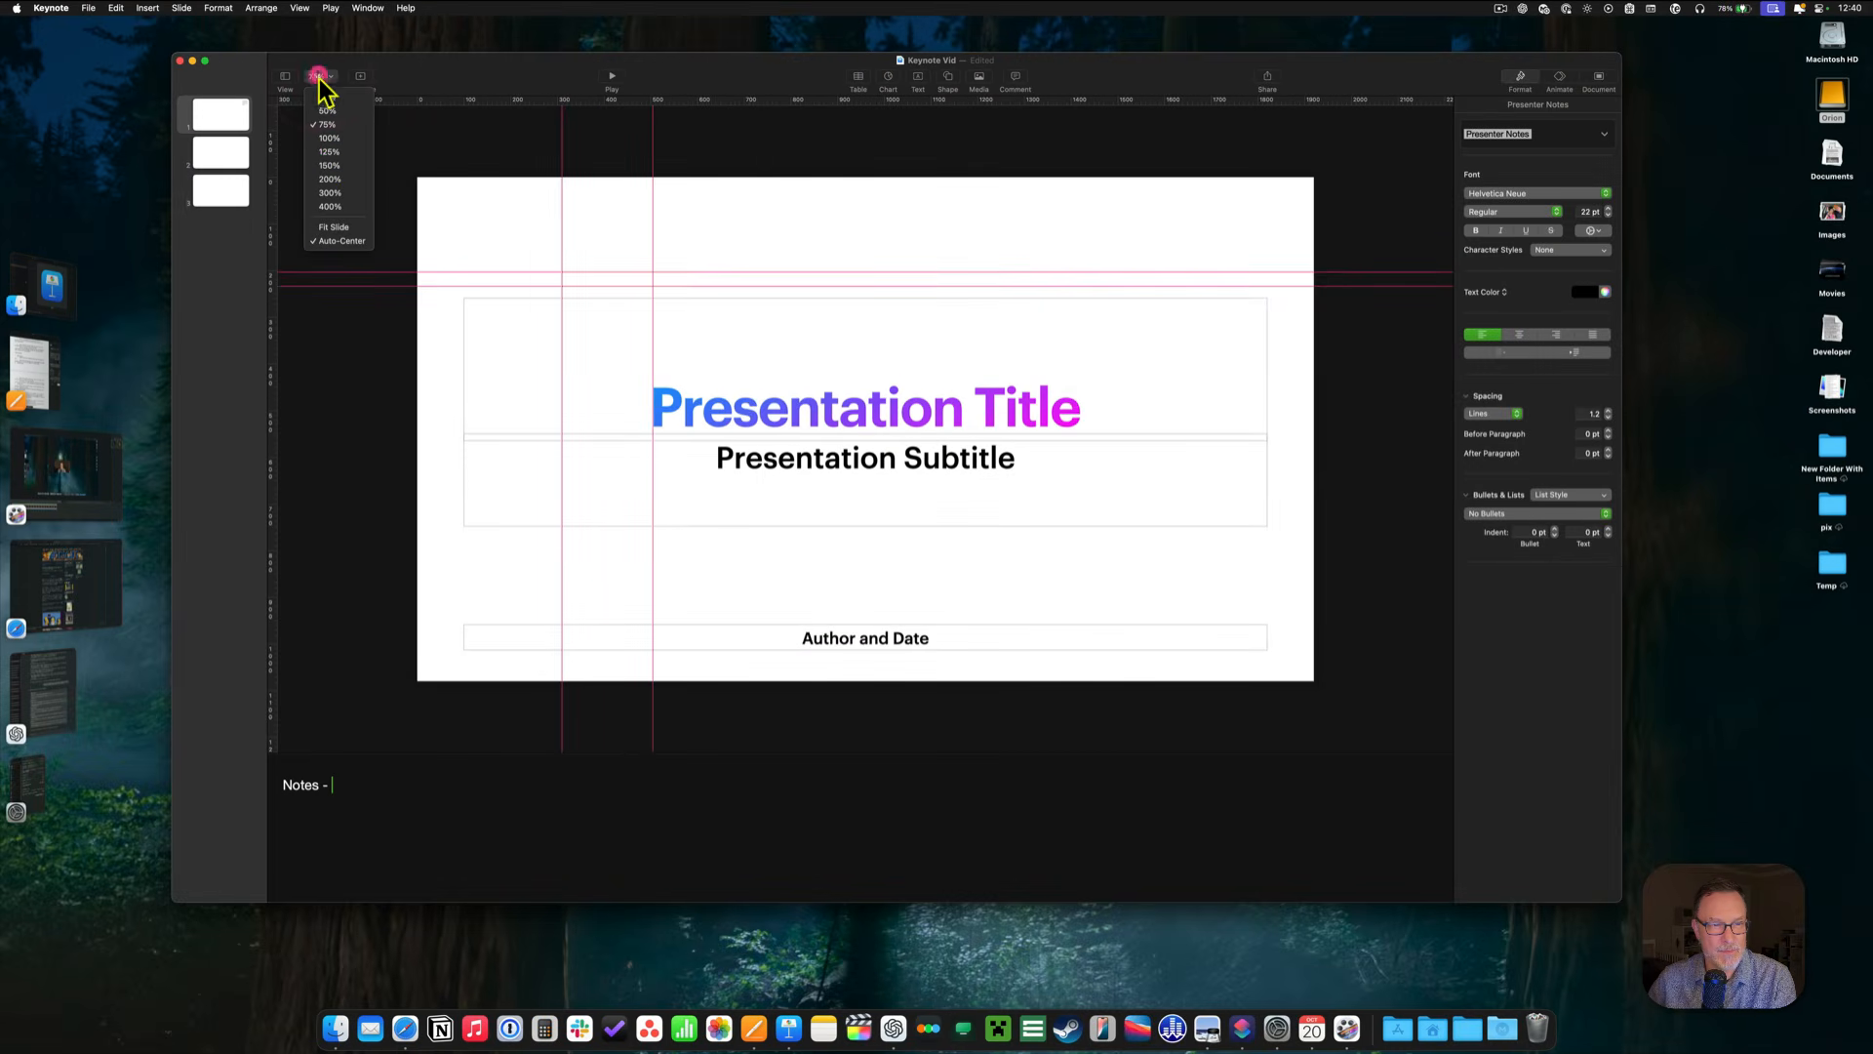
pyautogui.click(334, 138)
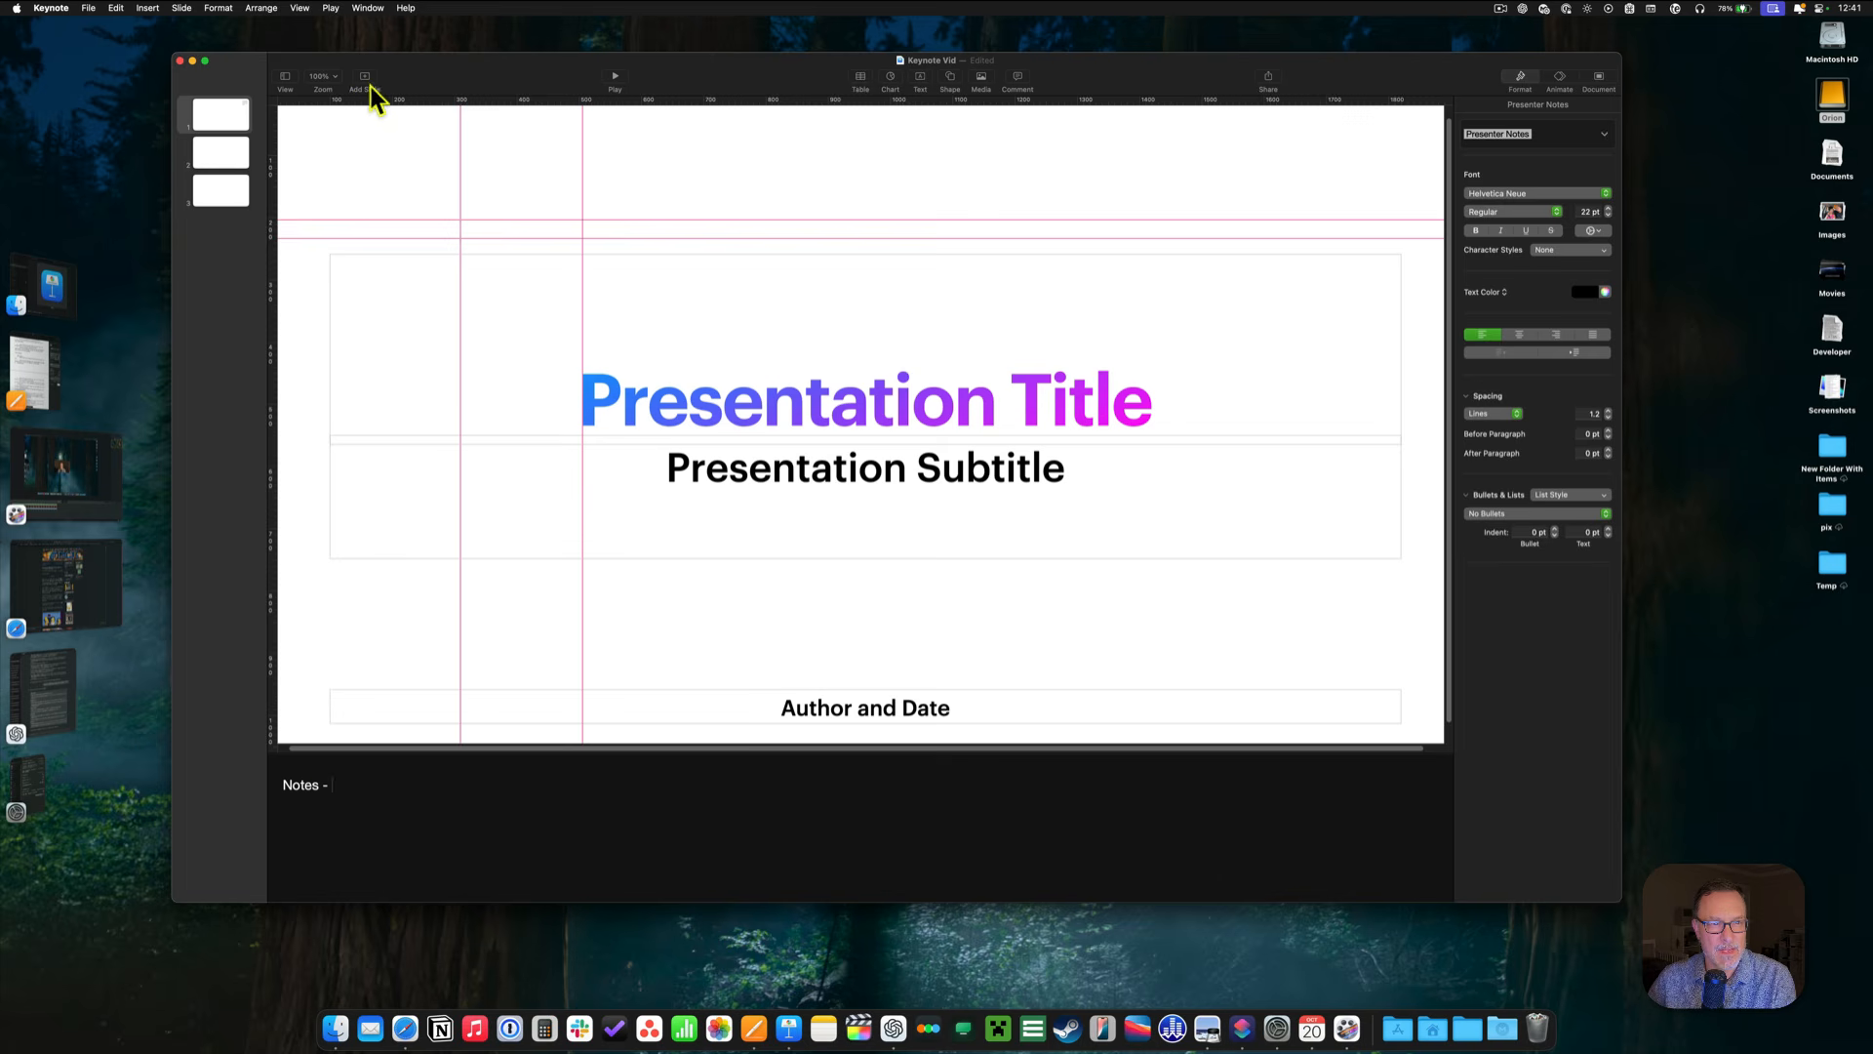
pyautogui.click(320, 76)
pyautogui.click(354, 229)
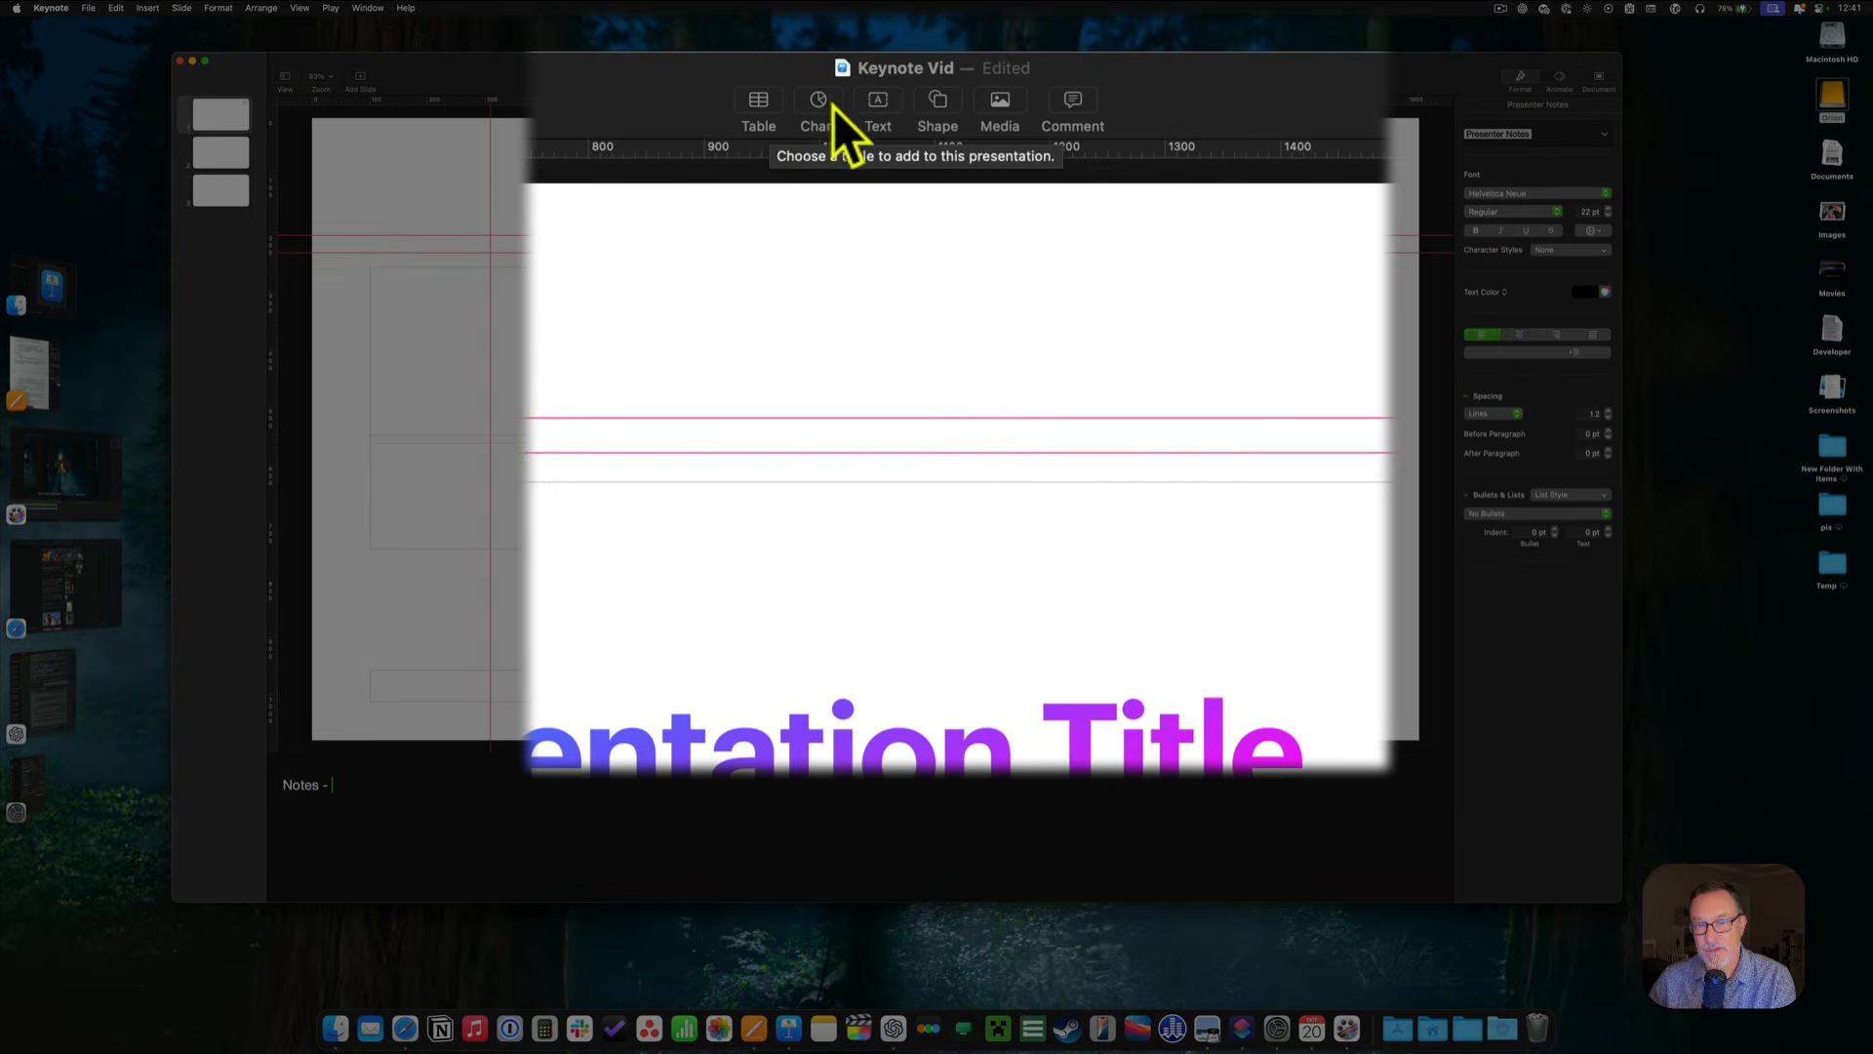
# Look through the pages of available table styles without inserting a table.
pyautogui.click(764, 103)
pyautogui.click(893, 234)
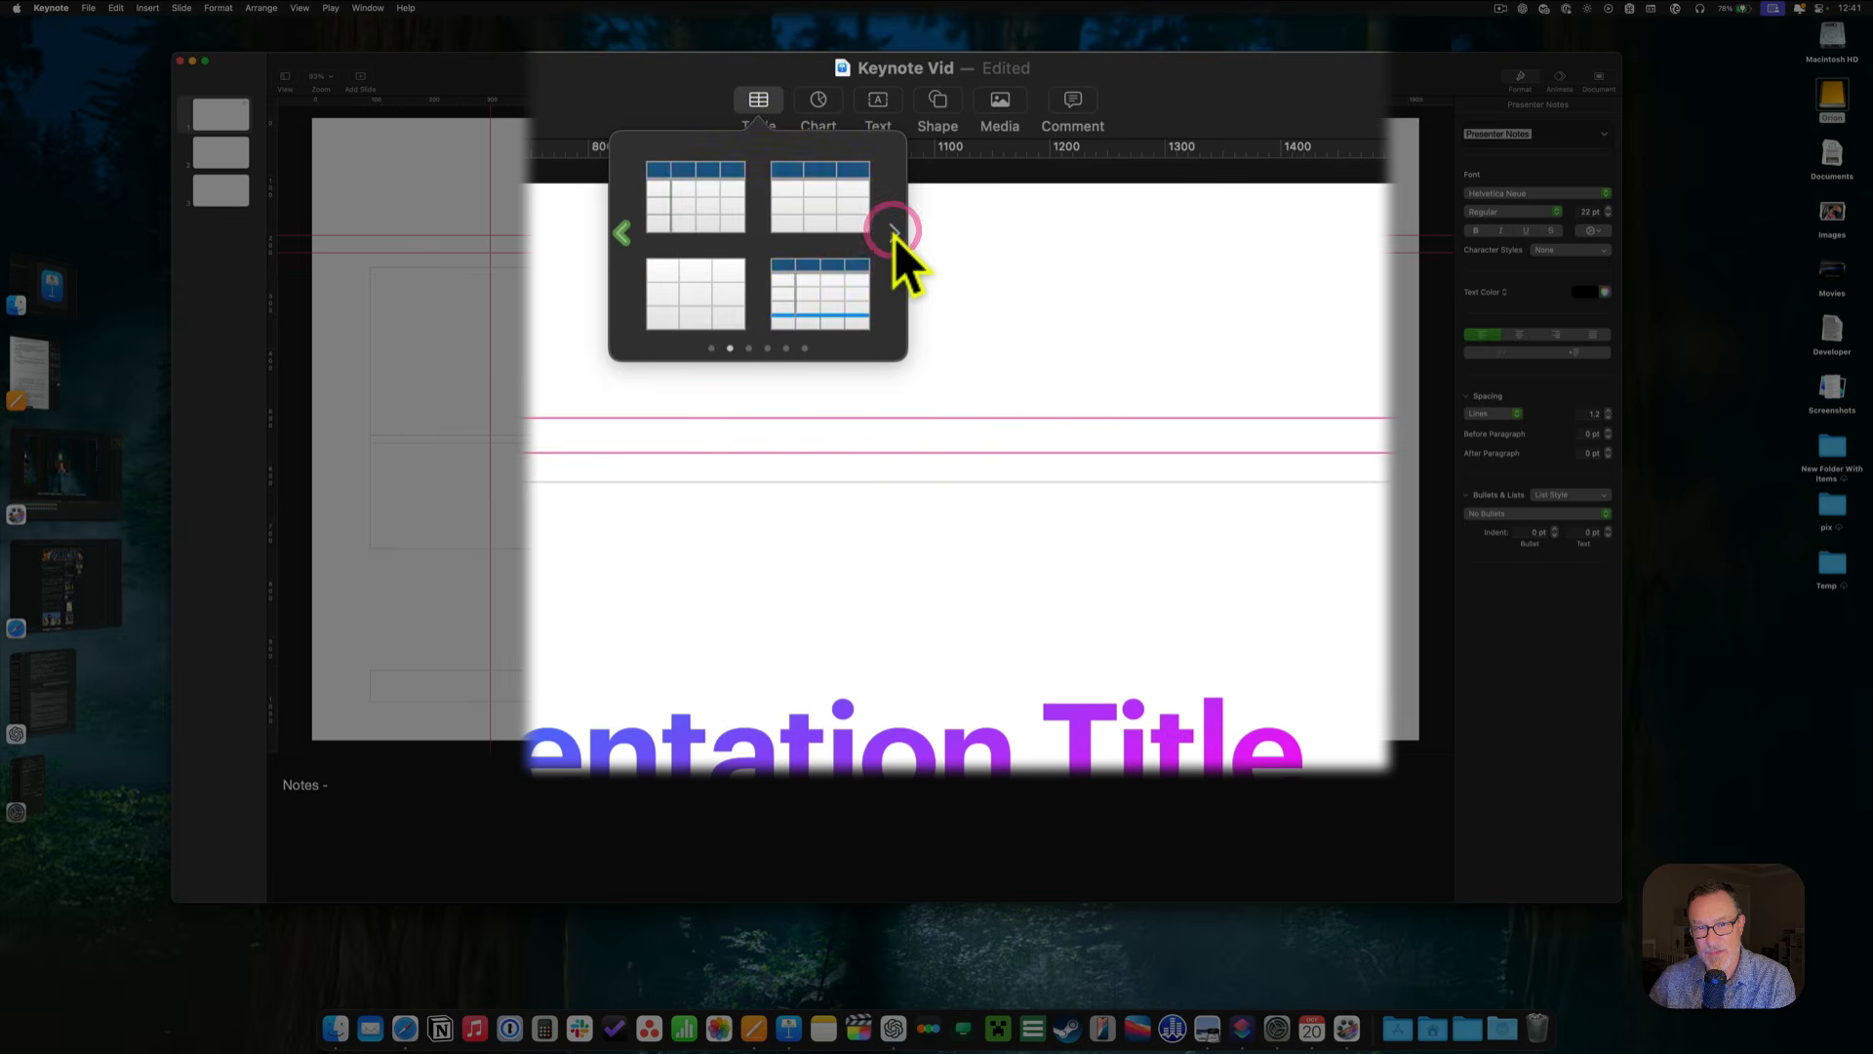
pyautogui.click(894, 234)
pyautogui.click(893, 234)
pyautogui.click(759, 102)
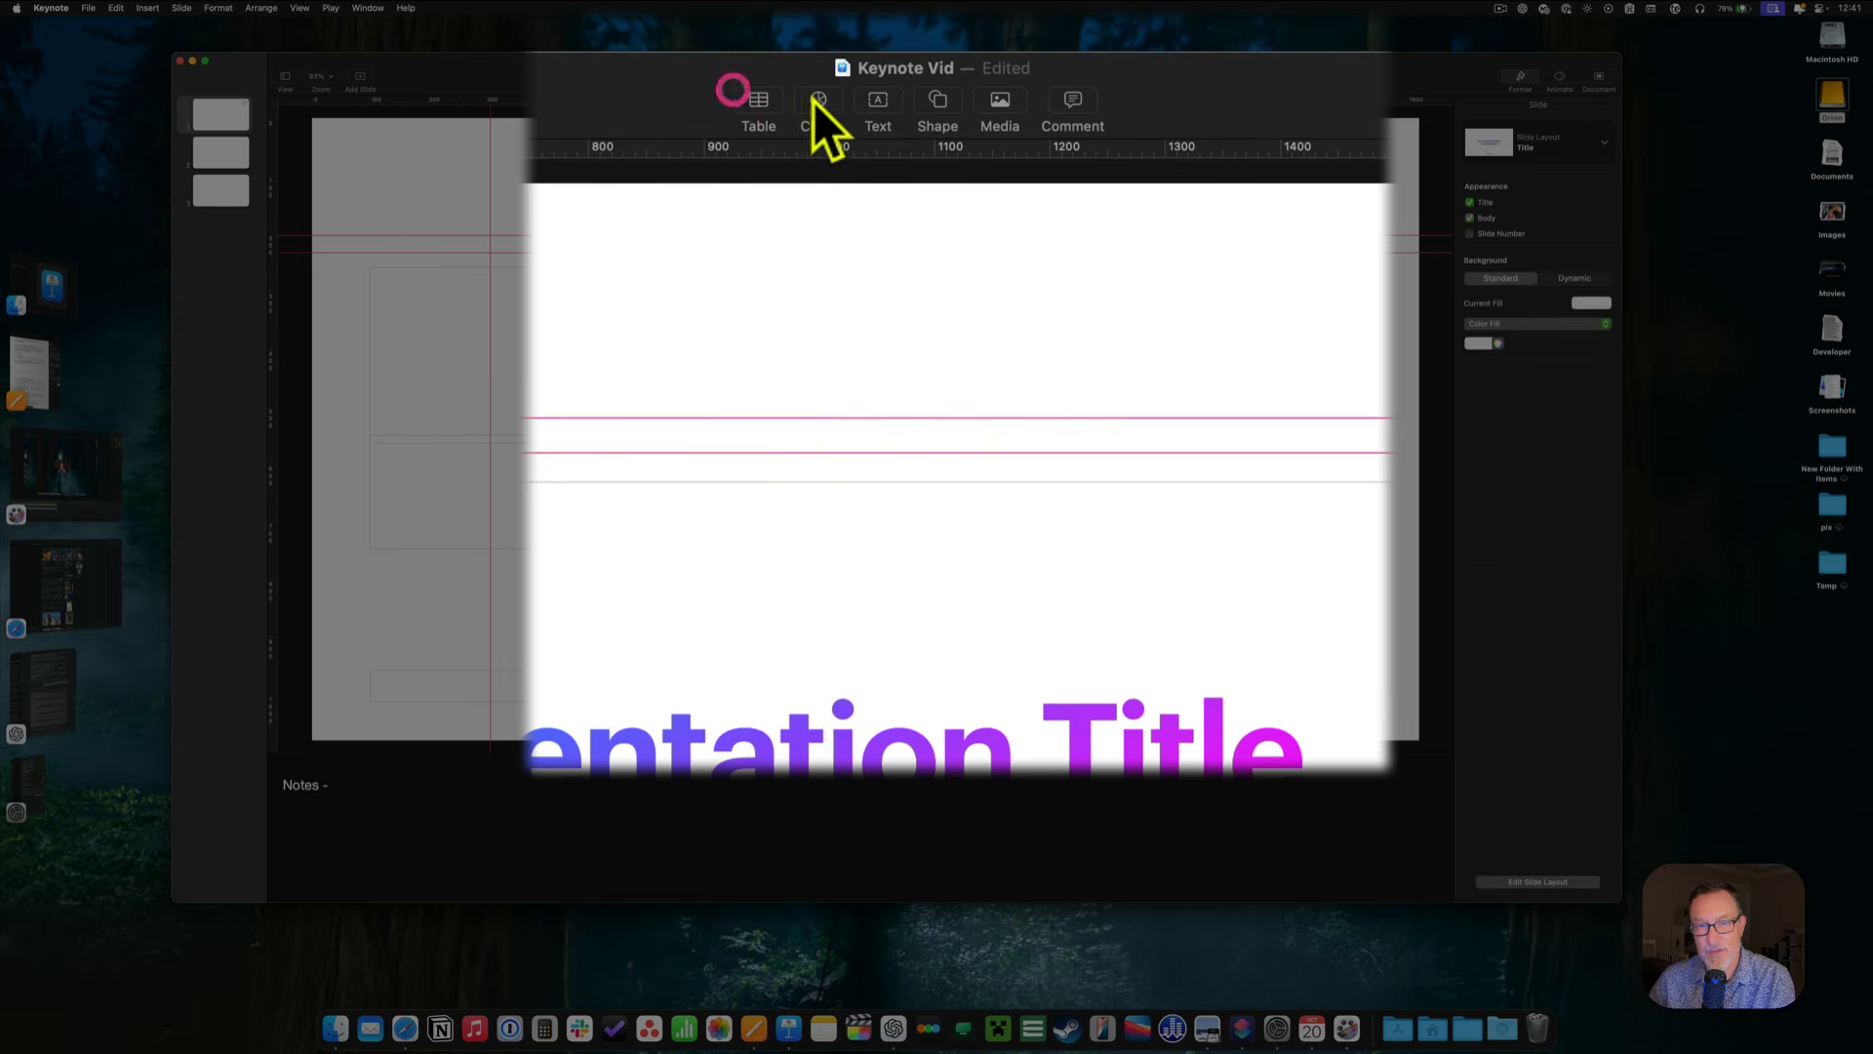
# Browse the 3D, Interactive and 2D chart types and insert a blue 2D pie chart on the title slide.
pyautogui.click(818, 101)
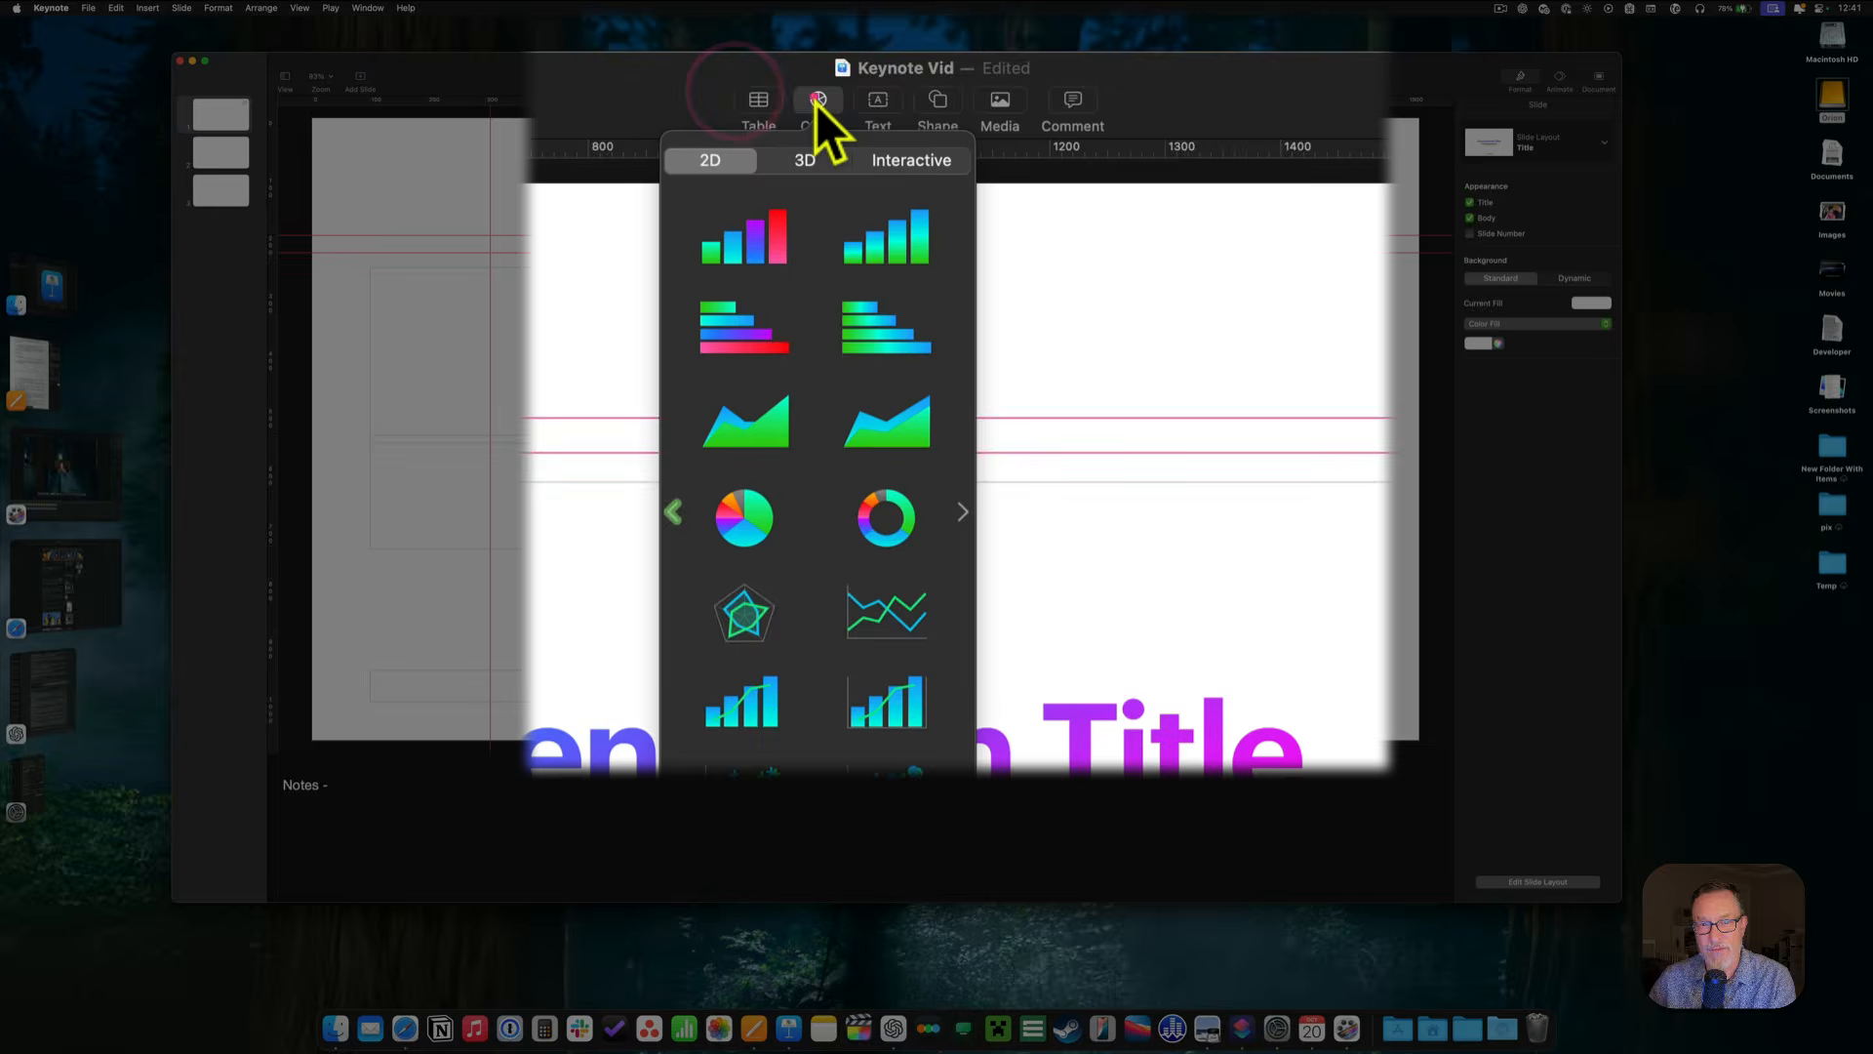
pyautogui.click(815, 162)
pyautogui.click(925, 162)
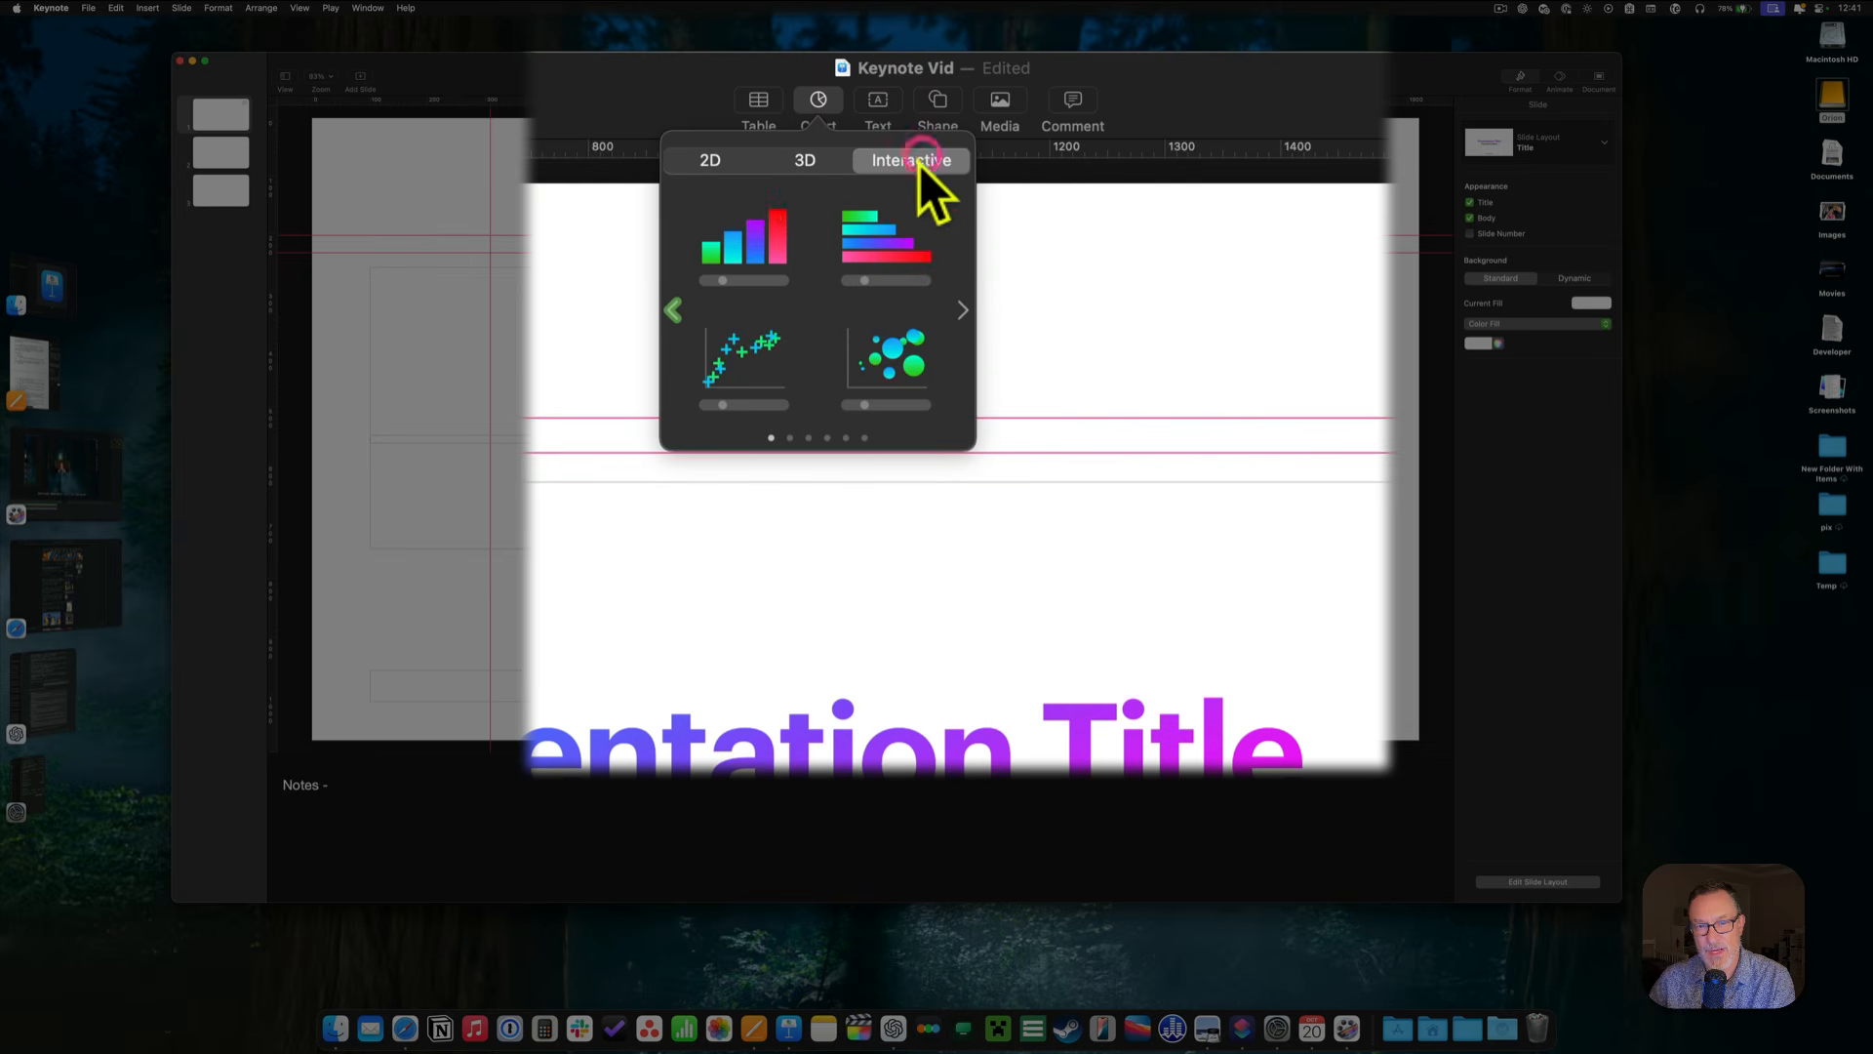
pyautogui.click(734, 162)
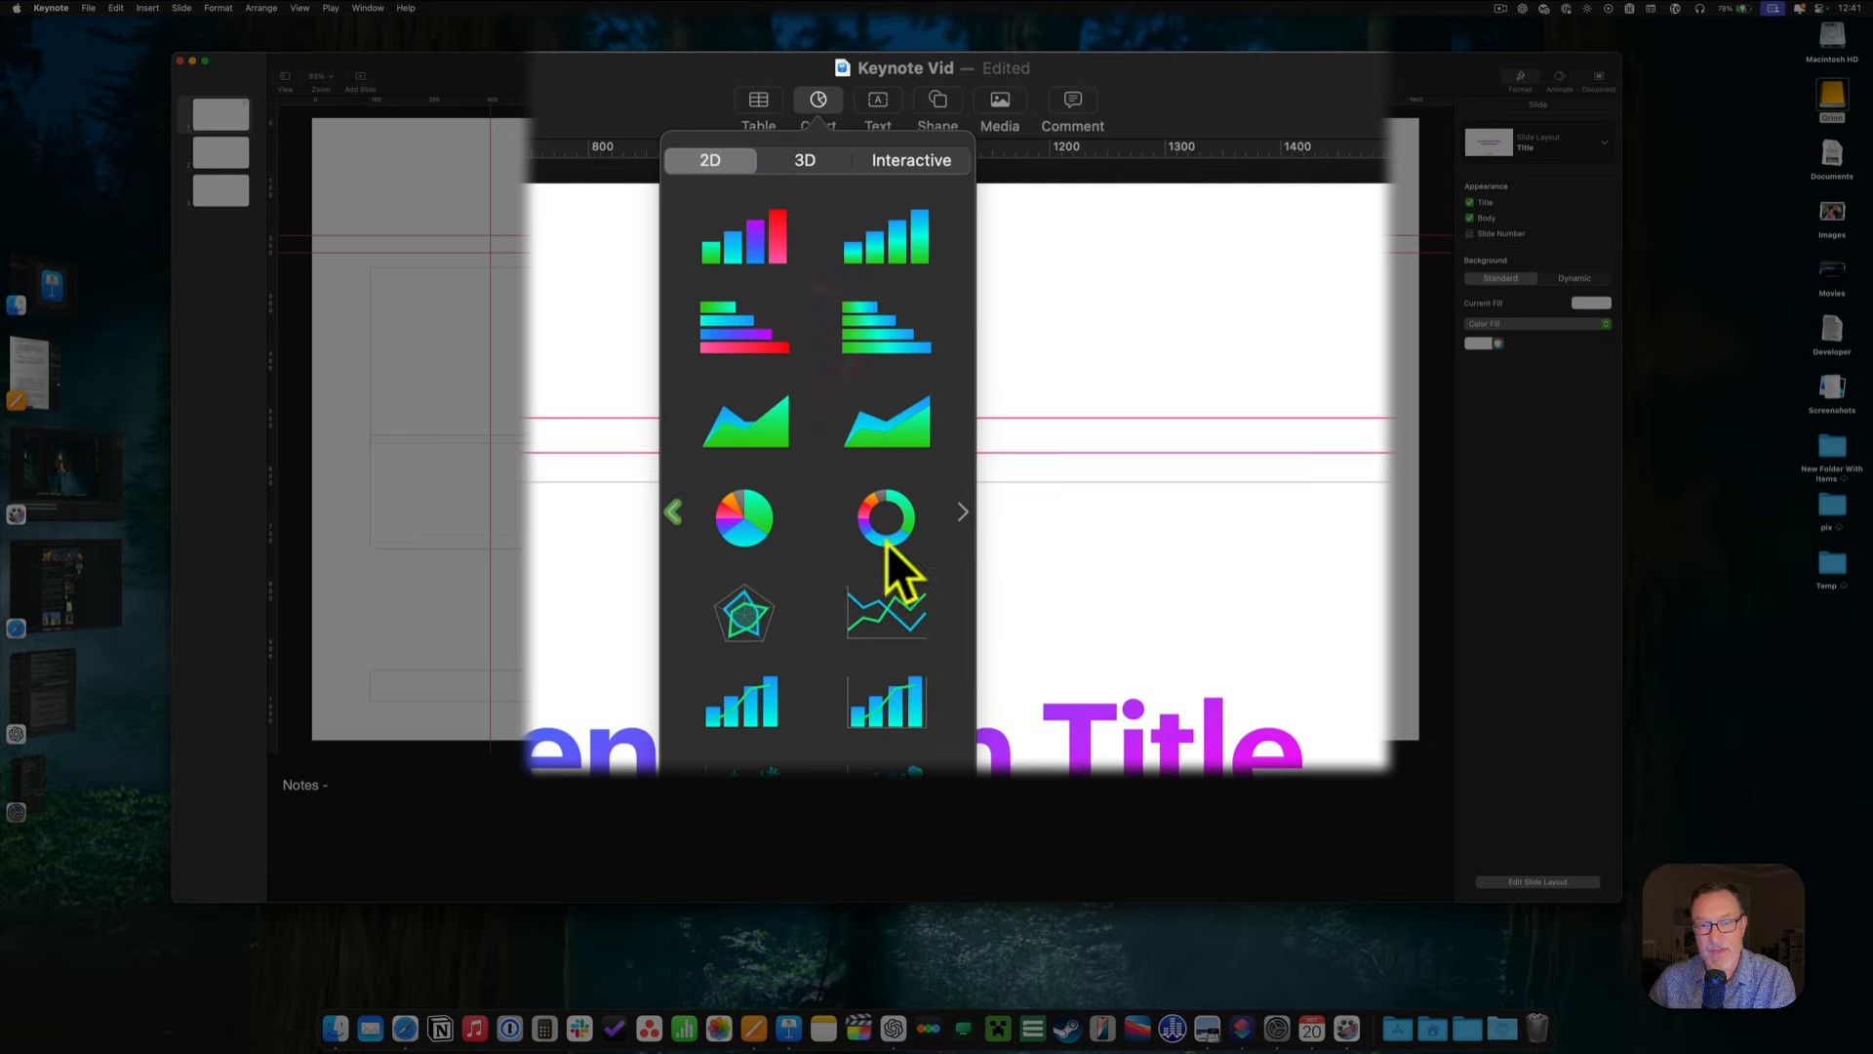
pyautogui.click(964, 509)
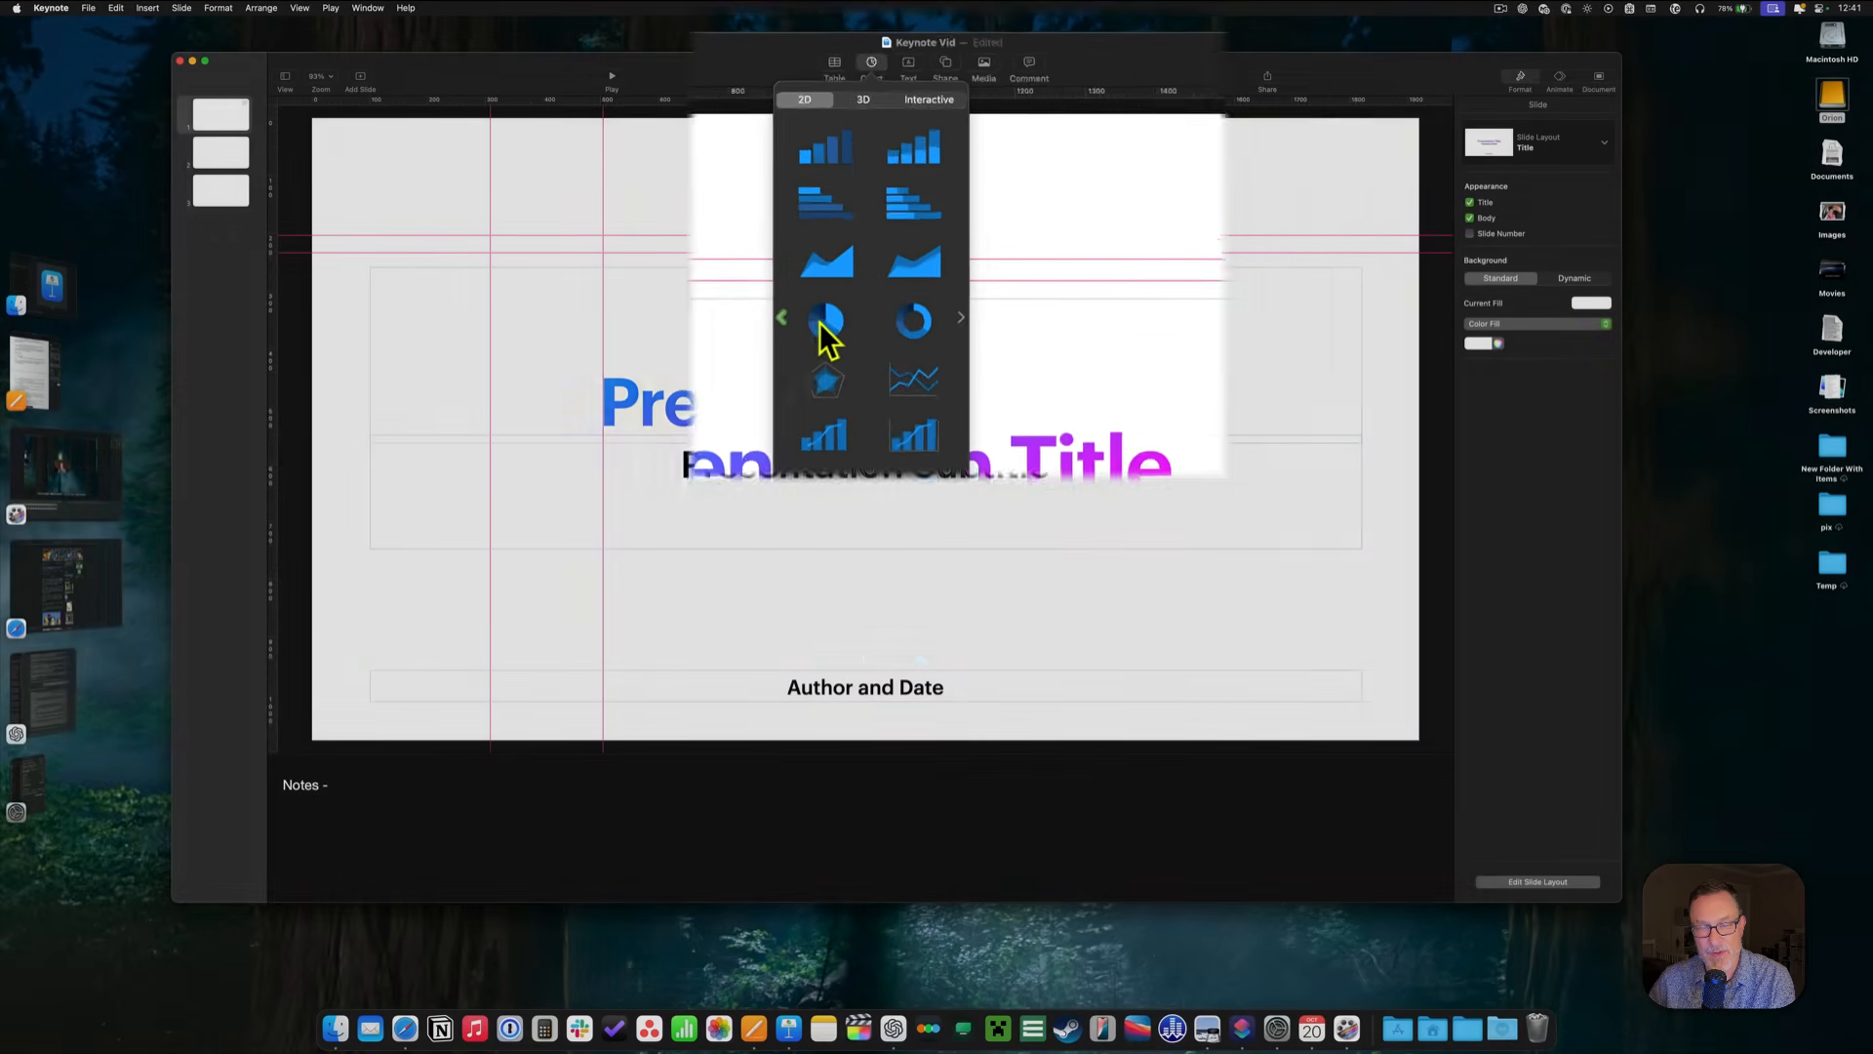
pyautogui.click(749, 504)
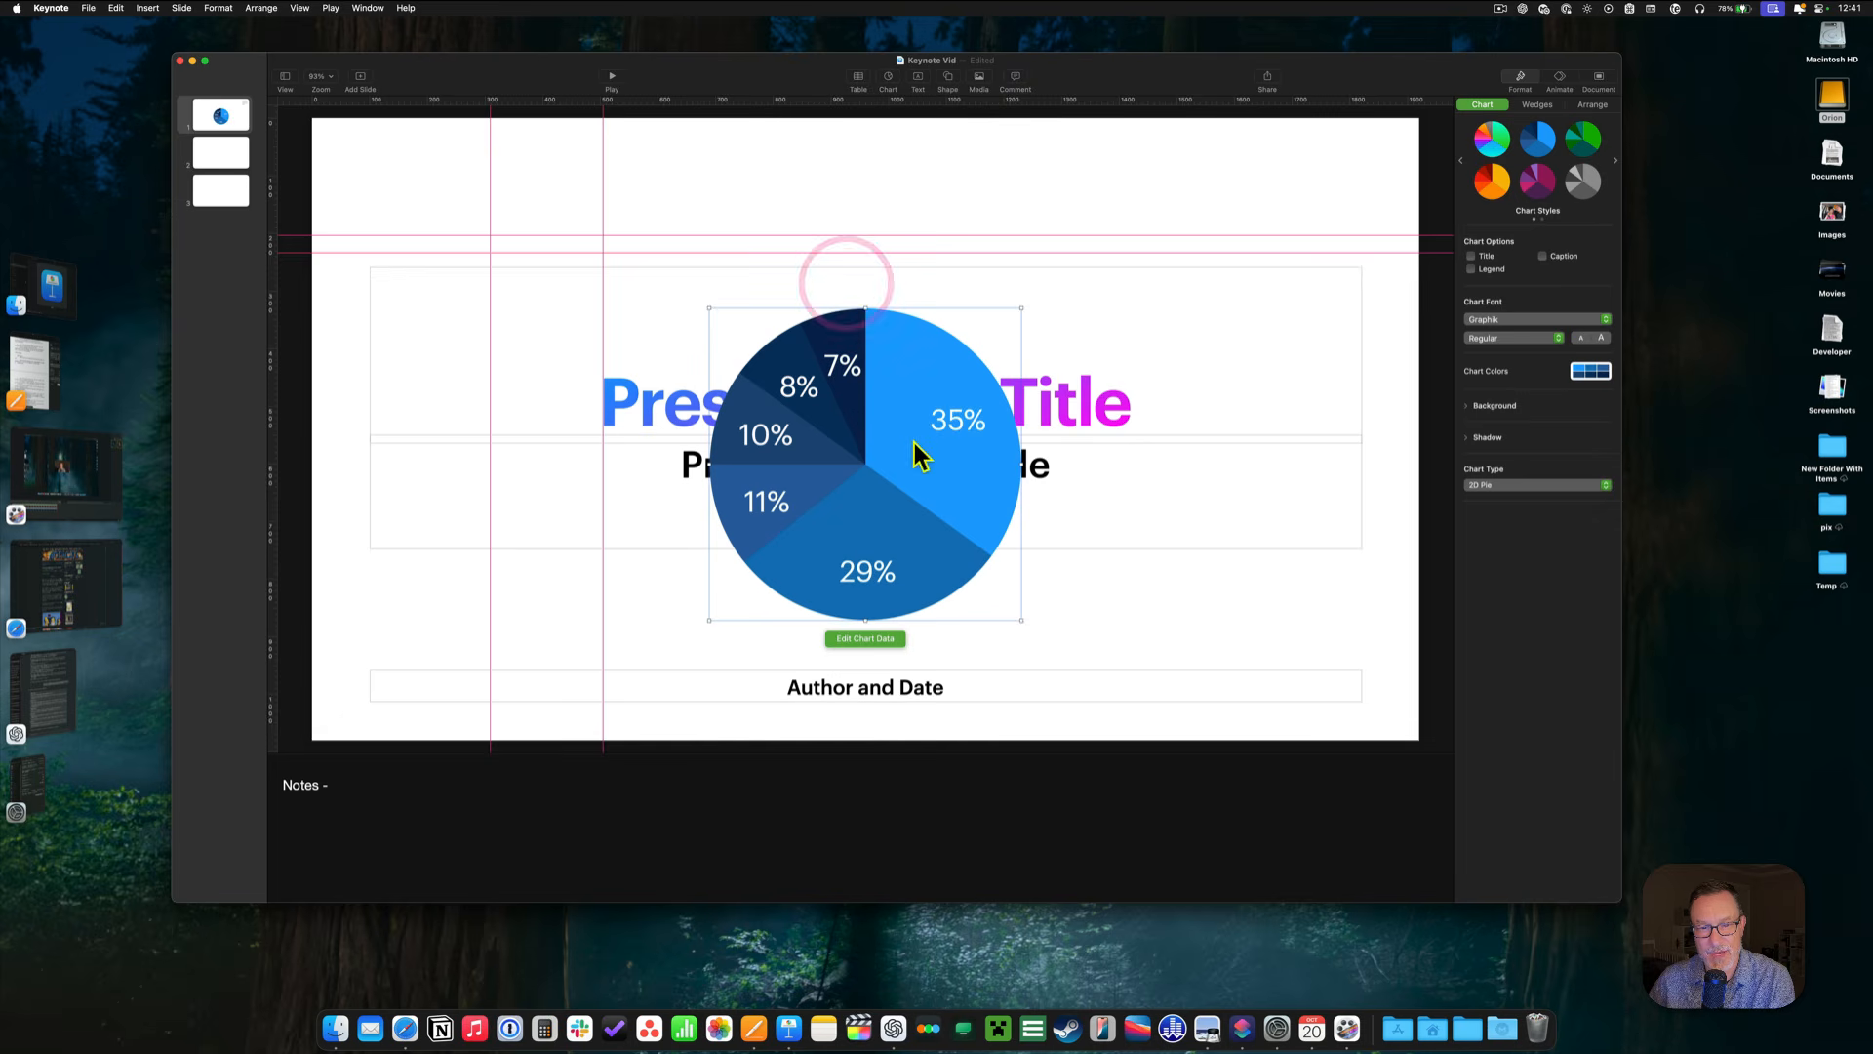
# Move the pie chart to the slide's upper-right corner and delete it.
pyautogui.moveTo(899, 444); pyautogui.dragTo(1270, 298)
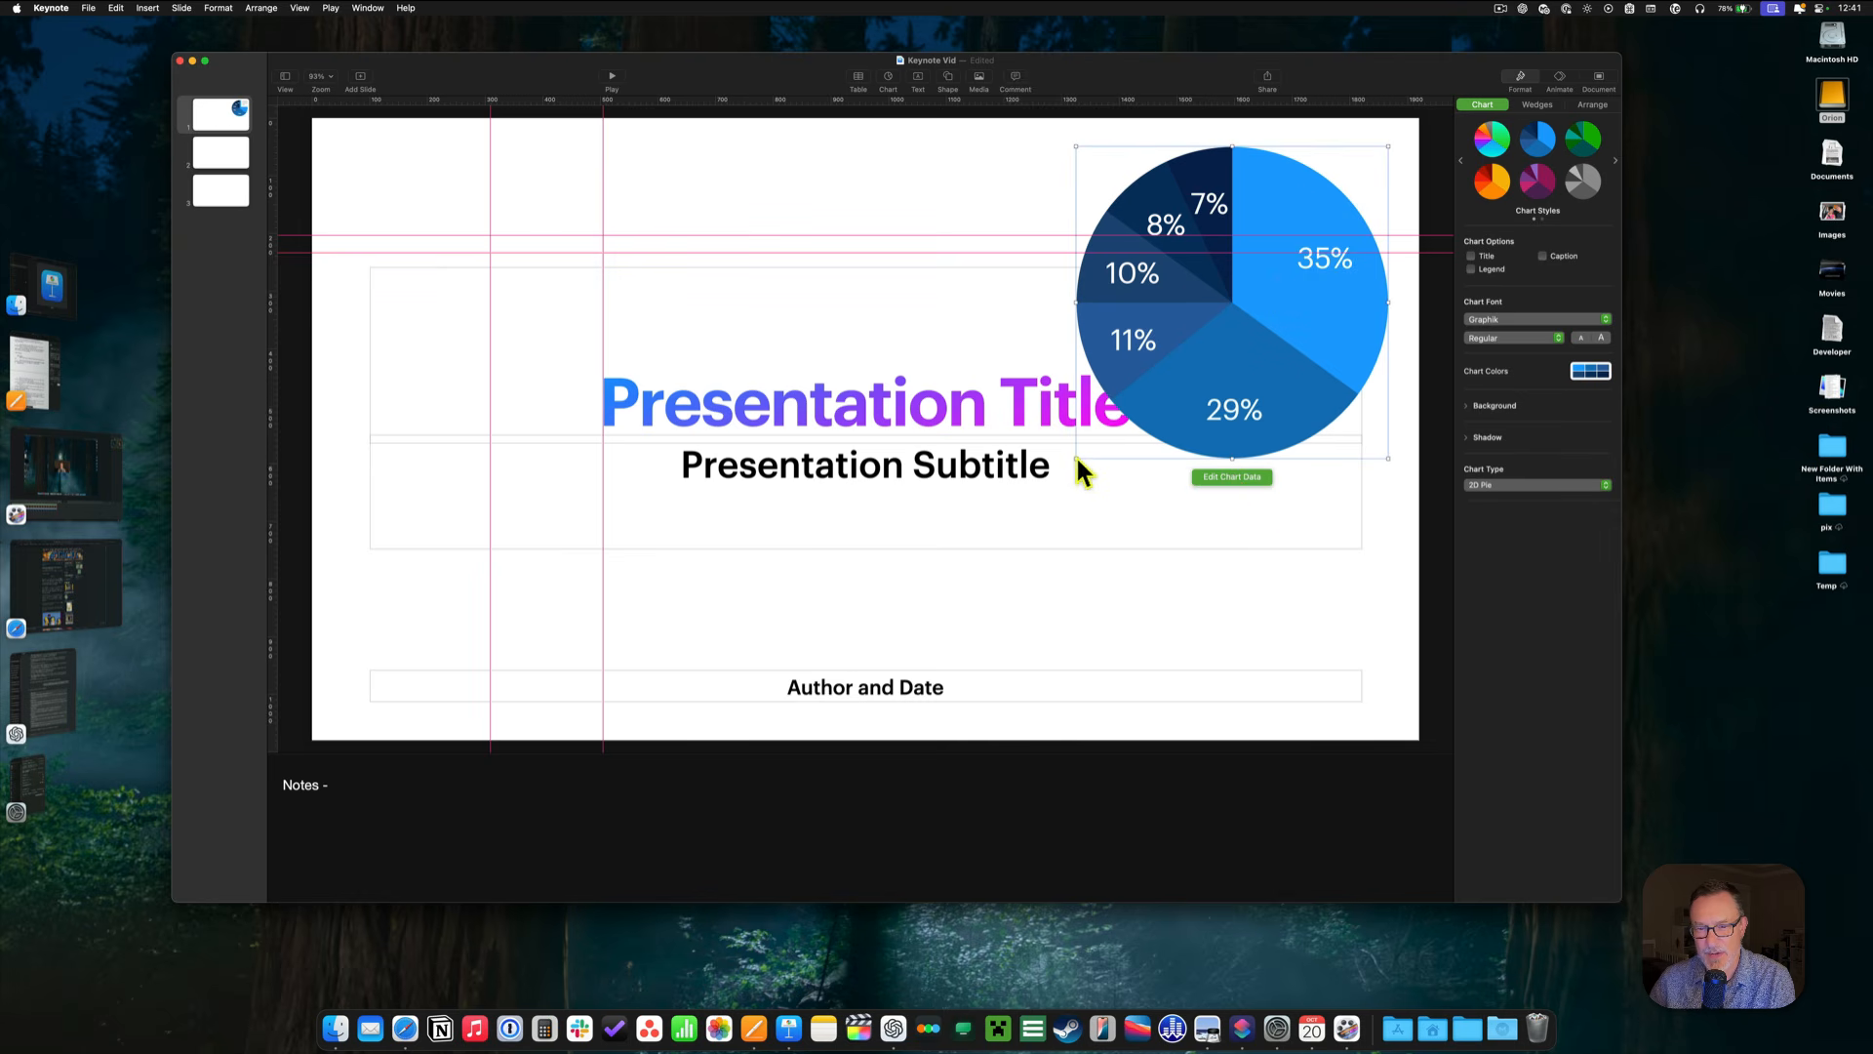
pyautogui.moveTo(1075, 455); pyautogui.dragTo(1041, 471)
pyautogui.press('BackSpace')
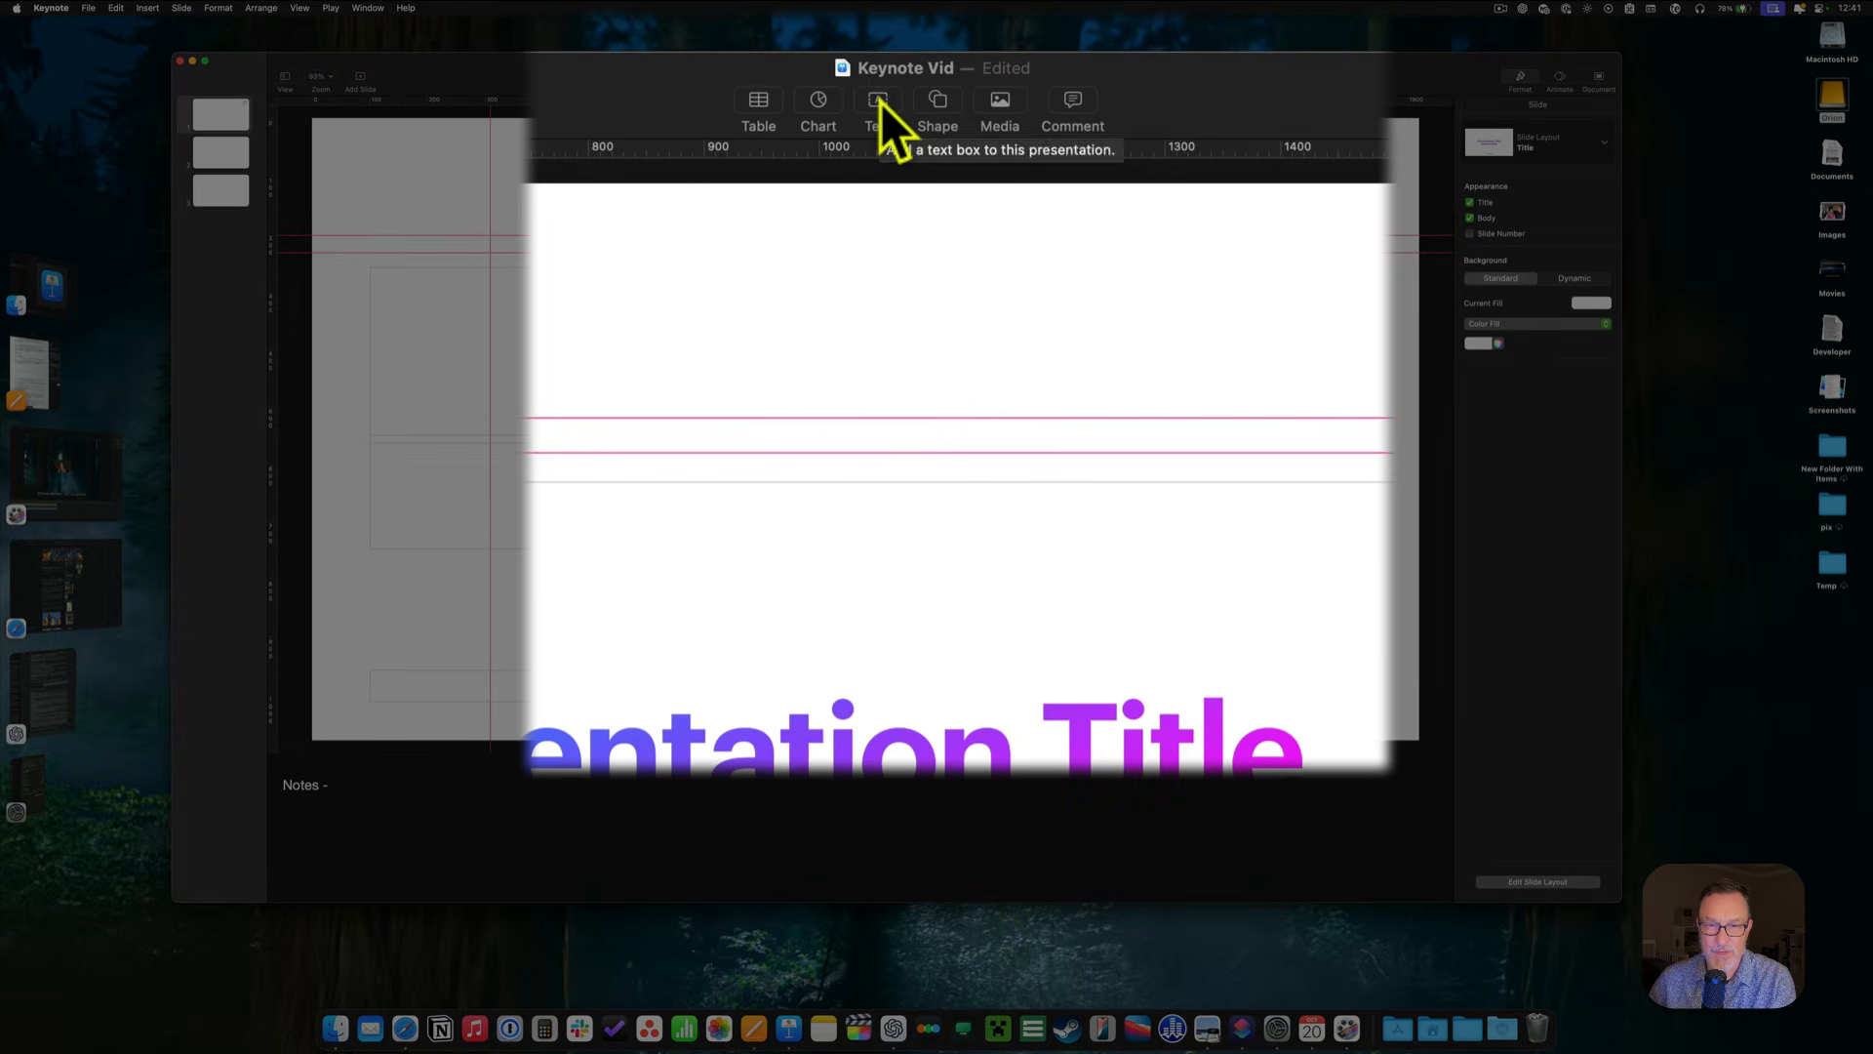
# Insert a text box on the title slide and place it above the presentation title.
pyautogui.click(881, 102)
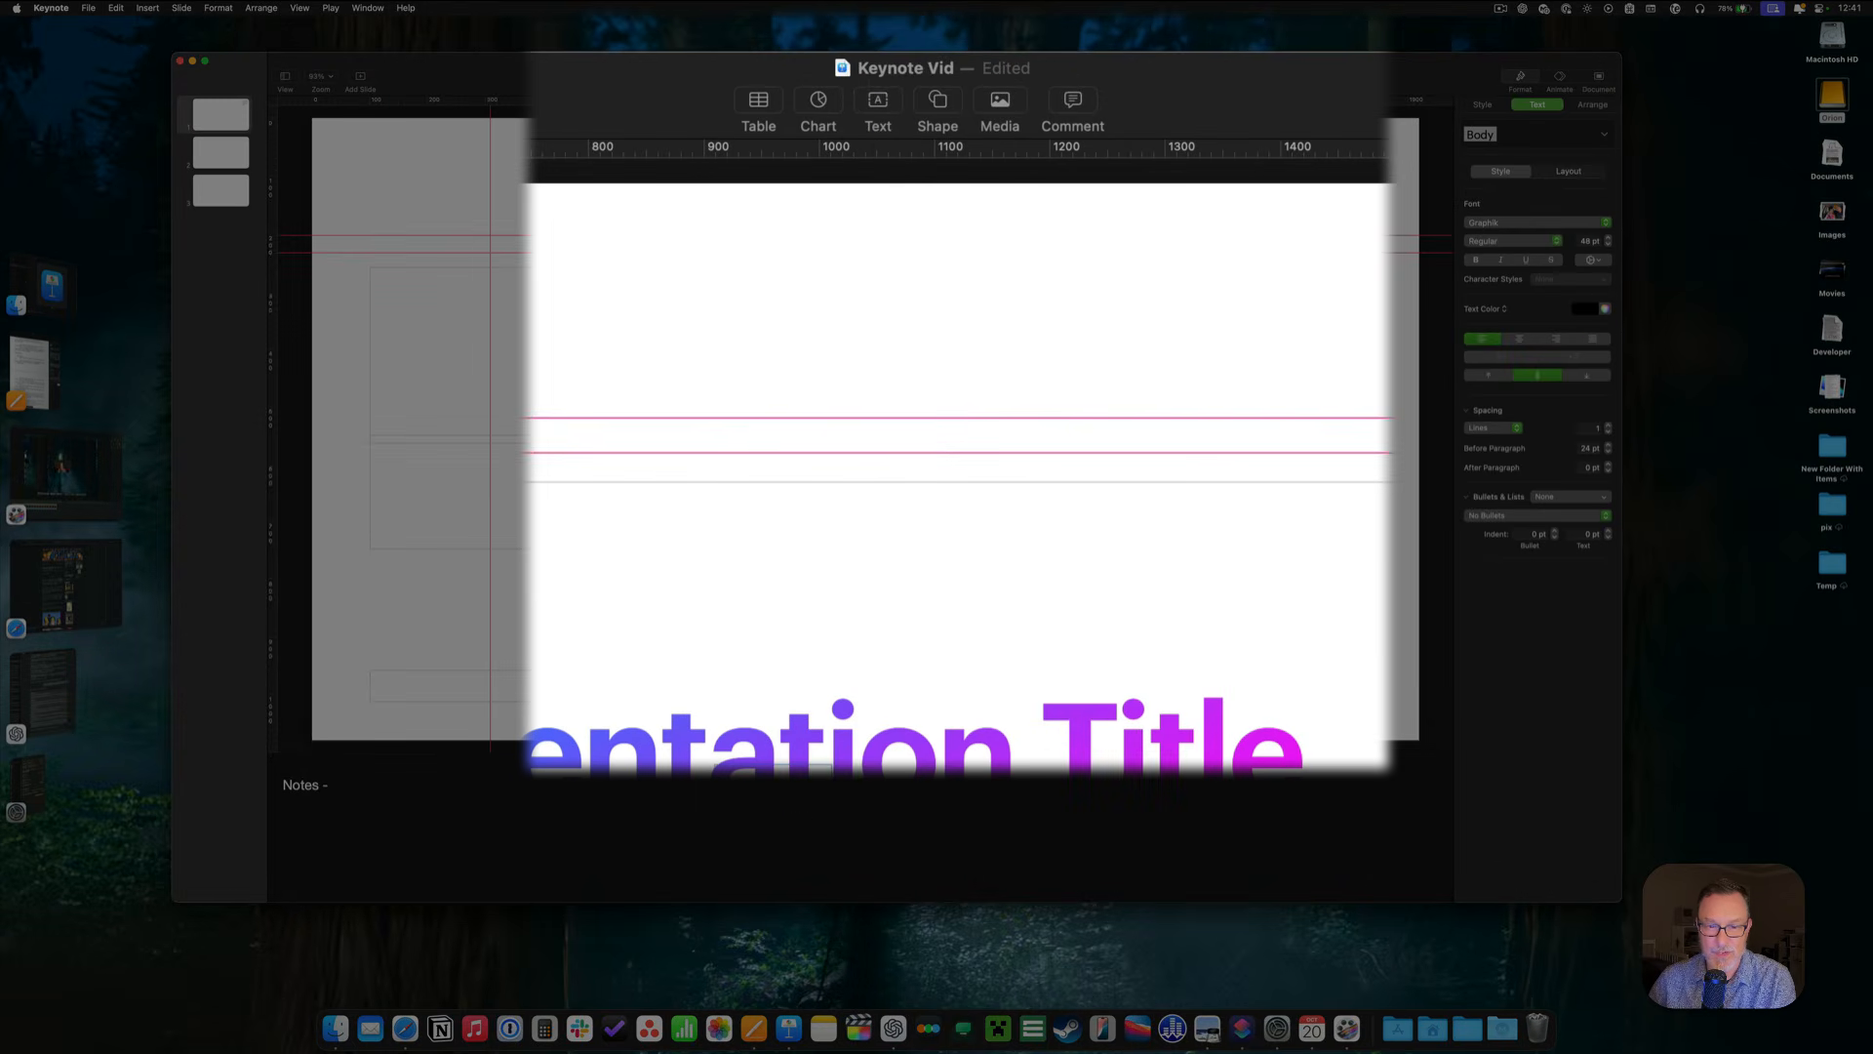
pyautogui.moveTo(760, 781); pyautogui.dragTo(770, 330)
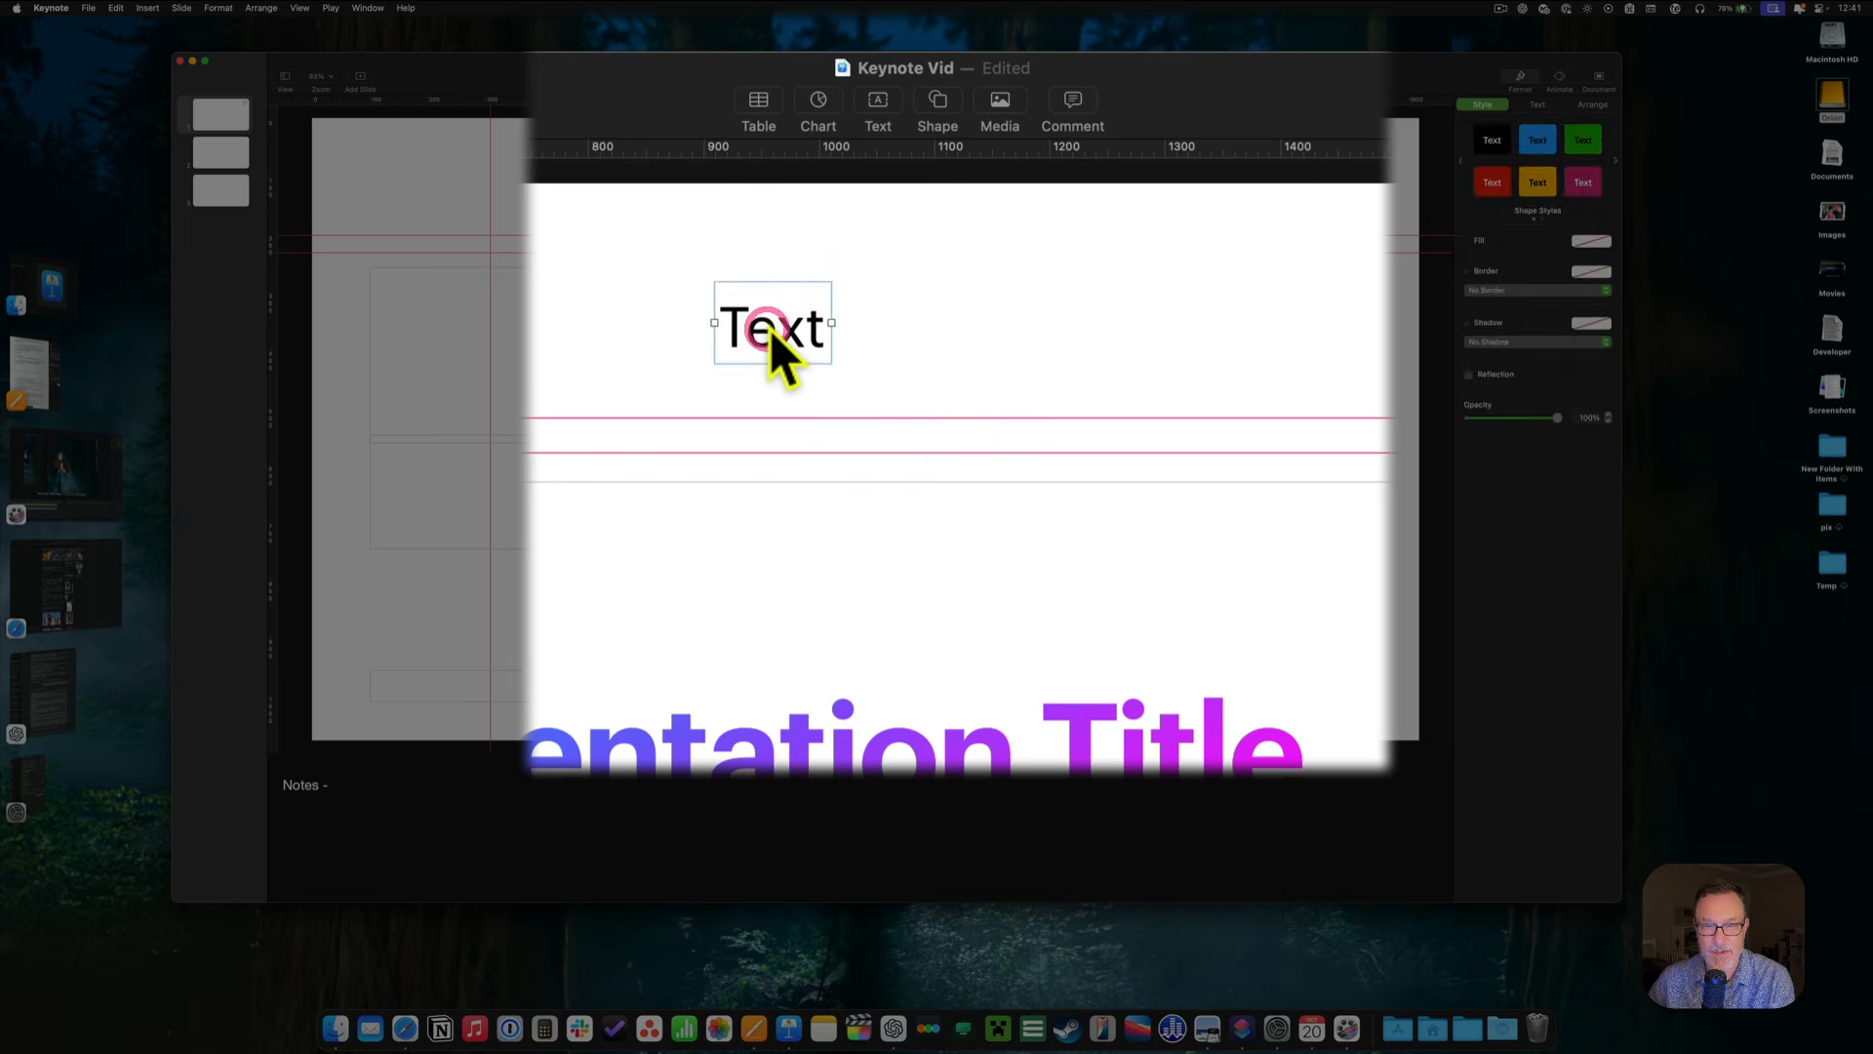
# Replace the new text box's placeholder with sample text and erase that text again.
pyautogui.doubleClick(770, 329)
pyautogui.write('sd')
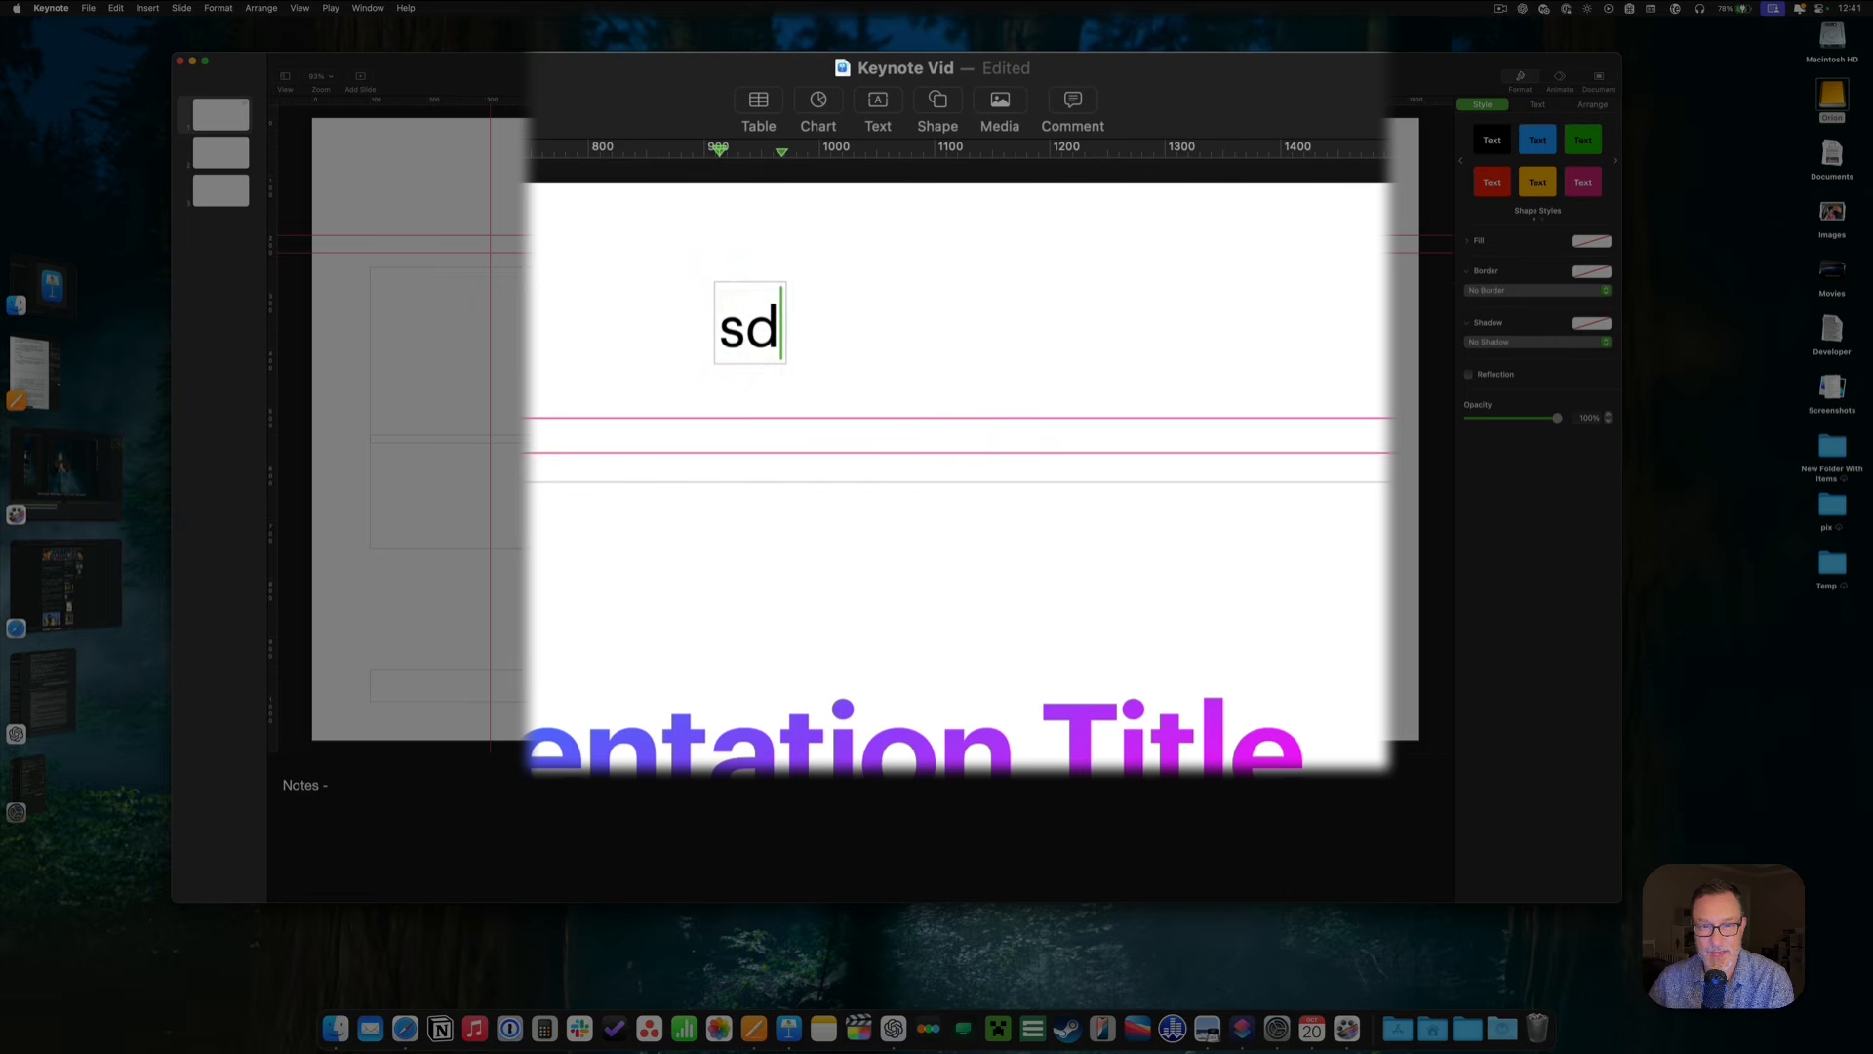
pyautogui.write('sdfgsd')
pyautogui.press('BackSpace')
pyautogui.press('BackSpace')
pyautogui.press('BackSpace')
pyautogui.press('BackSpace')
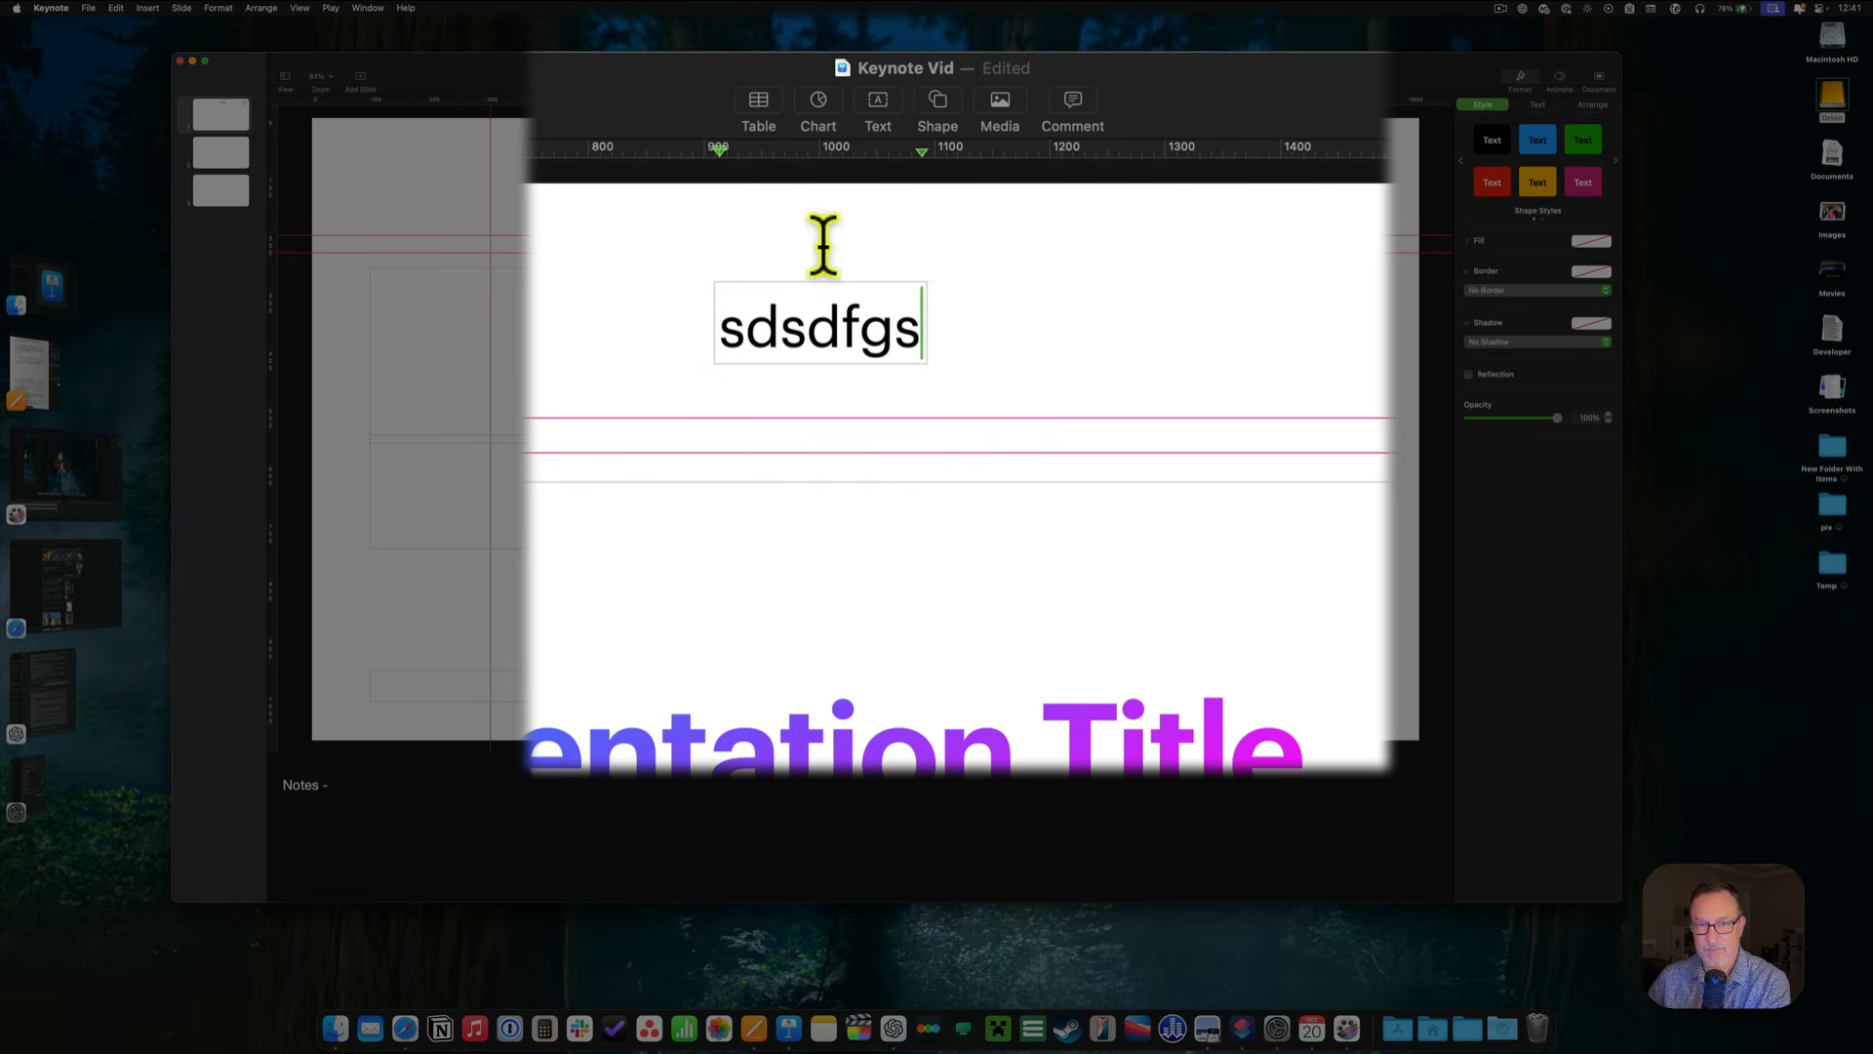
pyautogui.press('BackSpace')
pyautogui.press('BackSpace')
pyautogui.press('BackSpace')
pyautogui.press('BackSpace')
# Search the shape library for "globe", insert the Americas Globe and move it to the right of the text box.
pyautogui.click(934, 101)
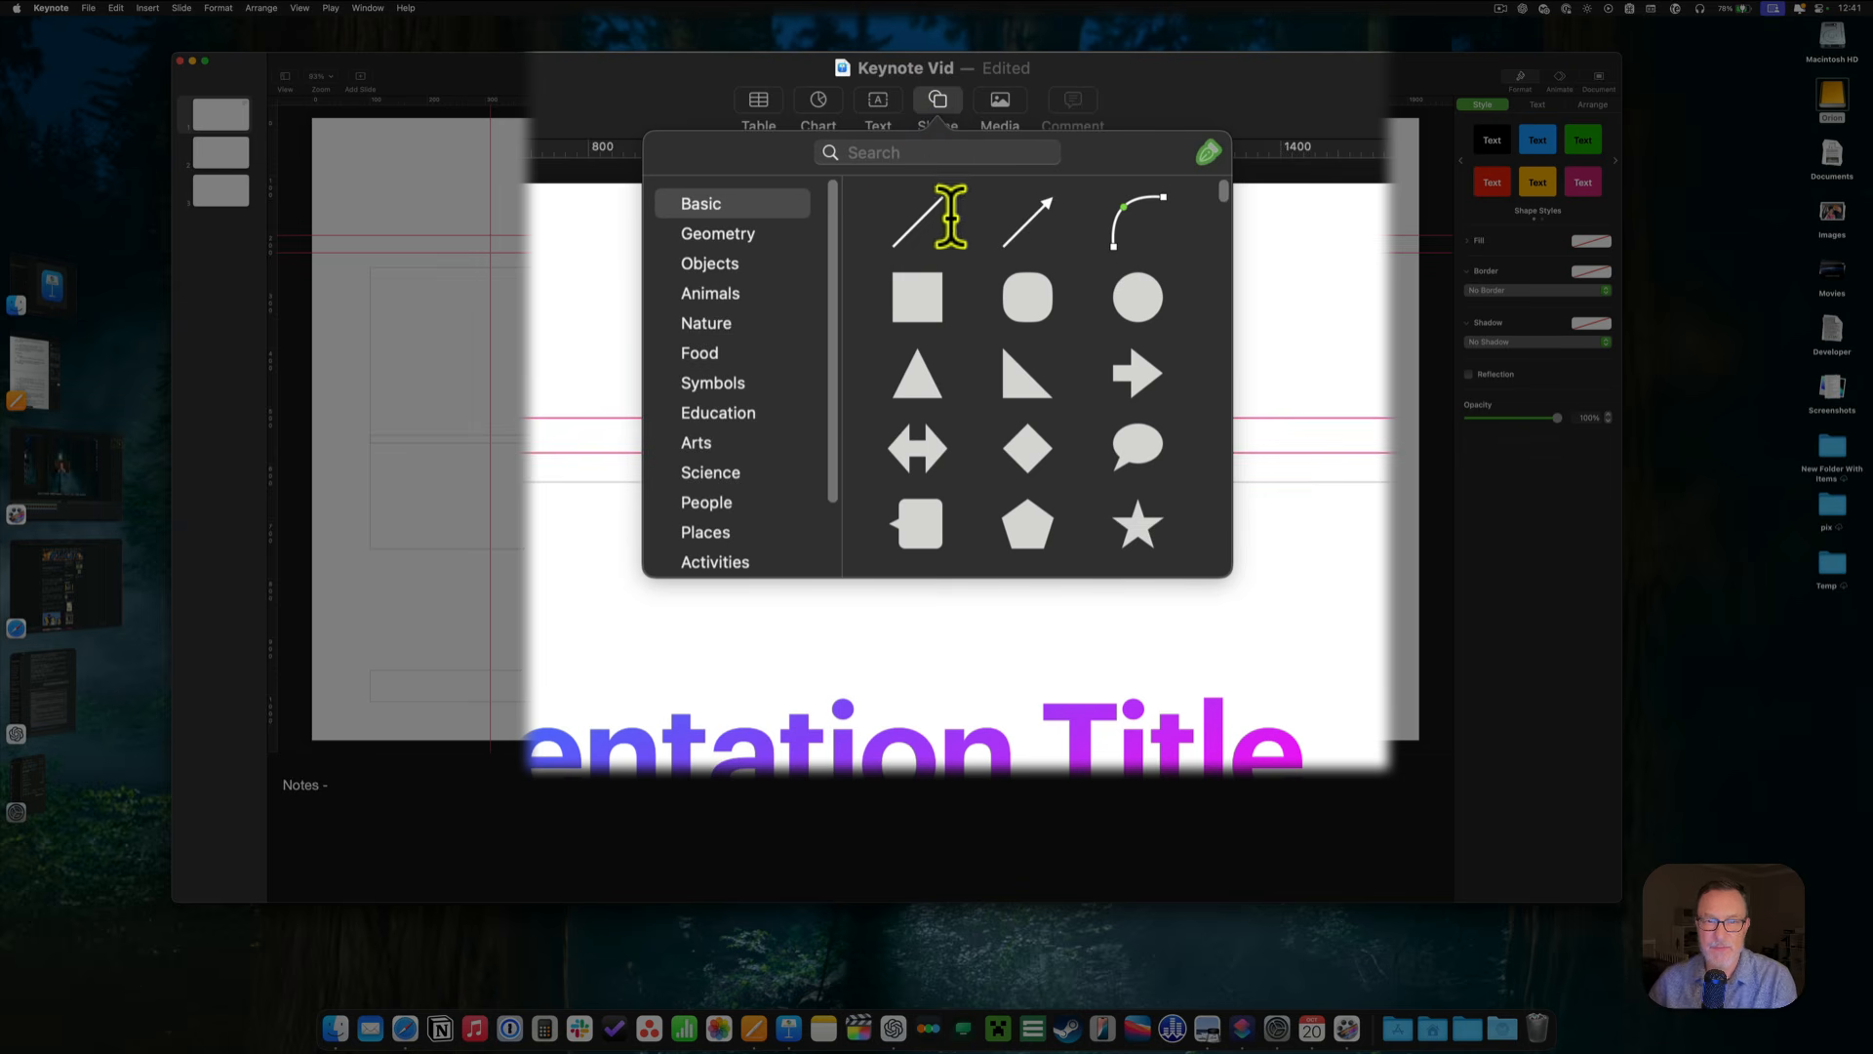
pyautogui.click(948, 154)
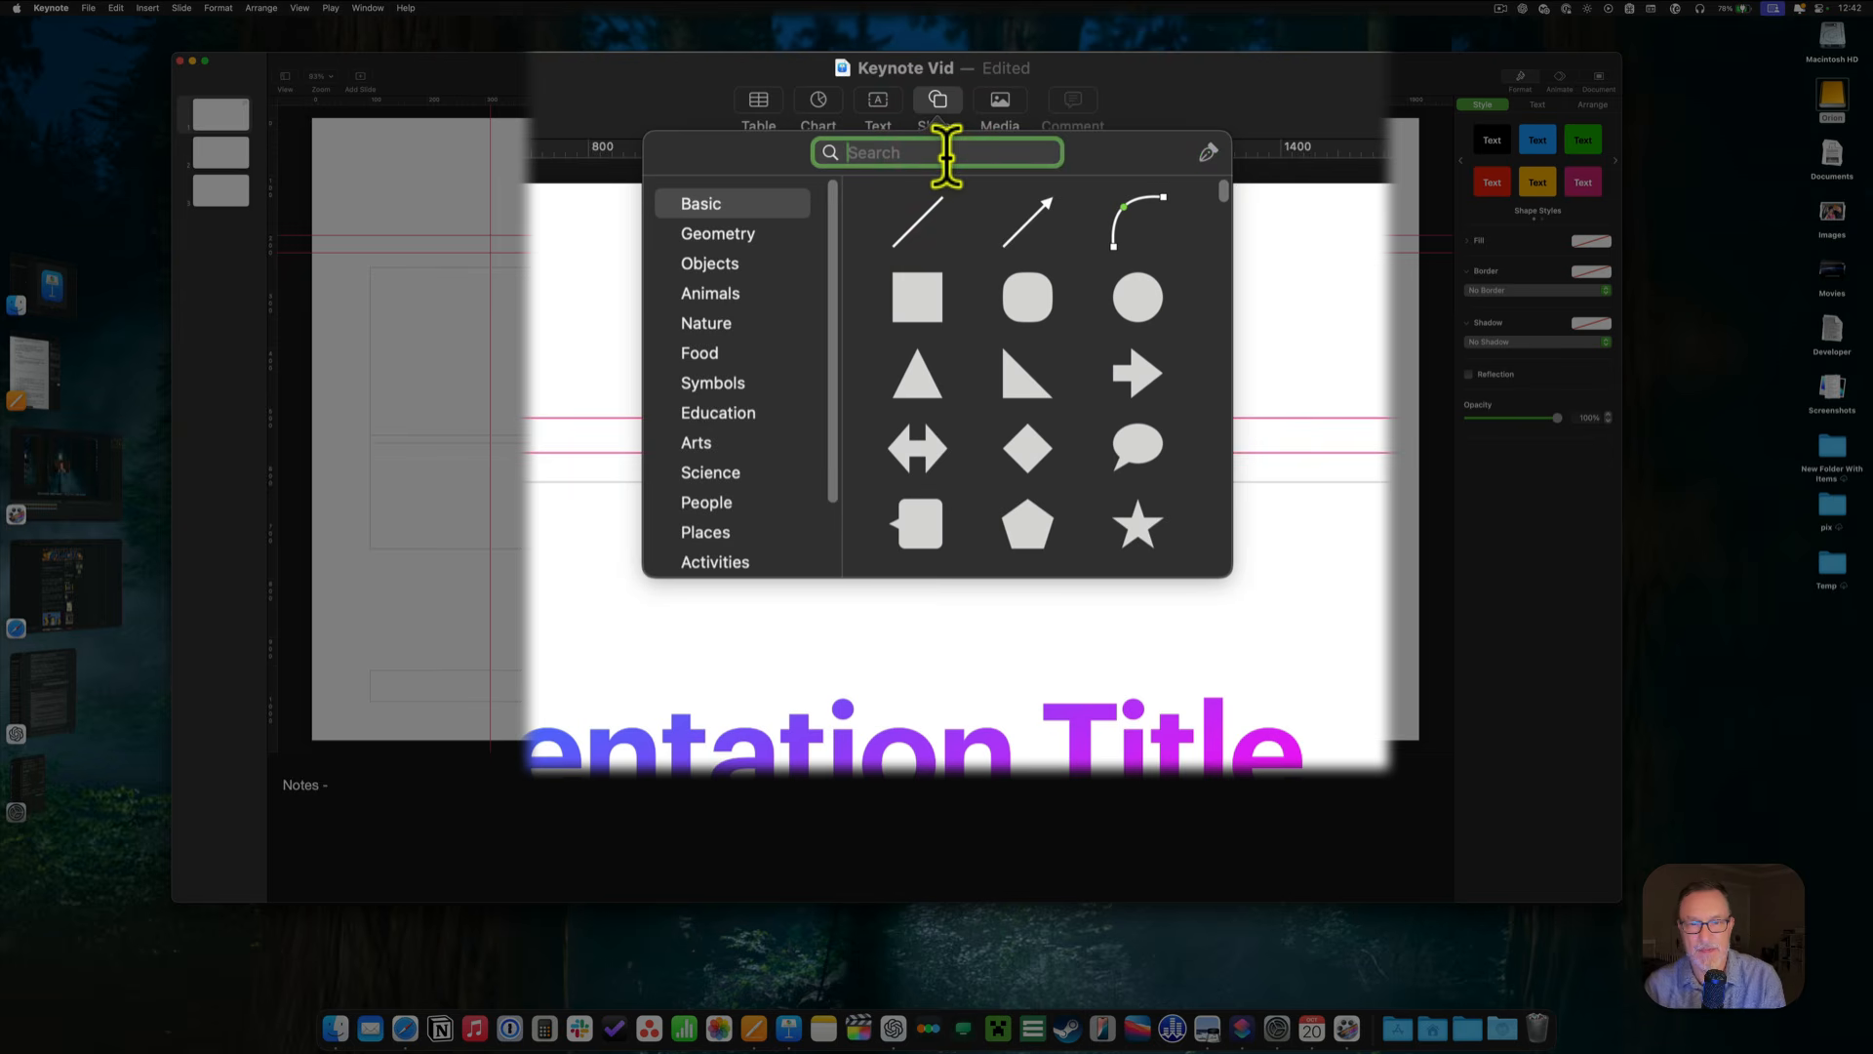
pyautogui.write('globe')
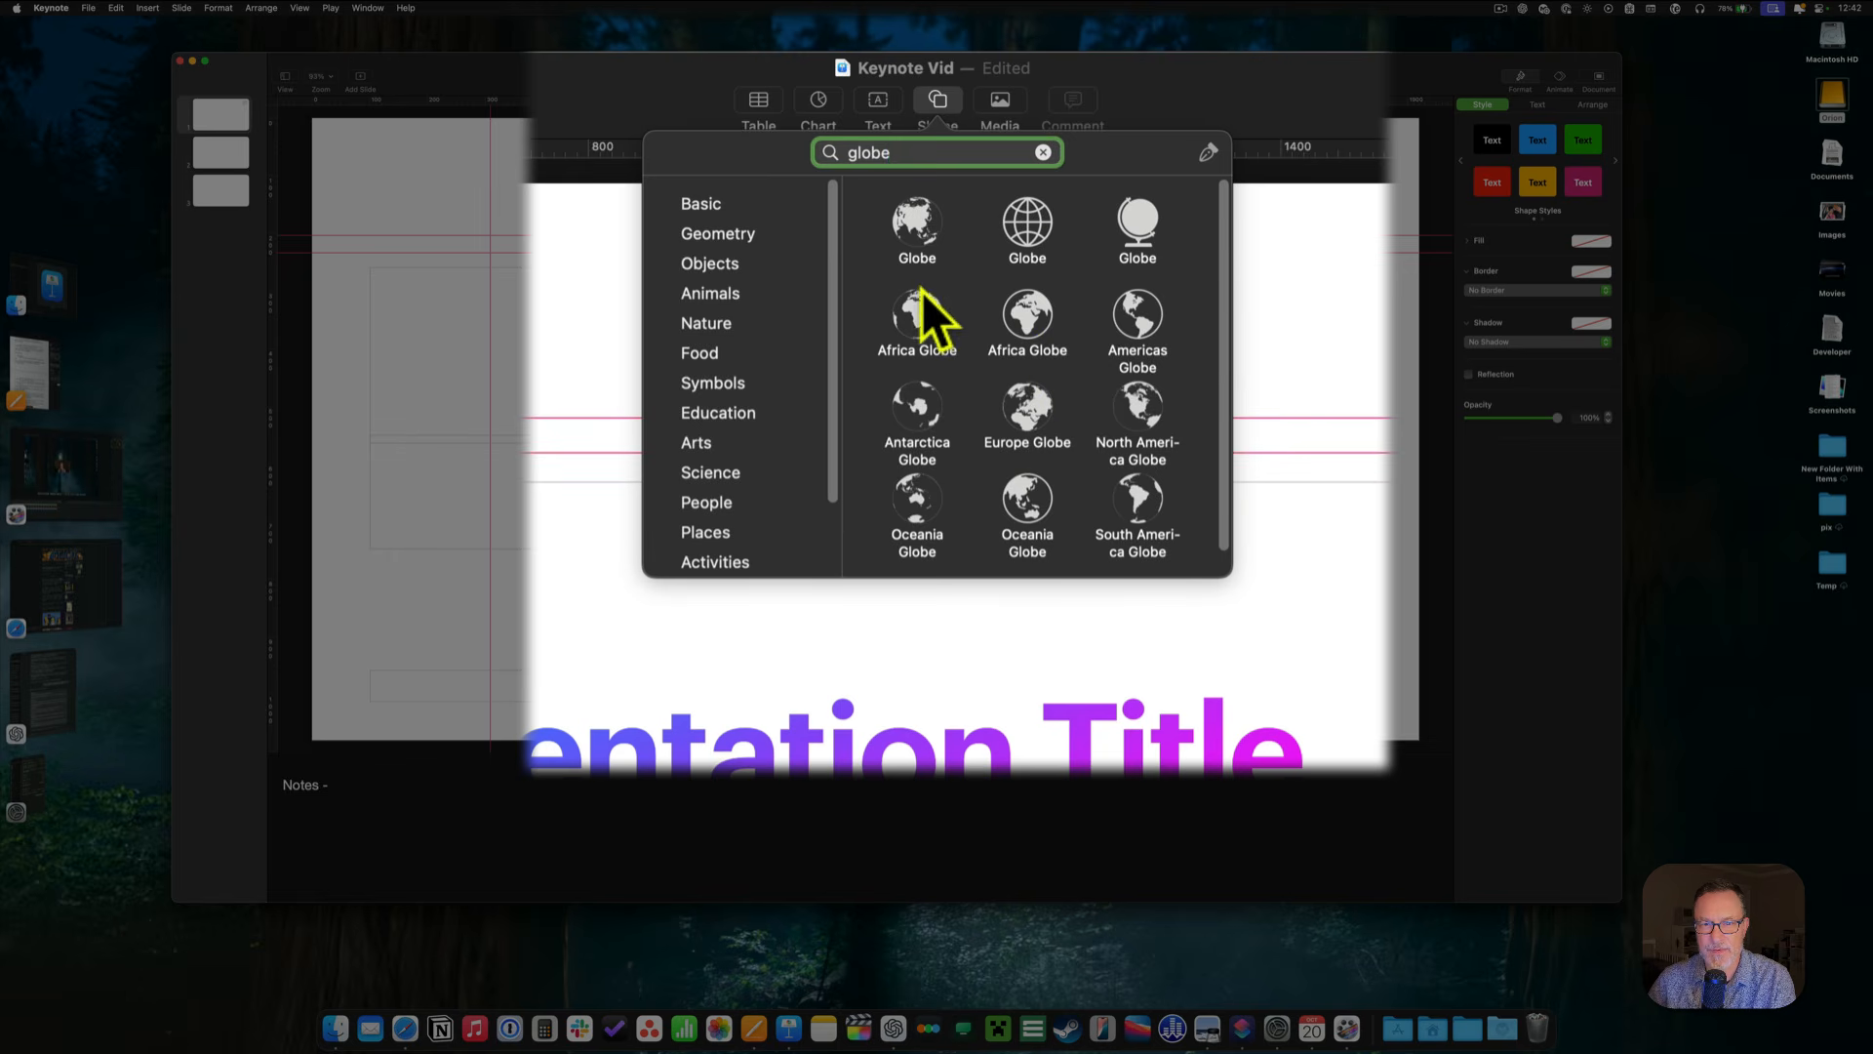
pyautogui.click(1140, 324)
pyautogui.moveTo(865, 435); pyautogui.dragTo(1103, 276)
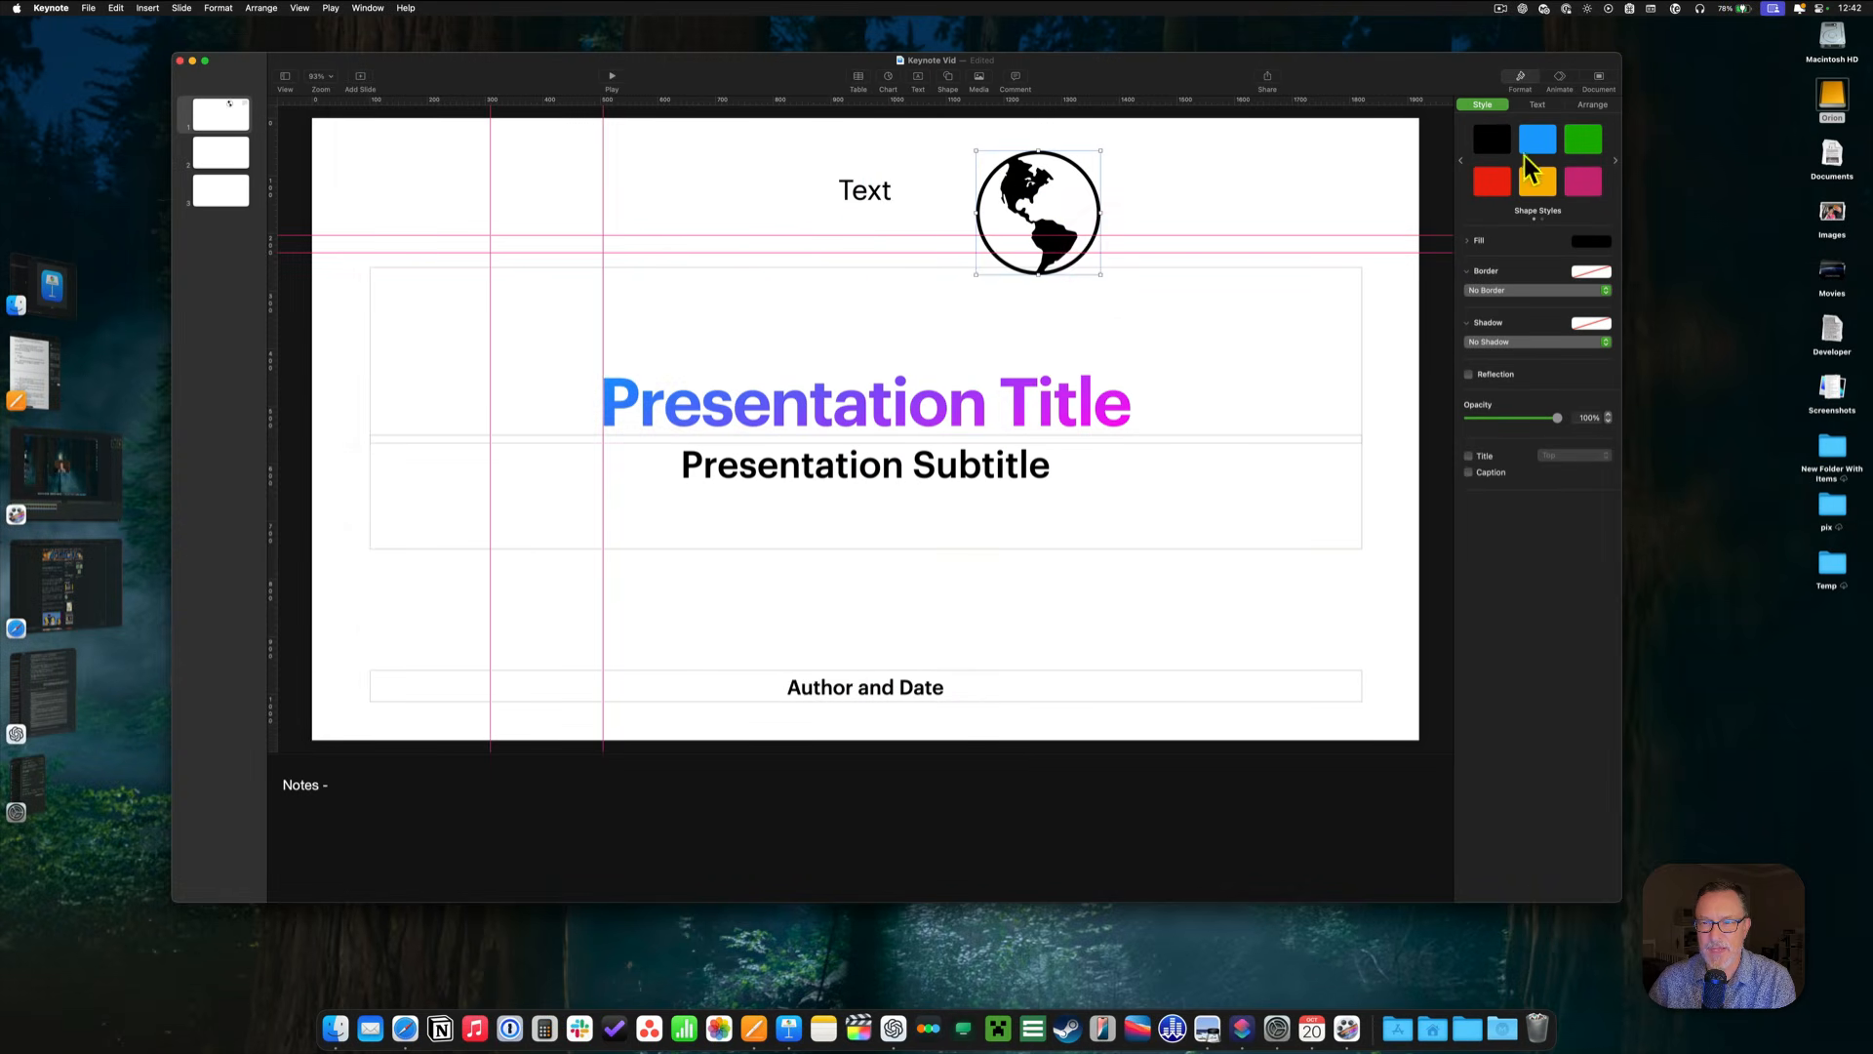
# Apply the blue shape style to the globe and delete the globe from the slide.
pyautogui.click(1528, 151)
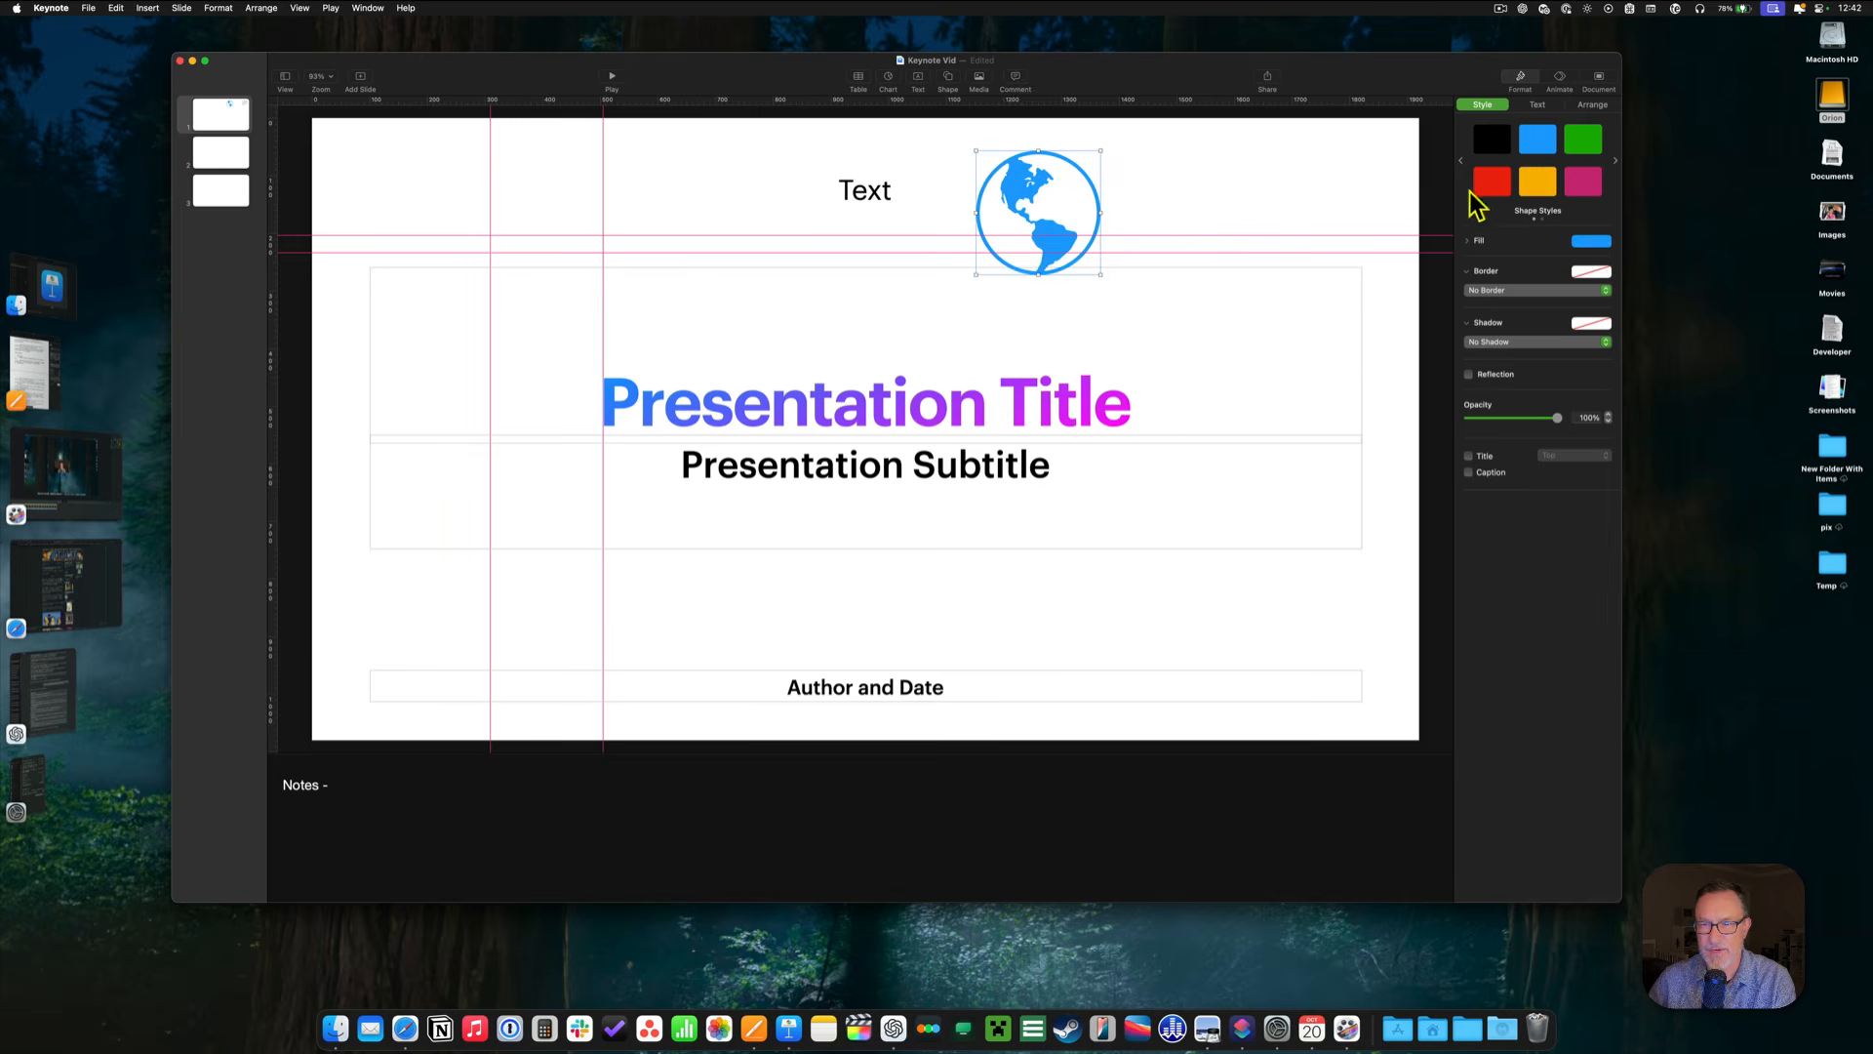
pyautogui.click(976, 152)
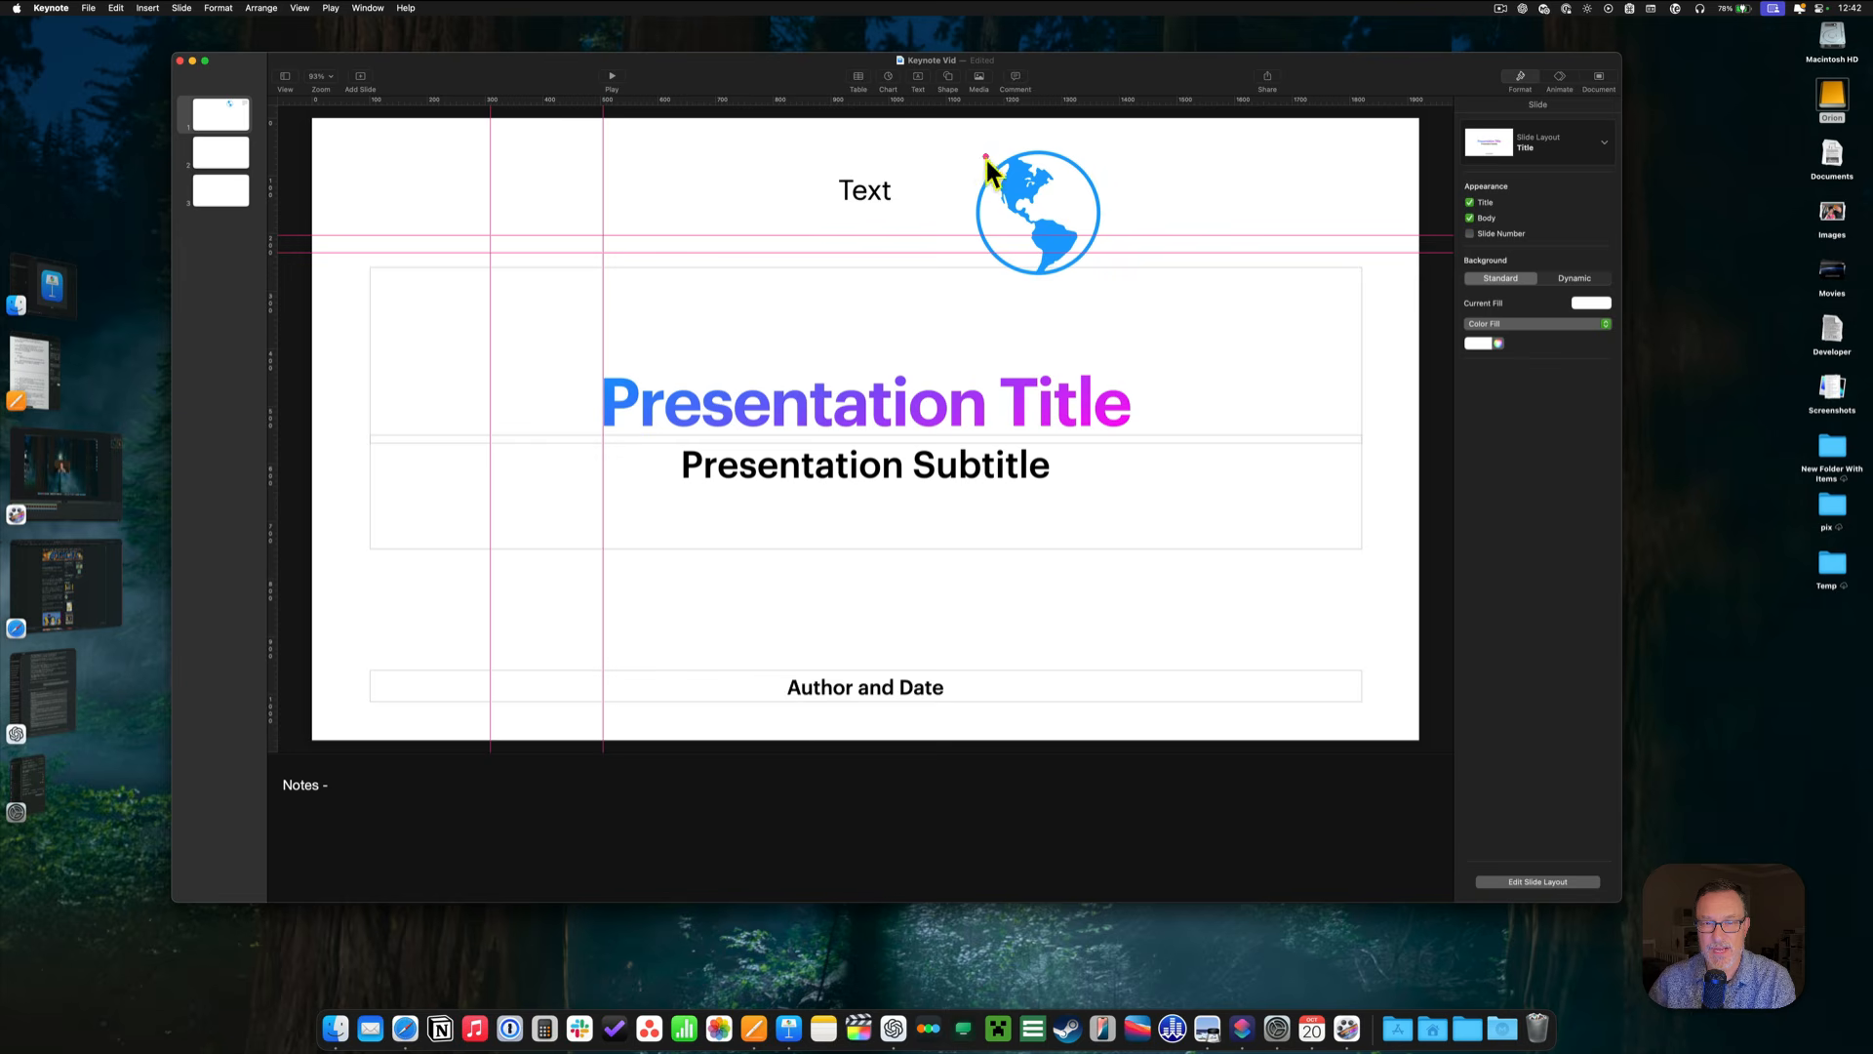
pyautogui.click(1026, 187)
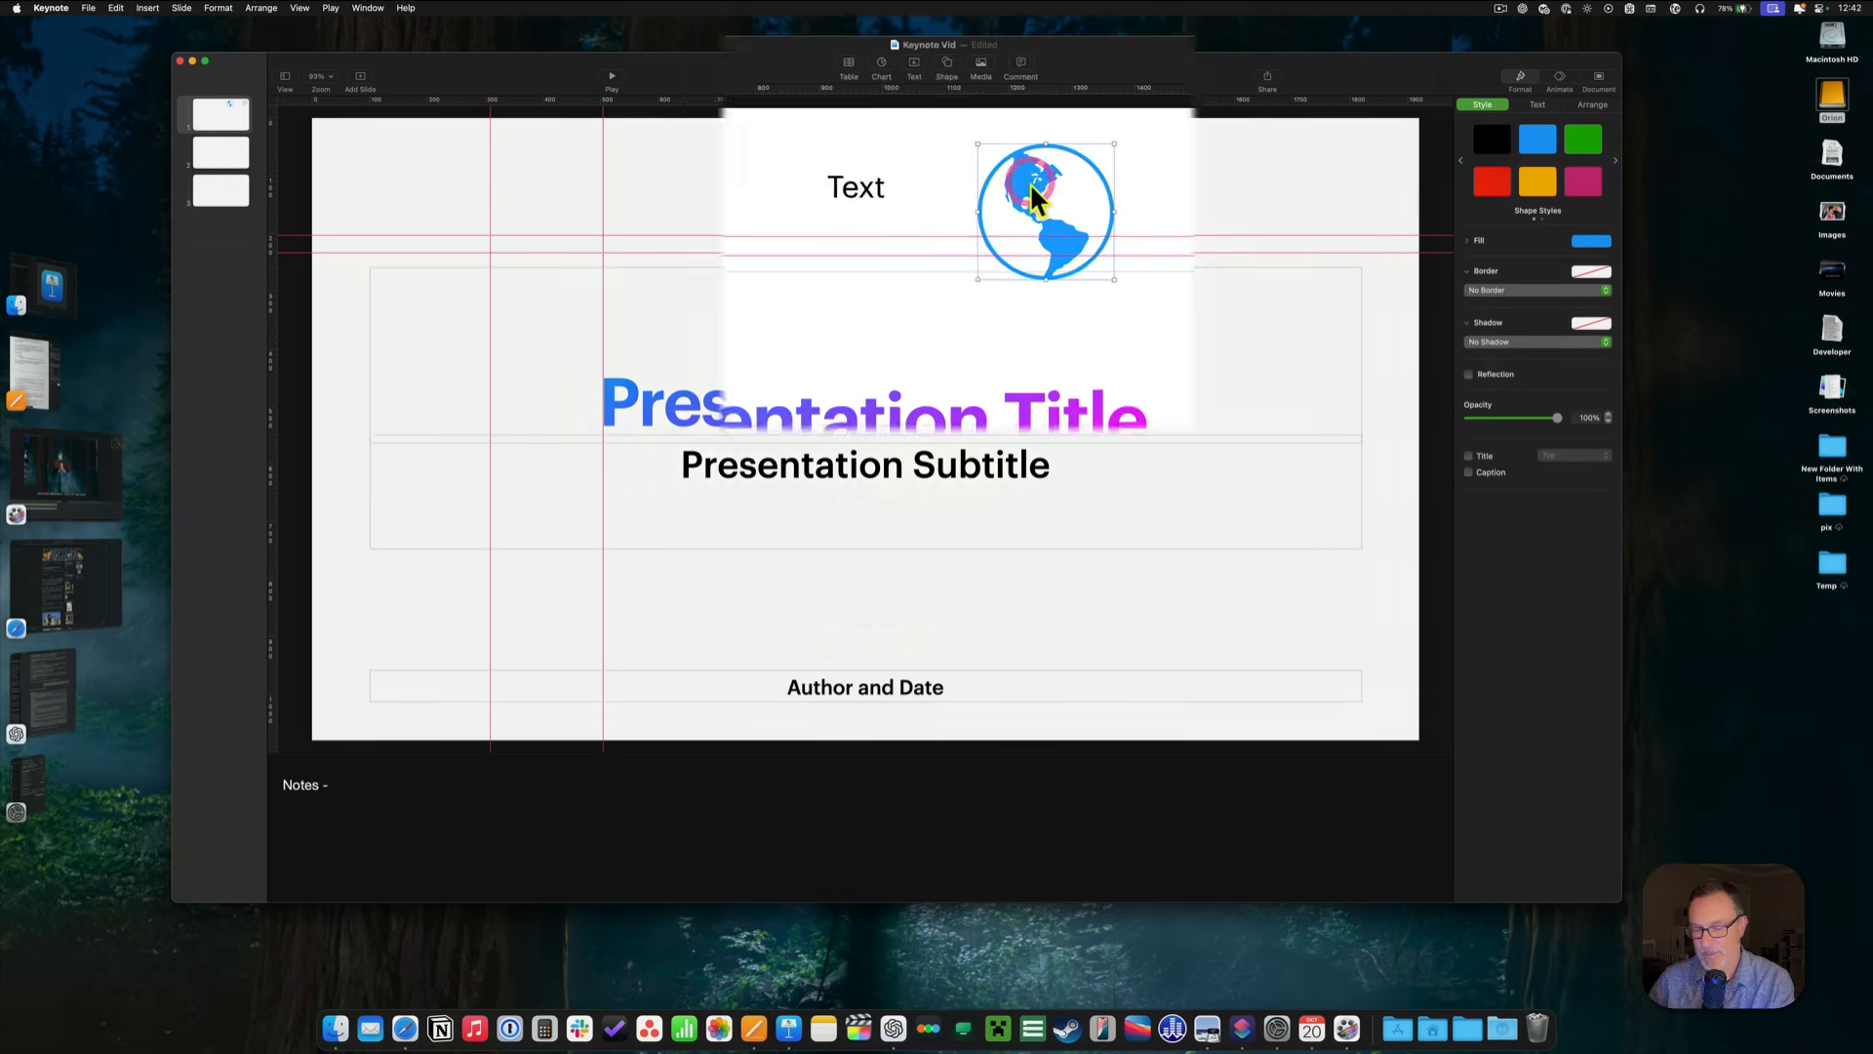
pyautogui.press('Delete')
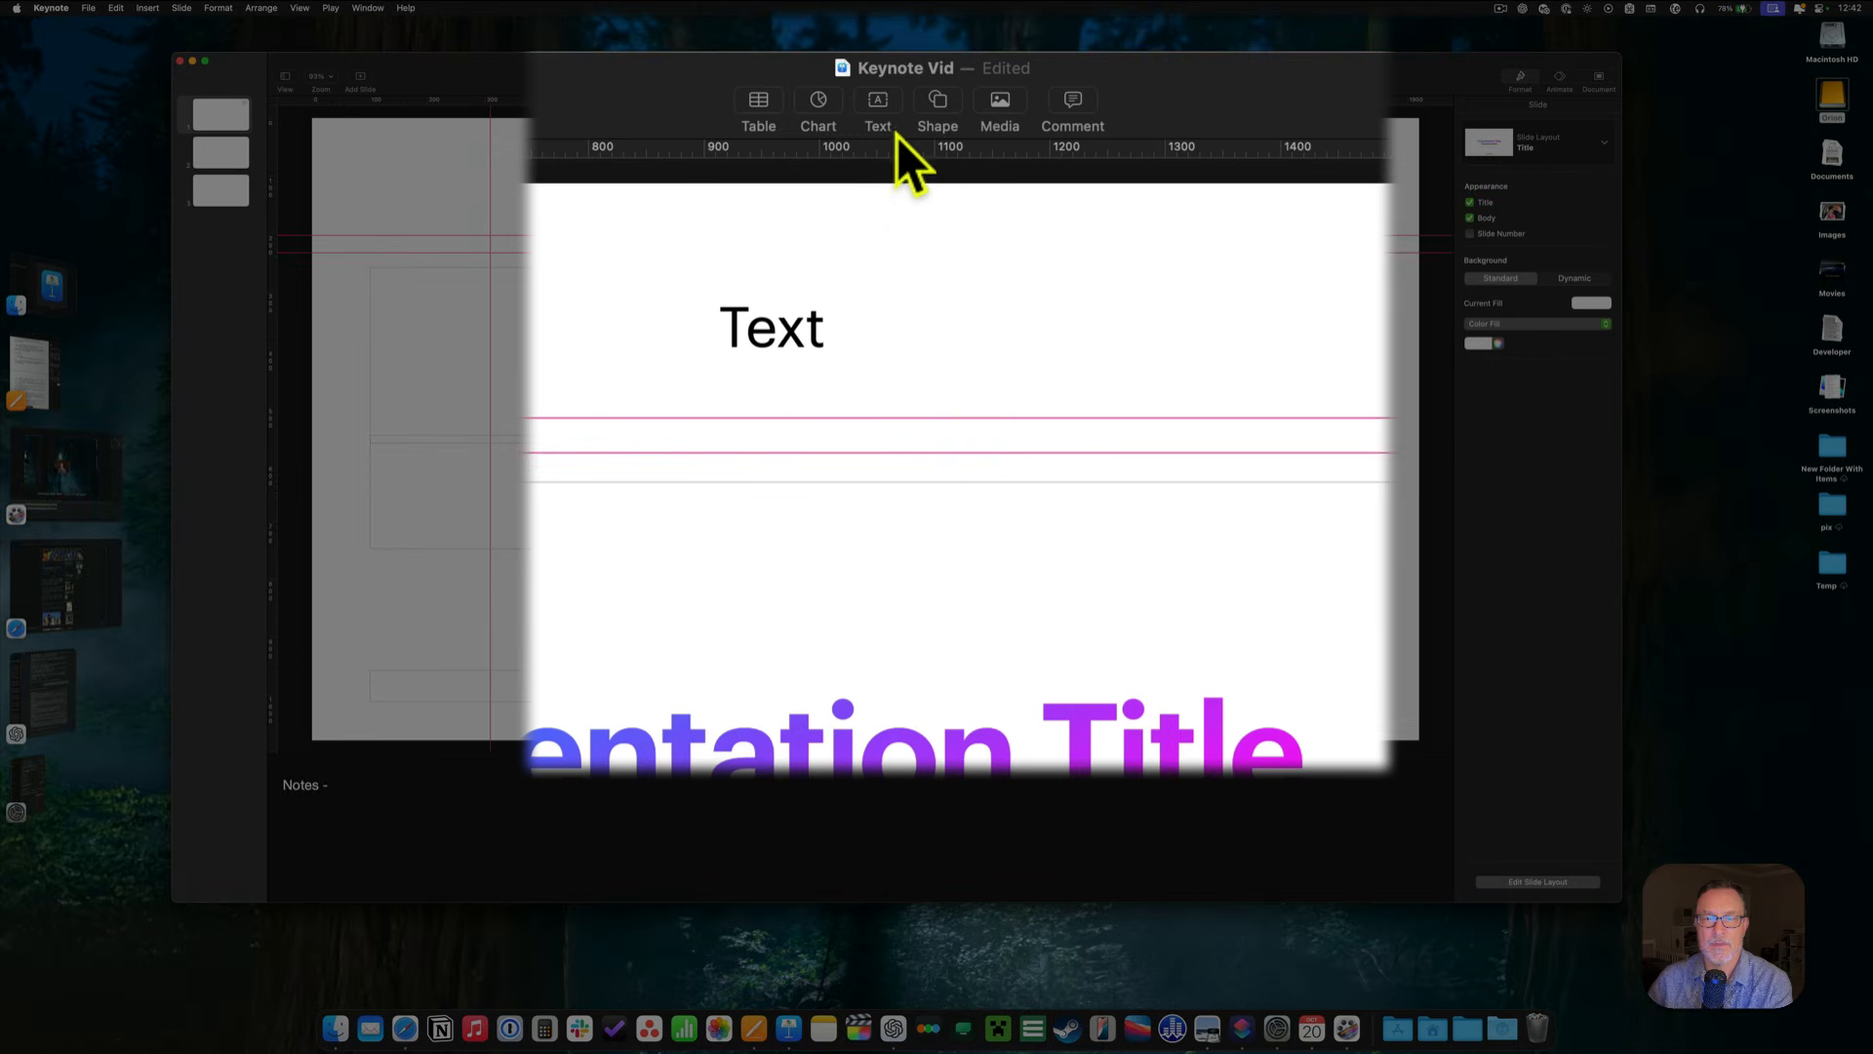
# Look through the media types that can be inserted on a slide.
pyautogui.click(1003, 106)
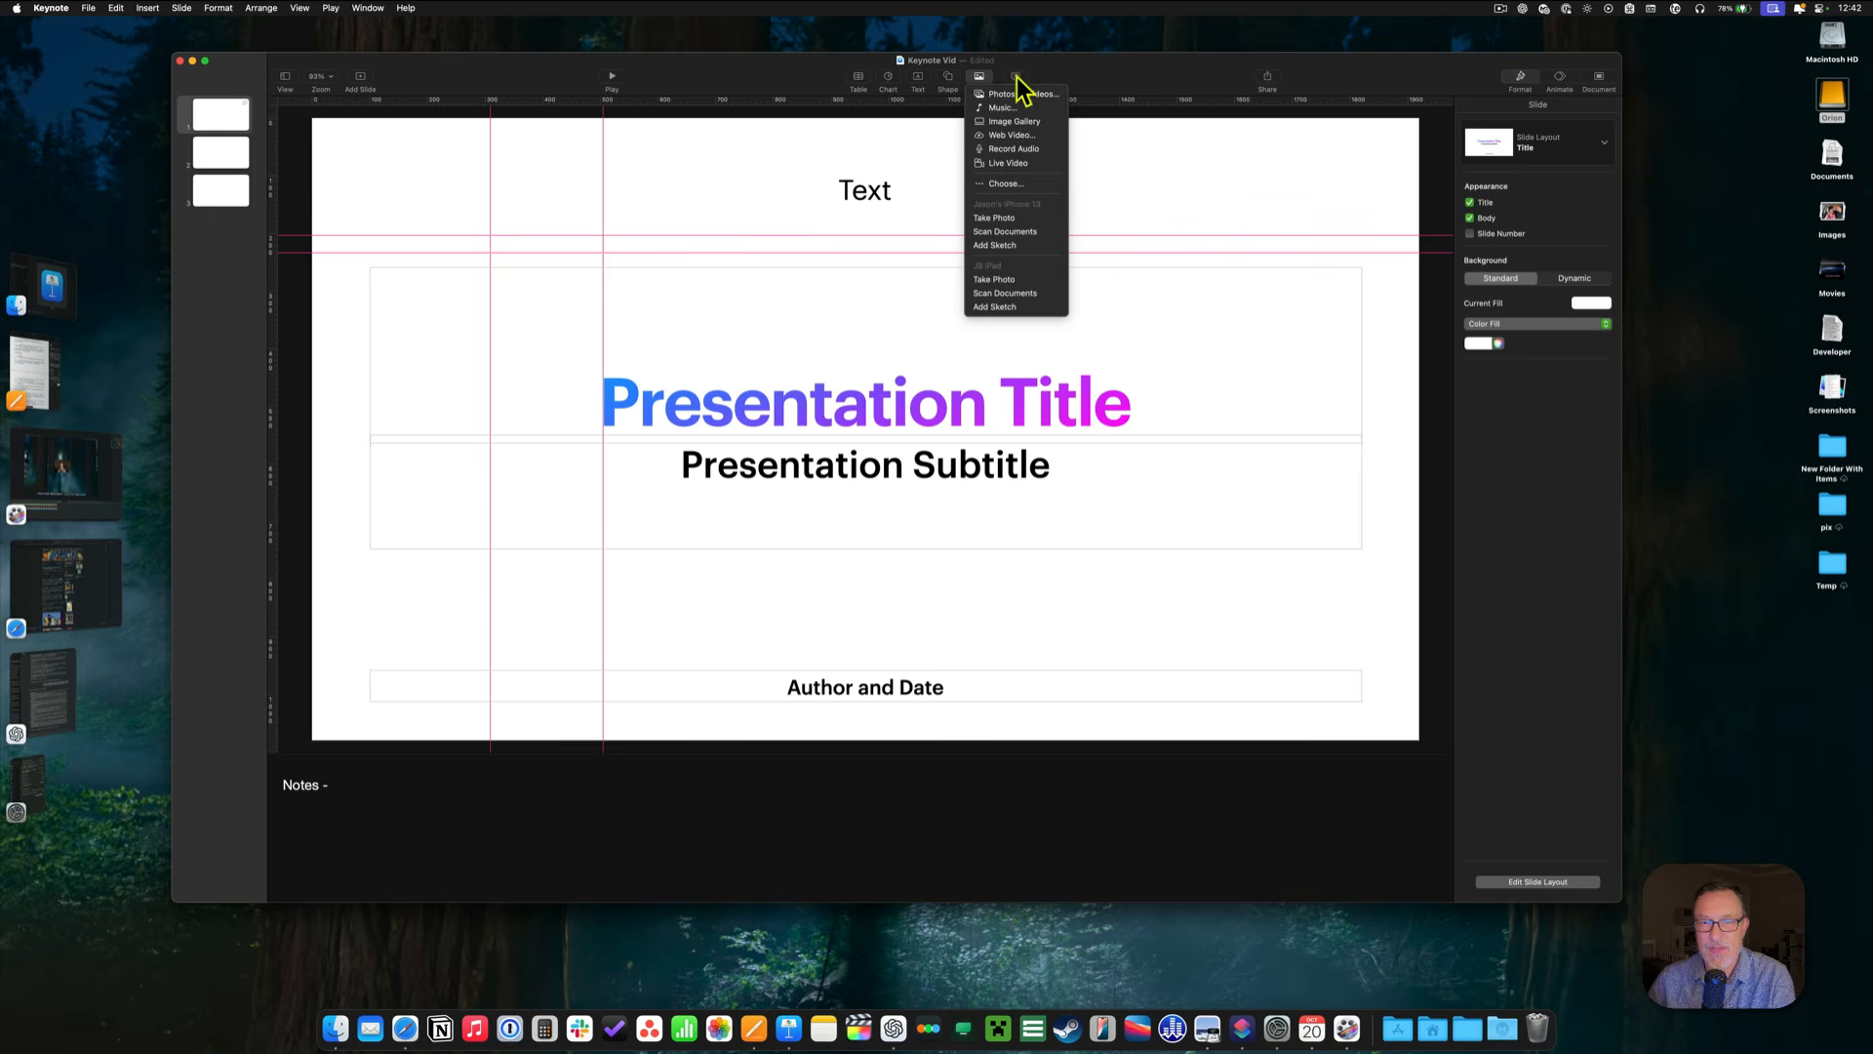
pyautogui.click(1063, 70)
# Add a blank comment to the title slide and delete it again.
pyautogui.click(1020, 80)
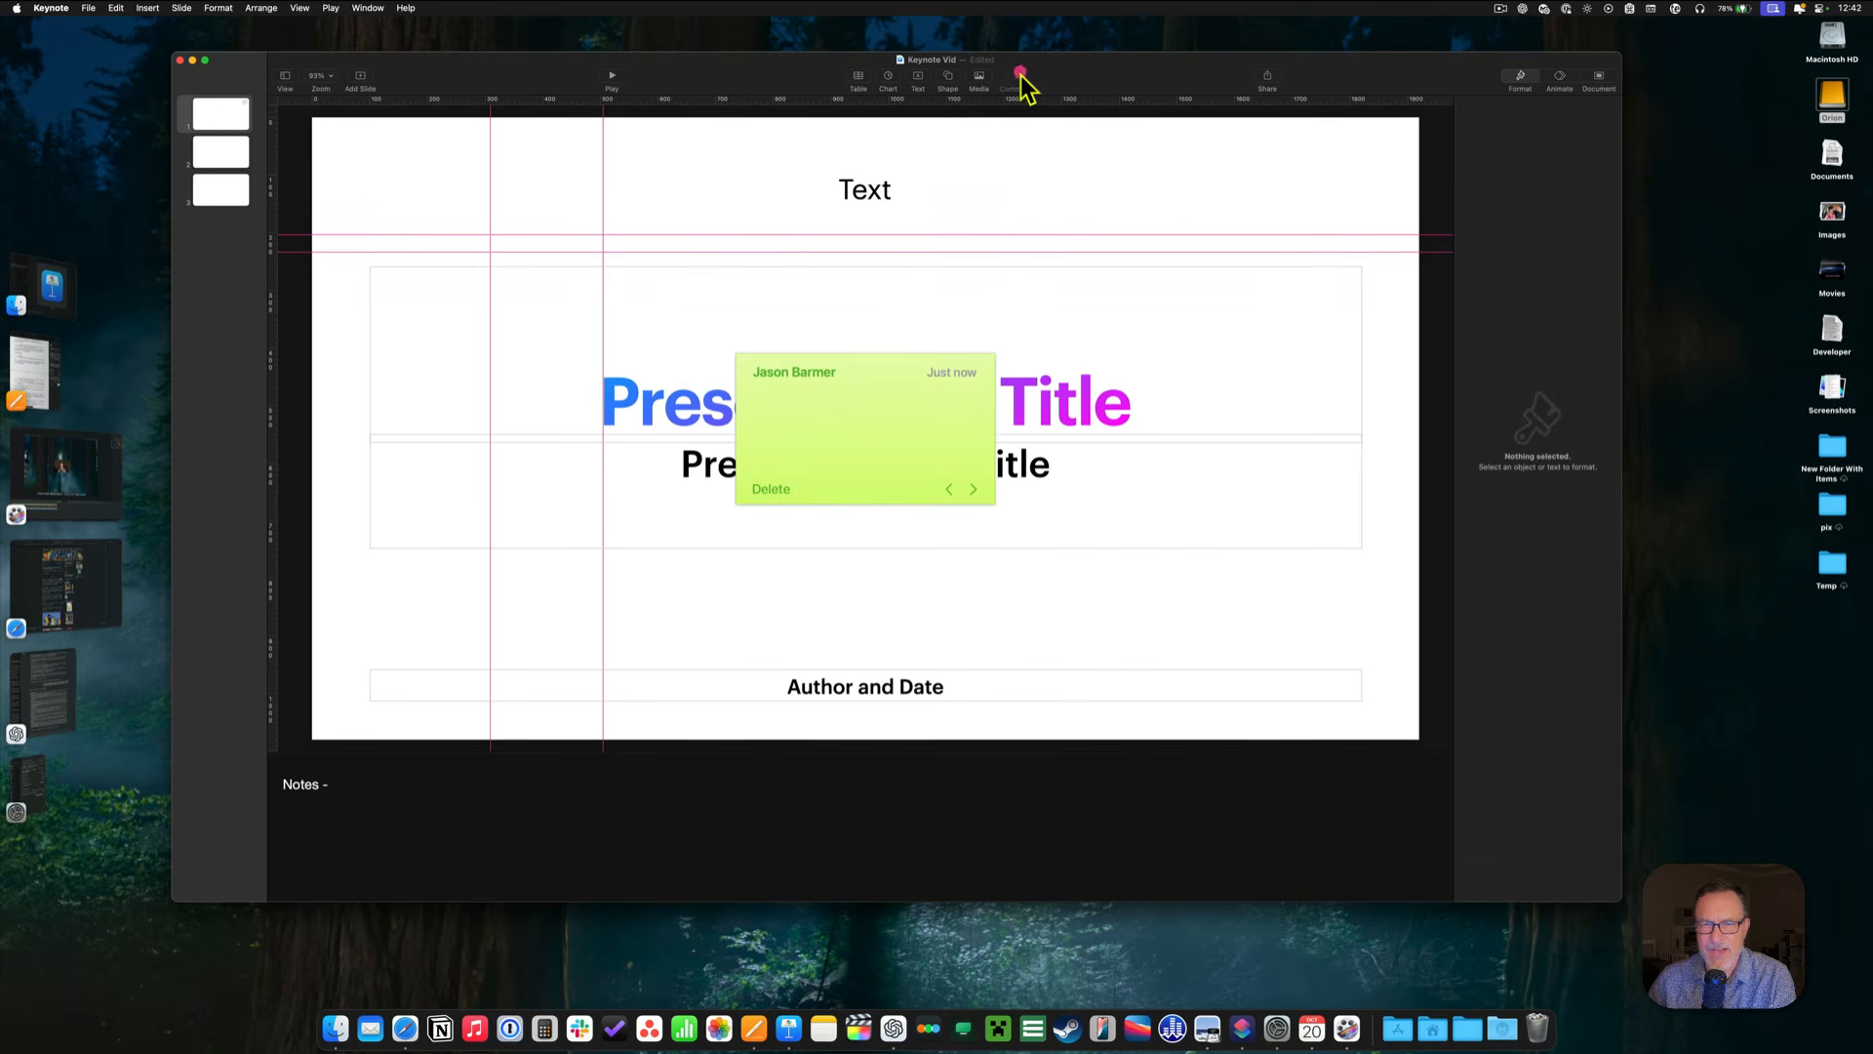
pyautogui.click(870, 358)
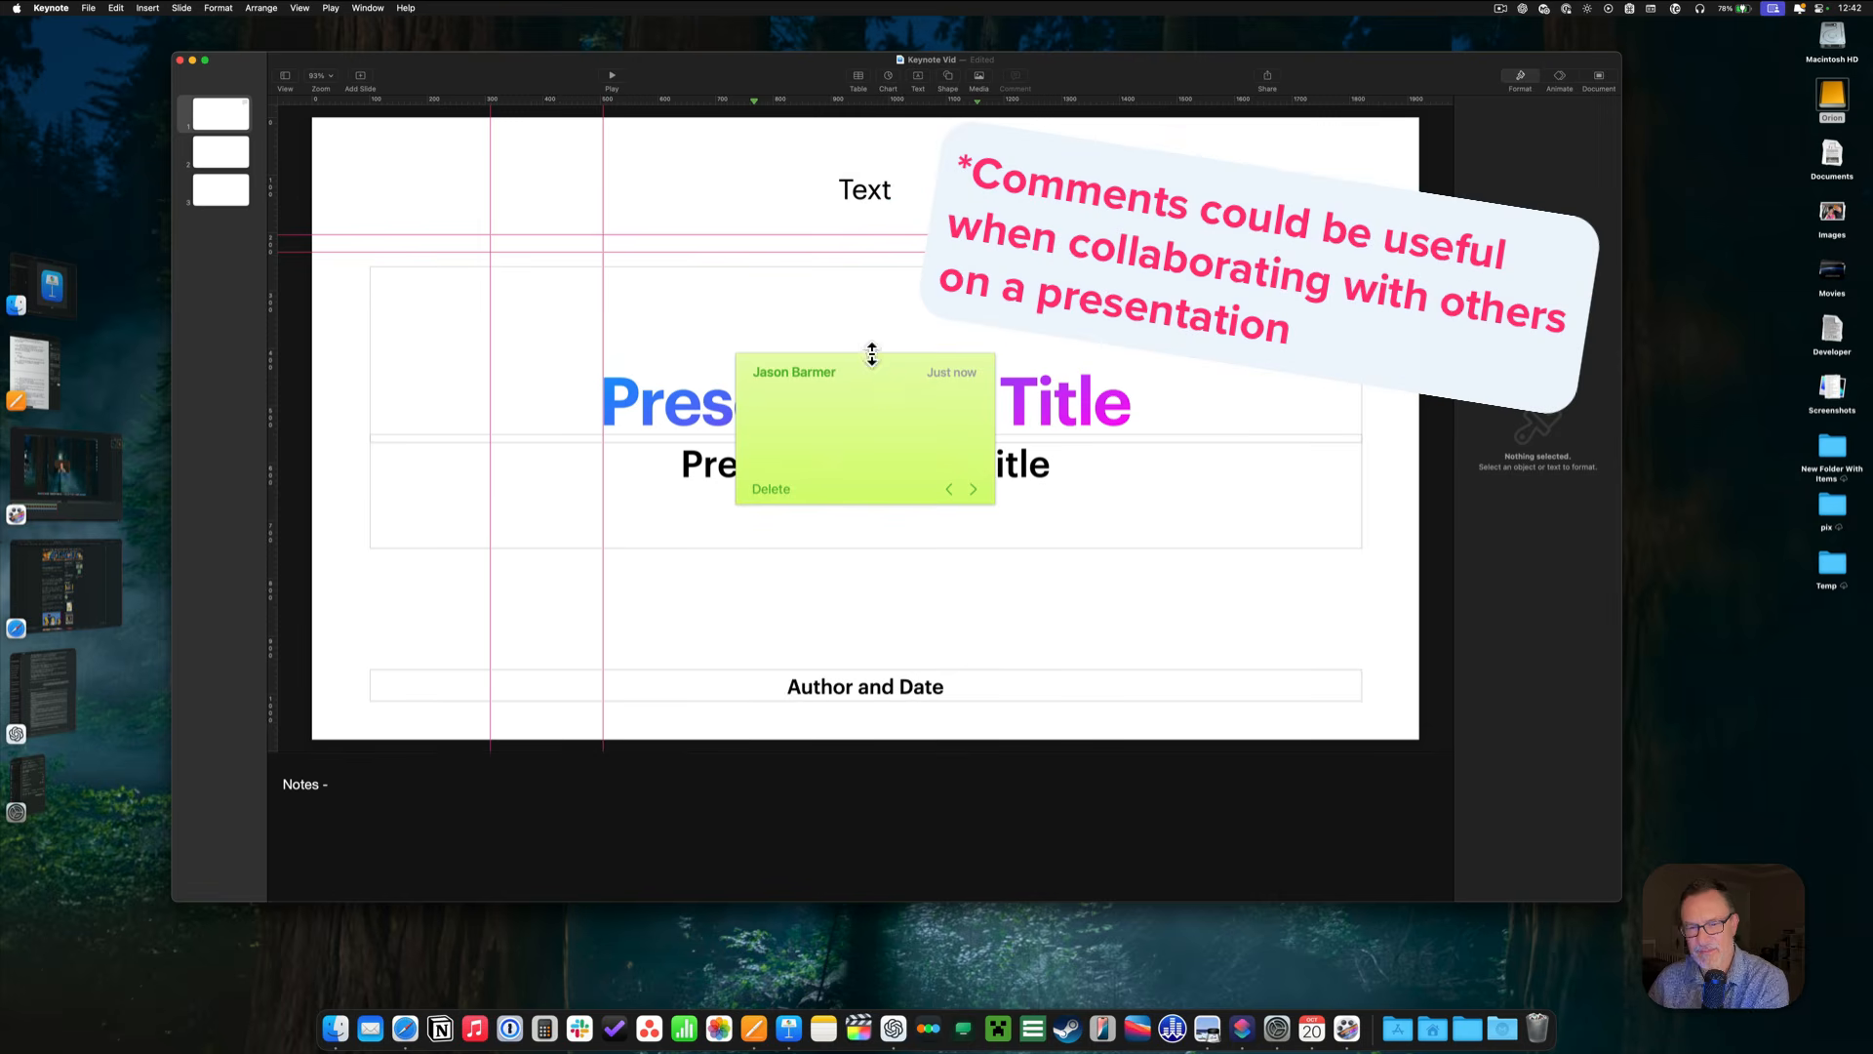
pyautogui.rightClick(874, 369)
pyautogui.click(860, 371)
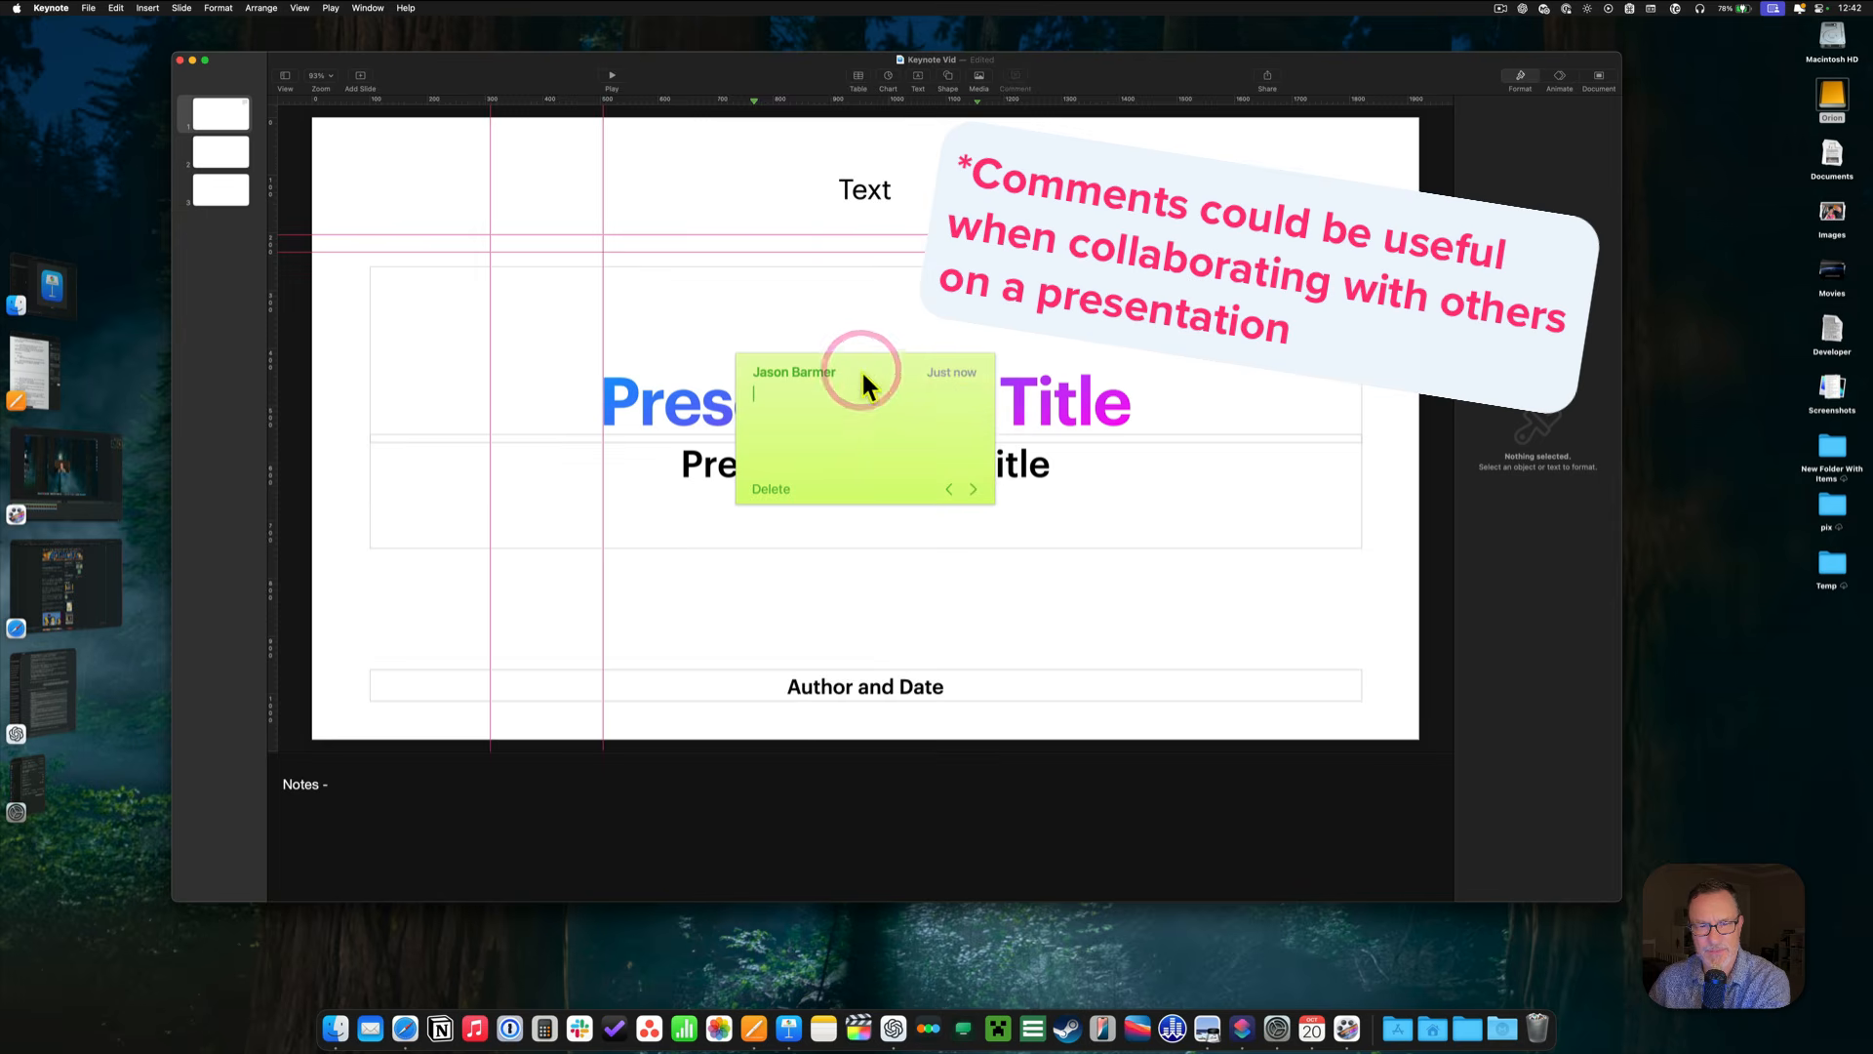
pyautogui.click(1009, 74)
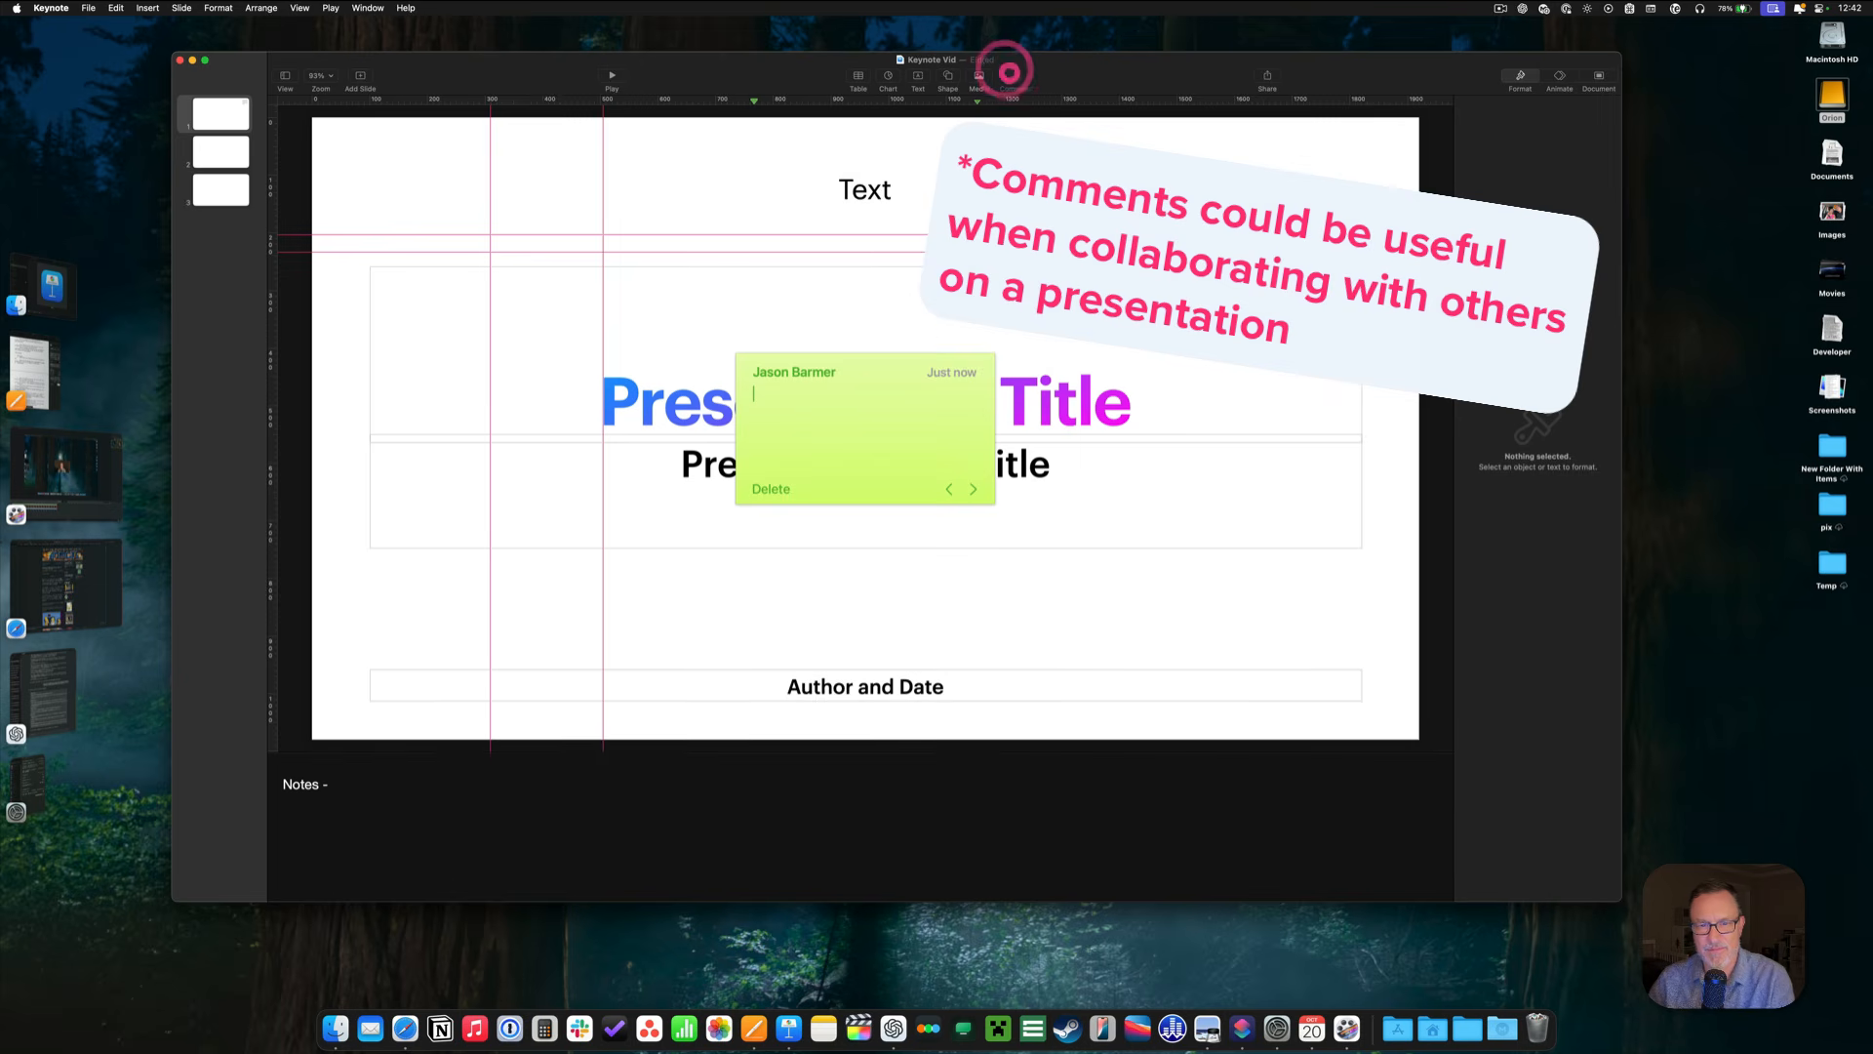
pyautogui.click(777, 485)
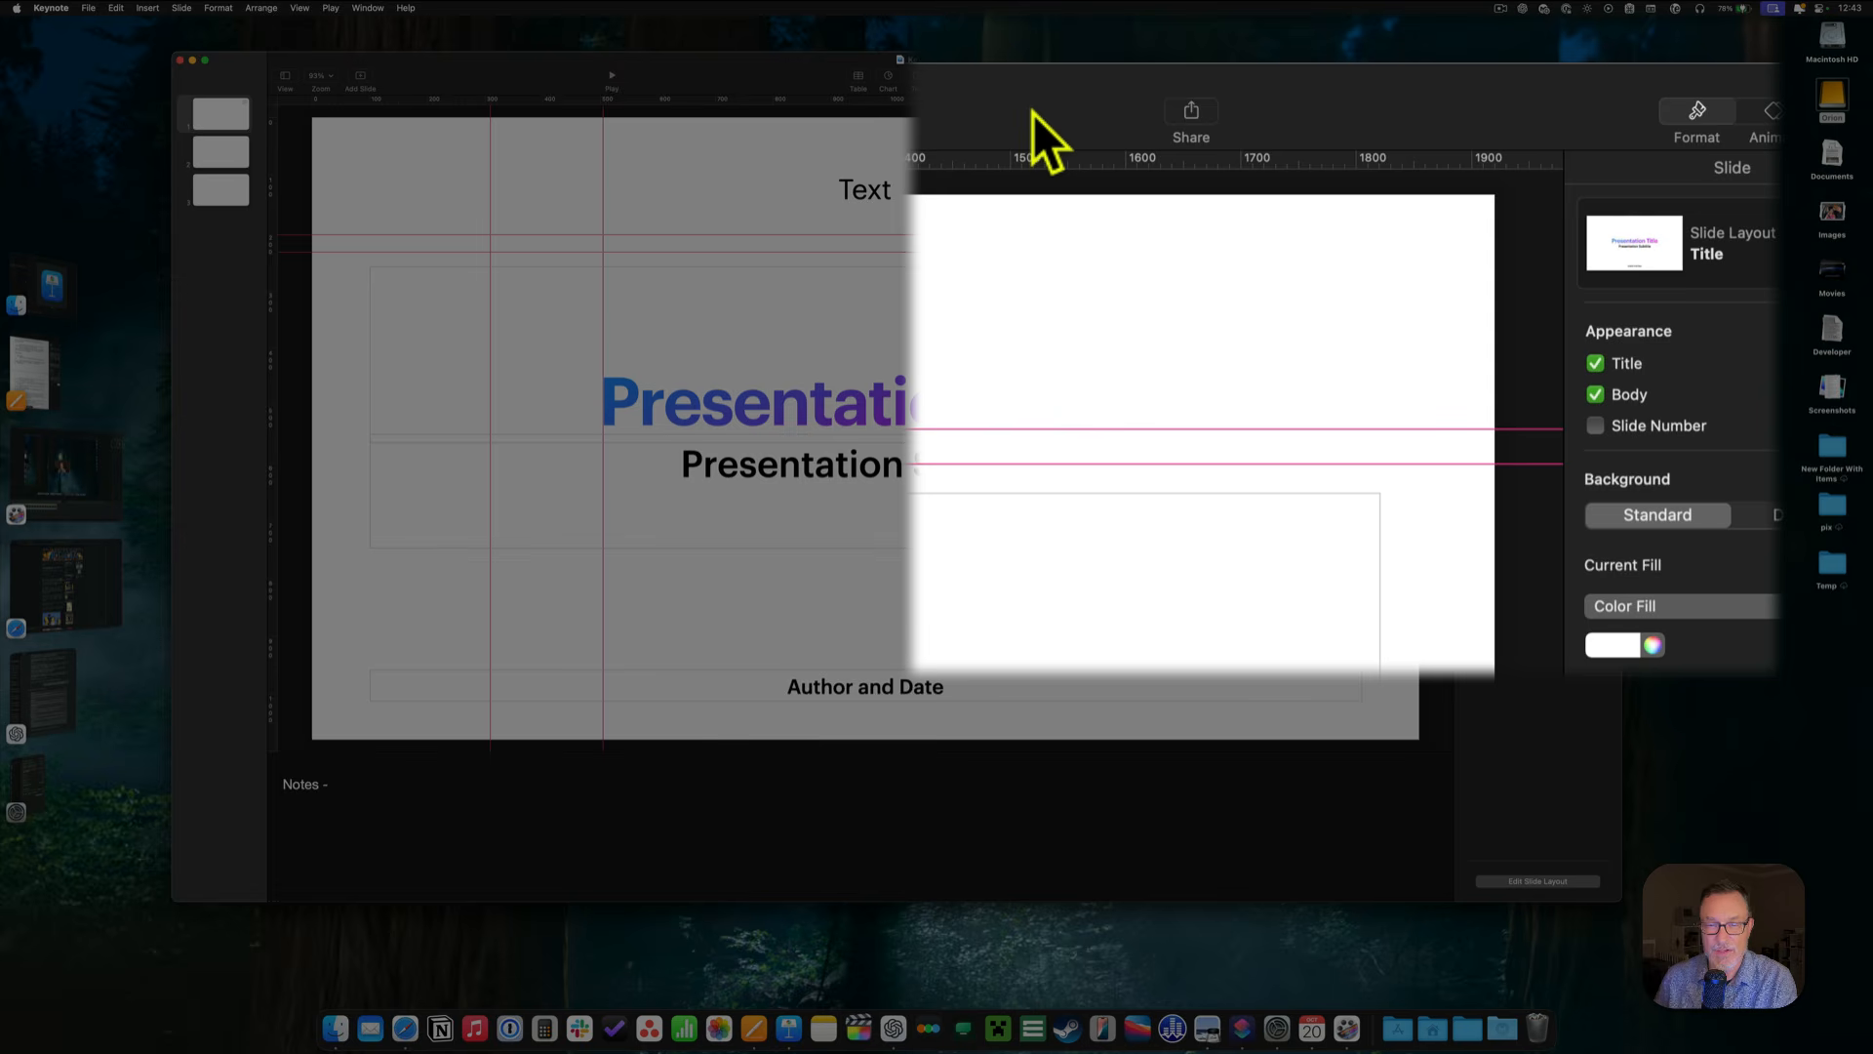
# Review the sharing options for the presentation, including the Collaborate and Send Copy modes, and close them.
pyautogui.click(1192, 105)
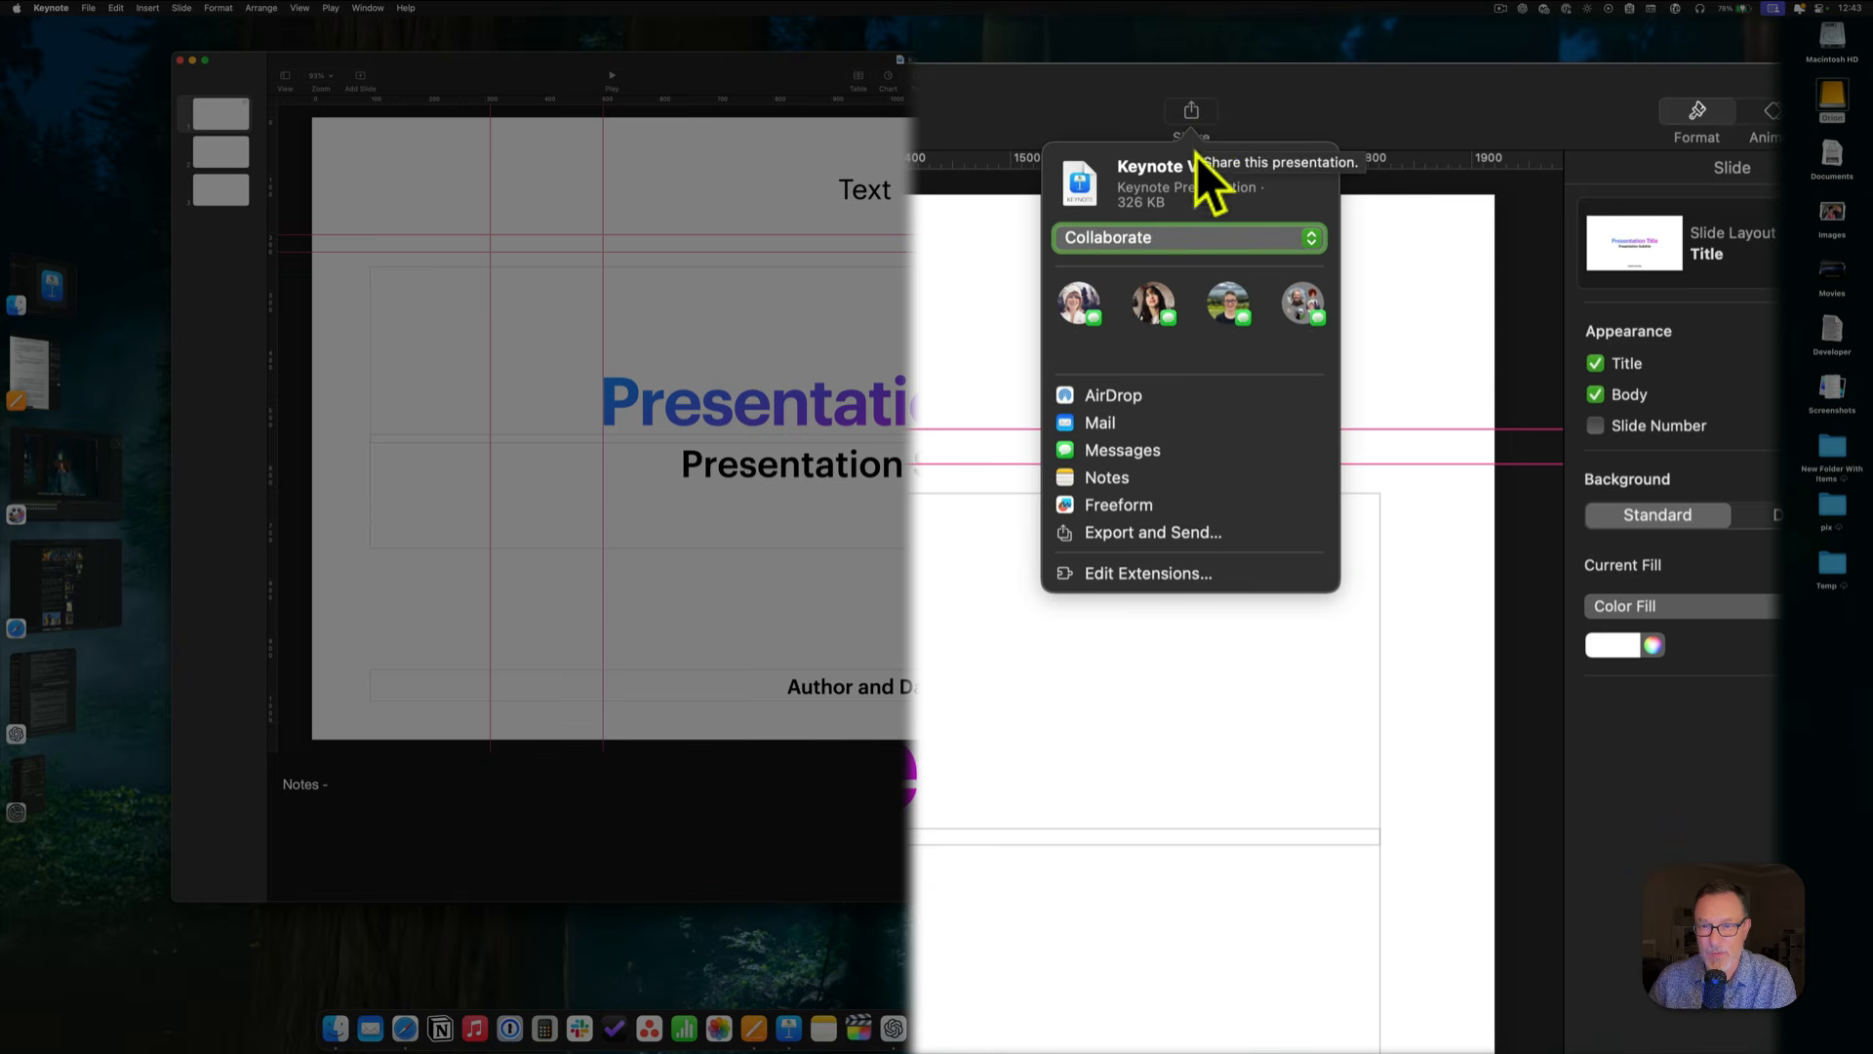
pyautogui.click(1185, 242)
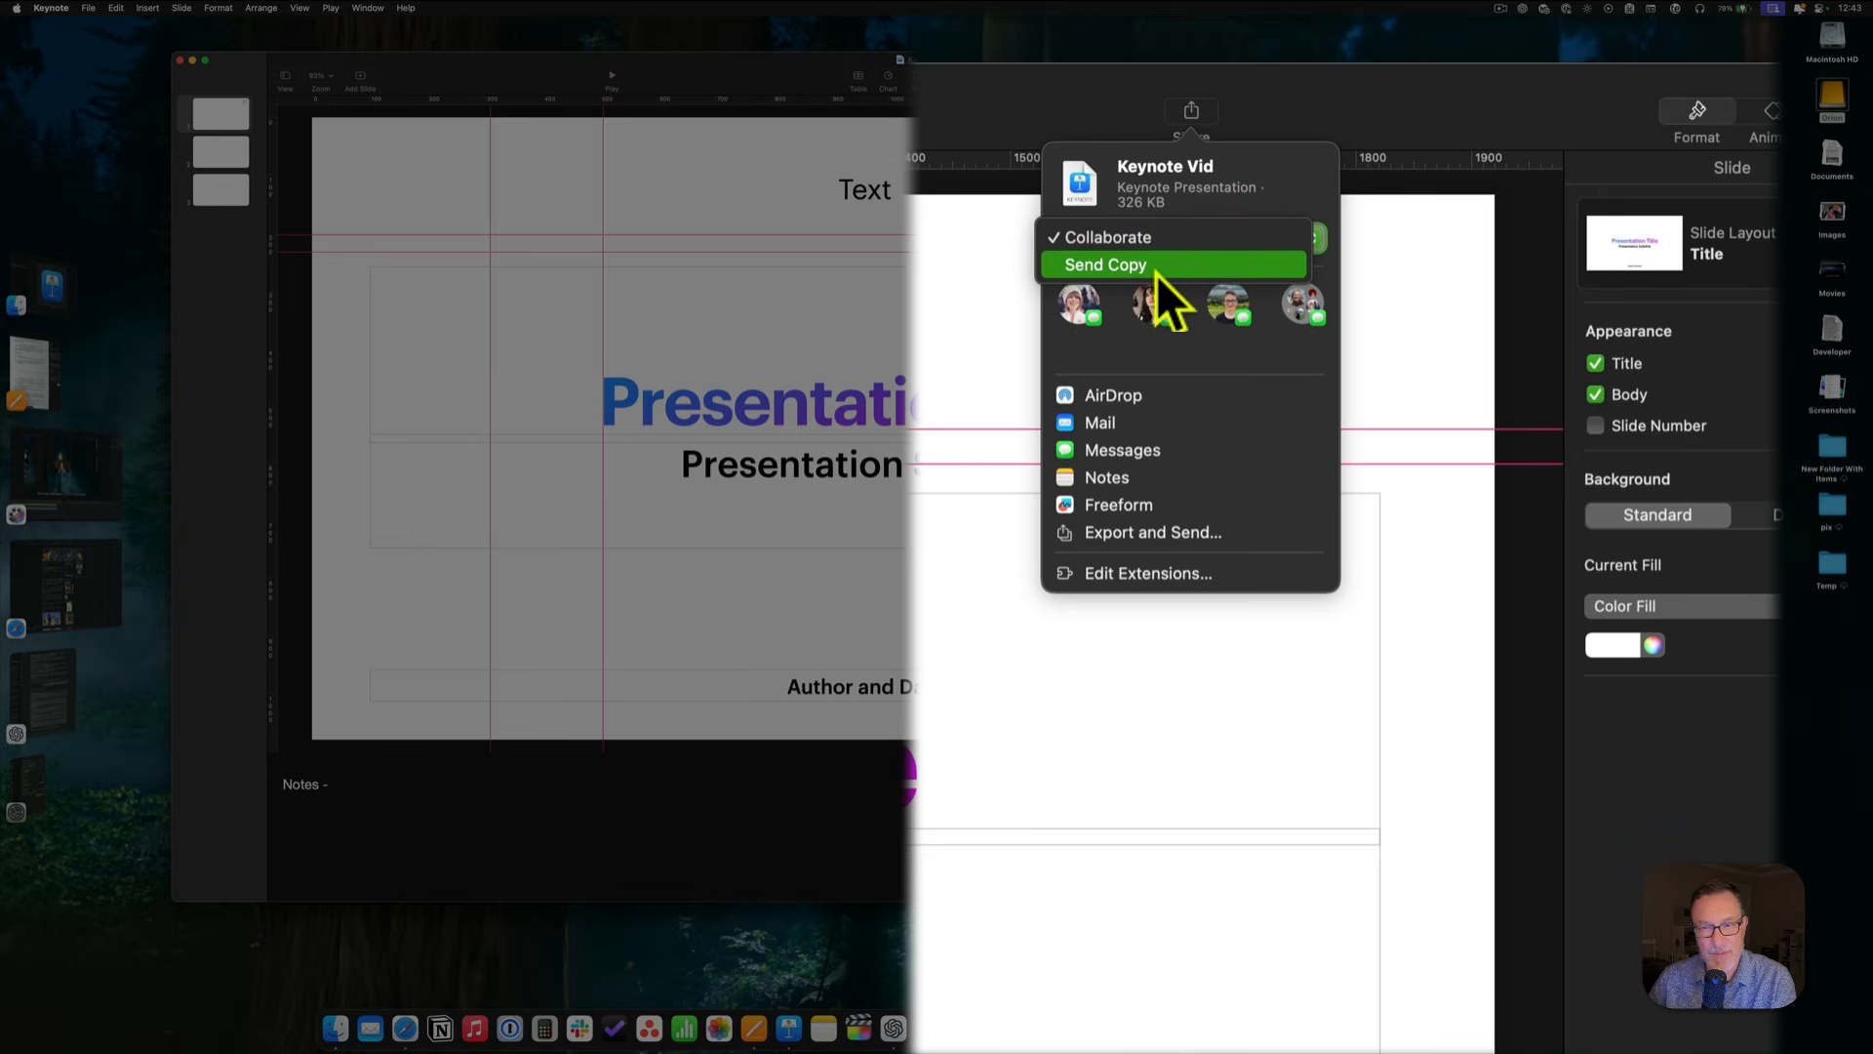
pyautogui.click(1156, 273)
pyautogui.click(1080, 90)
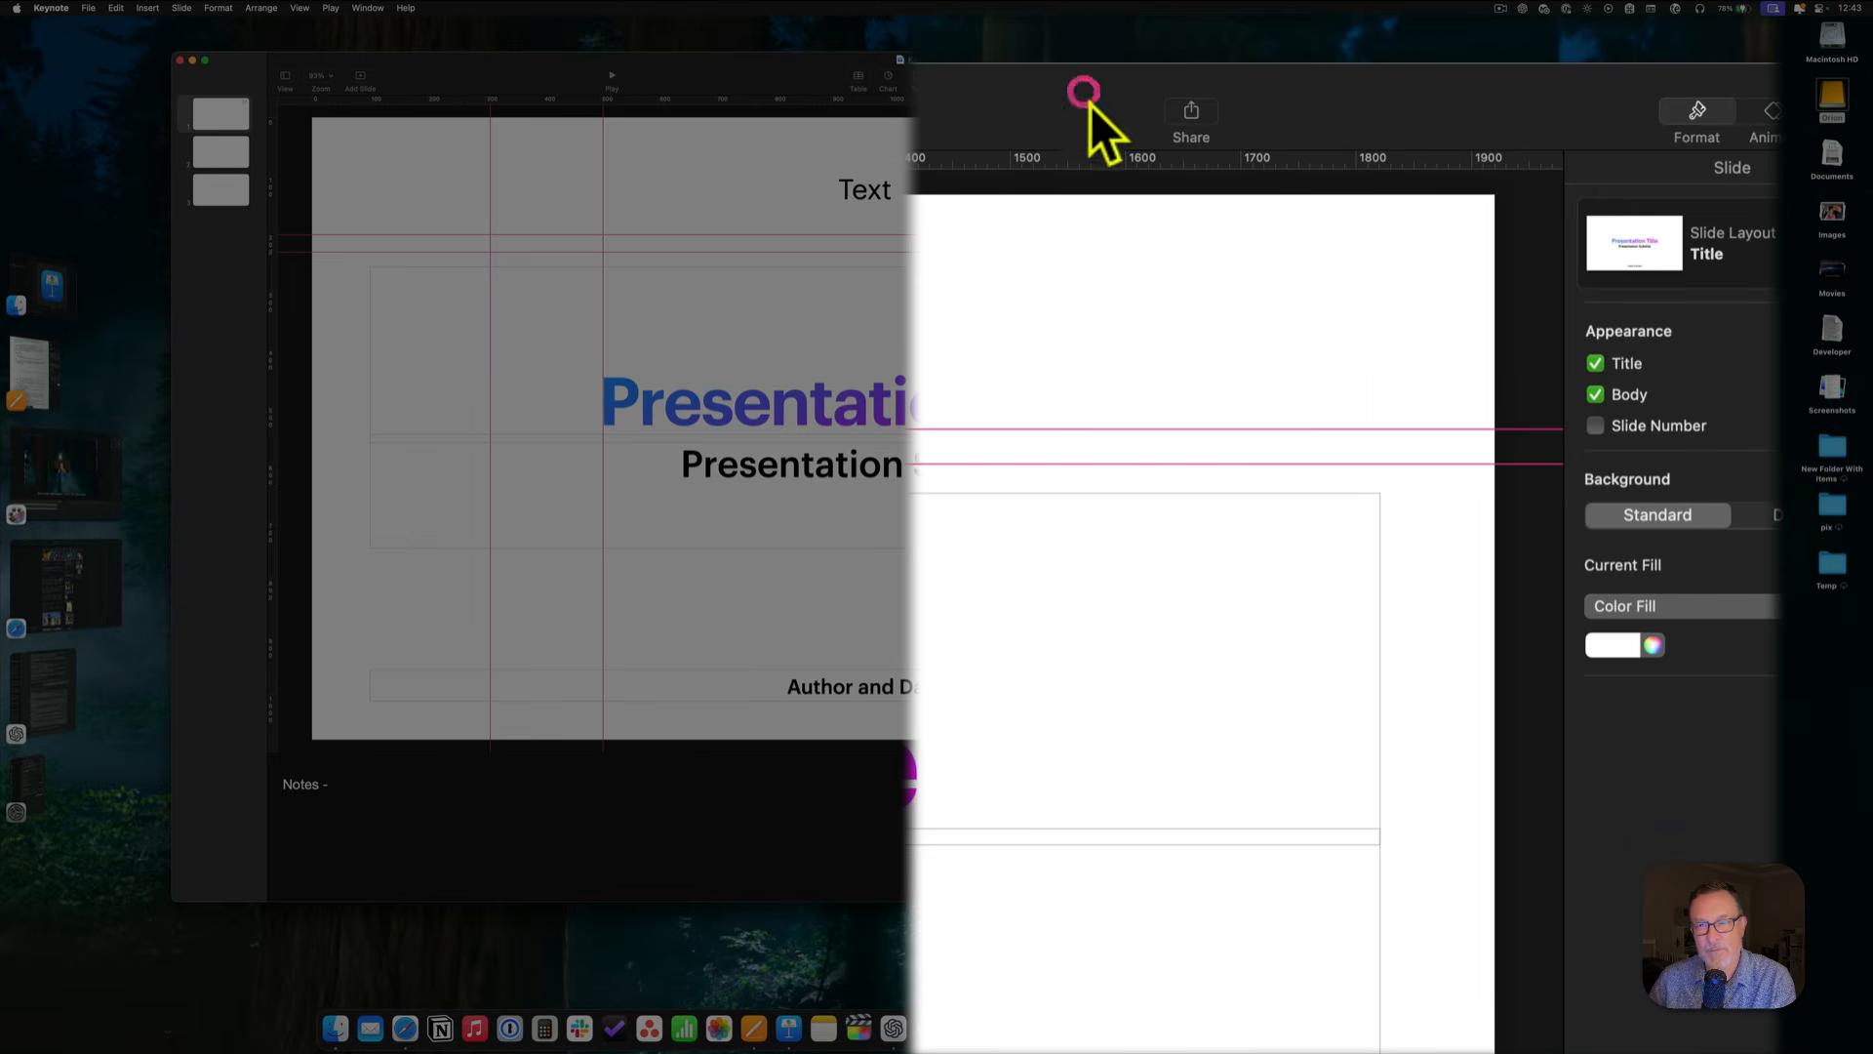
pyautogui.click(1297, 85)
pyautogui.click(1514, 90)
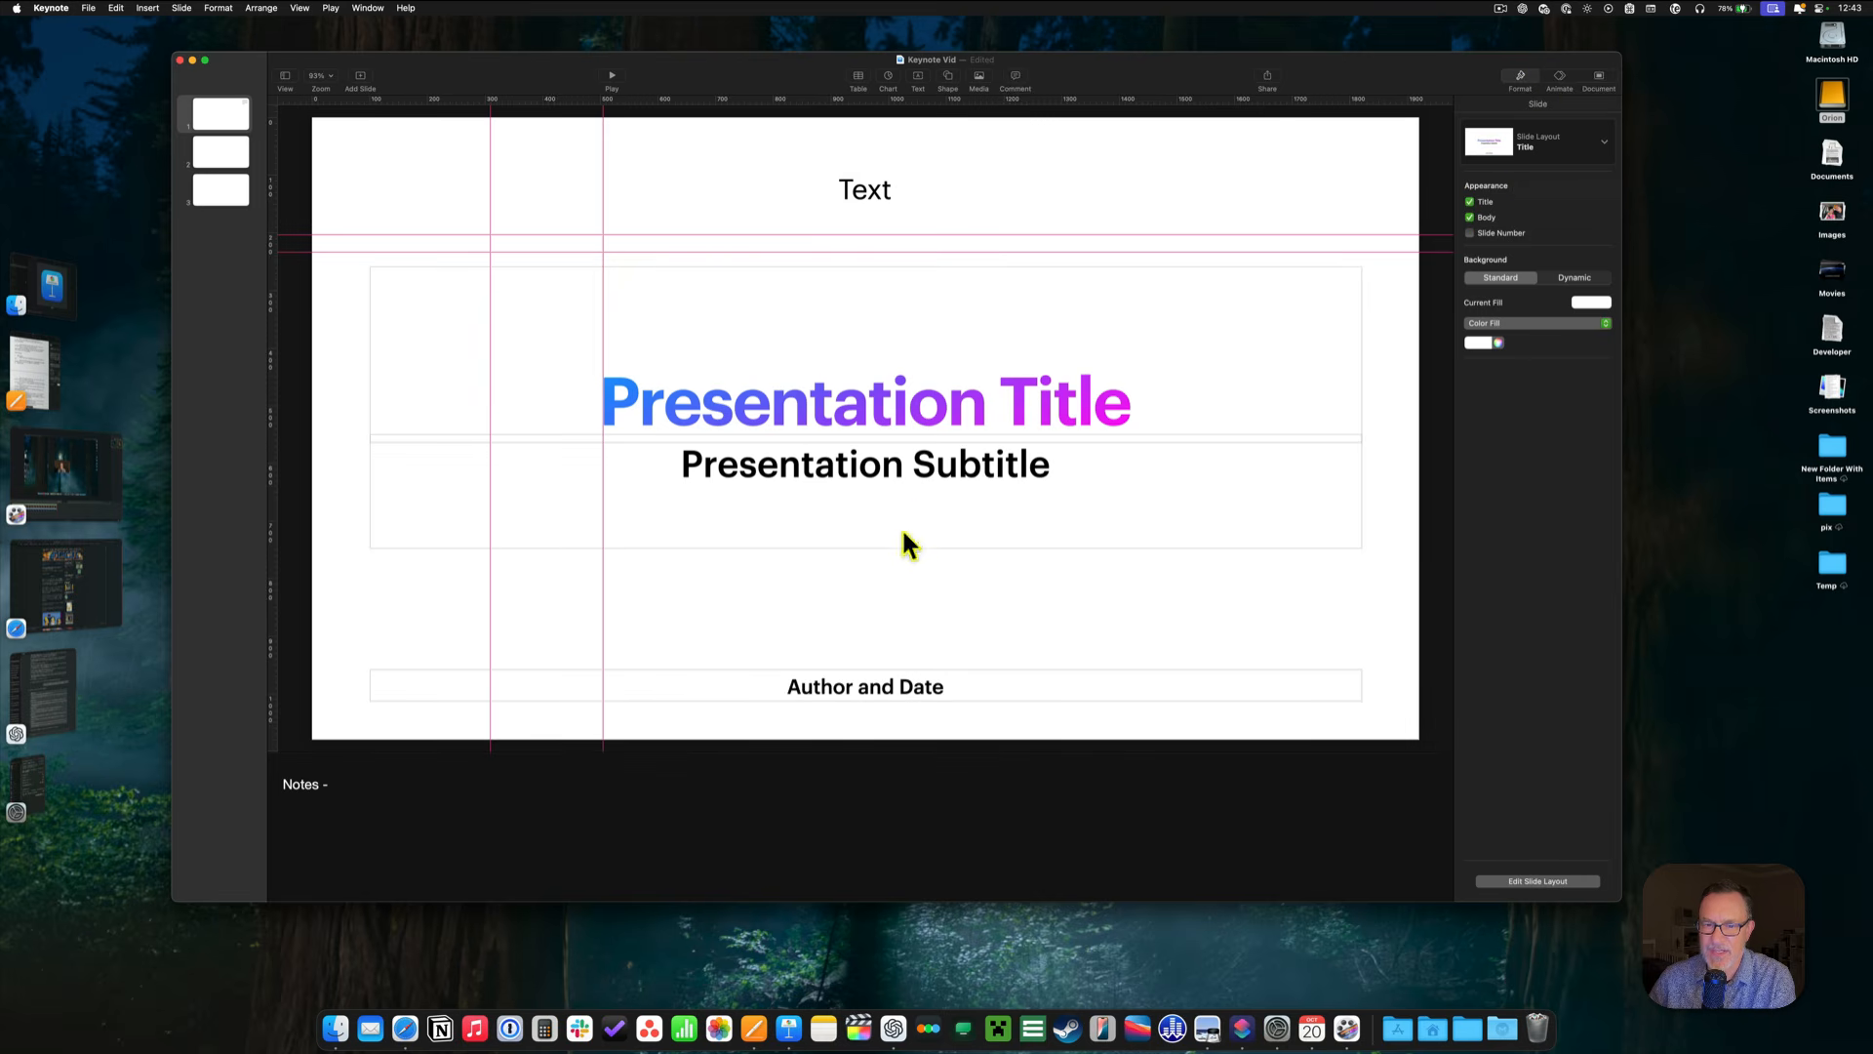
# Insert the Americas Globe shape, move it to the slide's upper-right area and enlarge it to fill that corner.
pyautogui.click(946, 76)
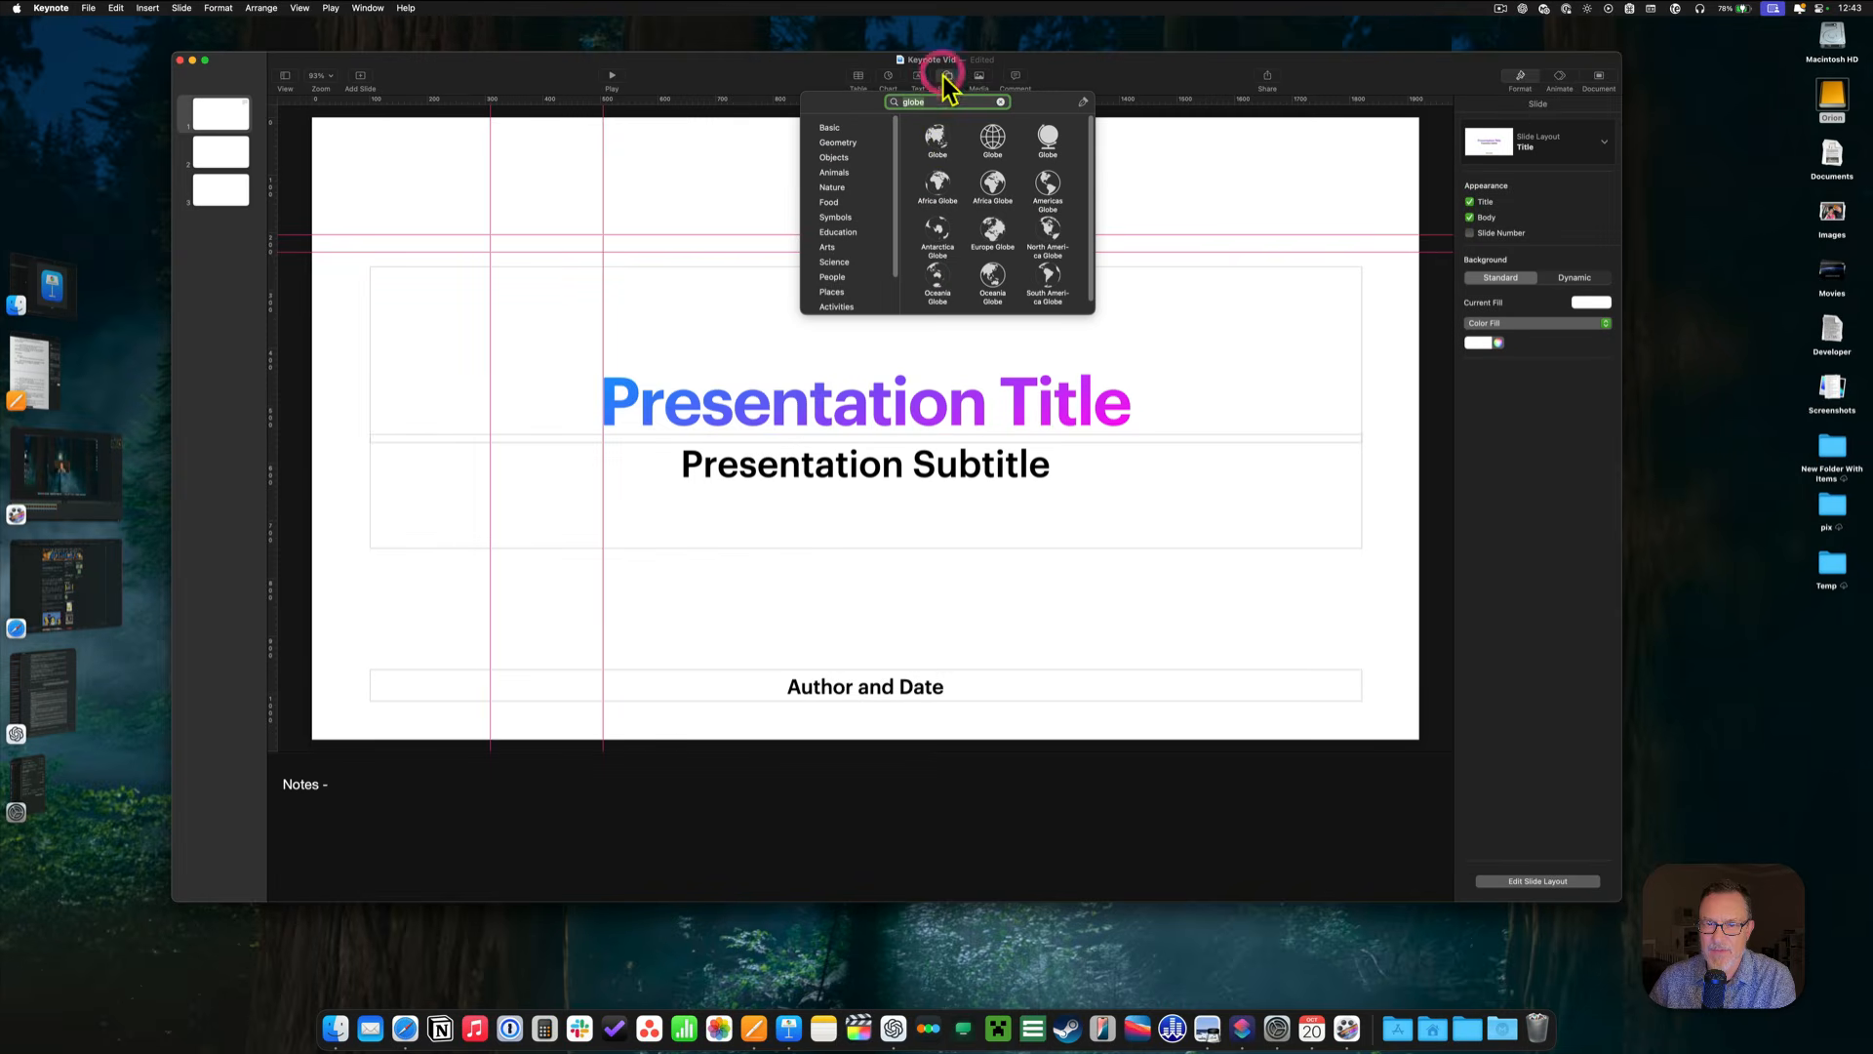
pyautogui.click(1048, 183)
pyautogui.moveTo(871, 434); pyautogui.dragTo(1157, 189)
pyautogui.click(1261, 180)
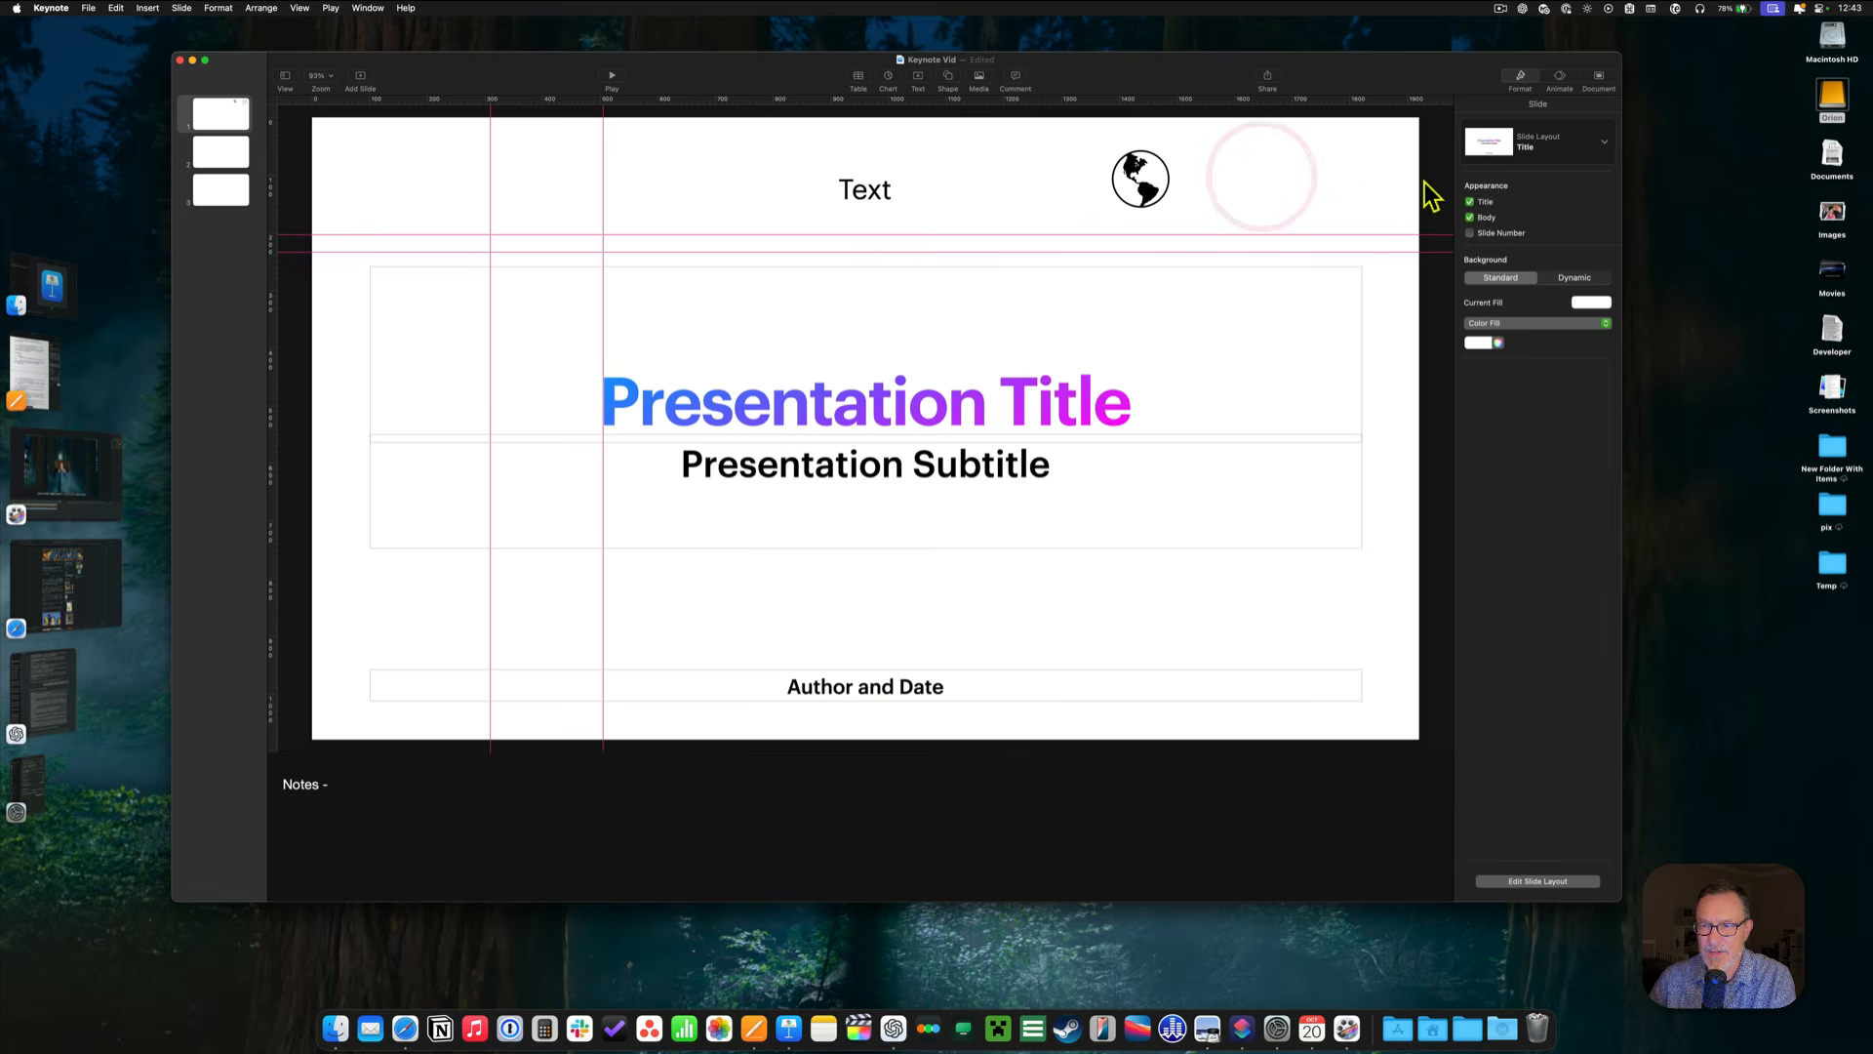
pyautogui.click(1151, 200)
pyautogui.moveTo(1171, 209); pyautogui.dragTo(1307, 343)
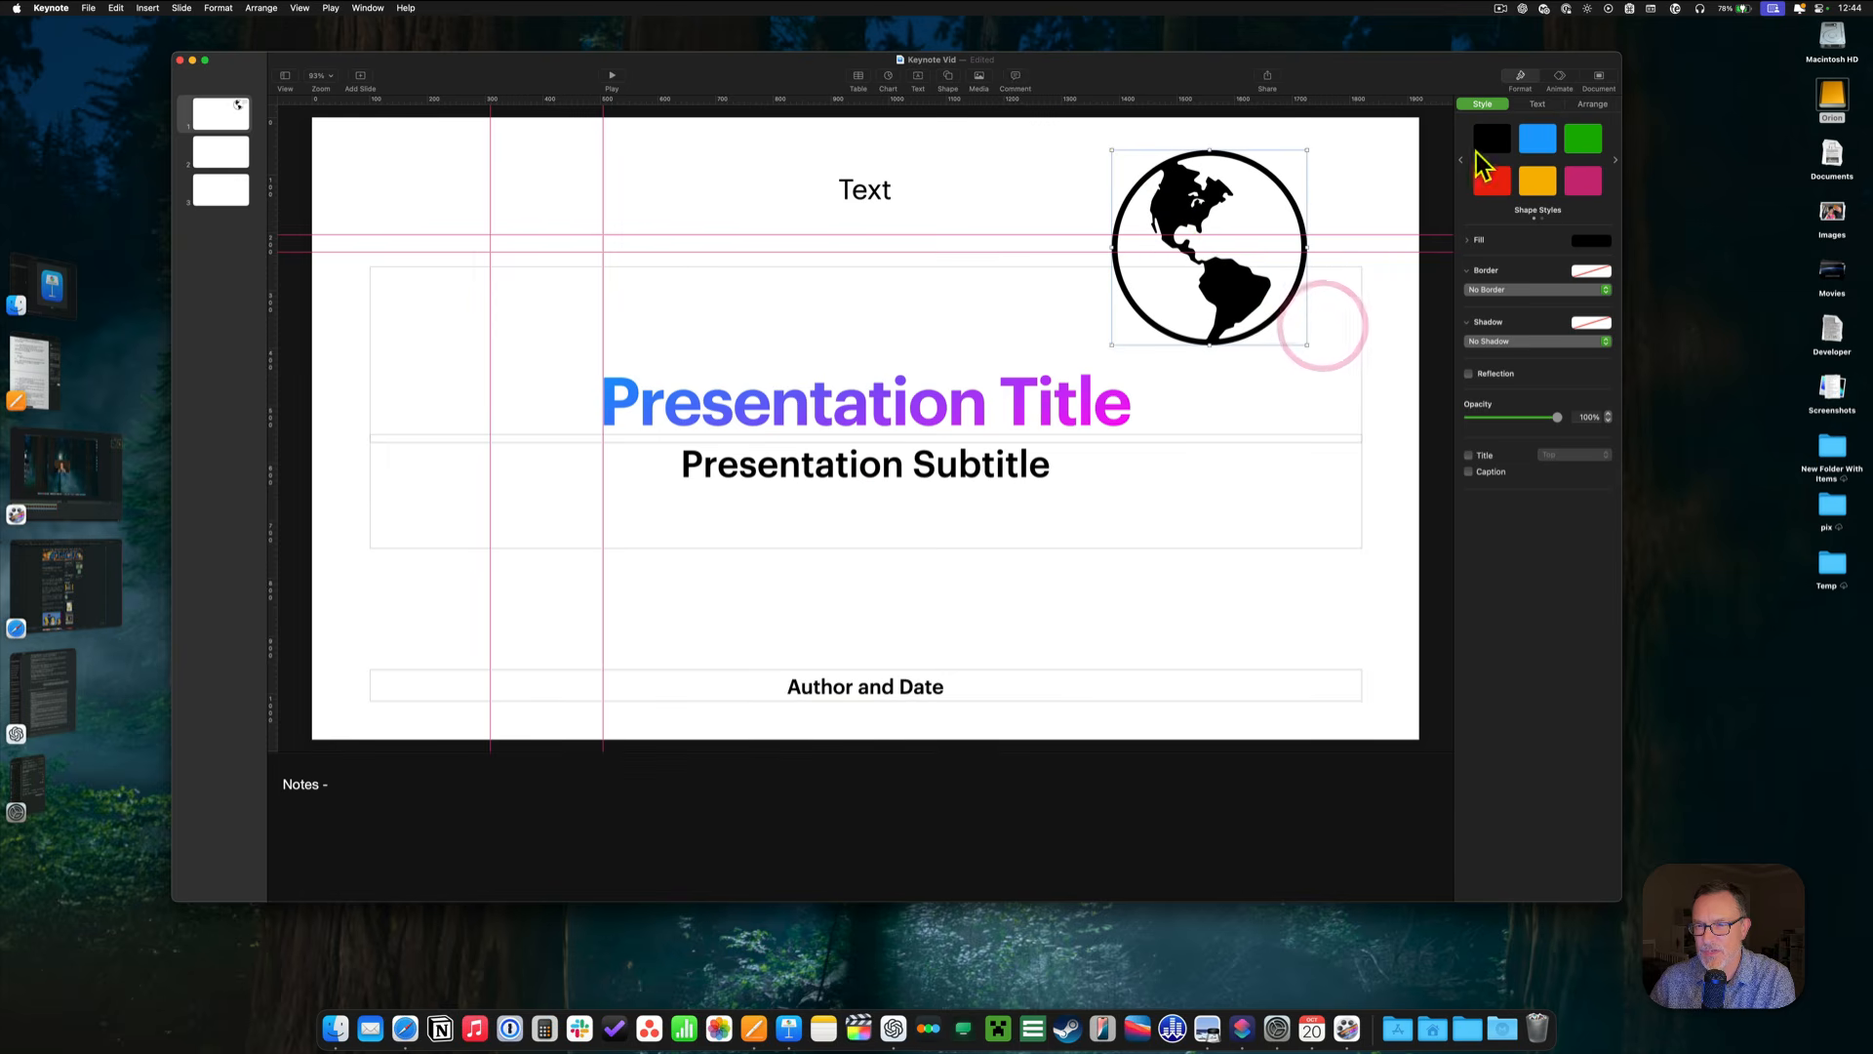
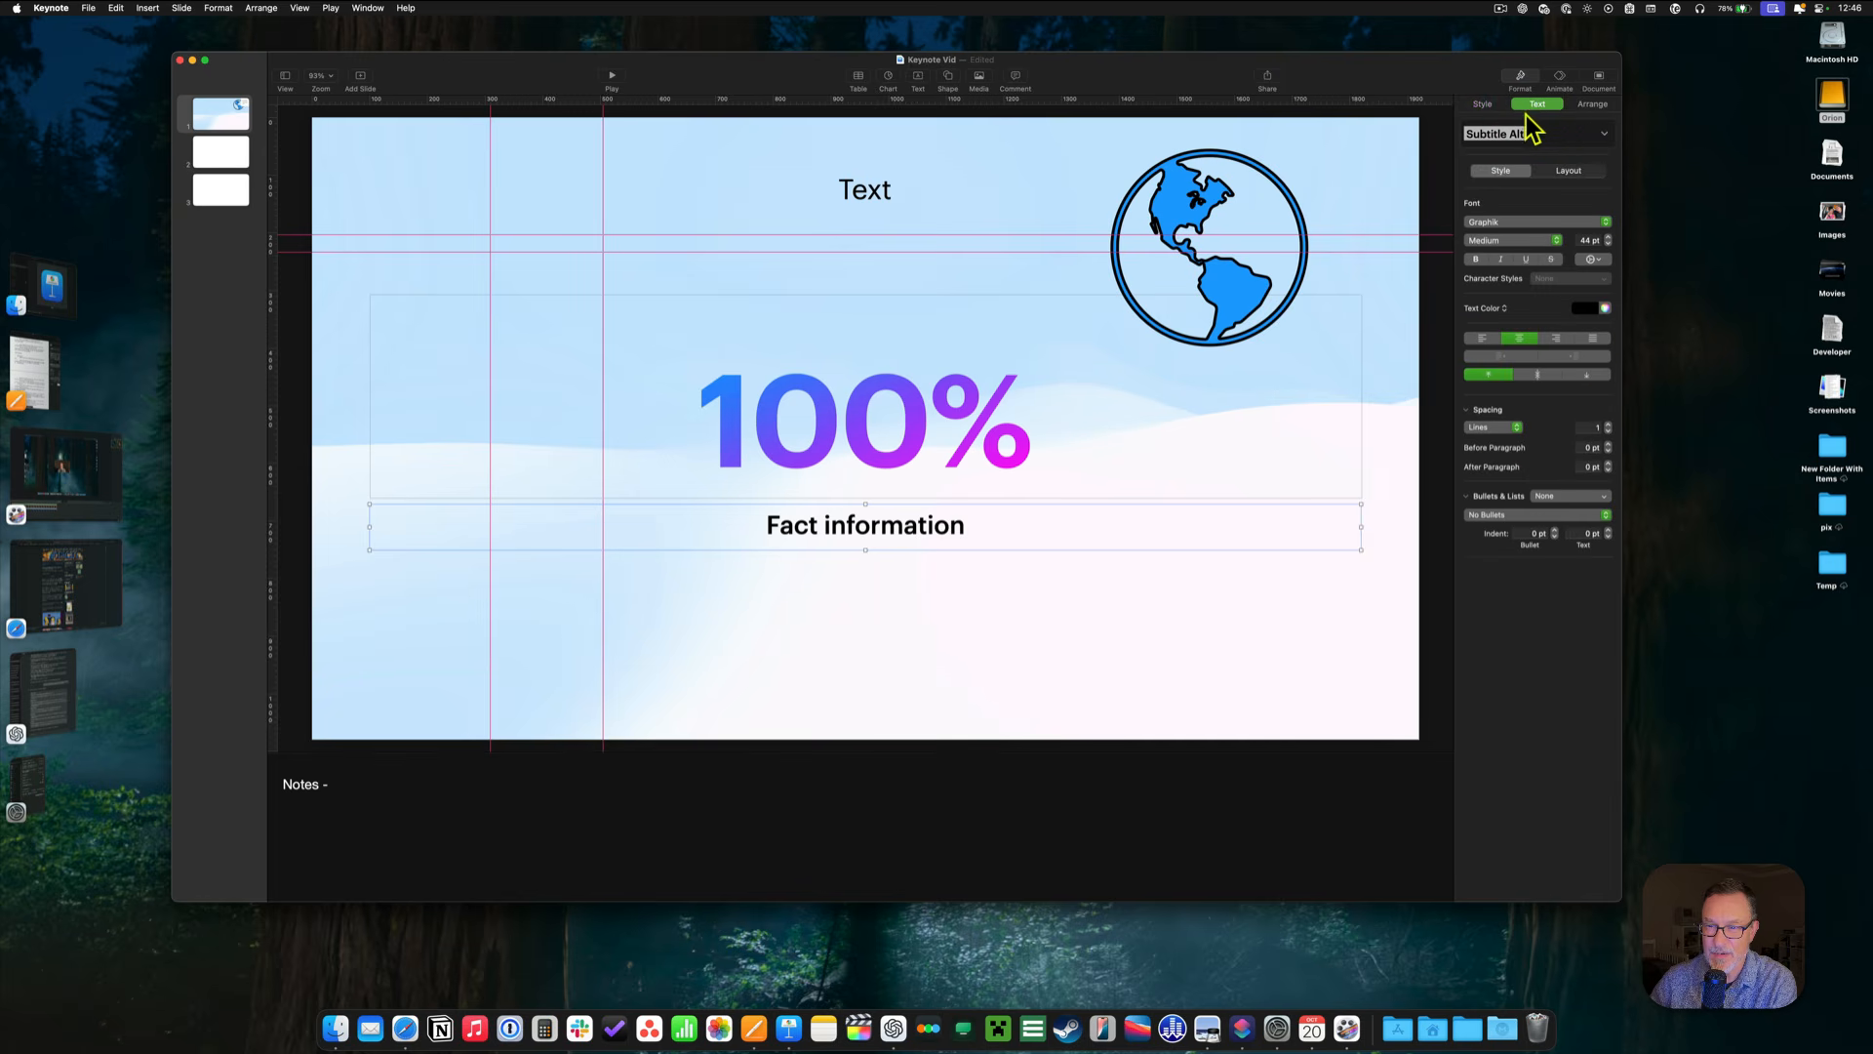
# Keep the Graphik font and horizontal centring for the "Fact information" text and align it vertically to the middle of its box.
pyautogui.click(1514, 225)
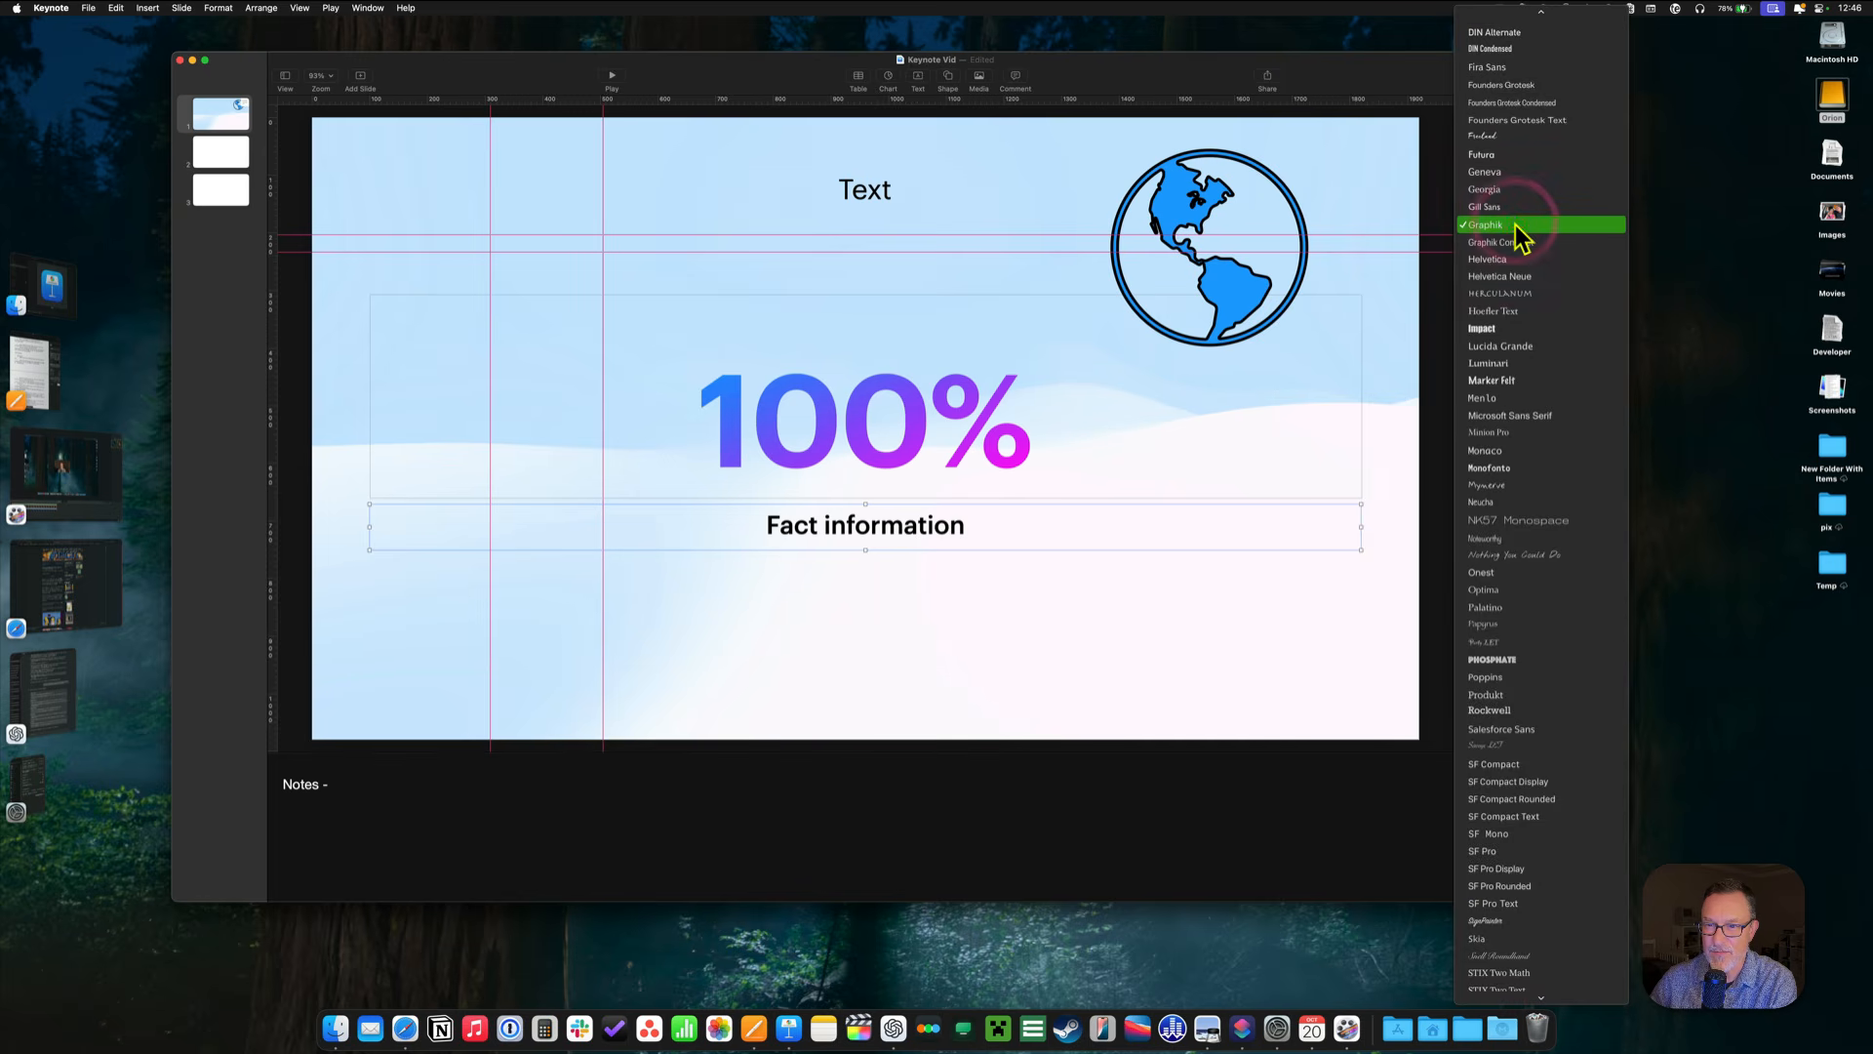
pyautogui.click(1514, 224)
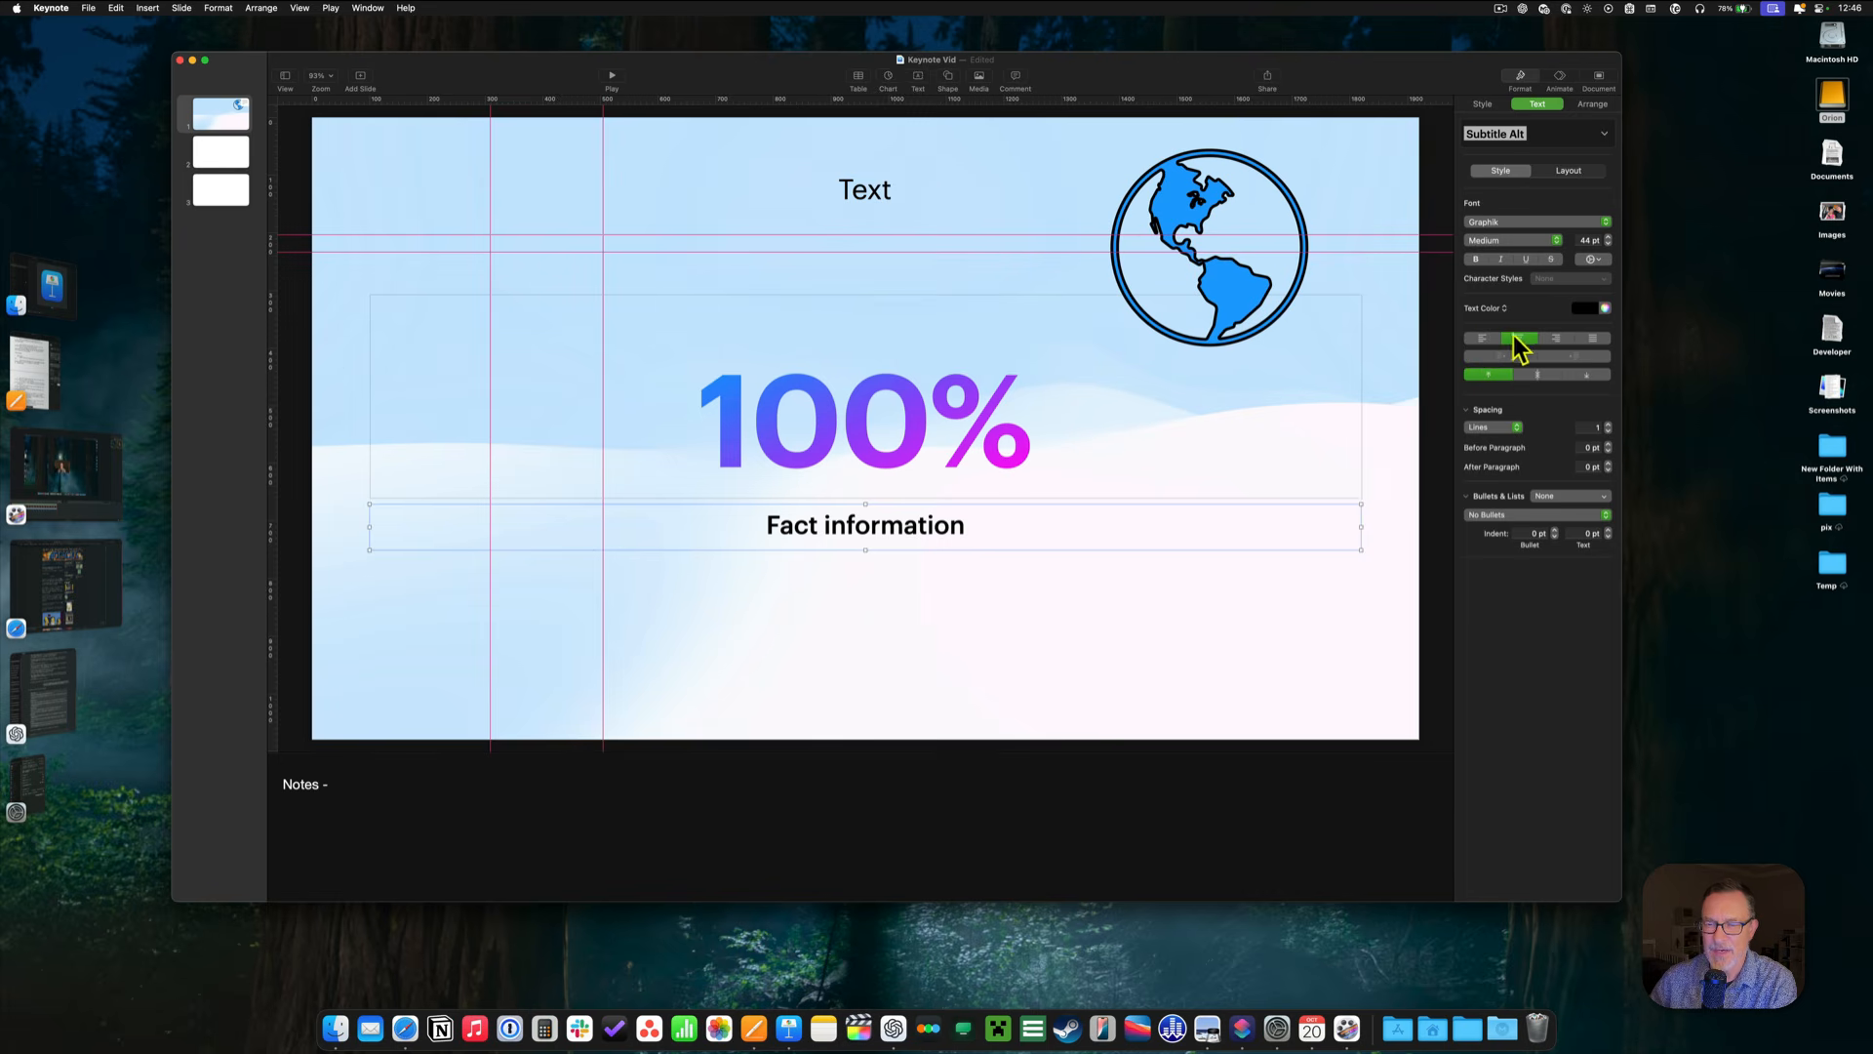
pyautogui.click(1495, 339)
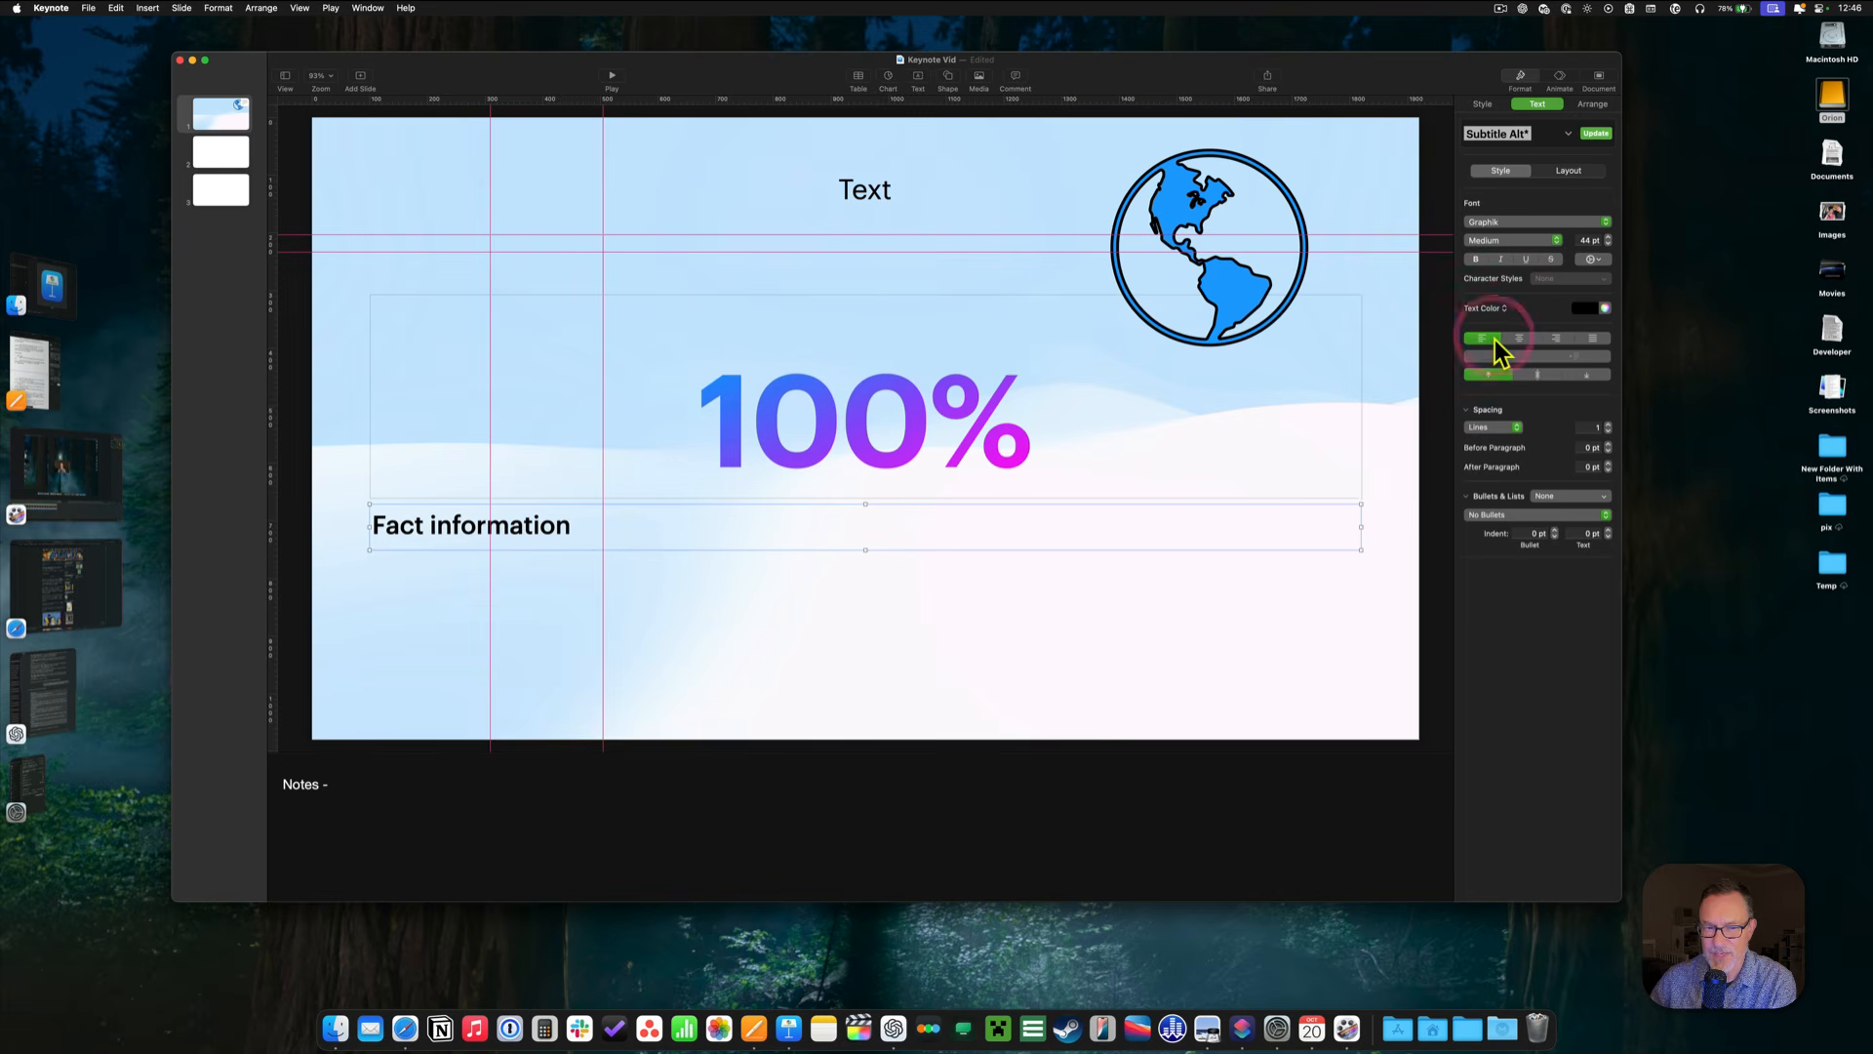
pyautogui.click(1527, 339)
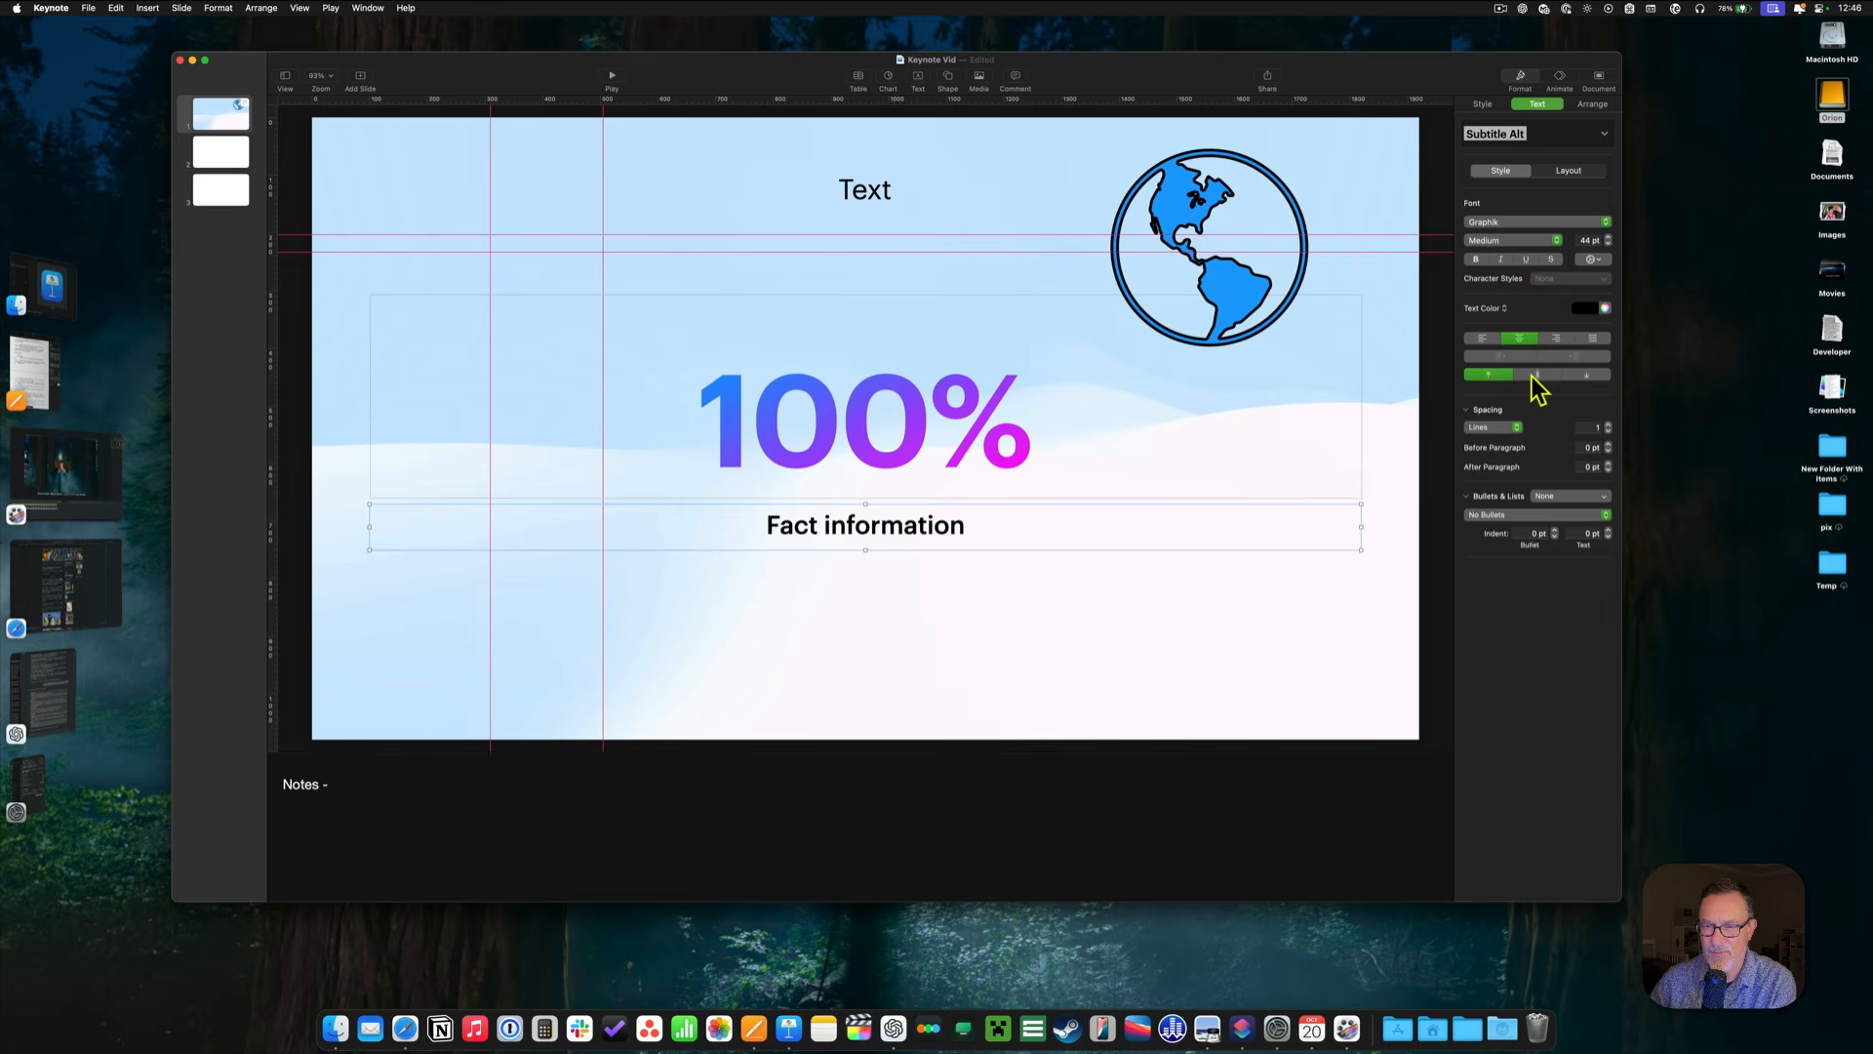
pyautogui.click(1537, 375)
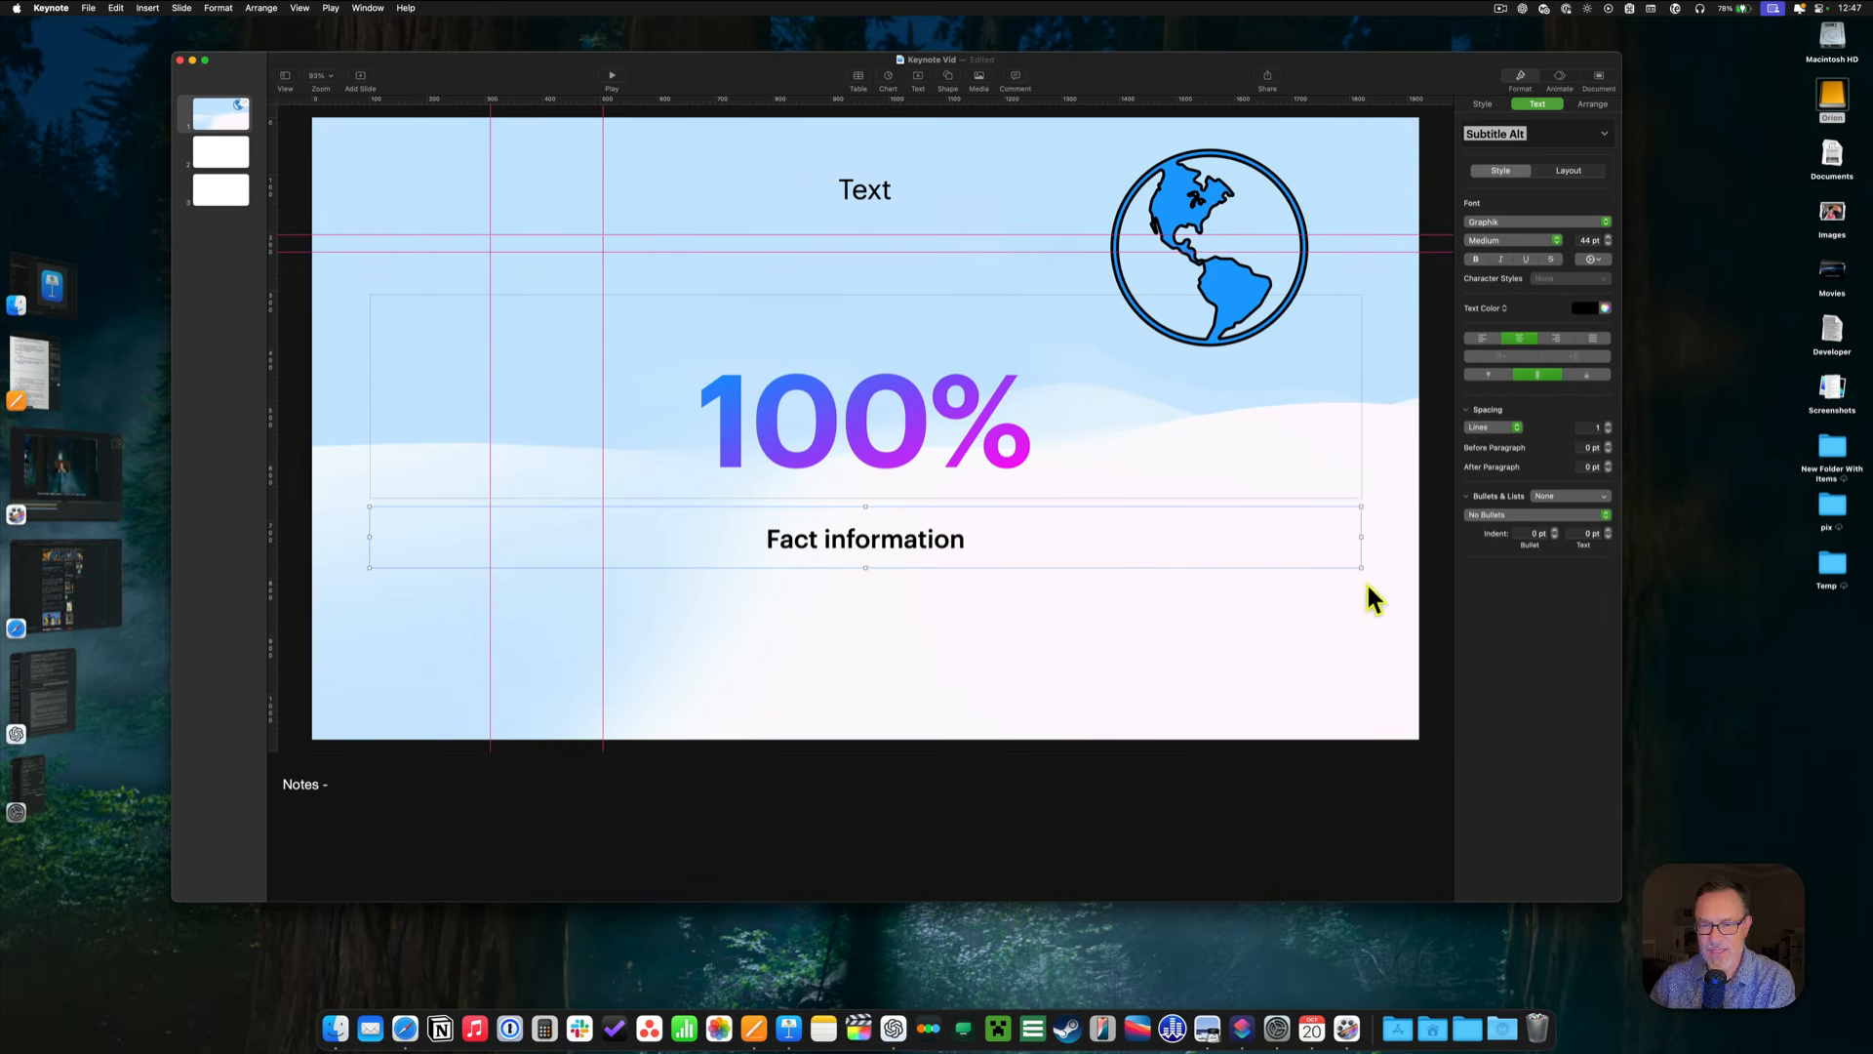
pyautogui.click(1415, 518)
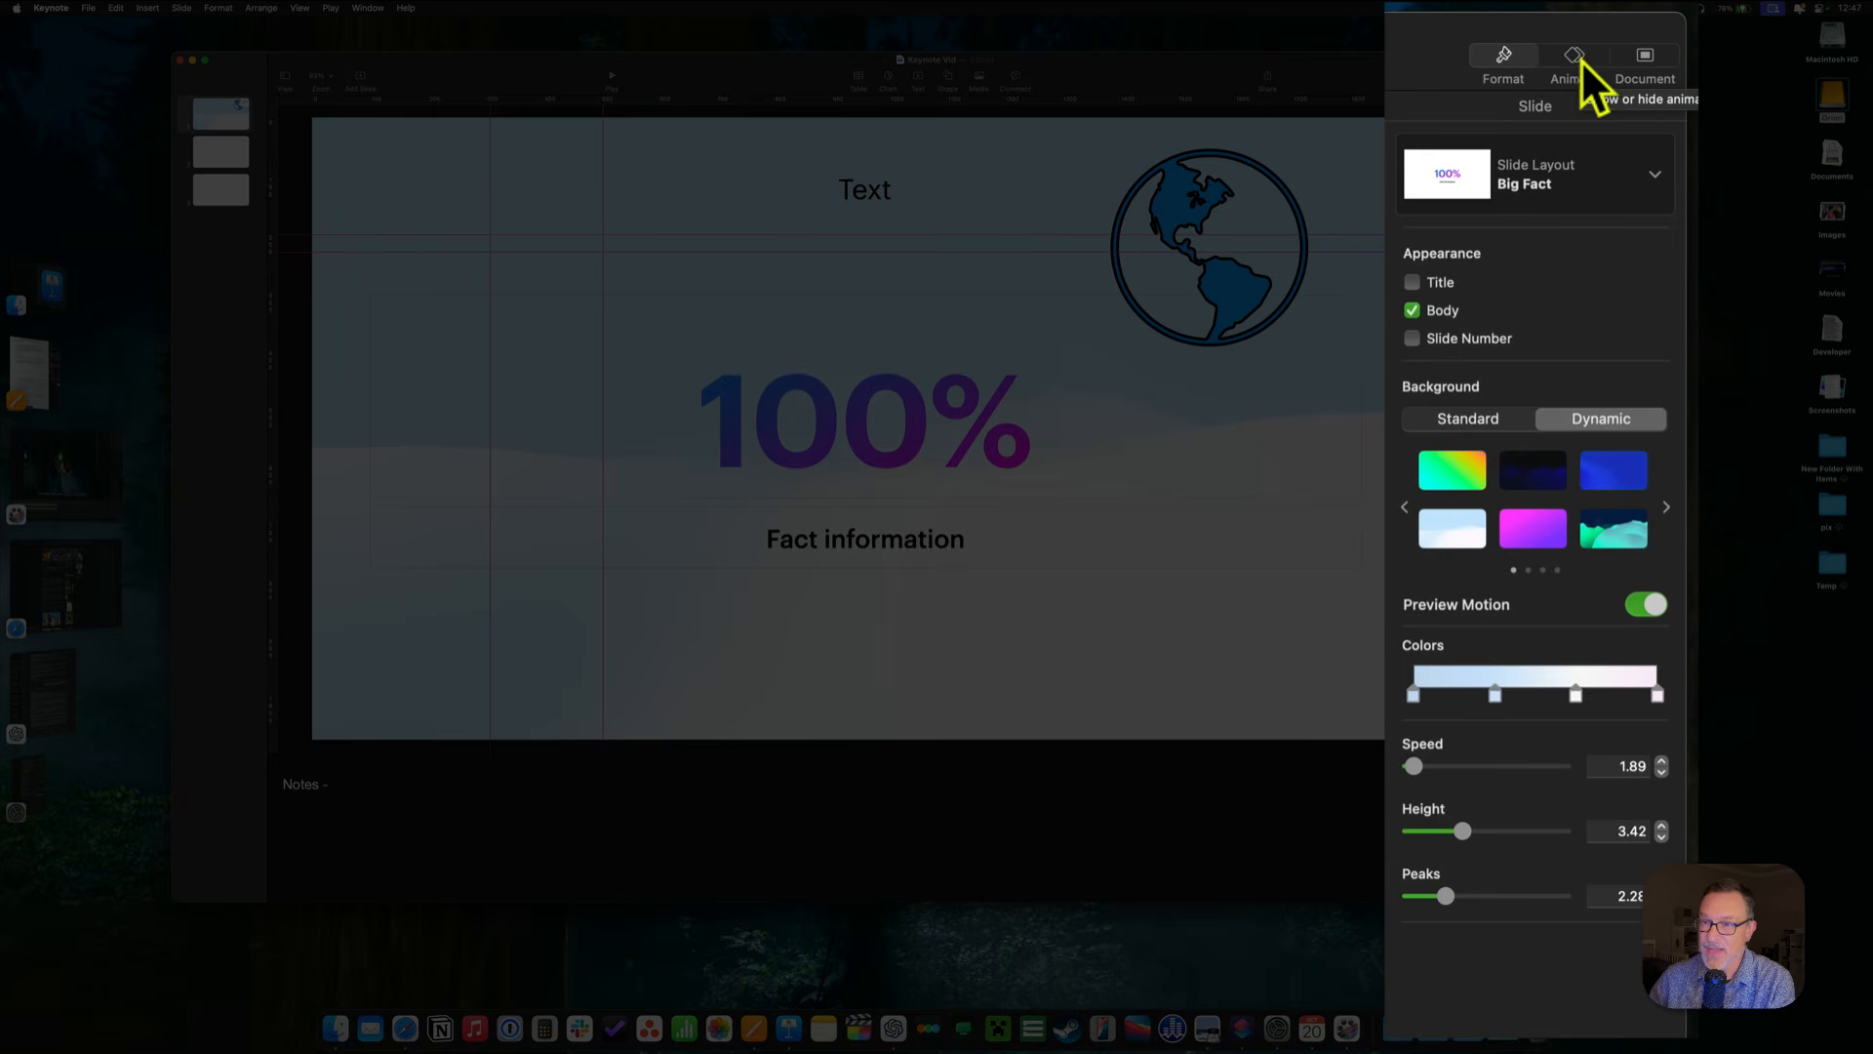
# Examine the slide's transition settings and the Build In and Action animation options for the globe.
pyautogui.click(1578, 57)
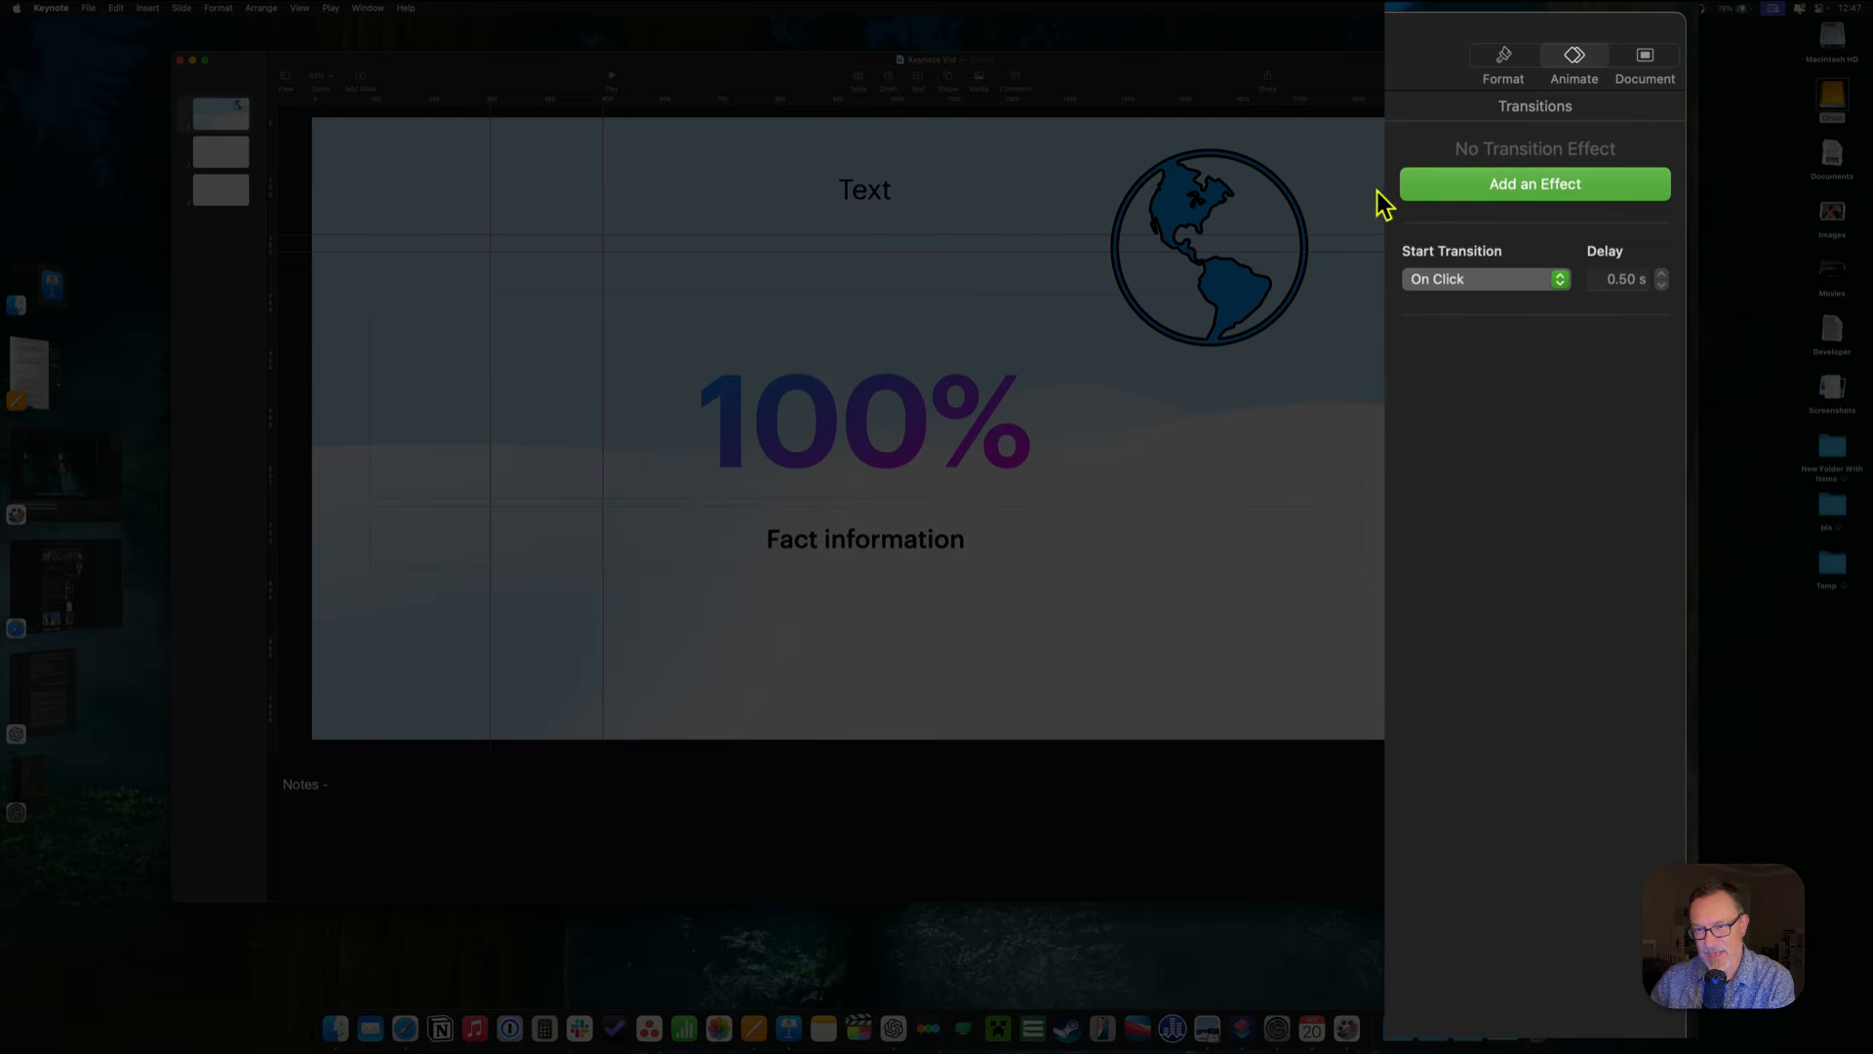
pyautogui.click(1175, 193)
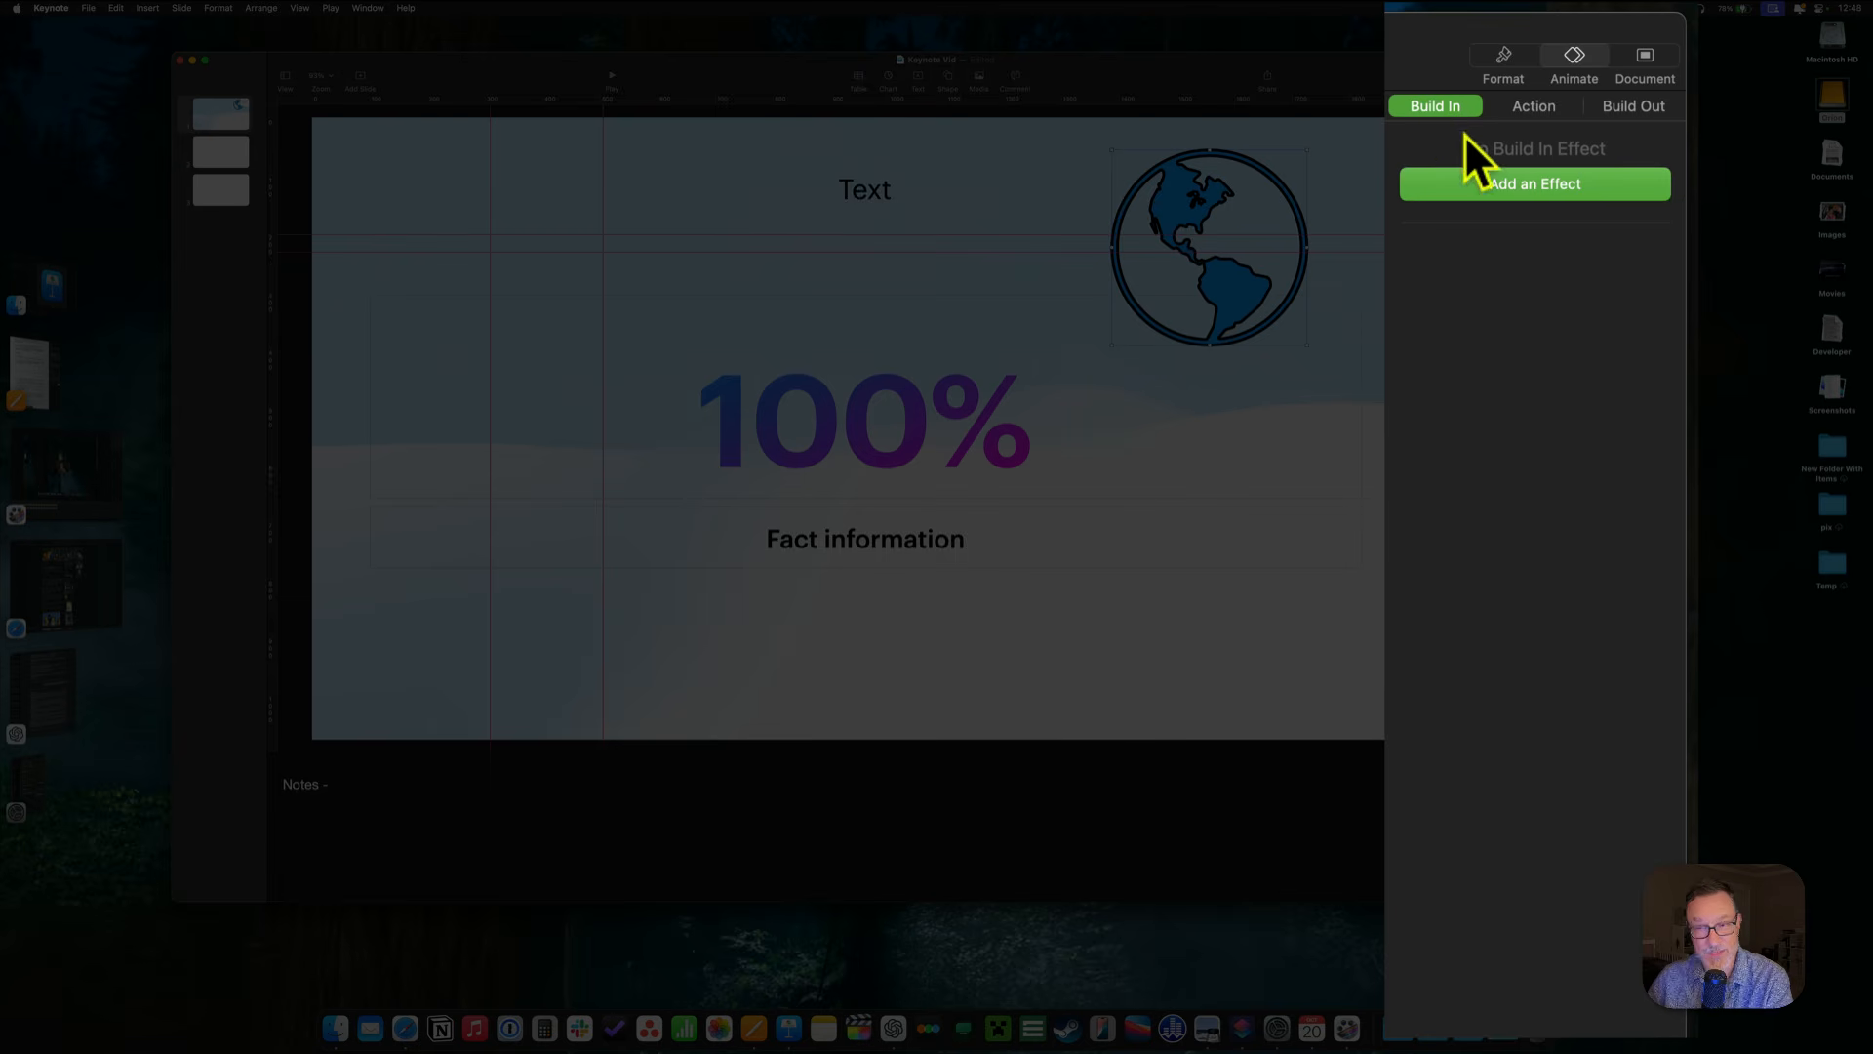
pyautogui.click(1536, 103)
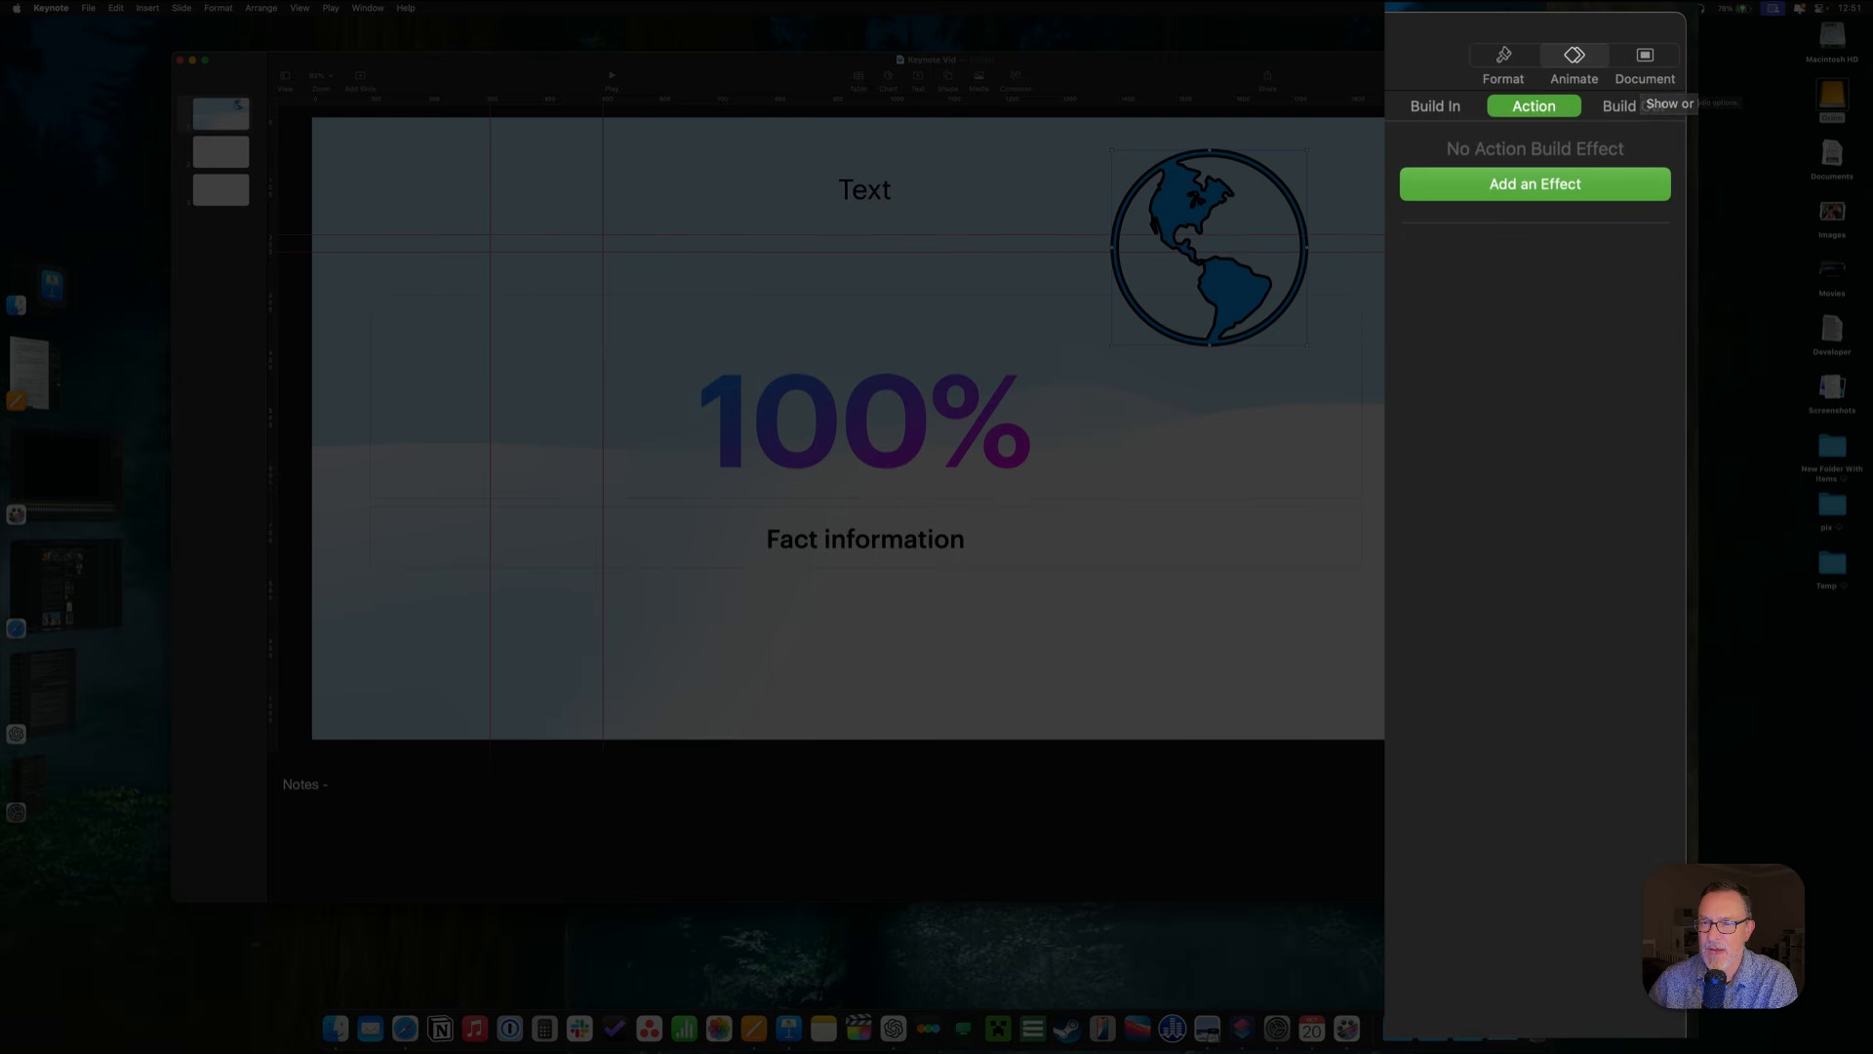
pyautogui.click(1358, 176)
# Browse replacement themes in the document settings, select Dynamic Waves Light and cancel the theme change.
pyautogui.click(1644, 55)
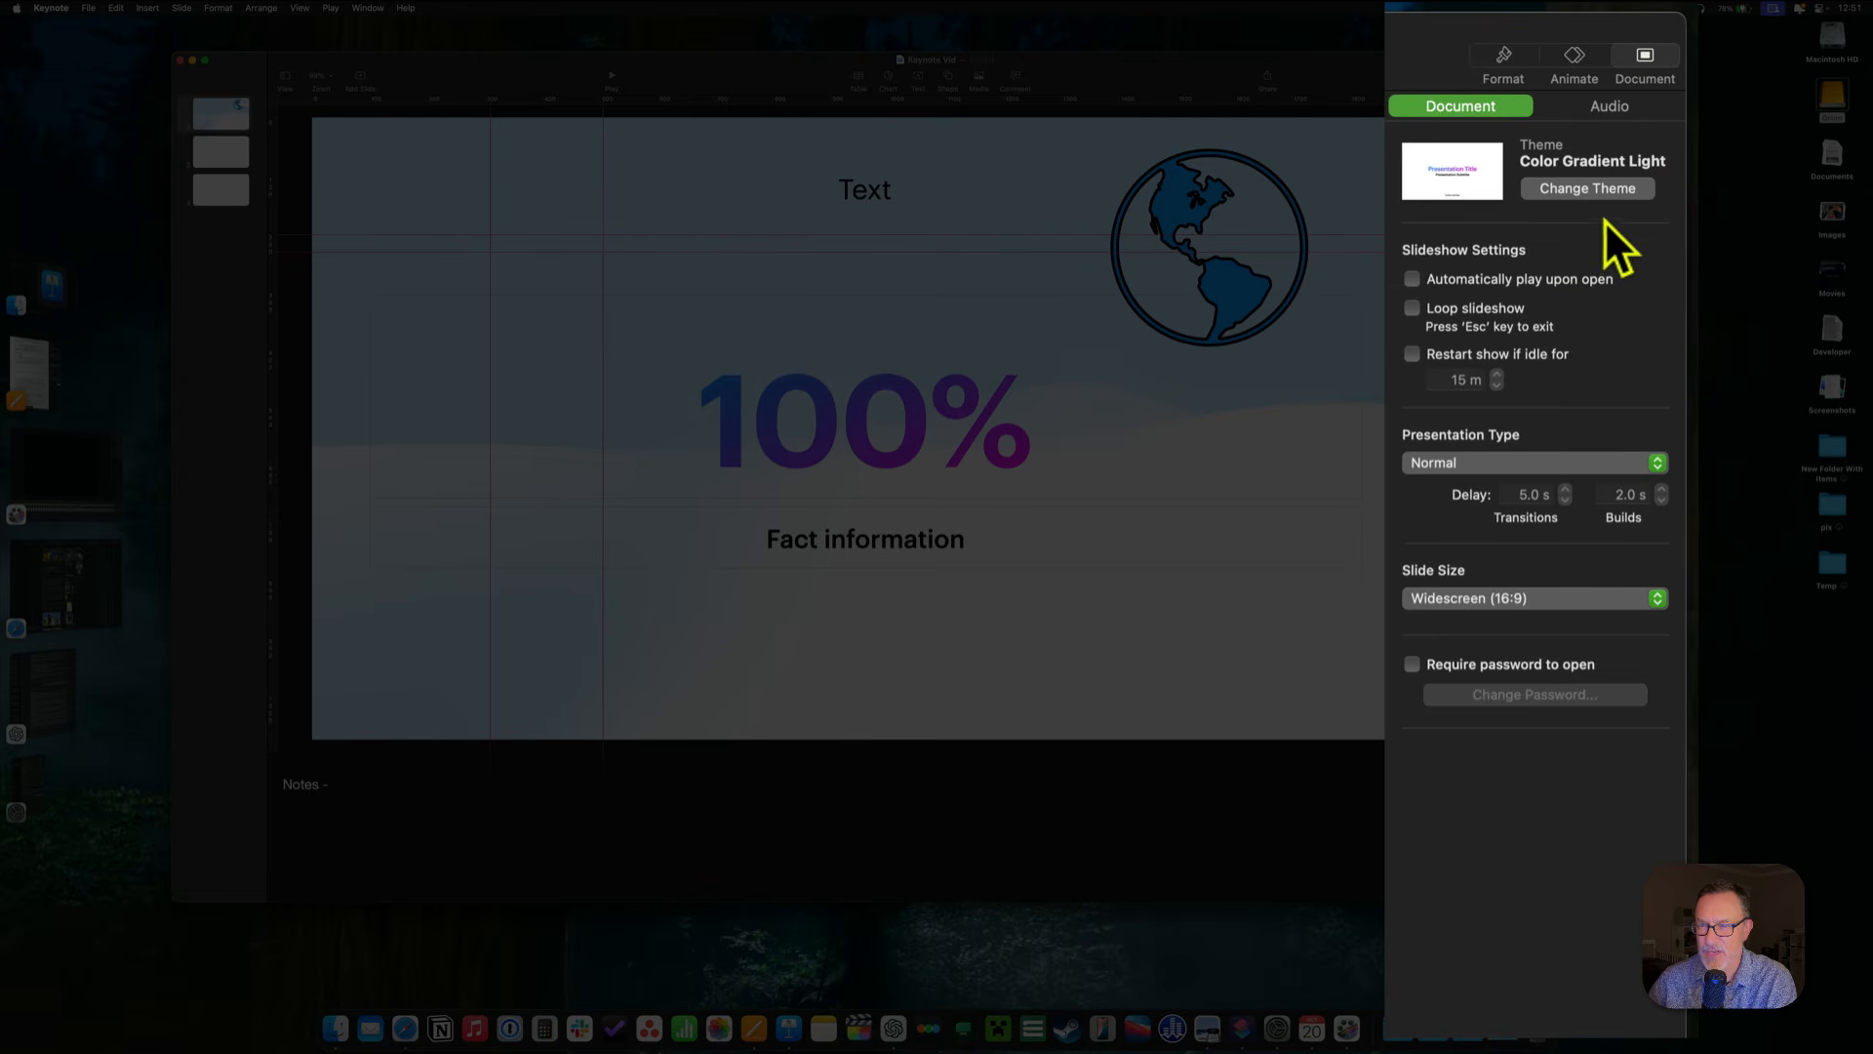
pyautogui.click(1553, 186)
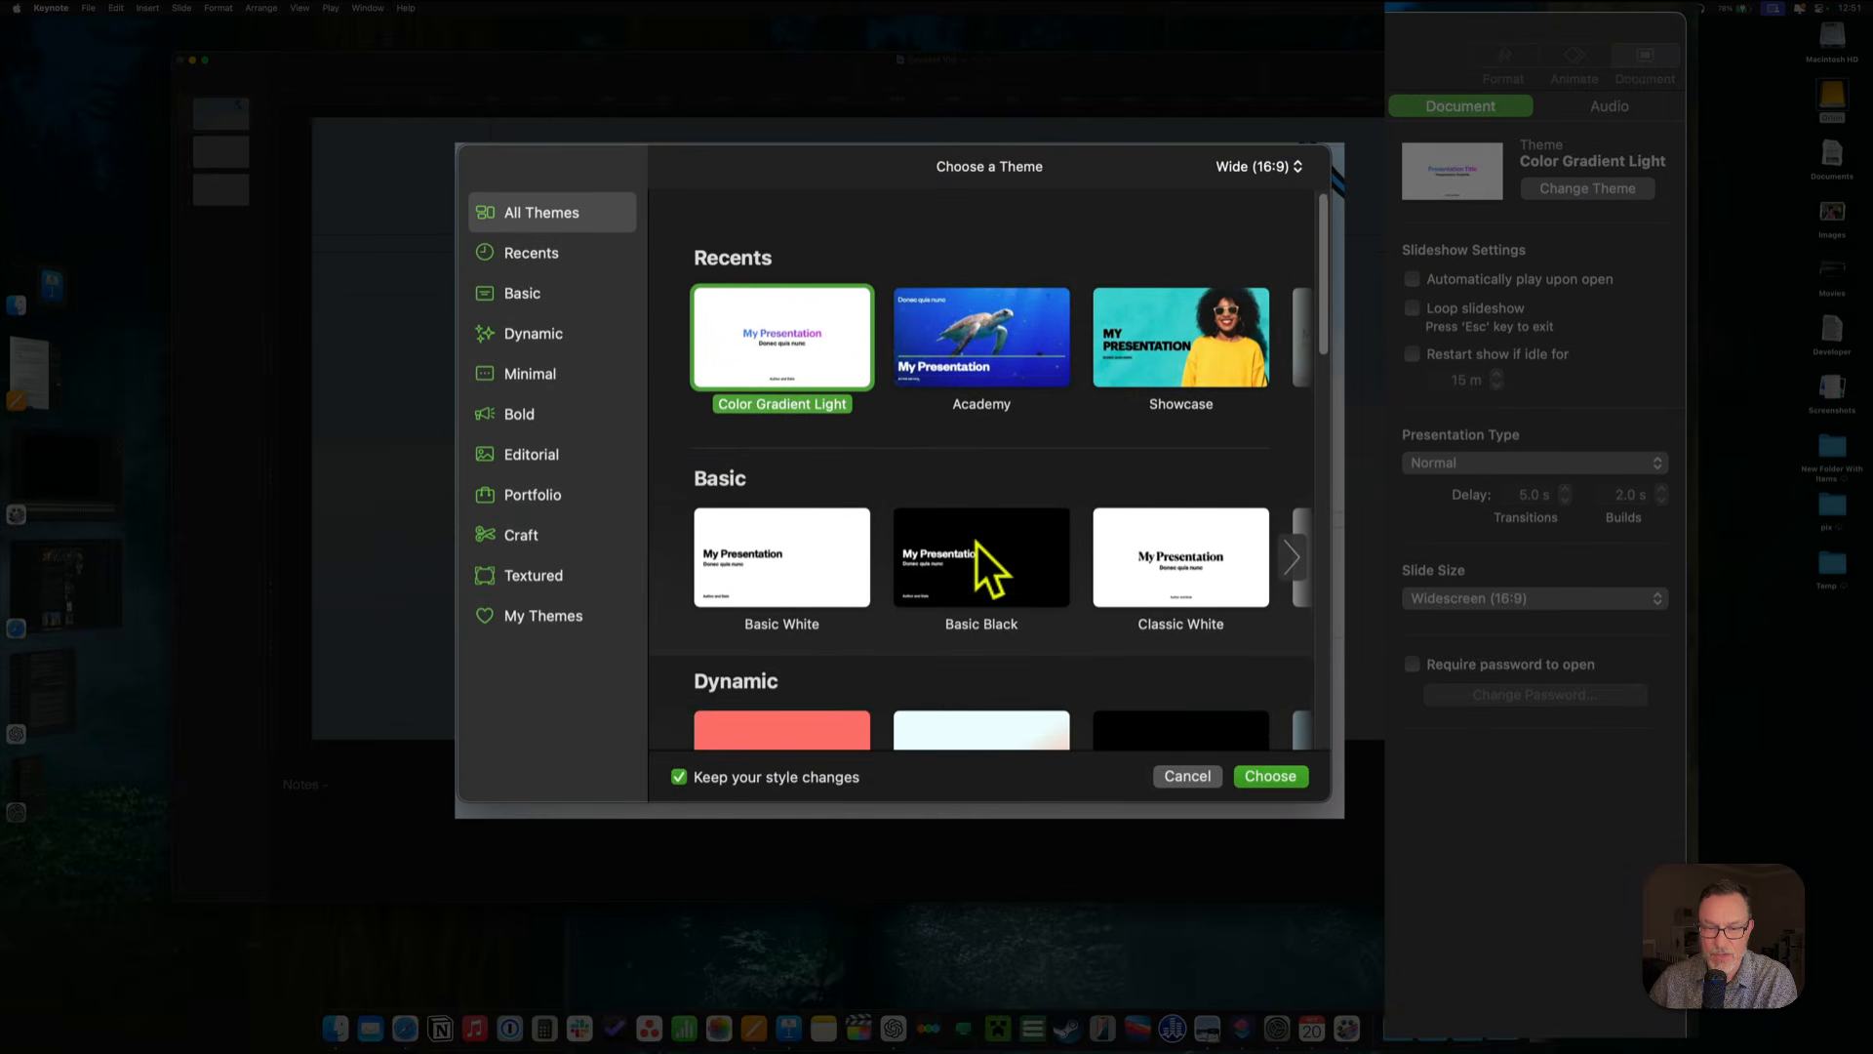
pyautogui.scroll(-1, 976, 546)
pyautogui.scroll(-2, 975, 586)
pyautogui.click(980, 632)
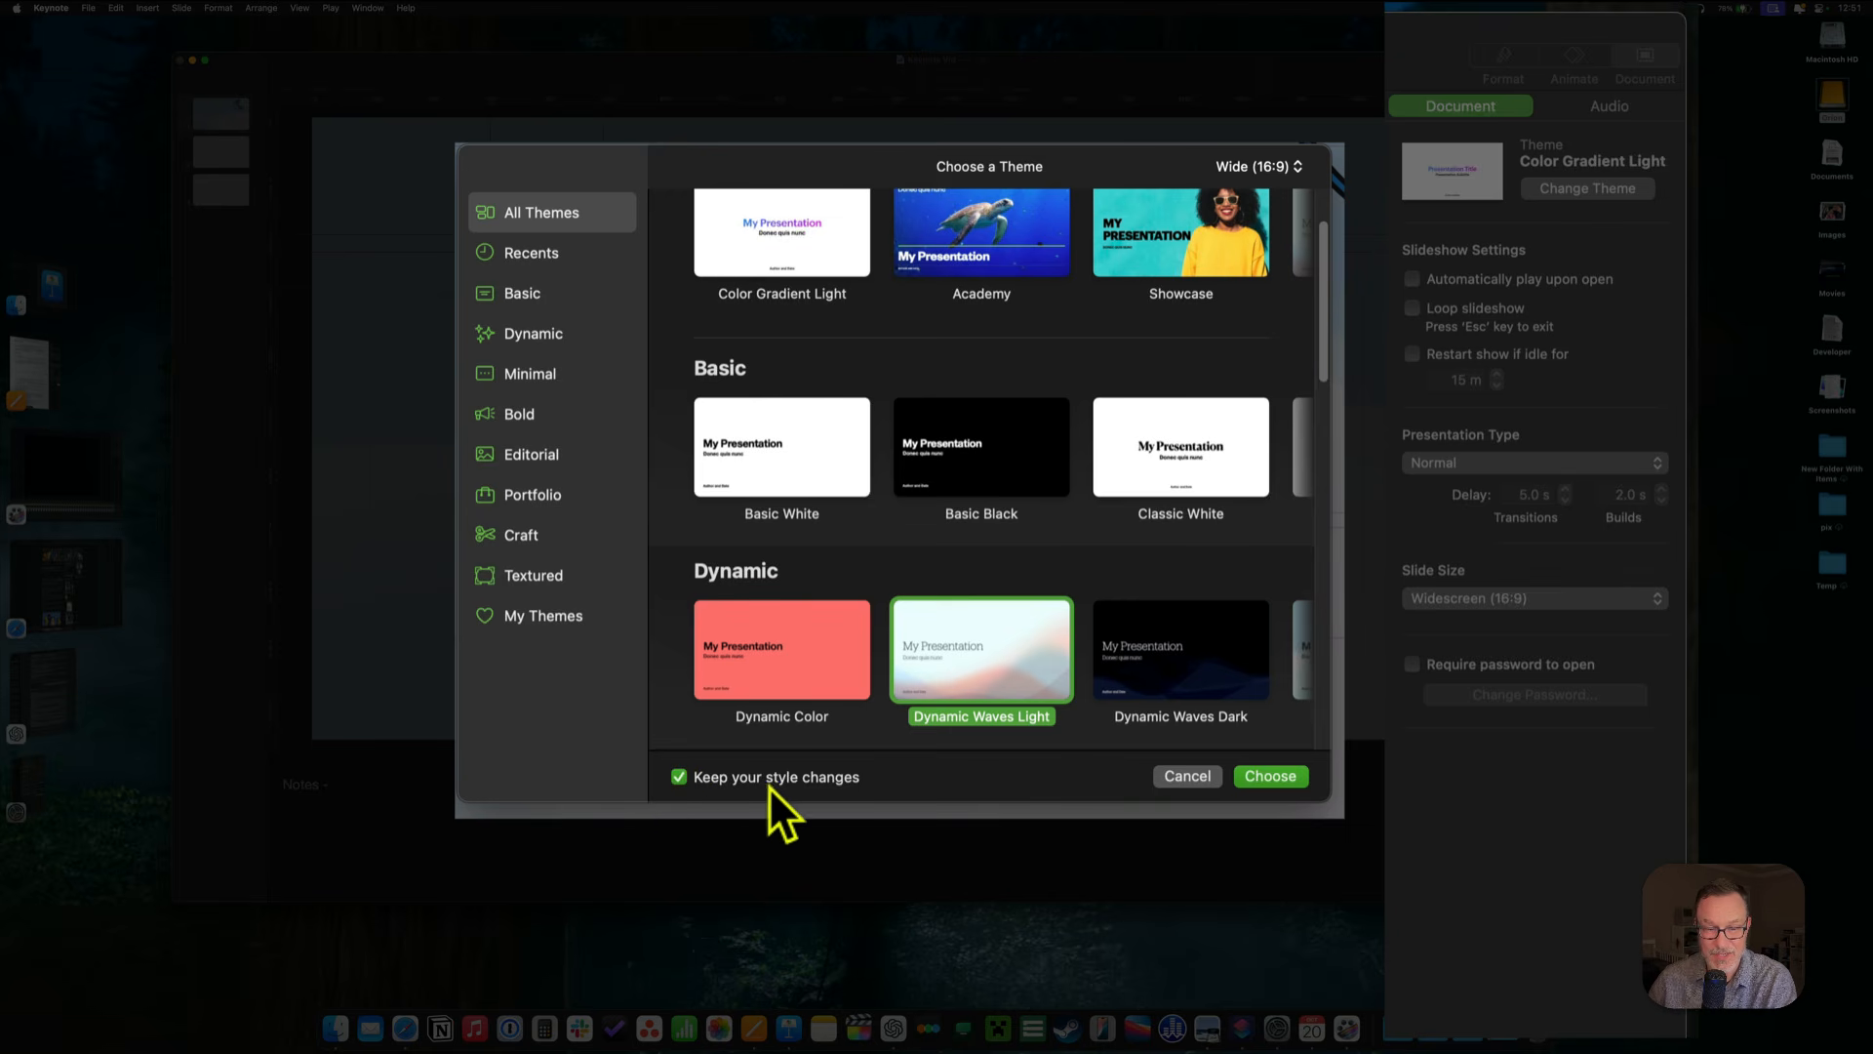
pyautogui.click(1208, 775)
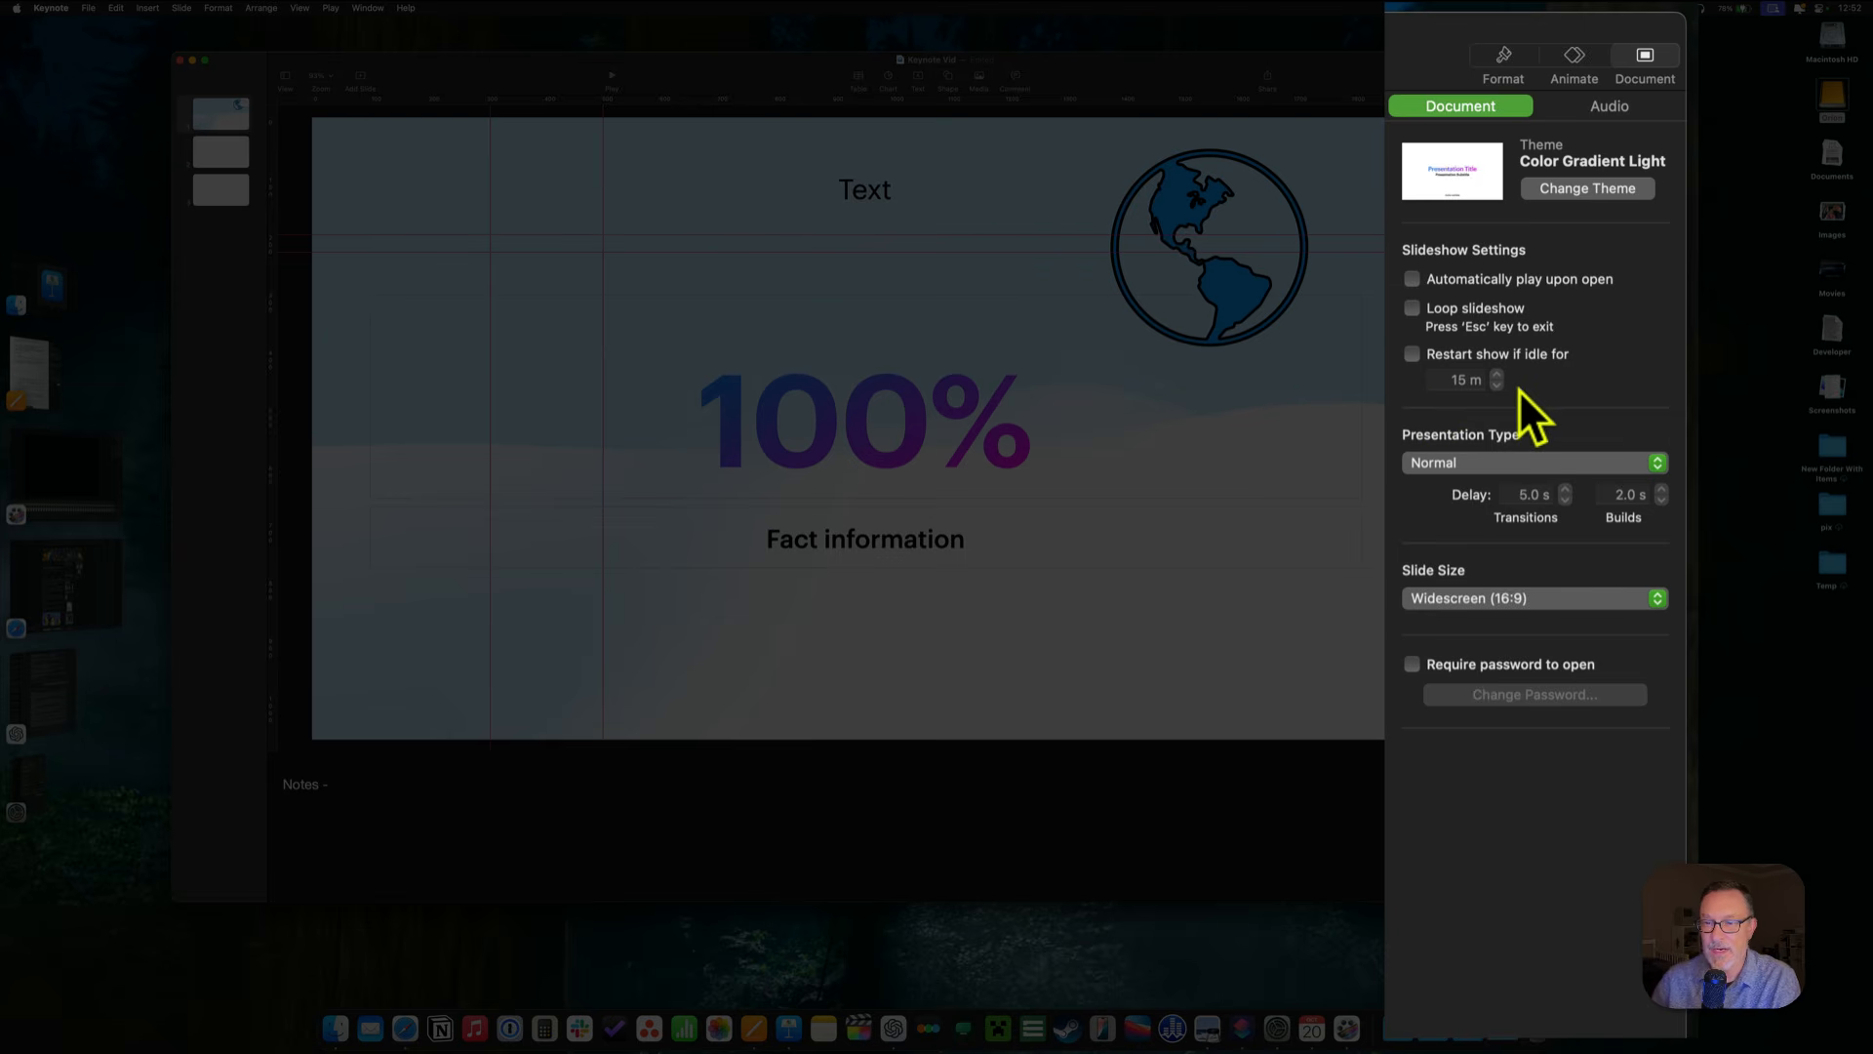
# Check the available presentation types and leave the type at Normal.
pyautogui.click(1484, 466)
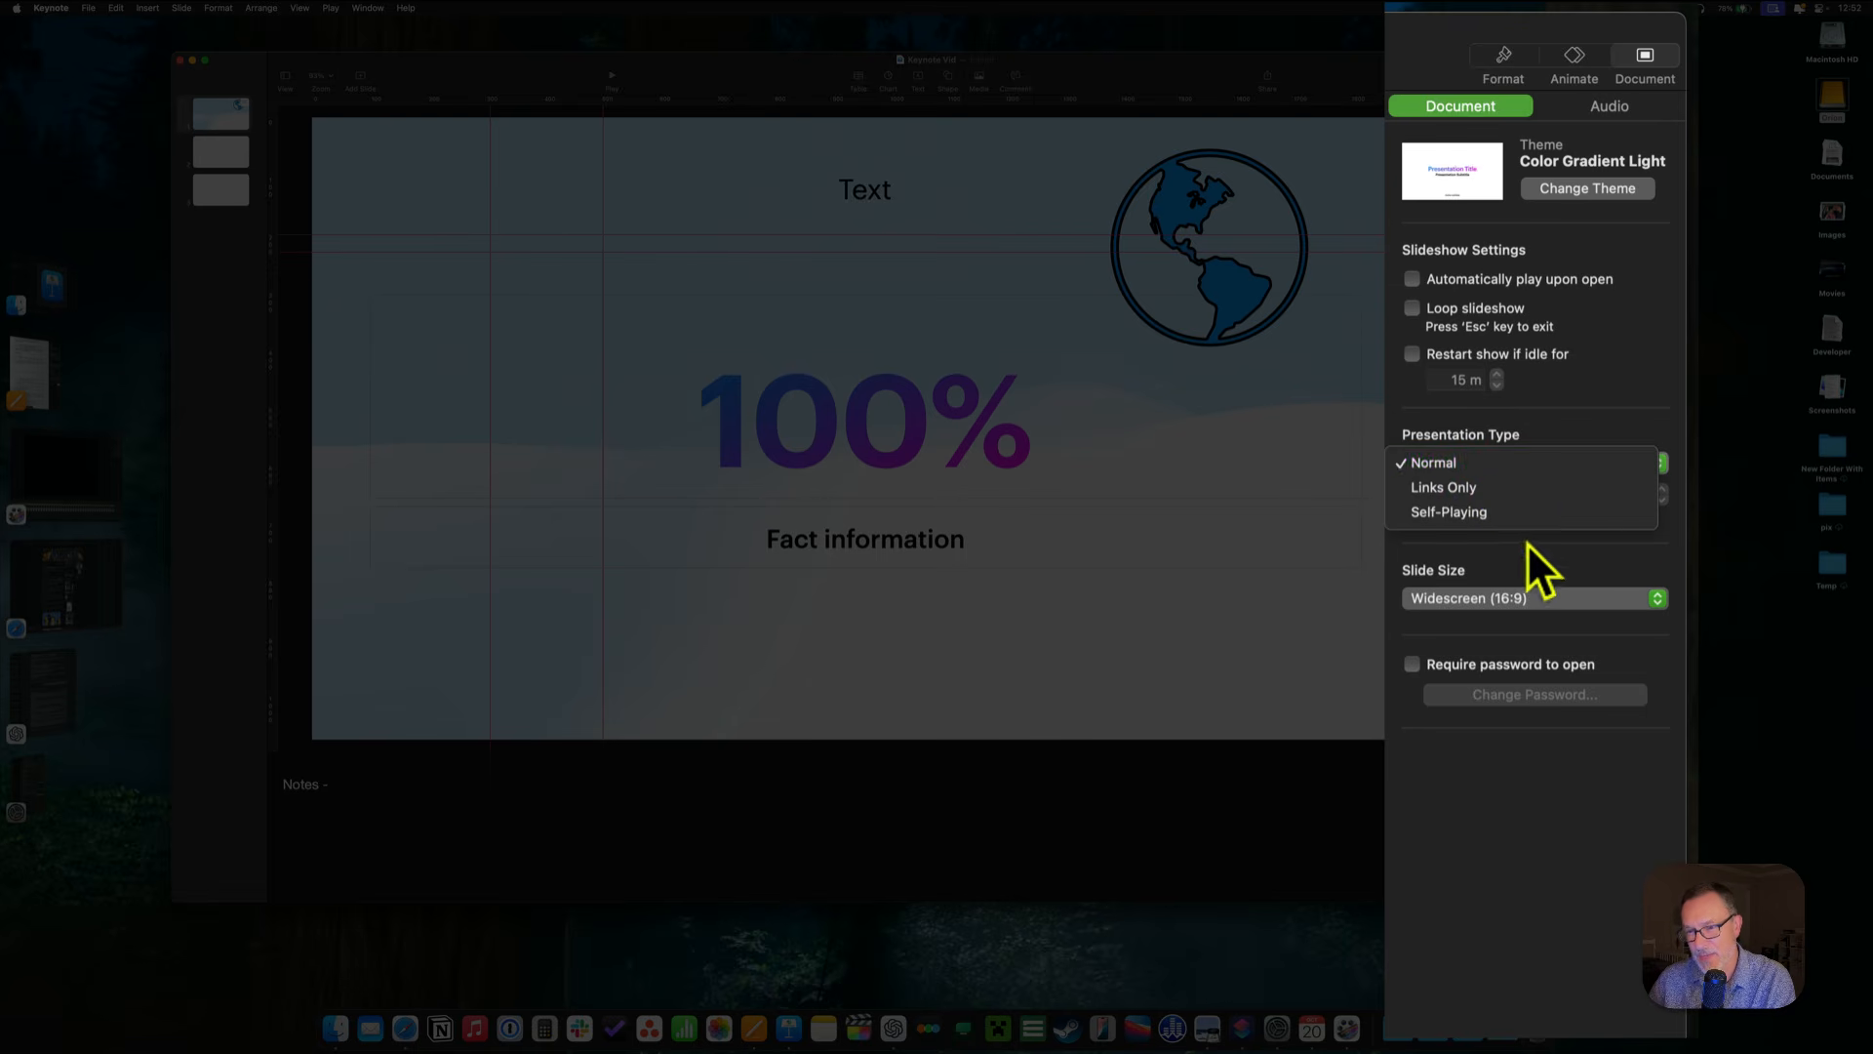
pyautogui.click(1572, 460)
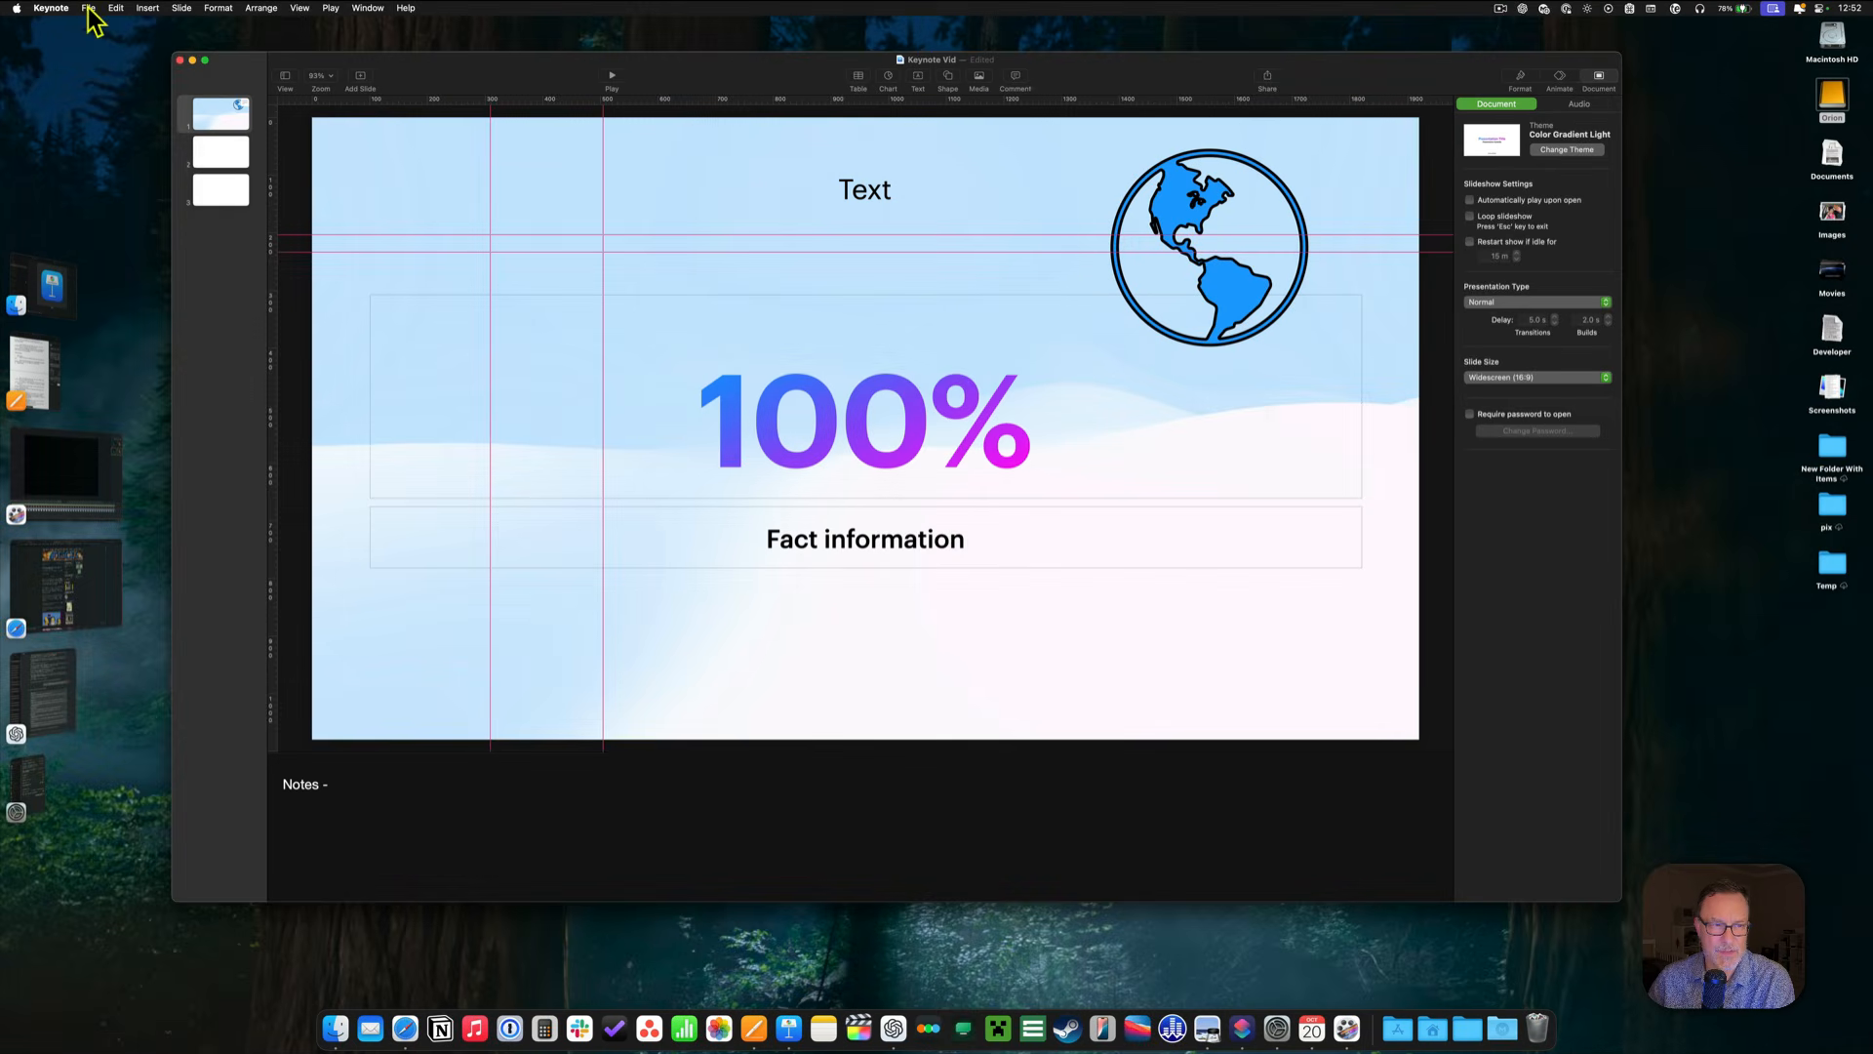
# Check the slide aspect ratios offered when creating a new presentation, and close the theme chooser without creating one.
pyautogui.click(88, 8)
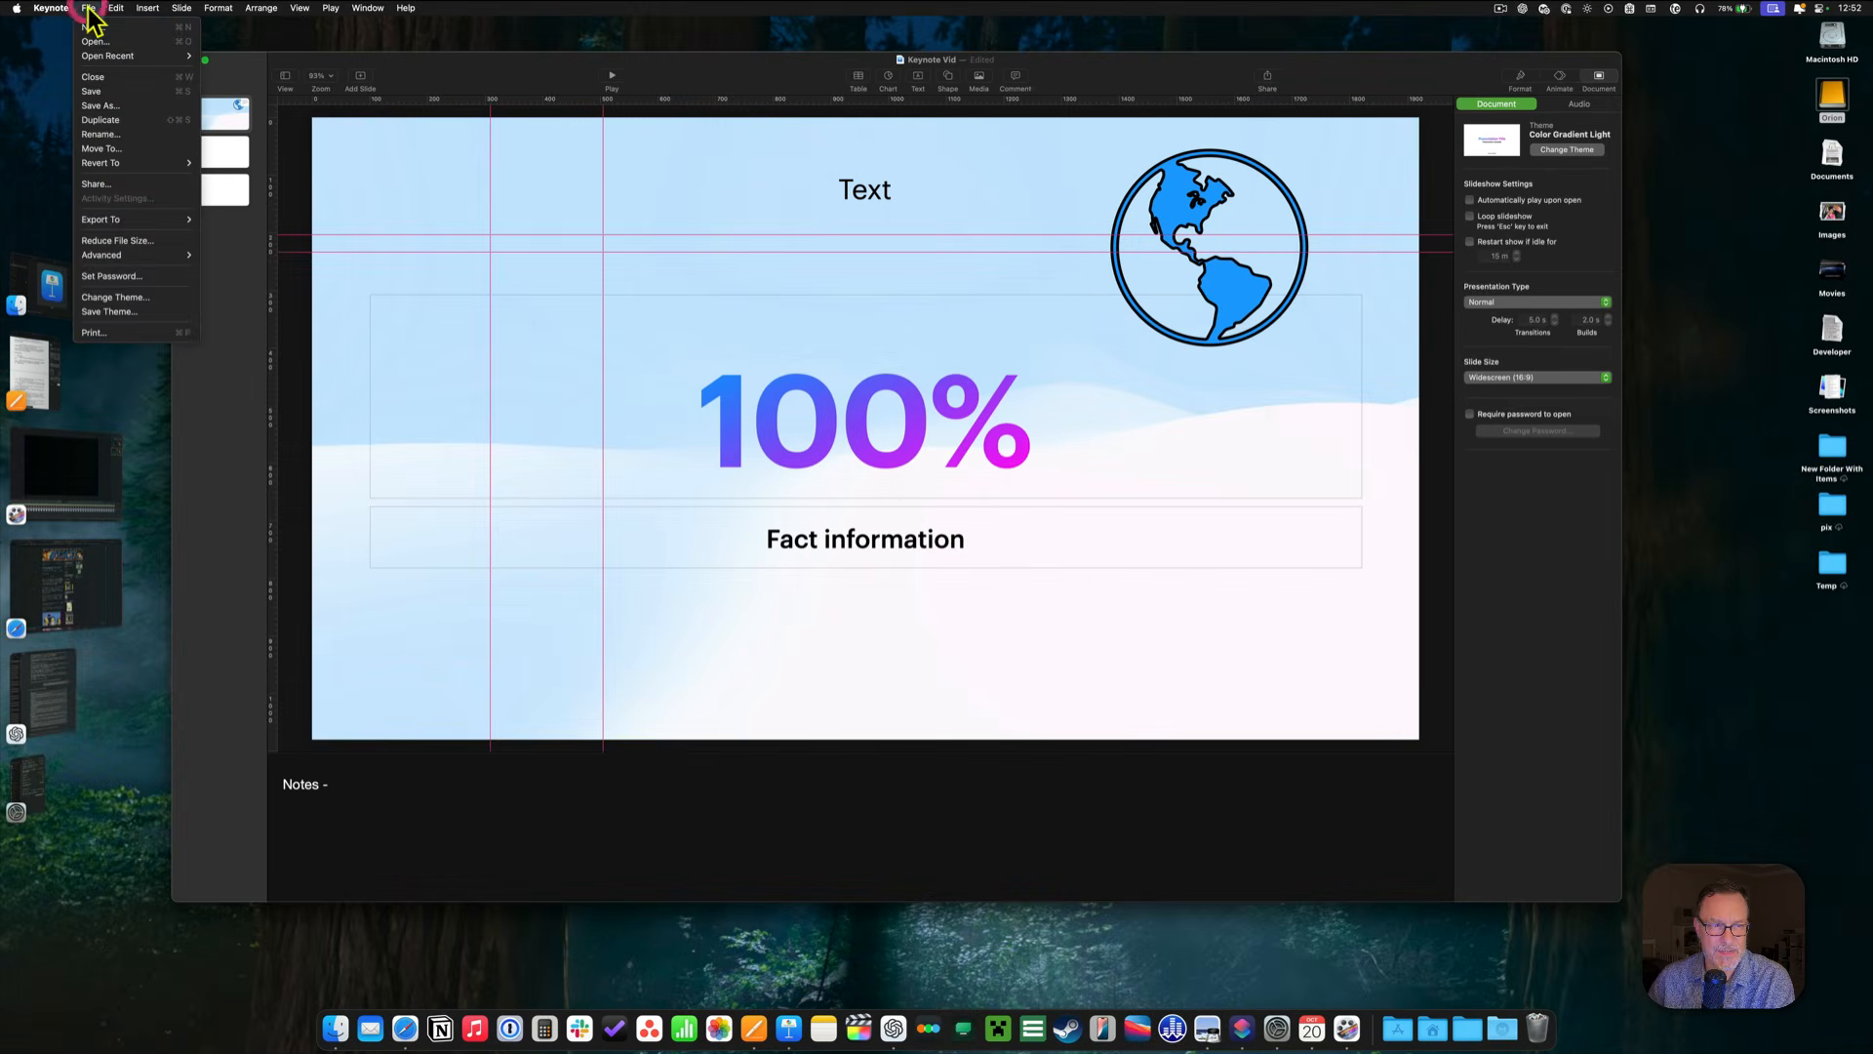
pyautogui.click(90, 27)
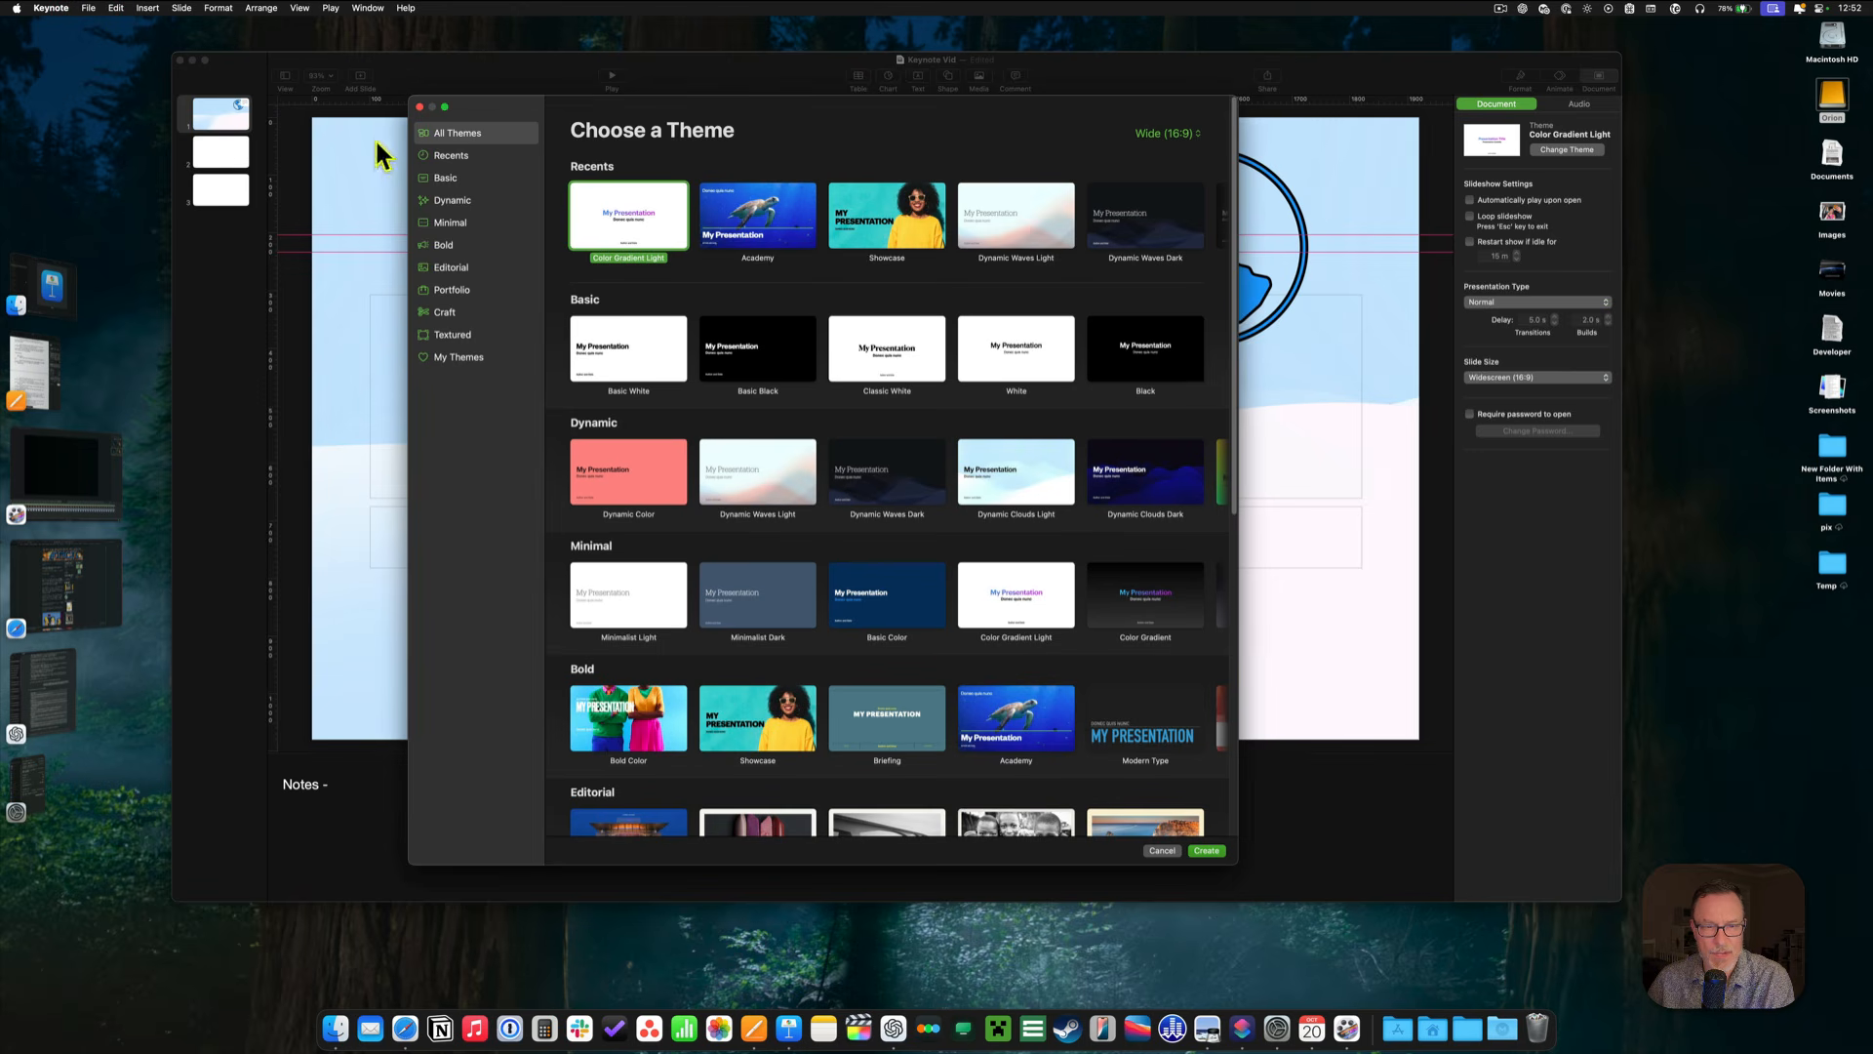
pyautogui.click(1156, 134)
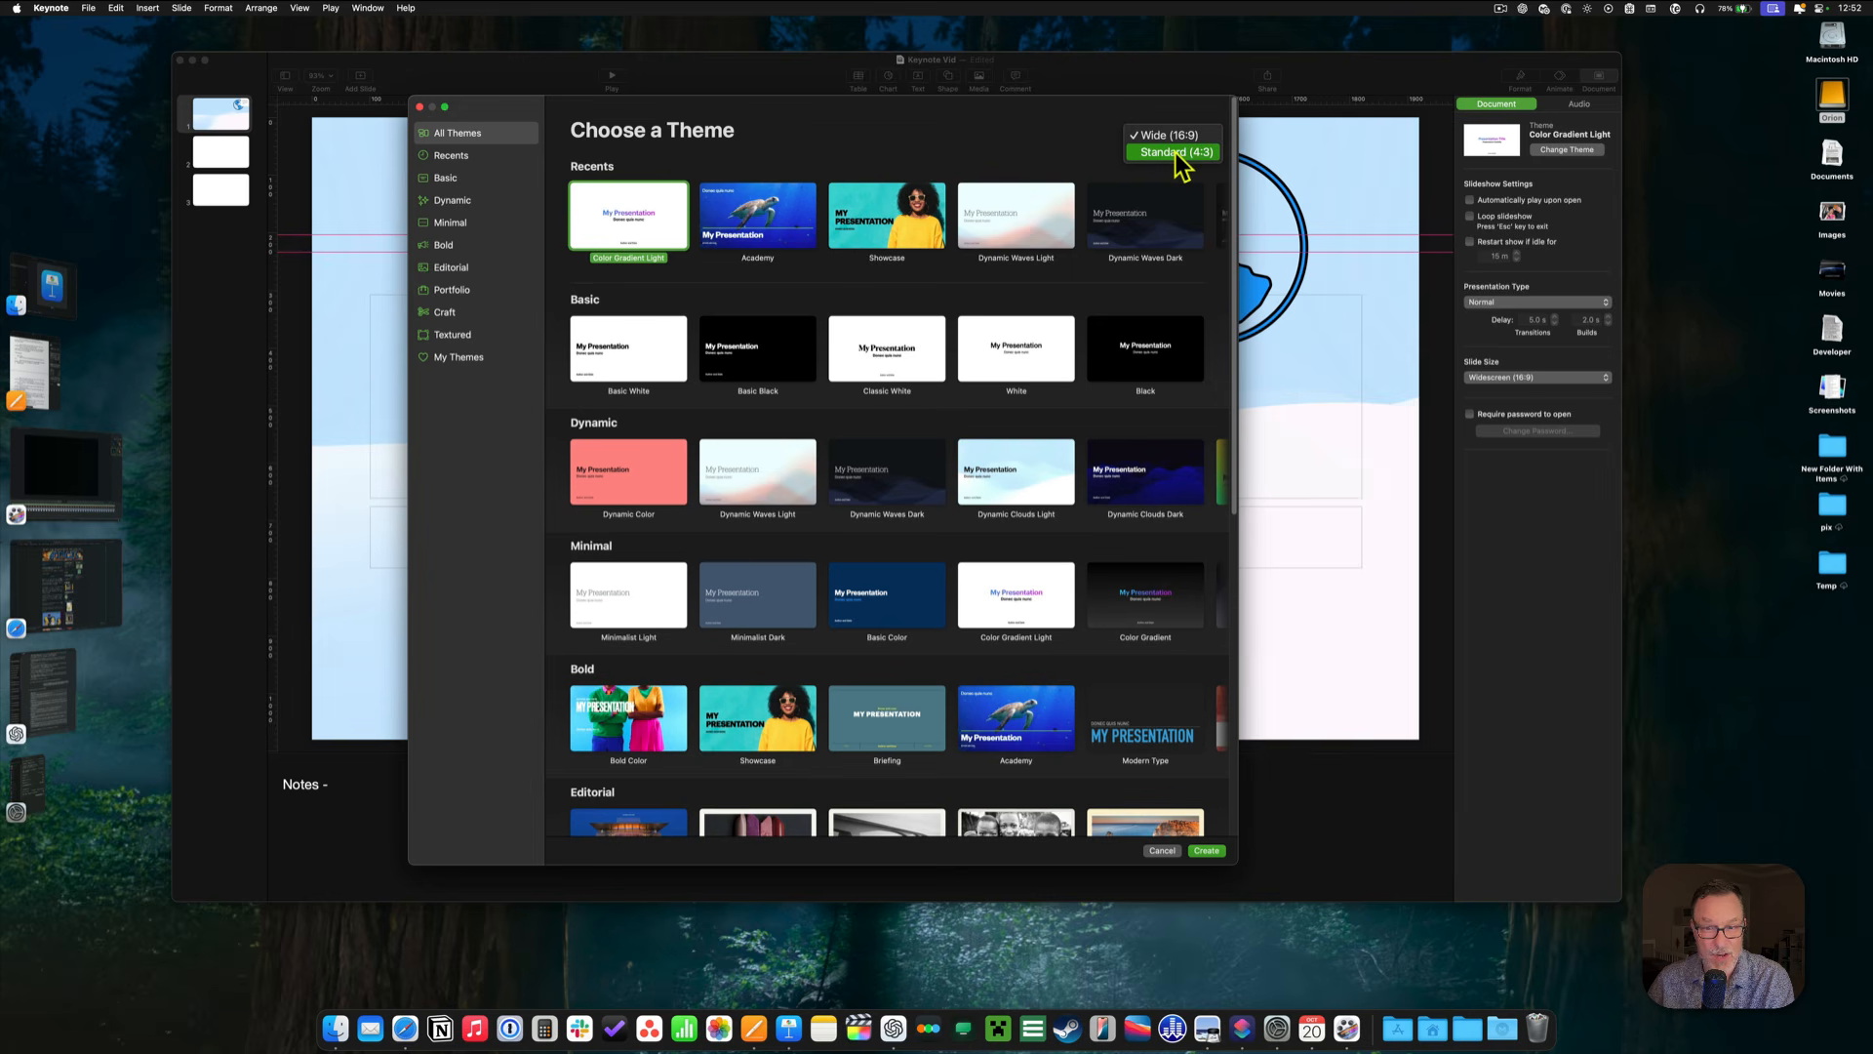
pyautogui.click(1078, 137)
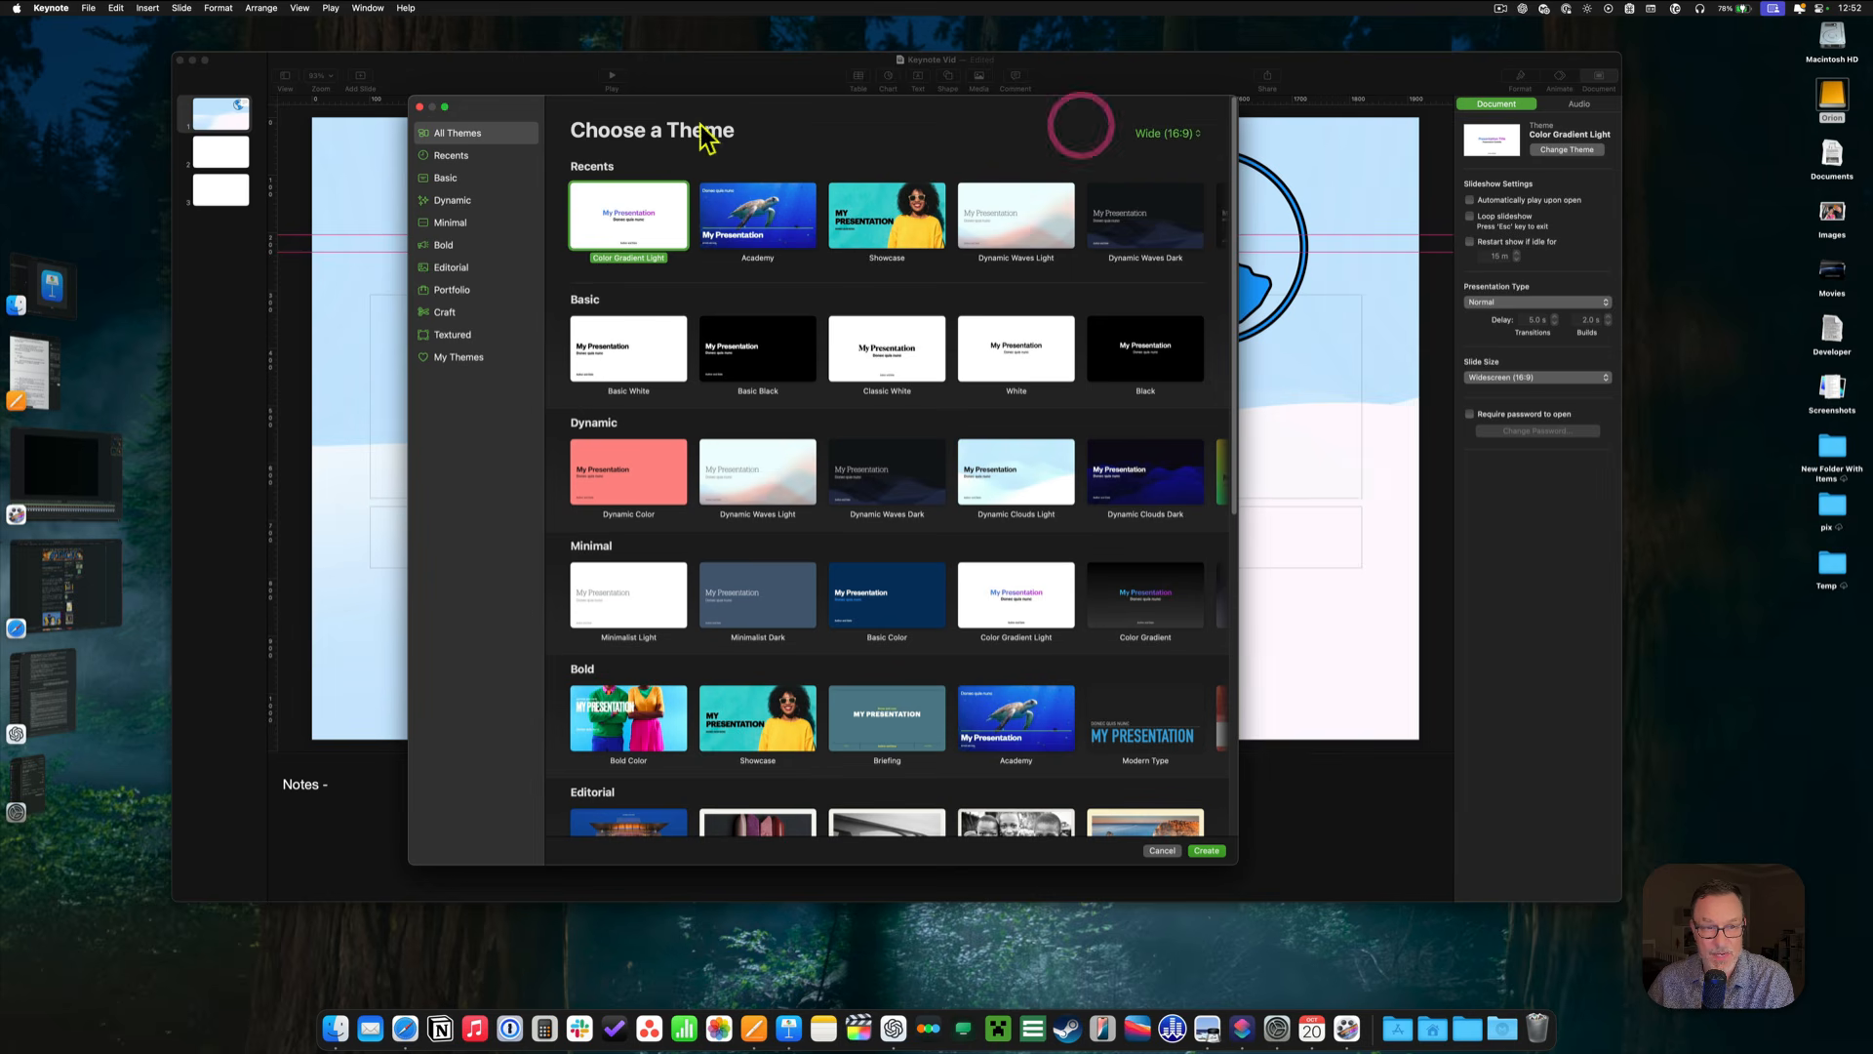
pyautogui.click(419, 107)
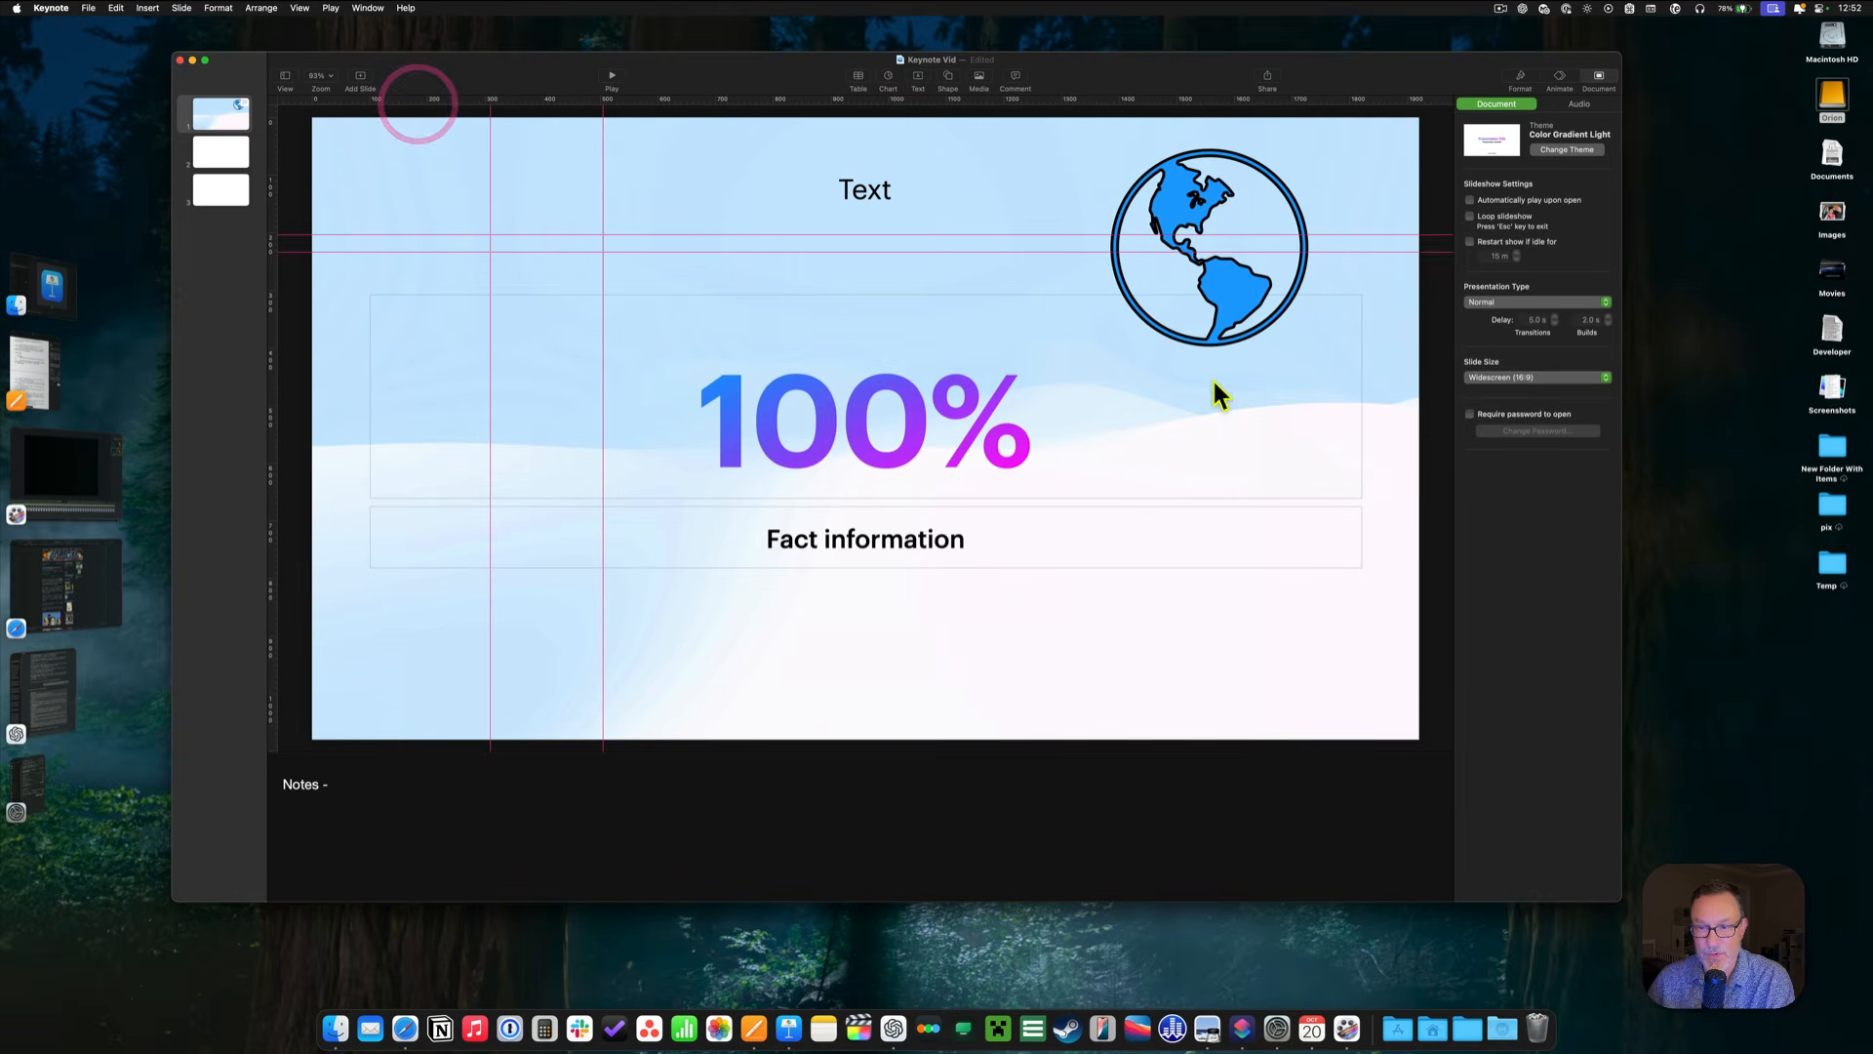
# Check the available slide sizes and the custom size dialog without changing them, and view the document's audio settings.
pyautogui.click(1565, 378)
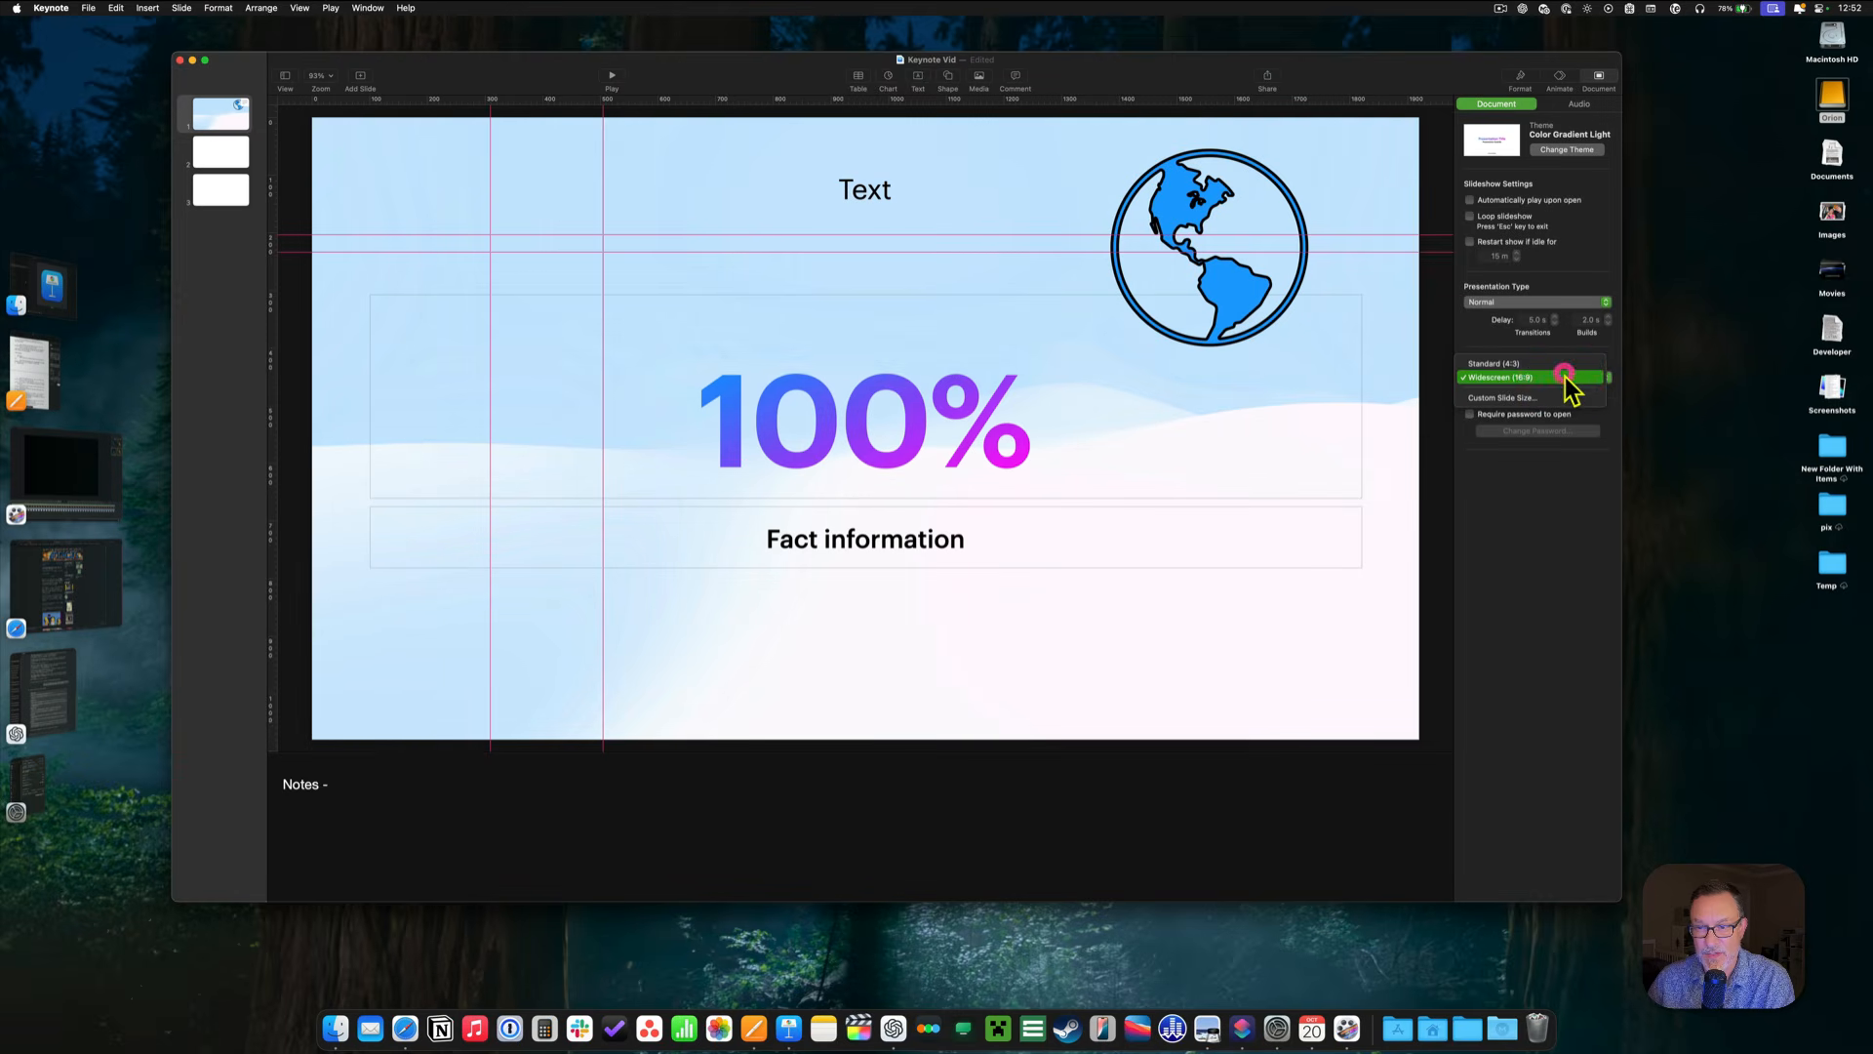
pyautogui.click(1511, 397)
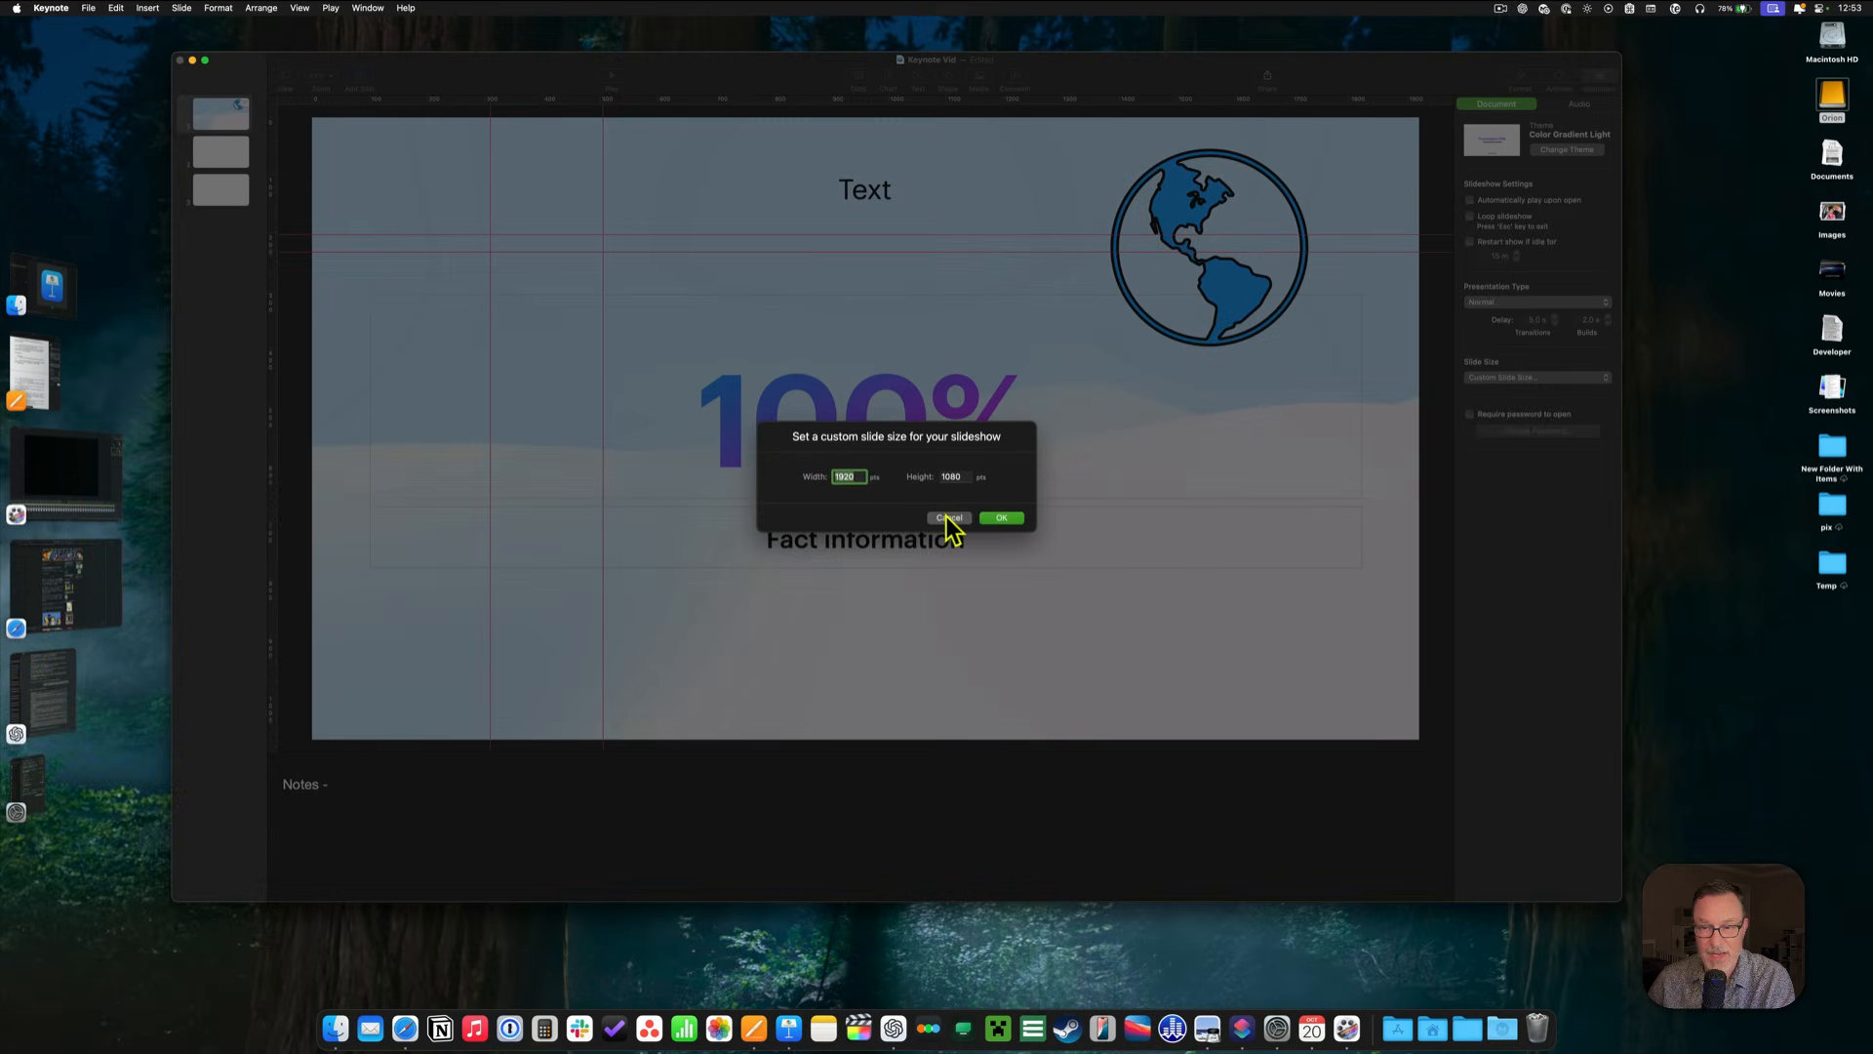
pyautogui.click(946, 517)
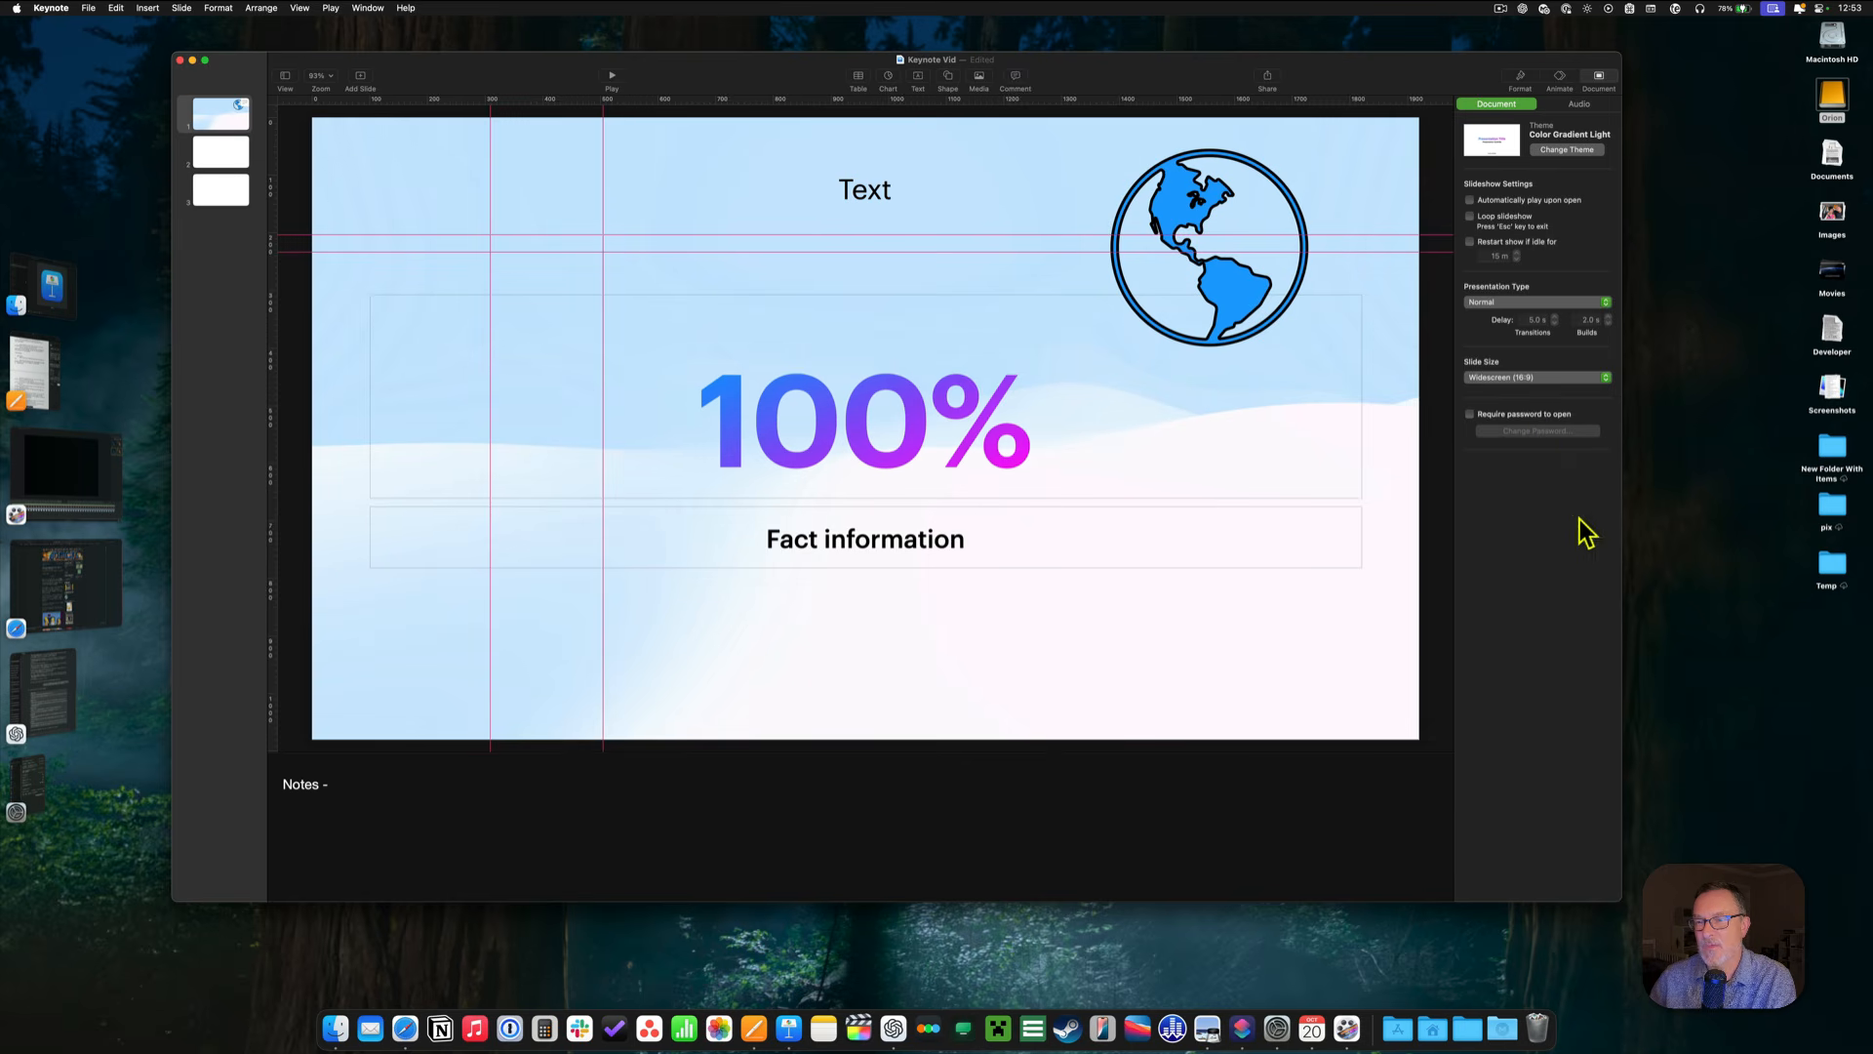
pyautogui.click(1567, 105)
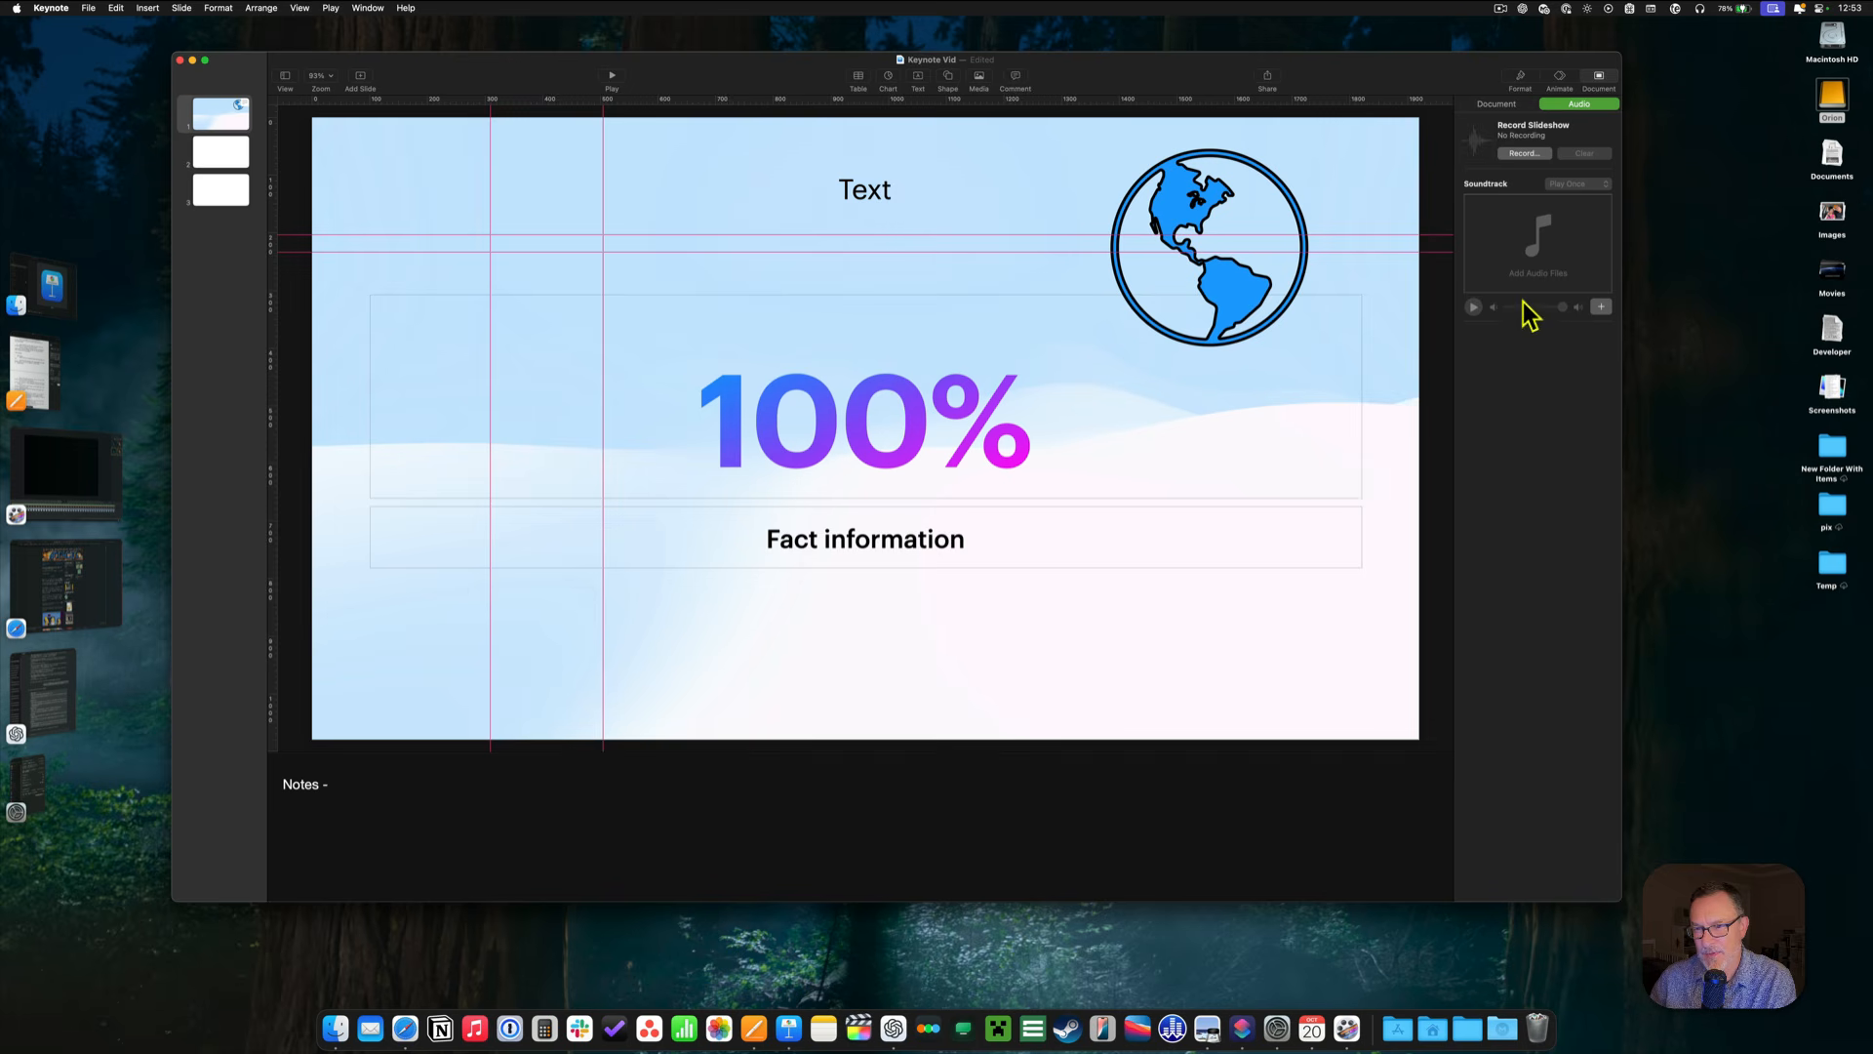
pyautogui.click(1509, 106)
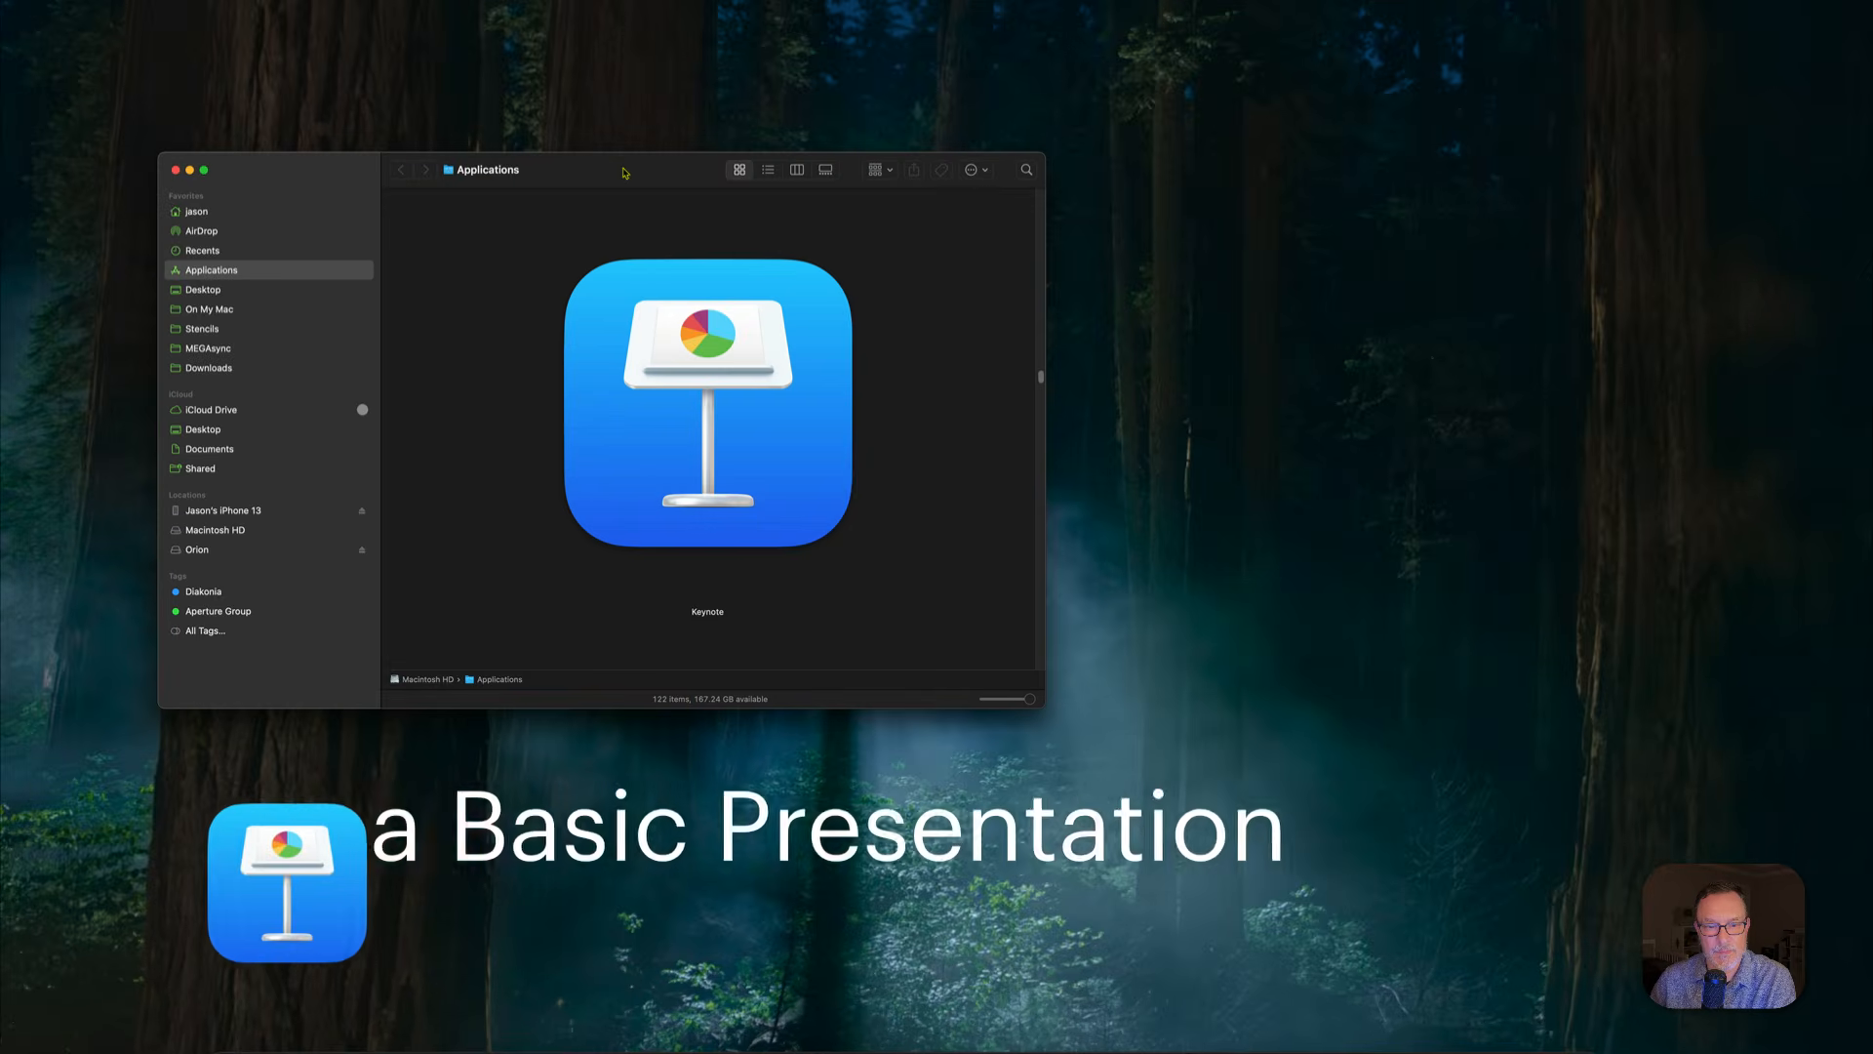
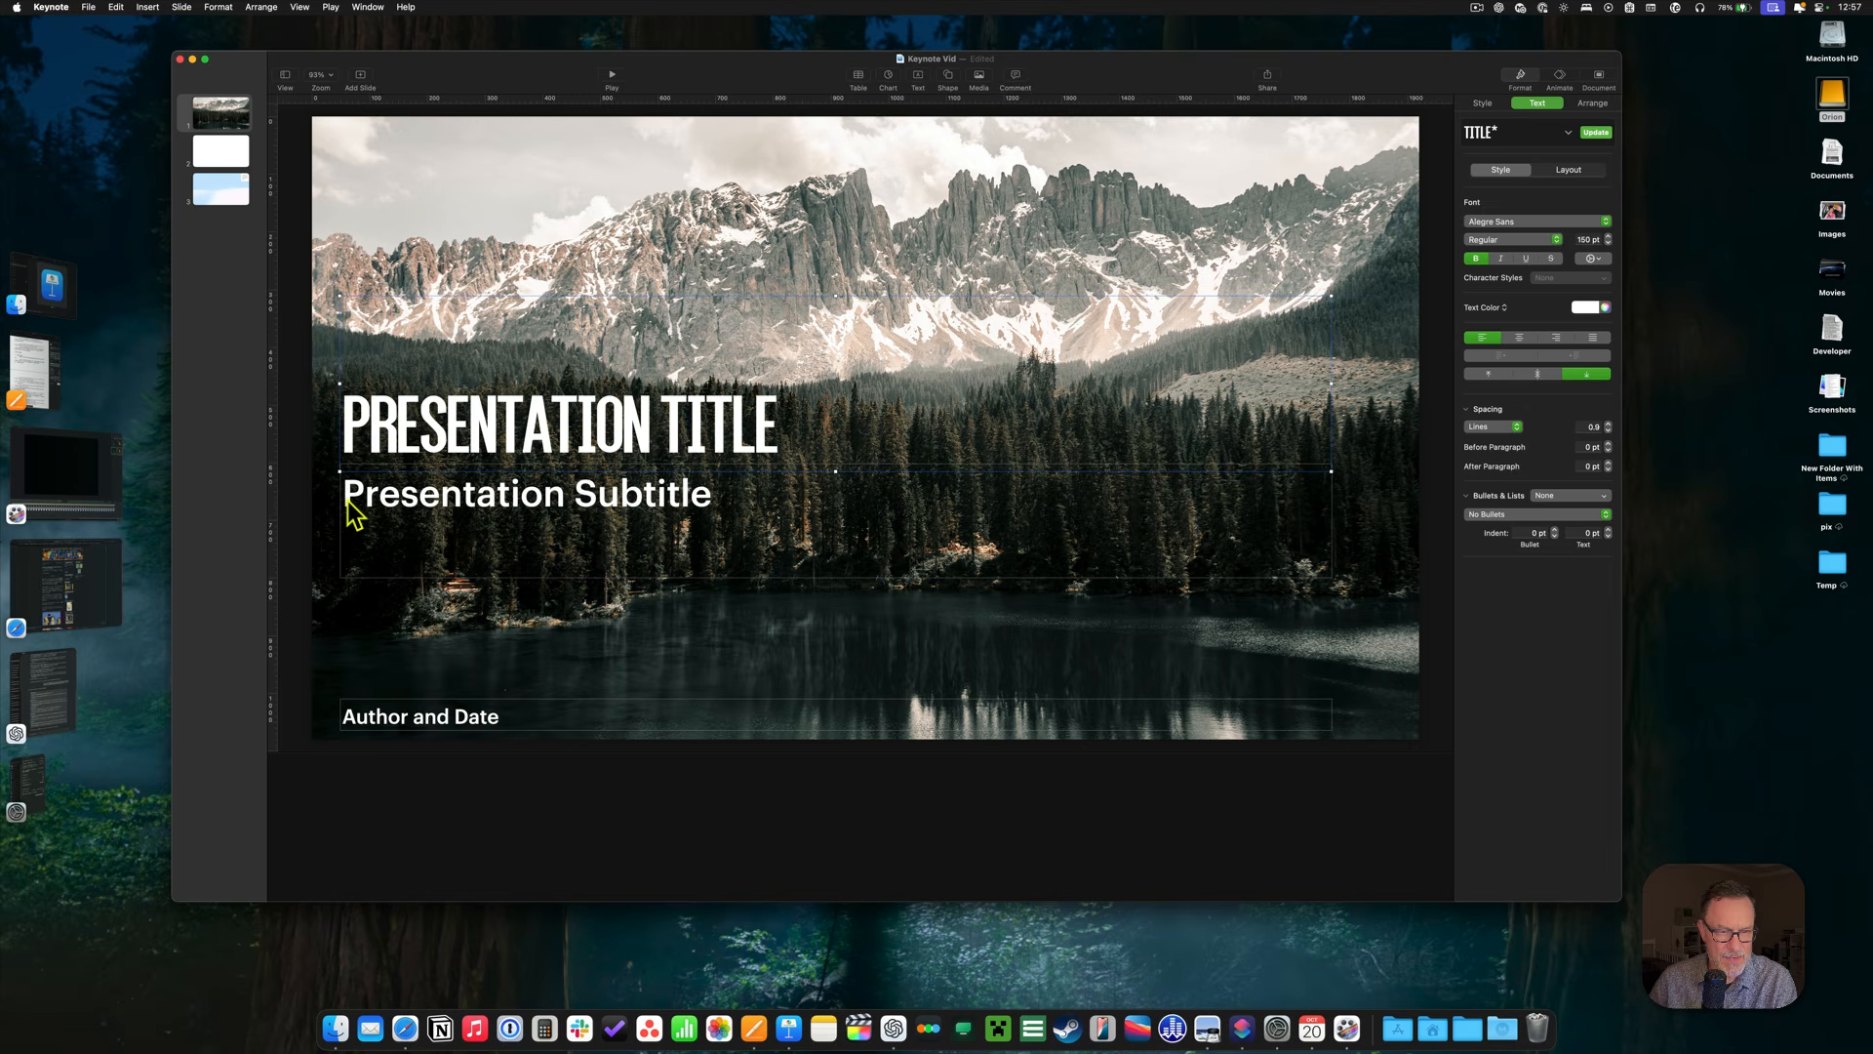
# Move the title and subtitle together to the photo slide's lower-left area and delete the Author and Date text box.
pyautogui.keyDown('shift'); pyautogui.click(353, 512); pyautogui.keyUp('shift')
pyautogui.moveTo(381, 443); pyautogui.dragTo(379, 536)
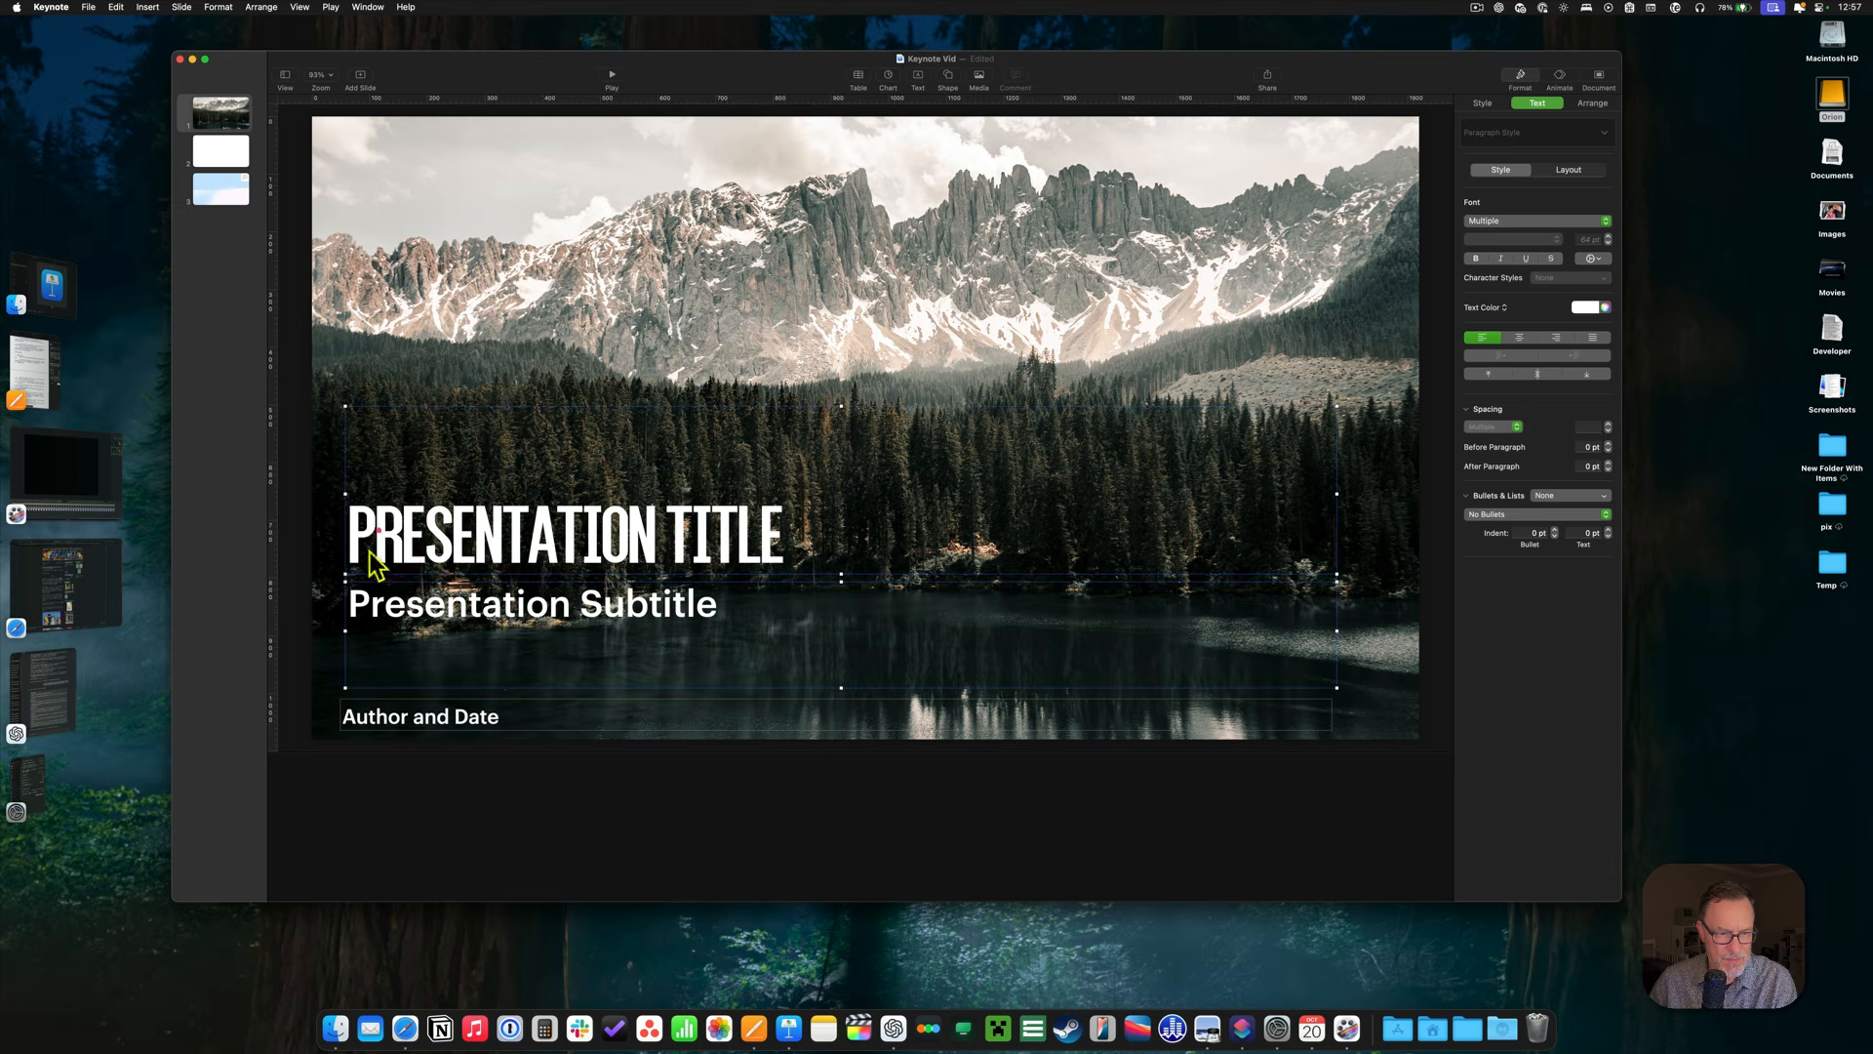
pyautogui.click(366, 720)
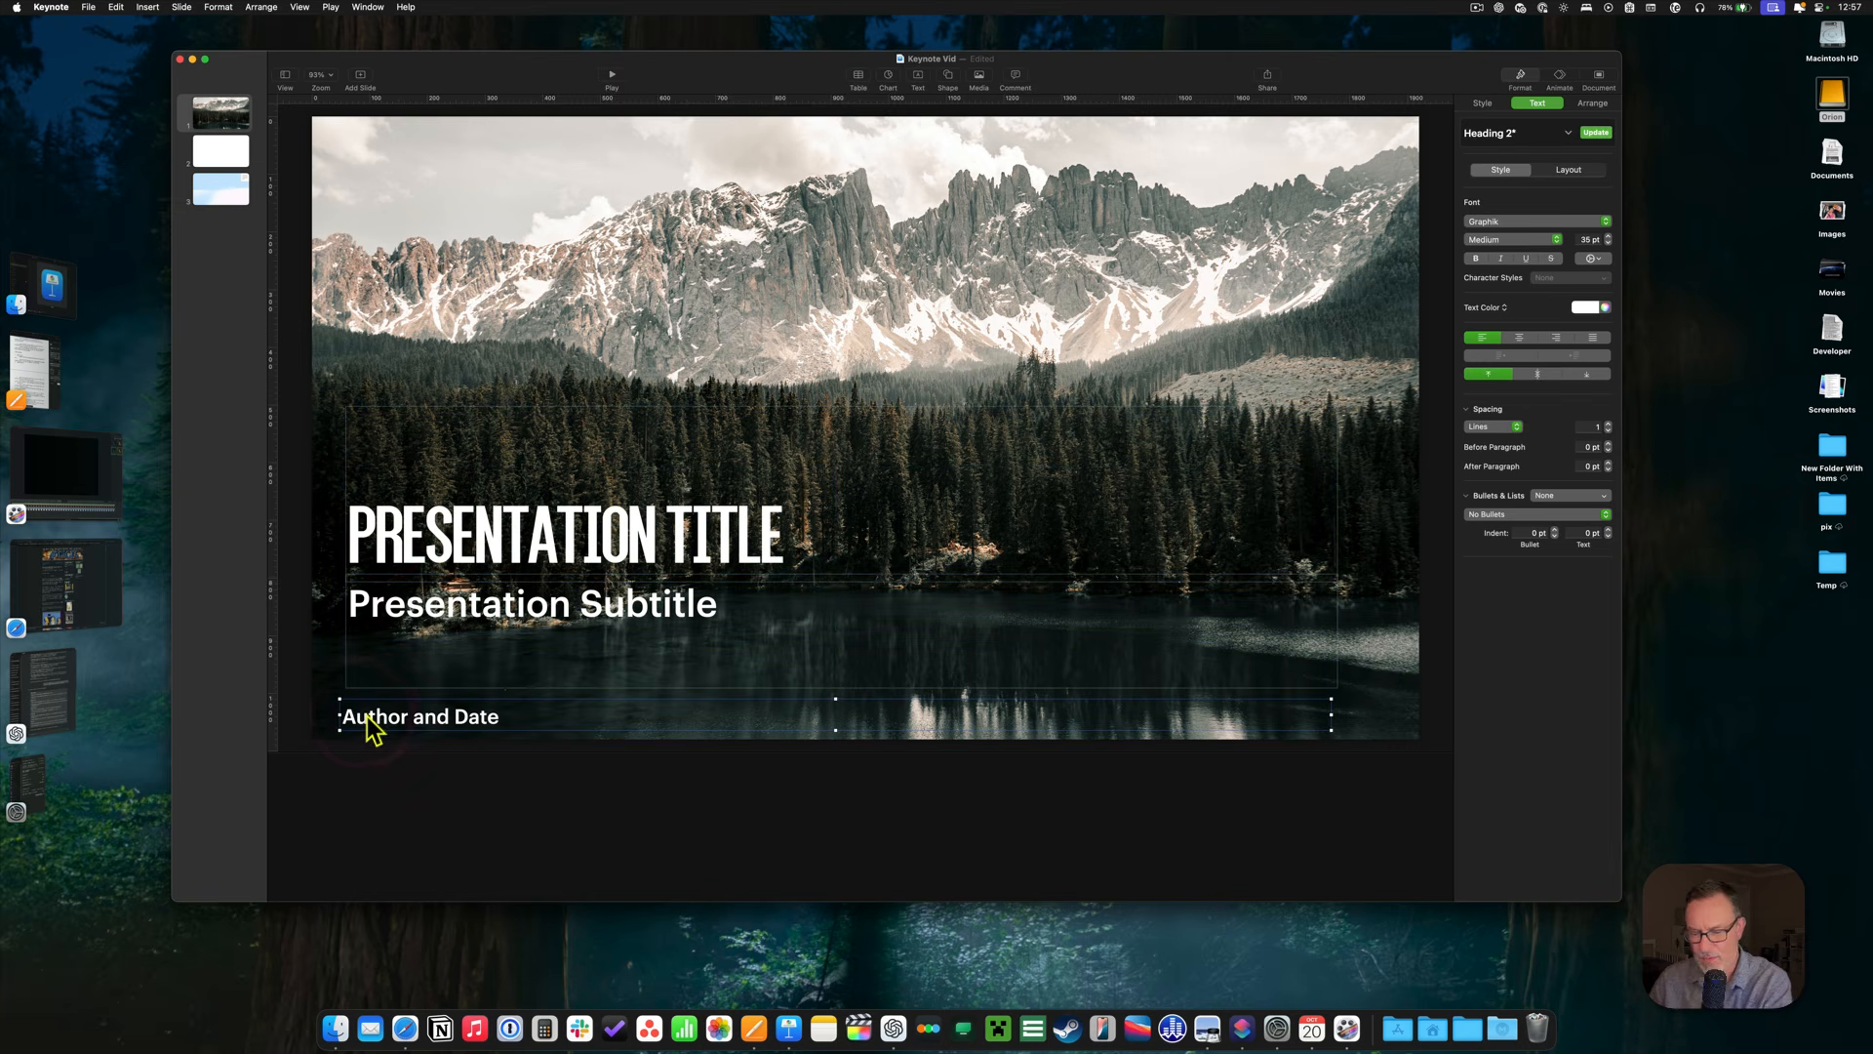
pyautogui.press('Delete')
pyautogui.click(380, 541)
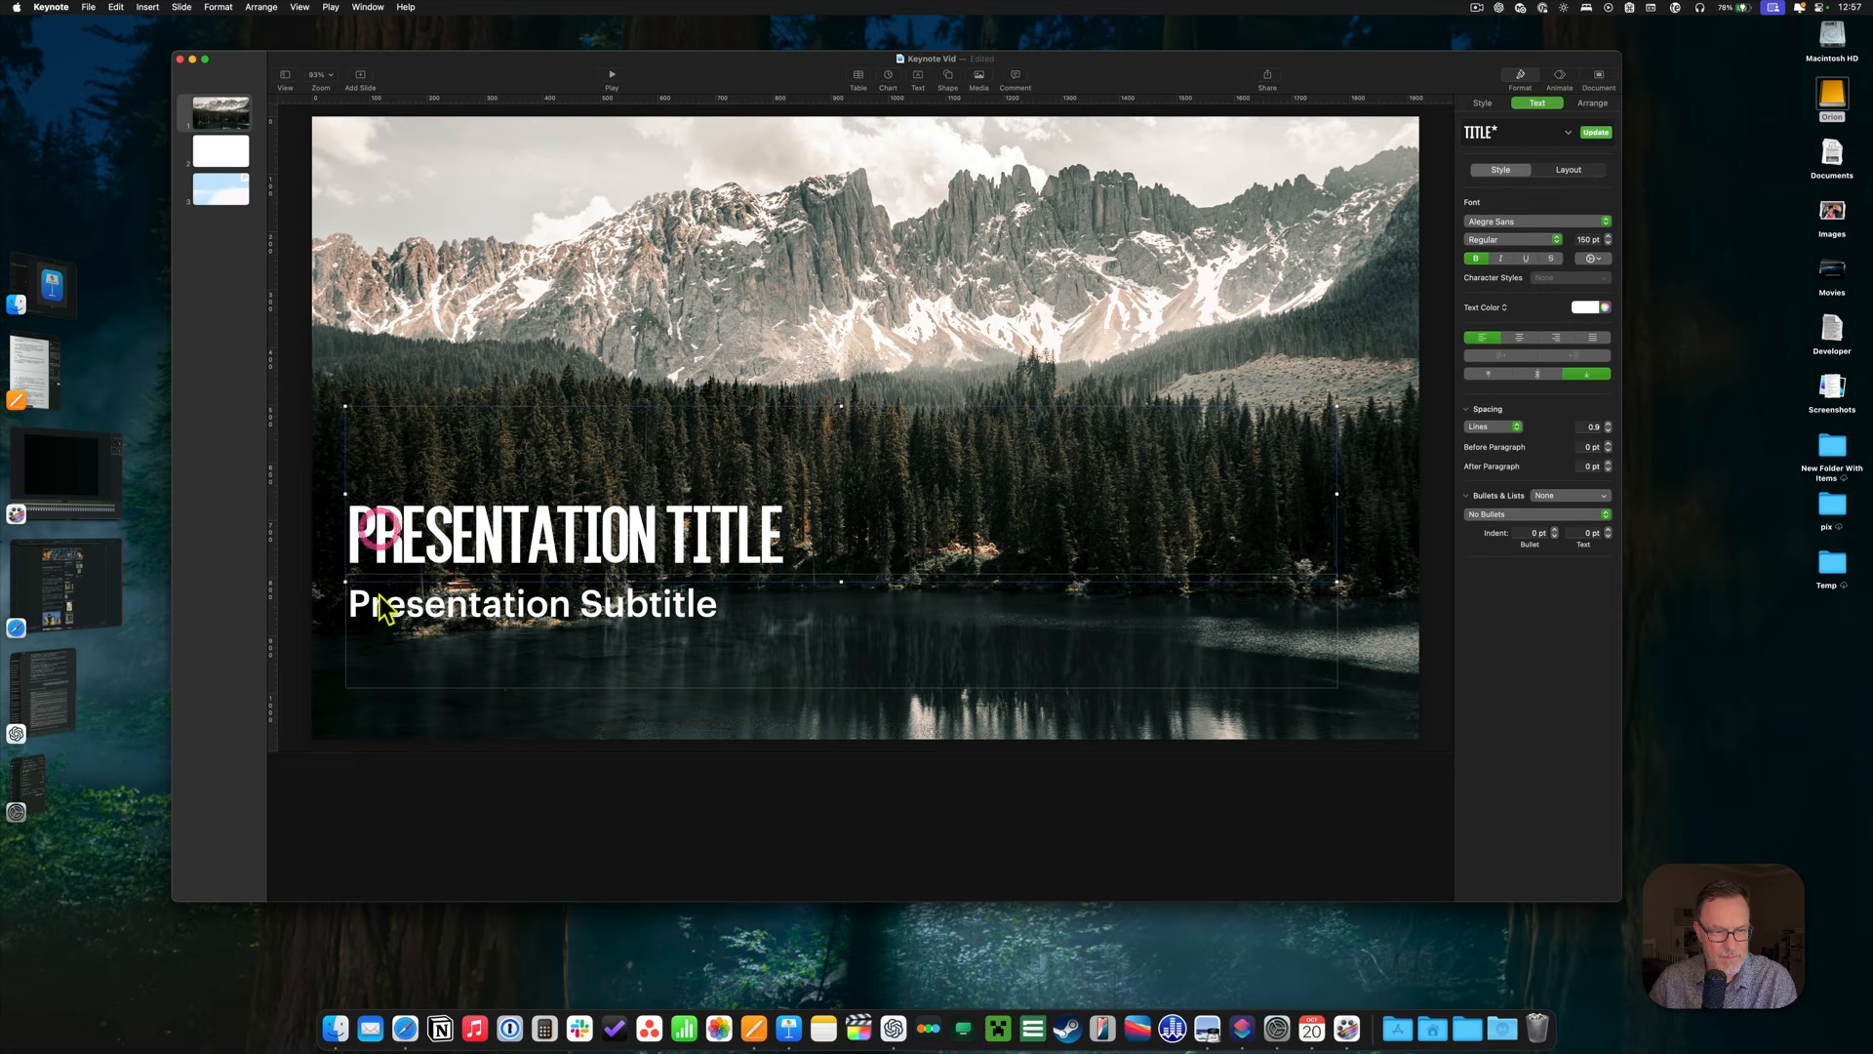
pyautogui.keyDown('shift'); pyautogui.click(379, 607); pyautogui.keyUp('shift')
pyautogui.moveTo(378, 612); pyautogui.dragTo(352, 670)
# Replace the title placeholder text with "CARING FOR THE ENVIRONMENT".
pyautogui.doubleClick(515, 583)
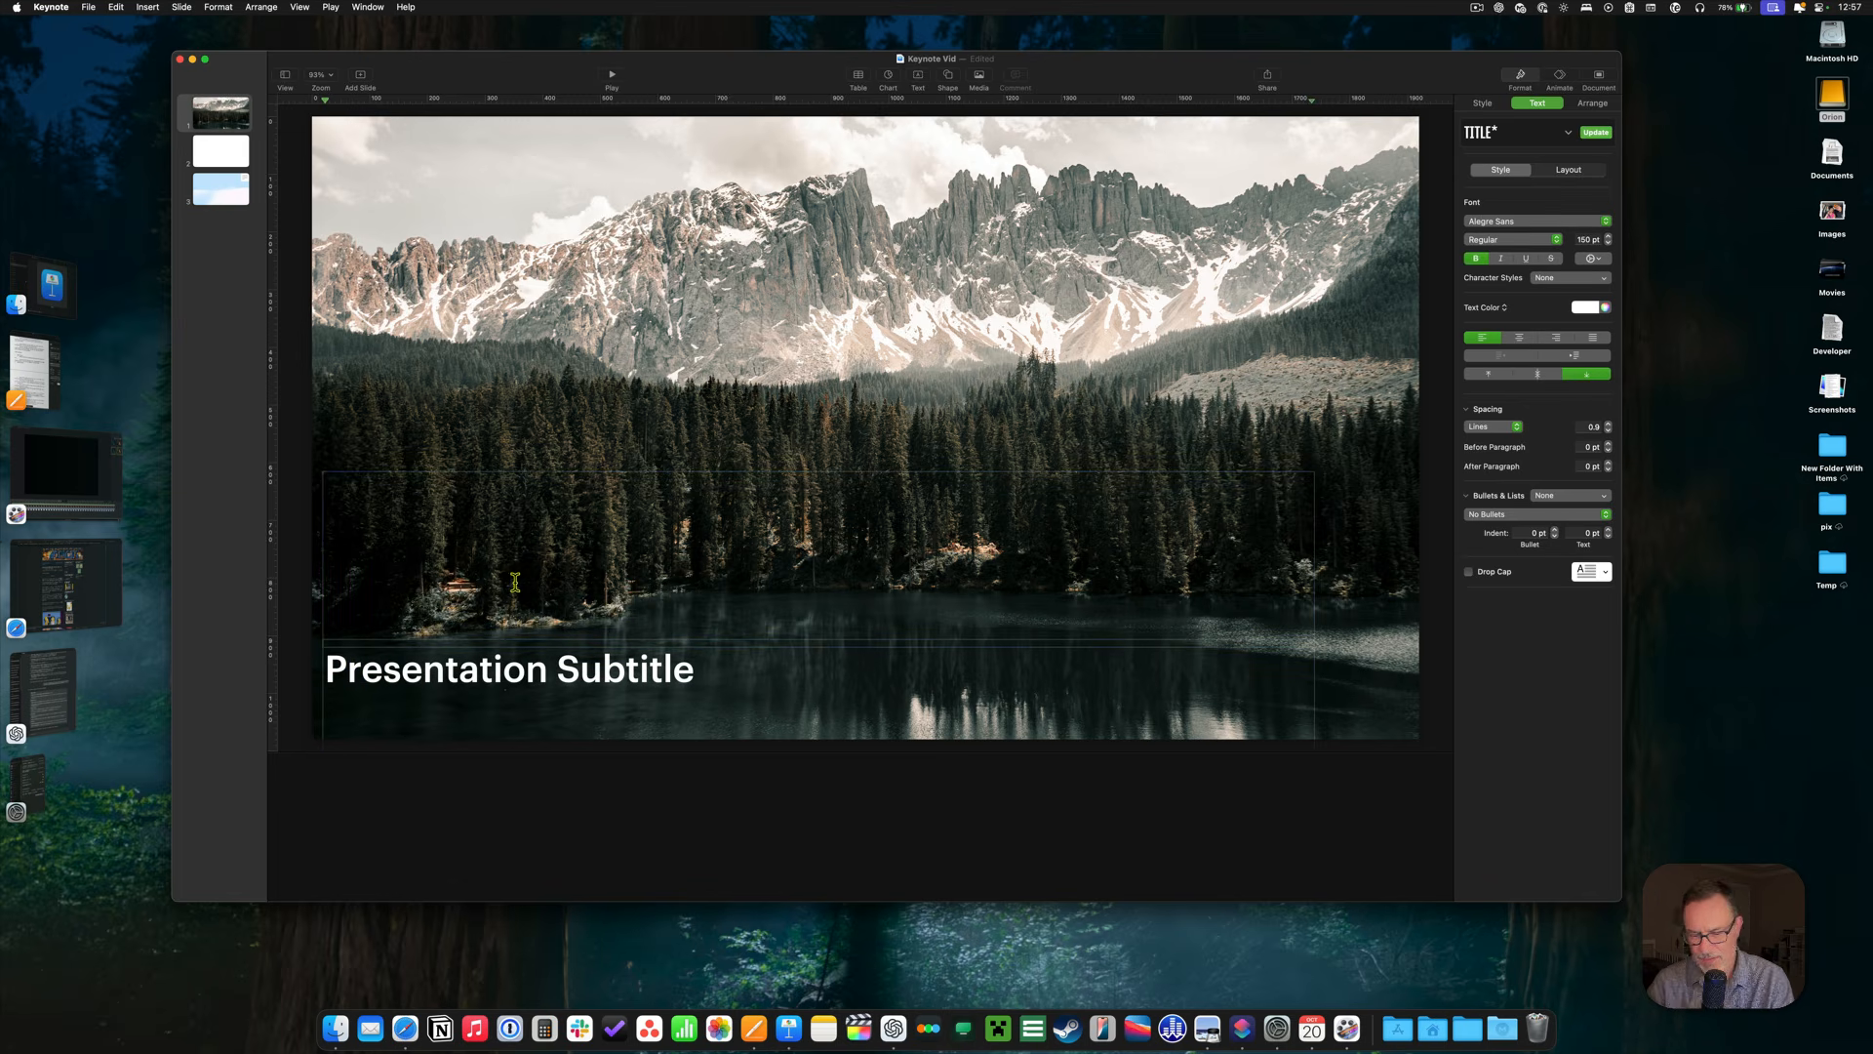
pyautogui.write('CARING')
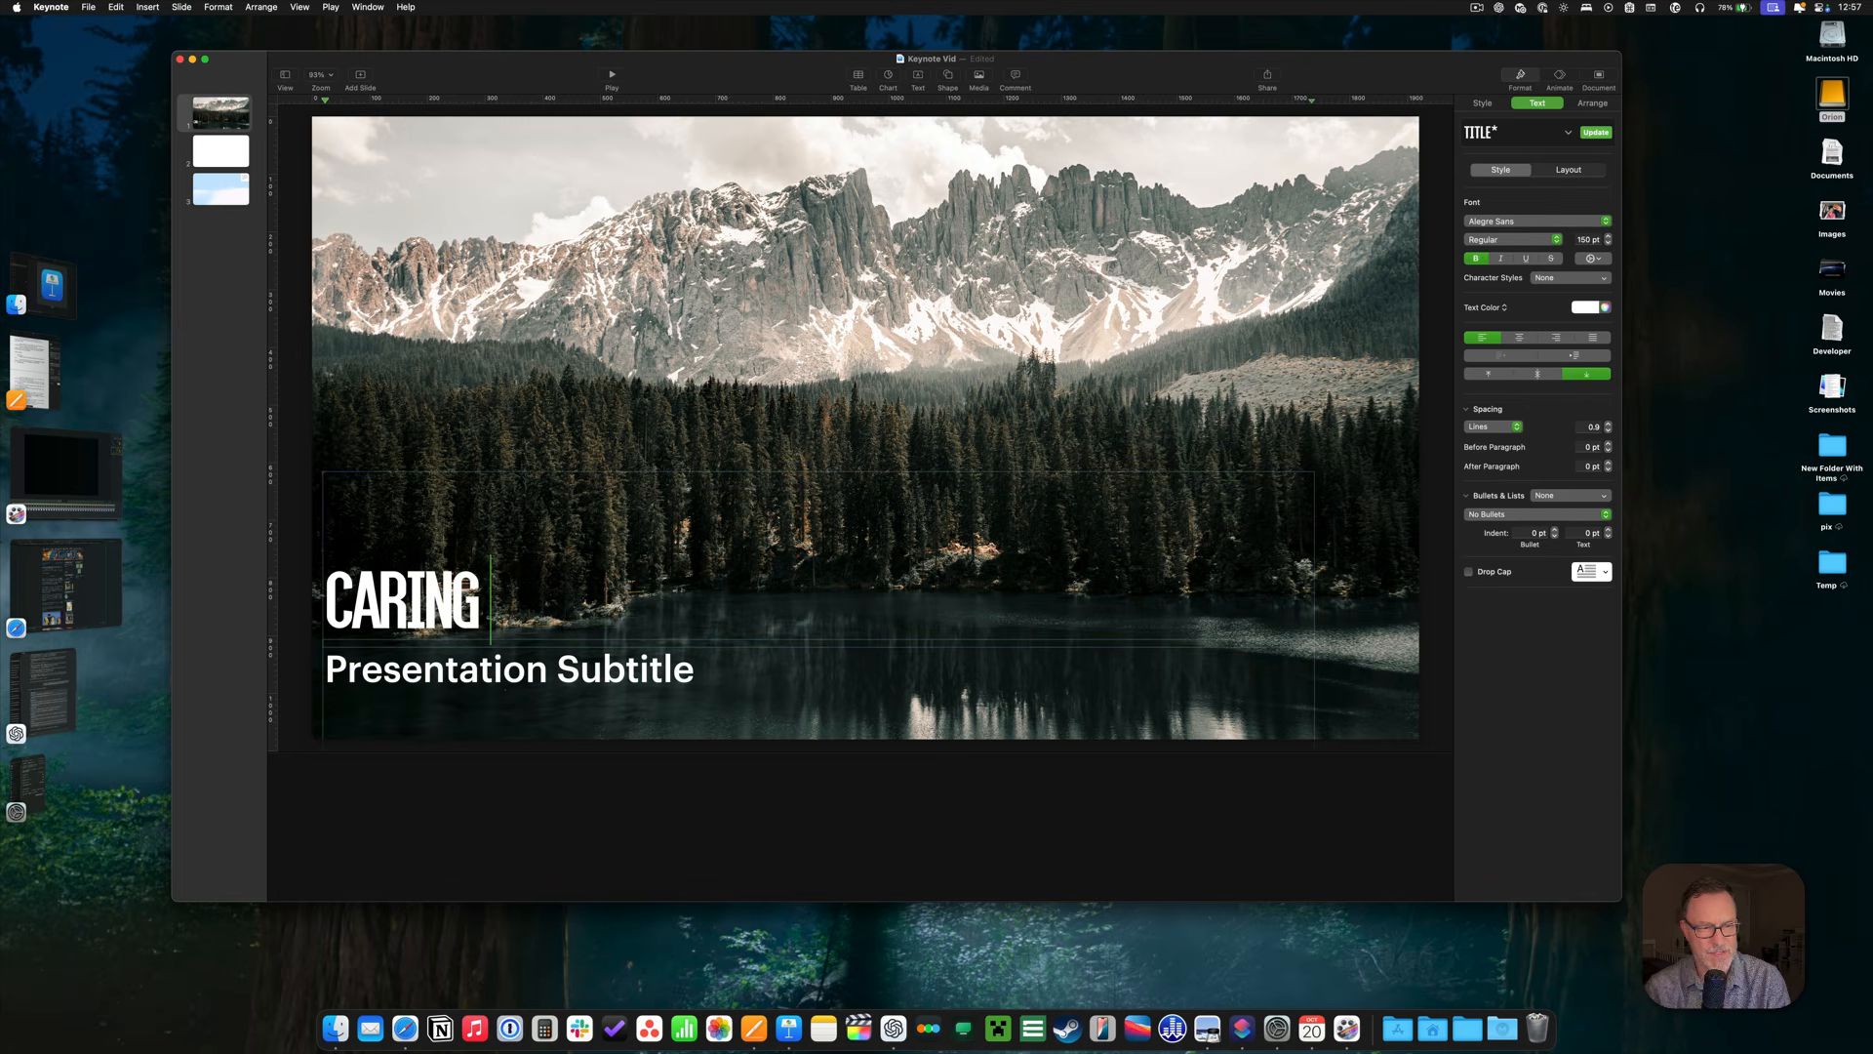
pyautogui.write(' FOR THE')
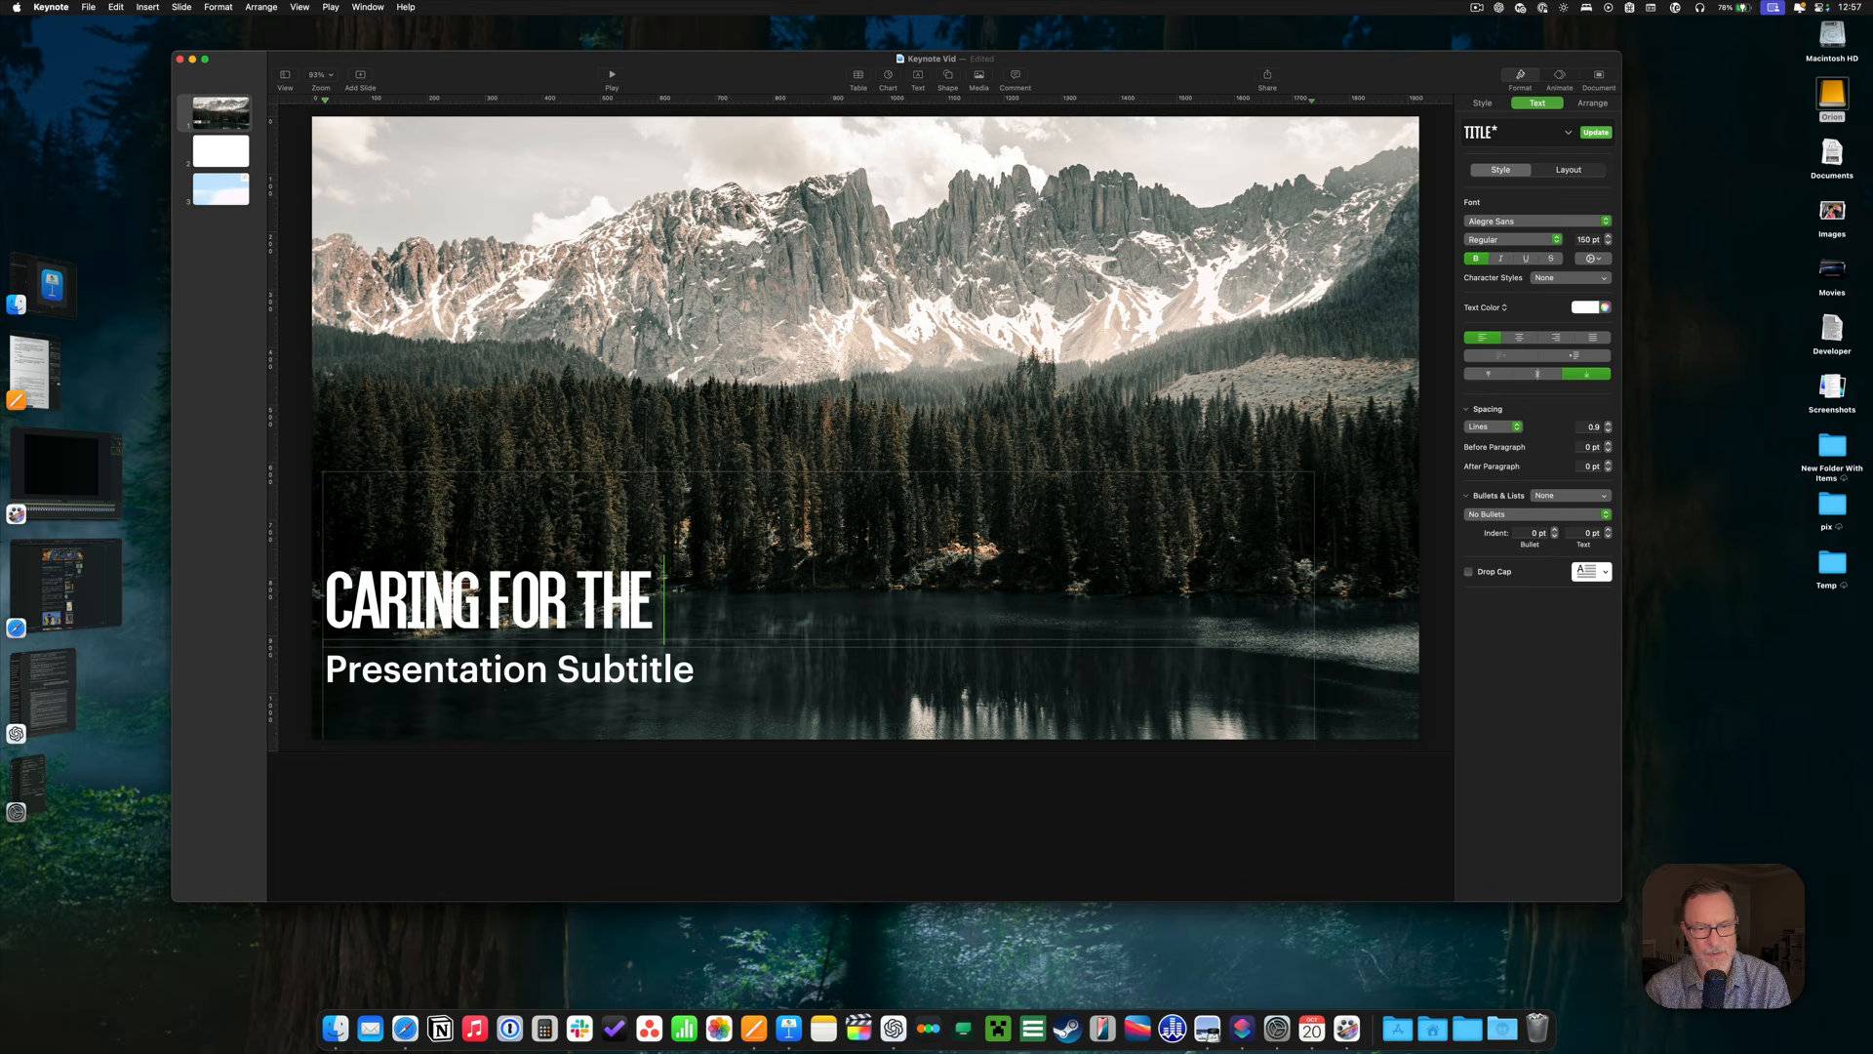
pyautogui.write(' ENVIRONMENT')
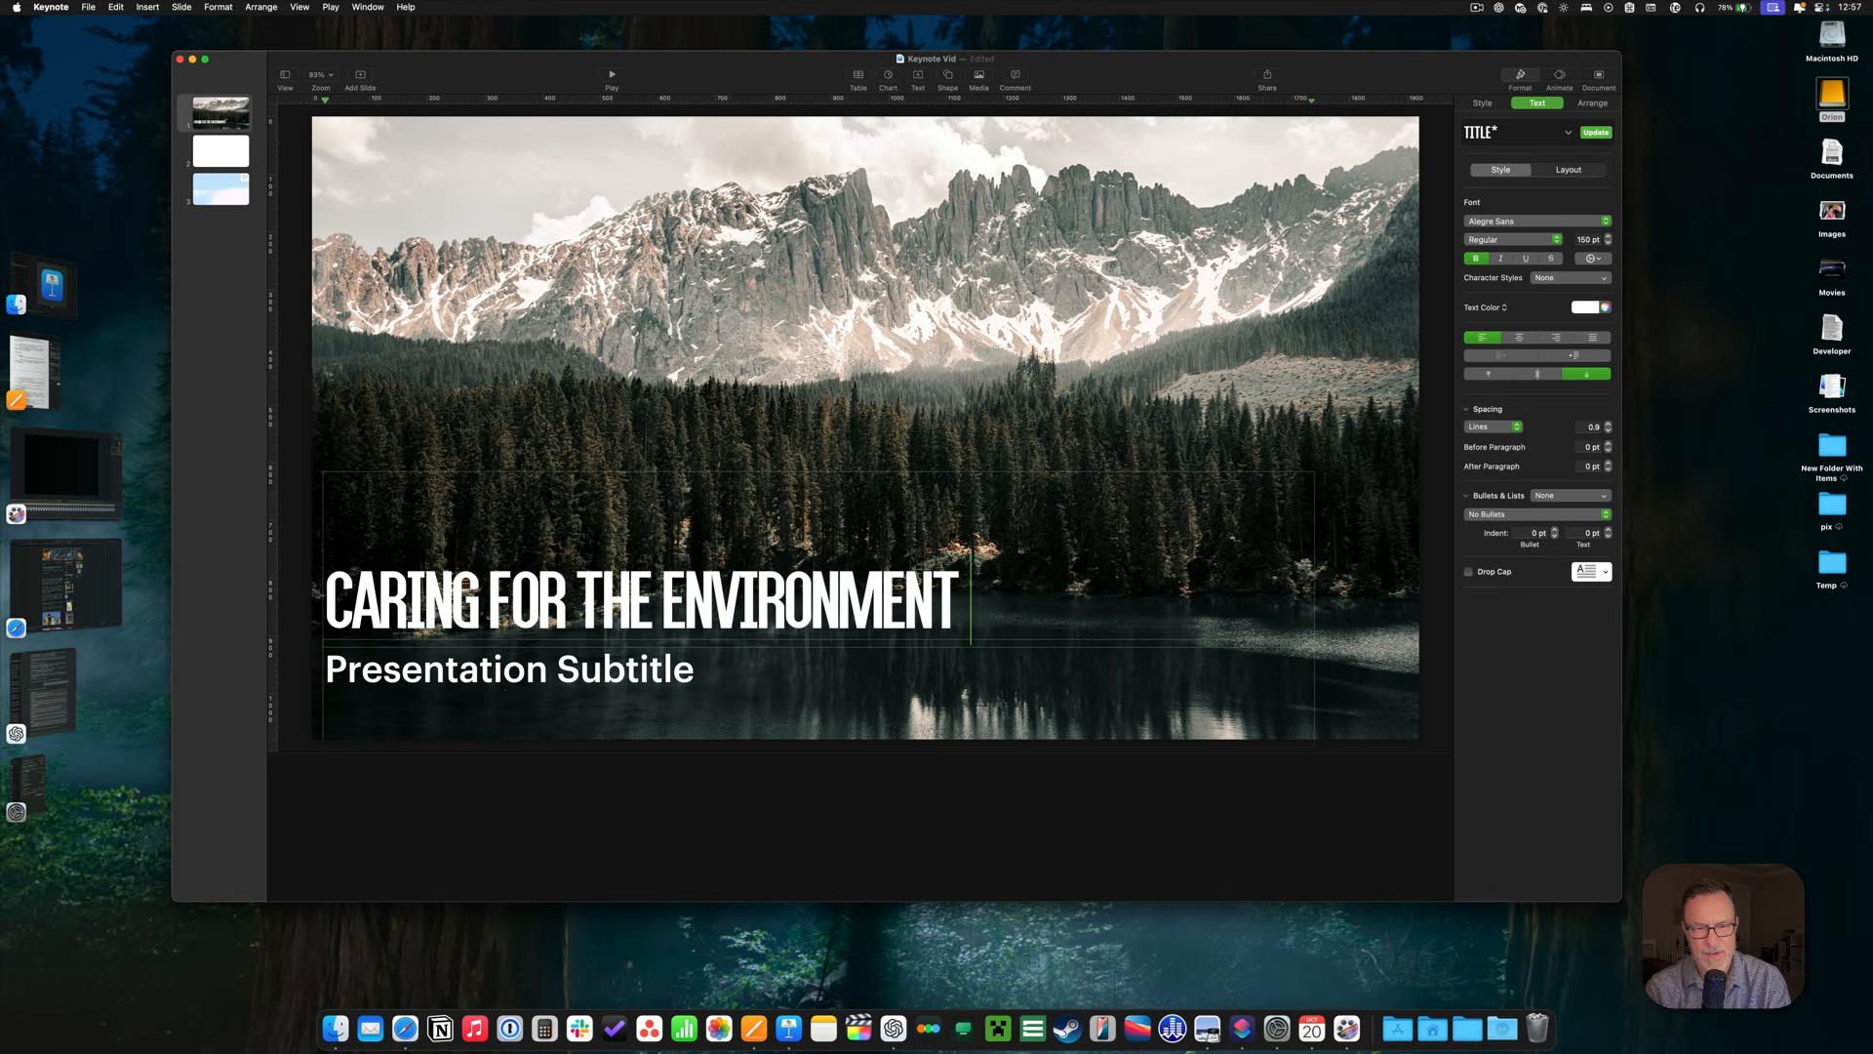
# Replace the subtitle placeholder text with "5 Ways We Can Help" and finish editing the text.
pyautogui.doubleClick(410, 669)
pyautogui.write('5')
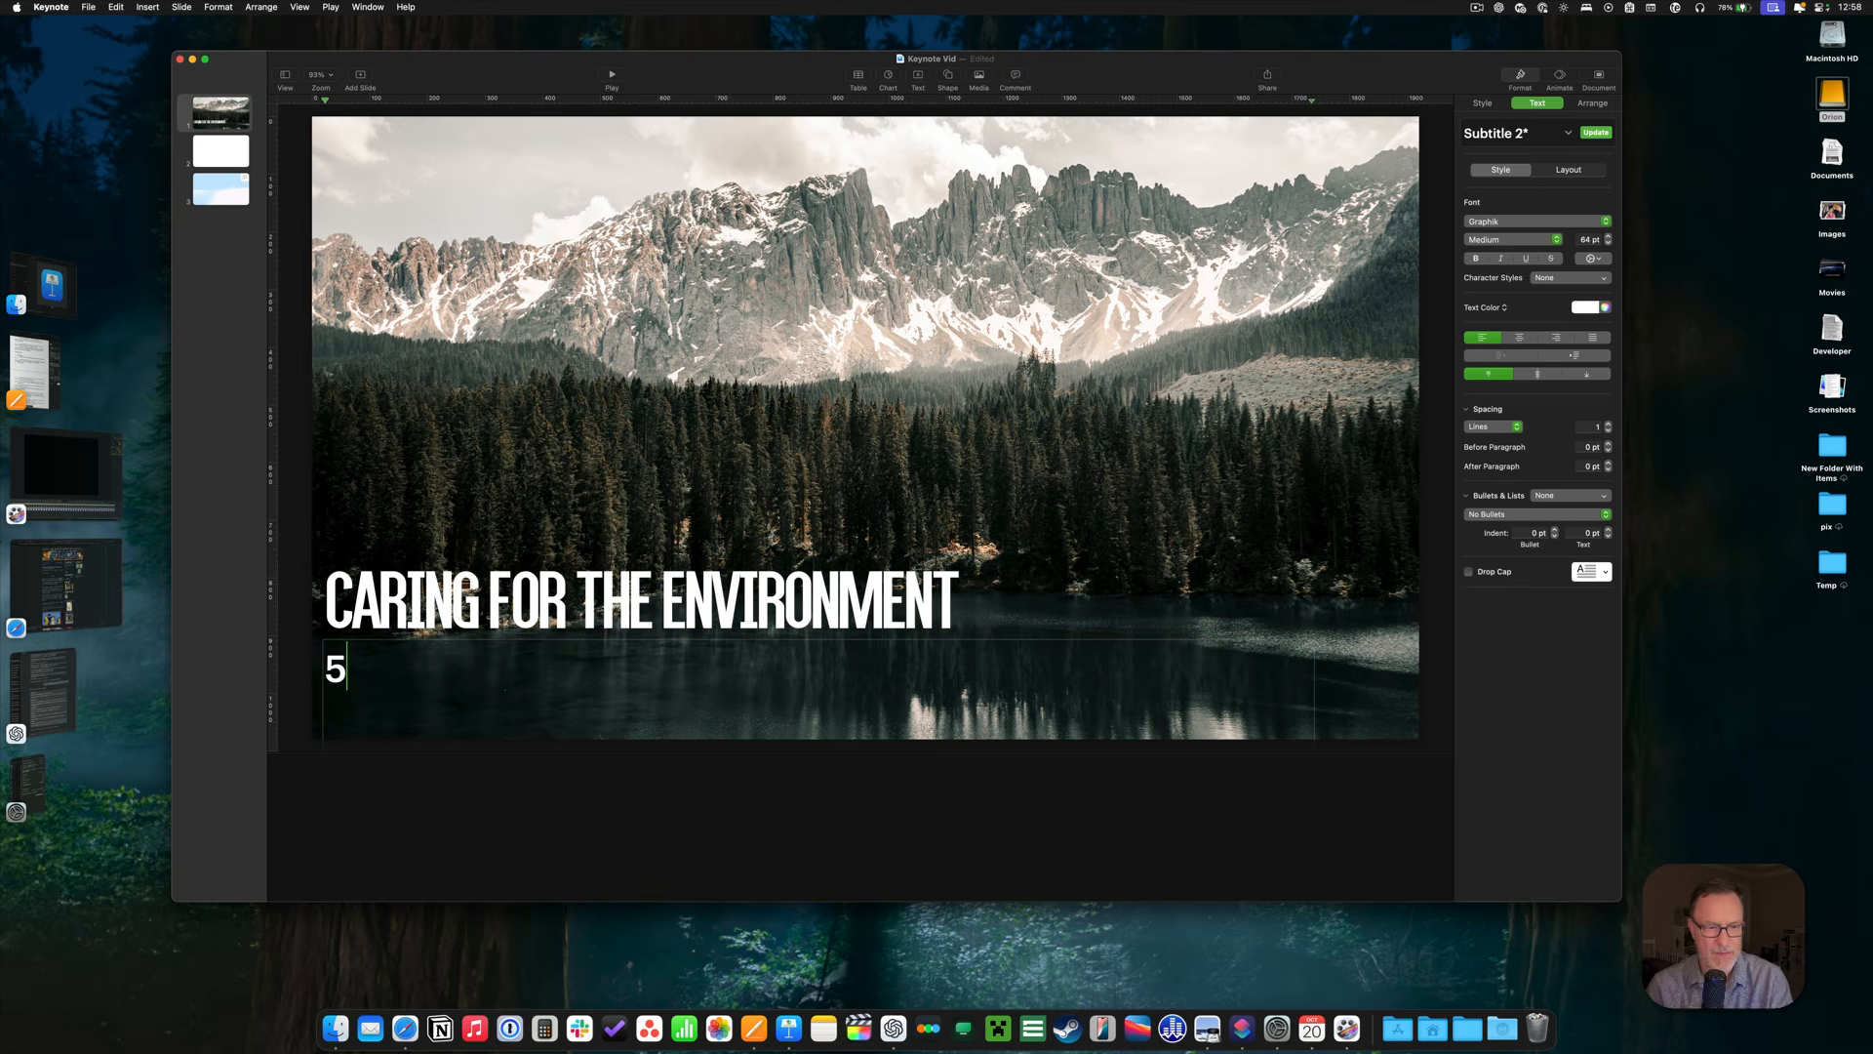
pyautogui.write(' ways')
pyautogui.press('BackSpace')
pyautogui.press('BackSpace')
pyautogui.press('BackSpace')
pyautogui.press('BackSpace')
pyautogui.write('Ways we c')
pyautogui.press('BackSpace')
pyautogui.press('BackSpace')
pyautogui.press('BackSpace')
pyautogui.press('BackSpace')
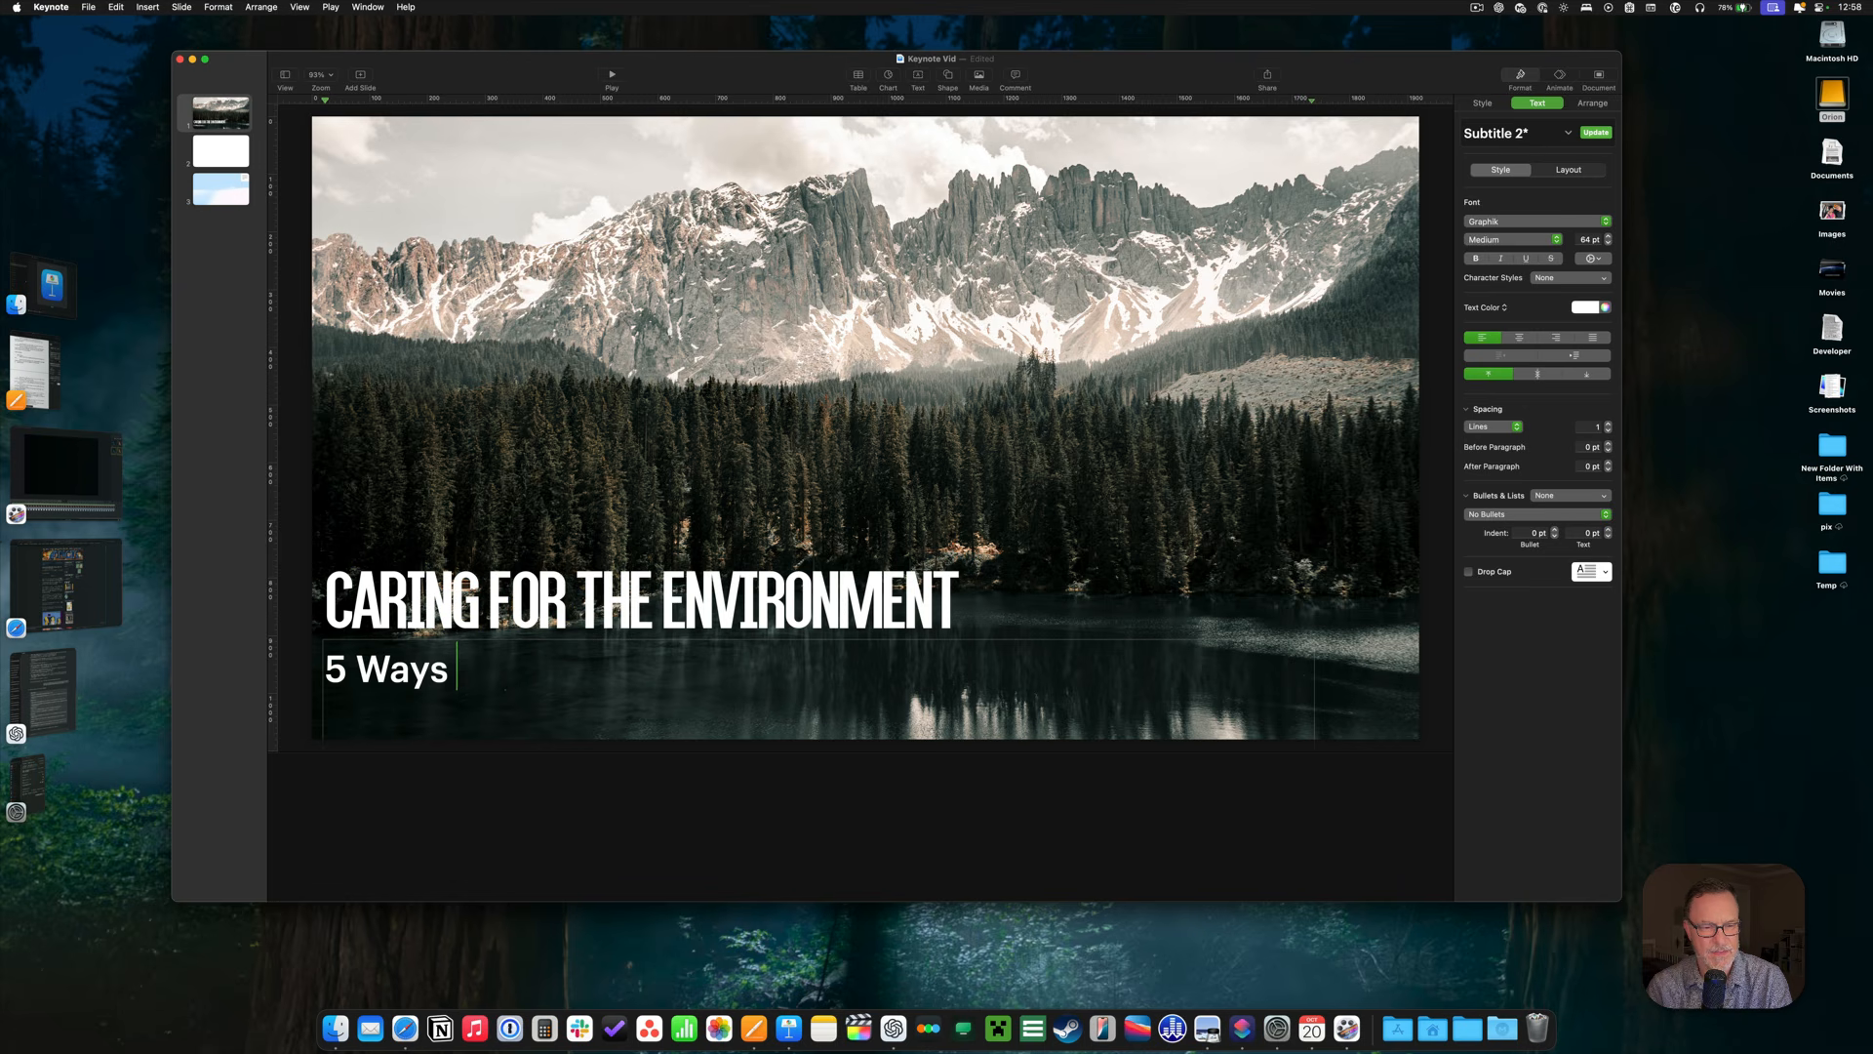
pyautogui.write('We Can')
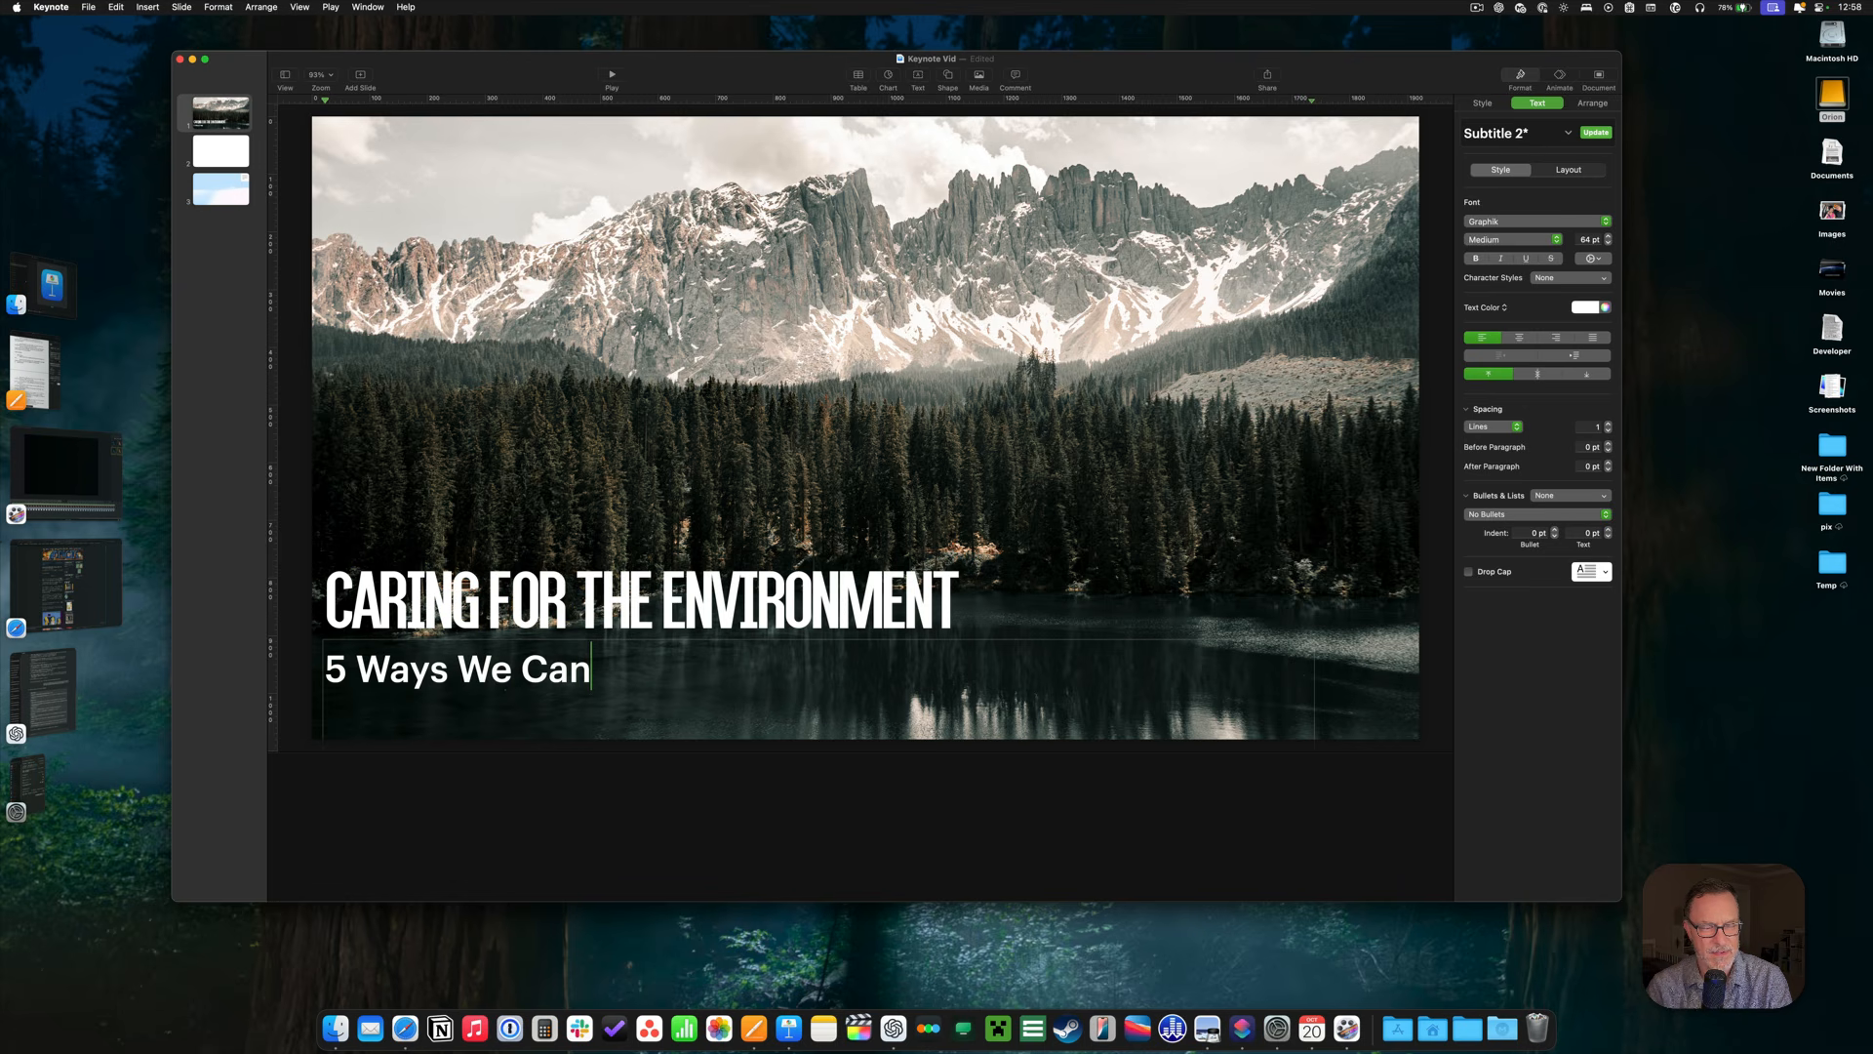
pyautogui.write(' Help')
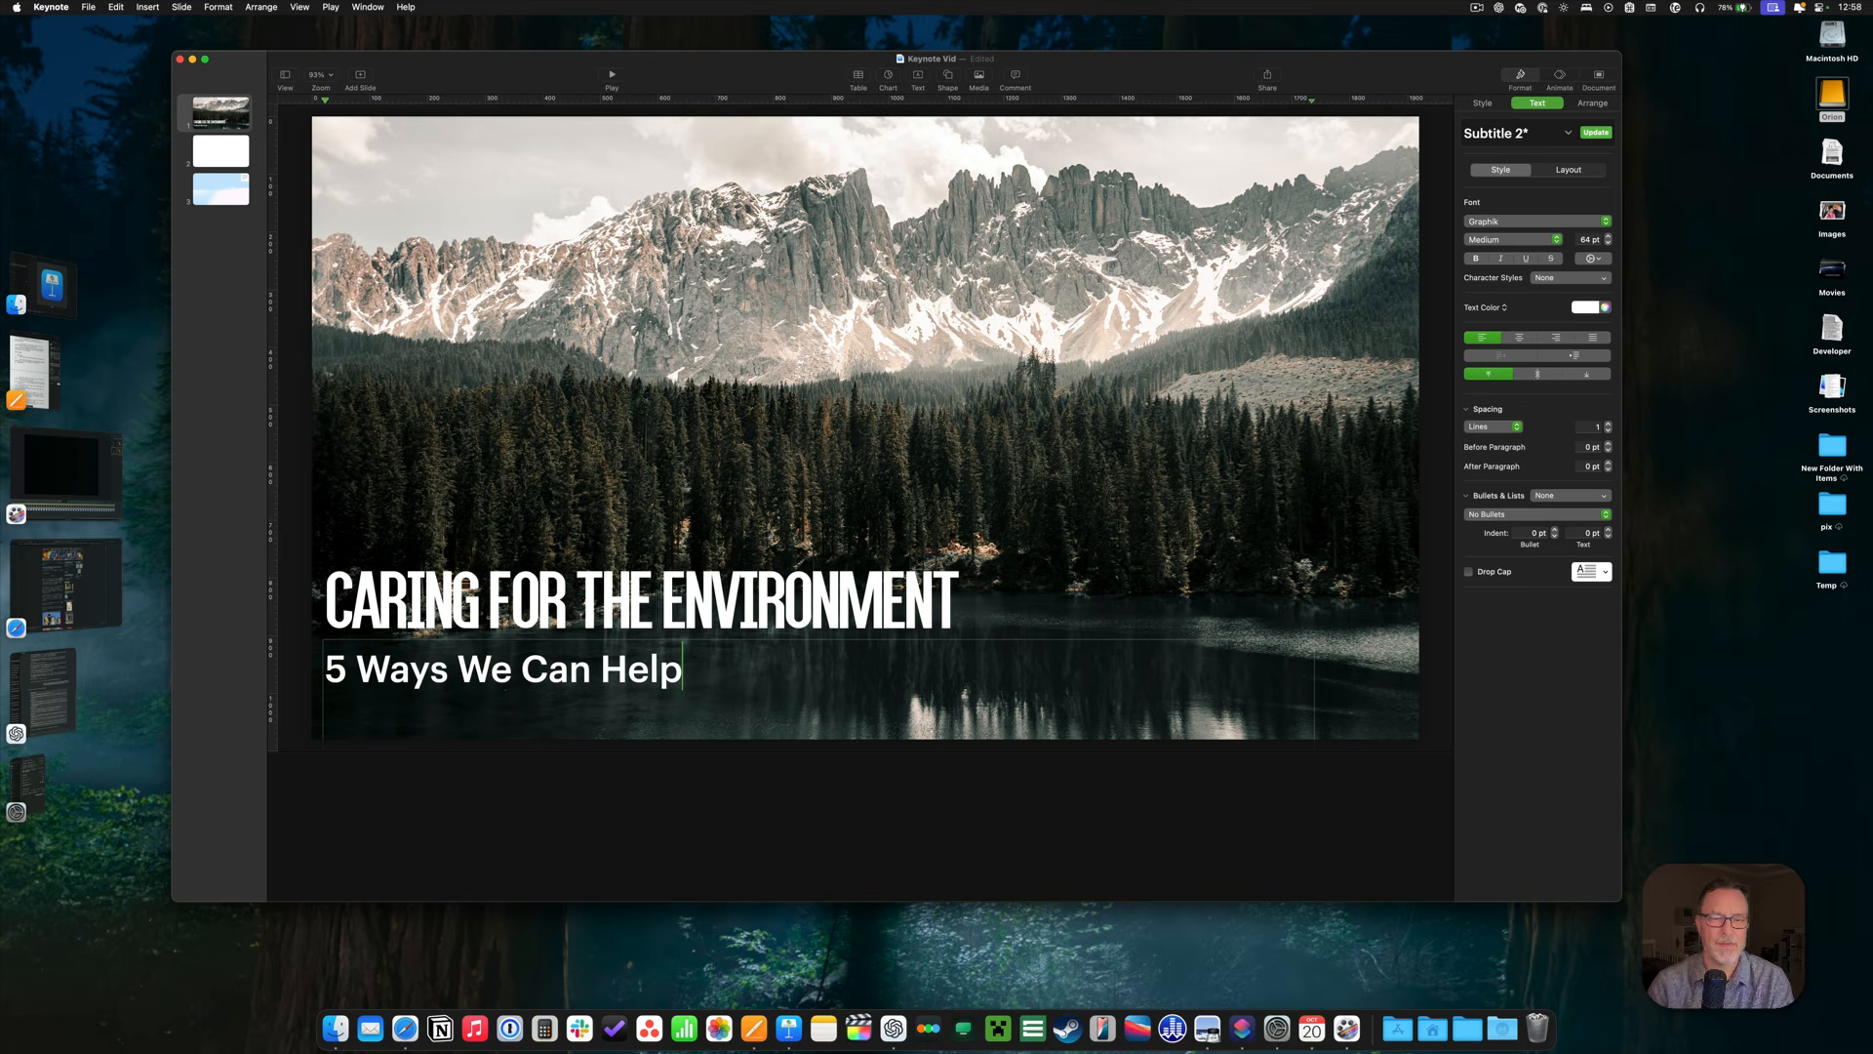
pyautogui.click(863, 820)
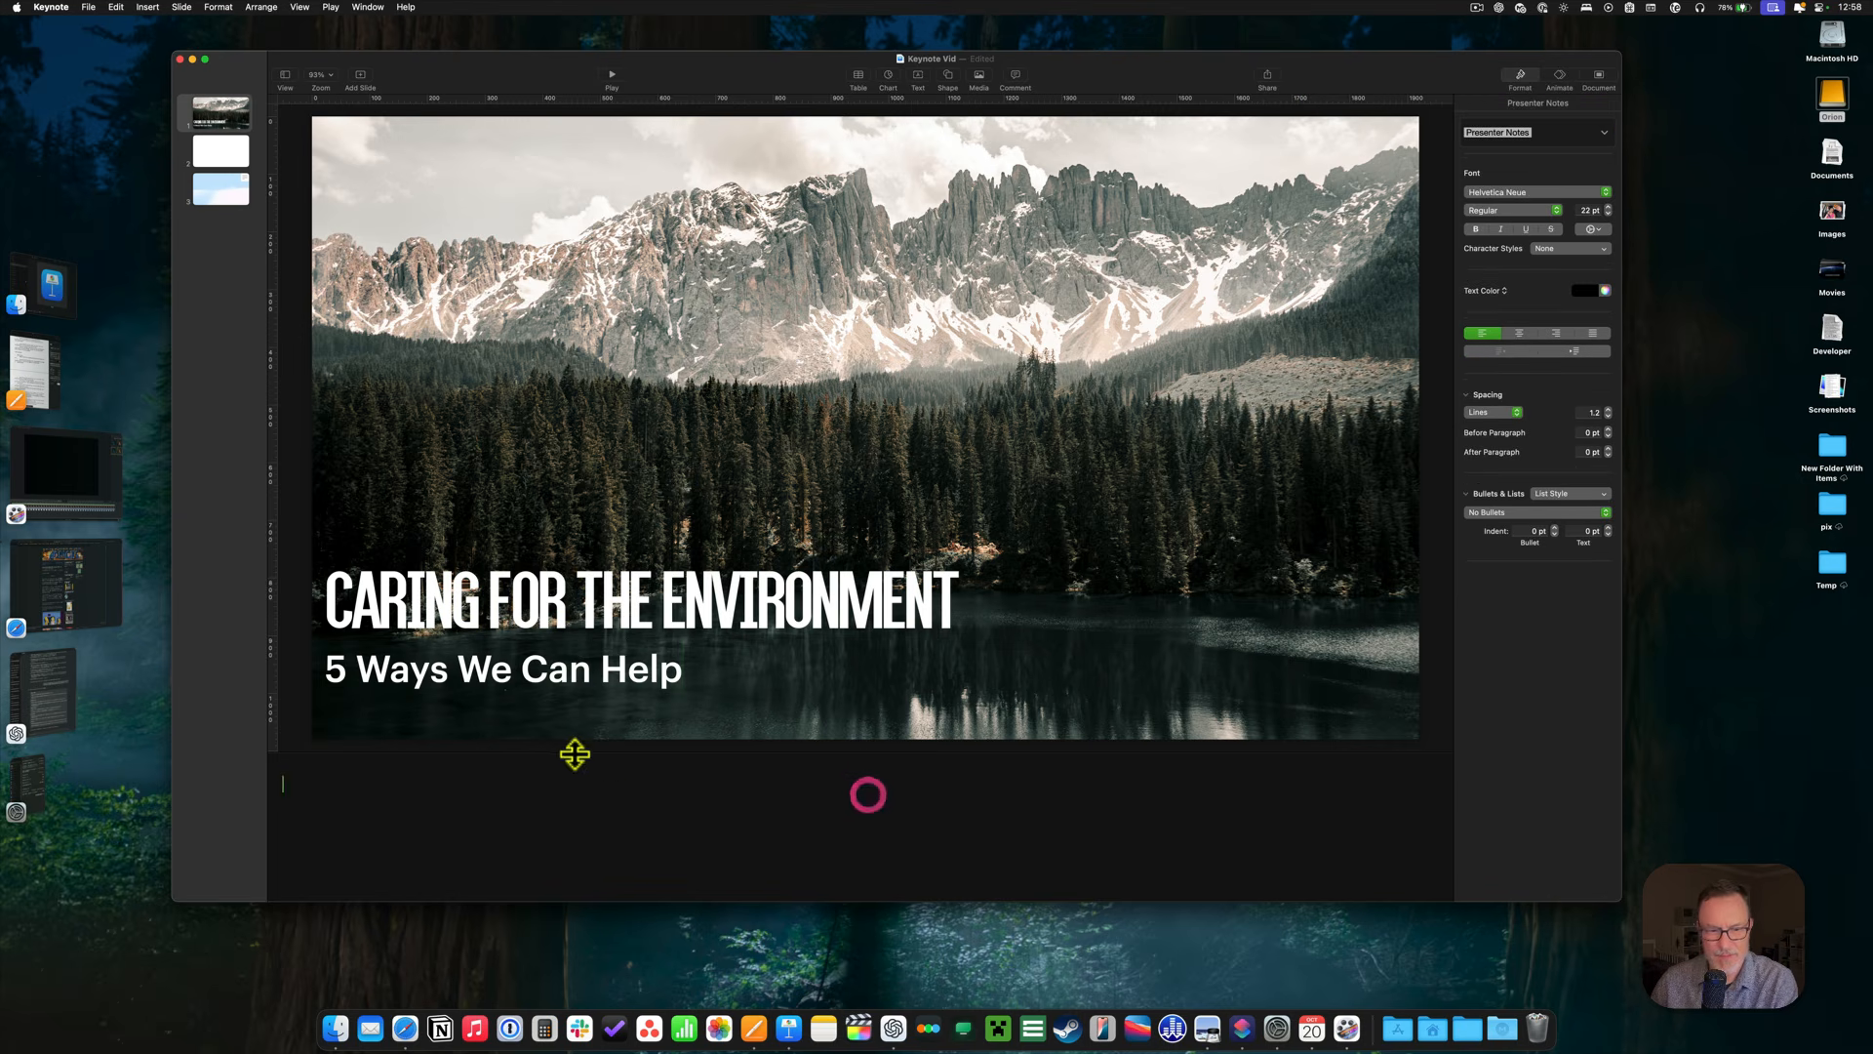
pyautogui.click(1445, 608)
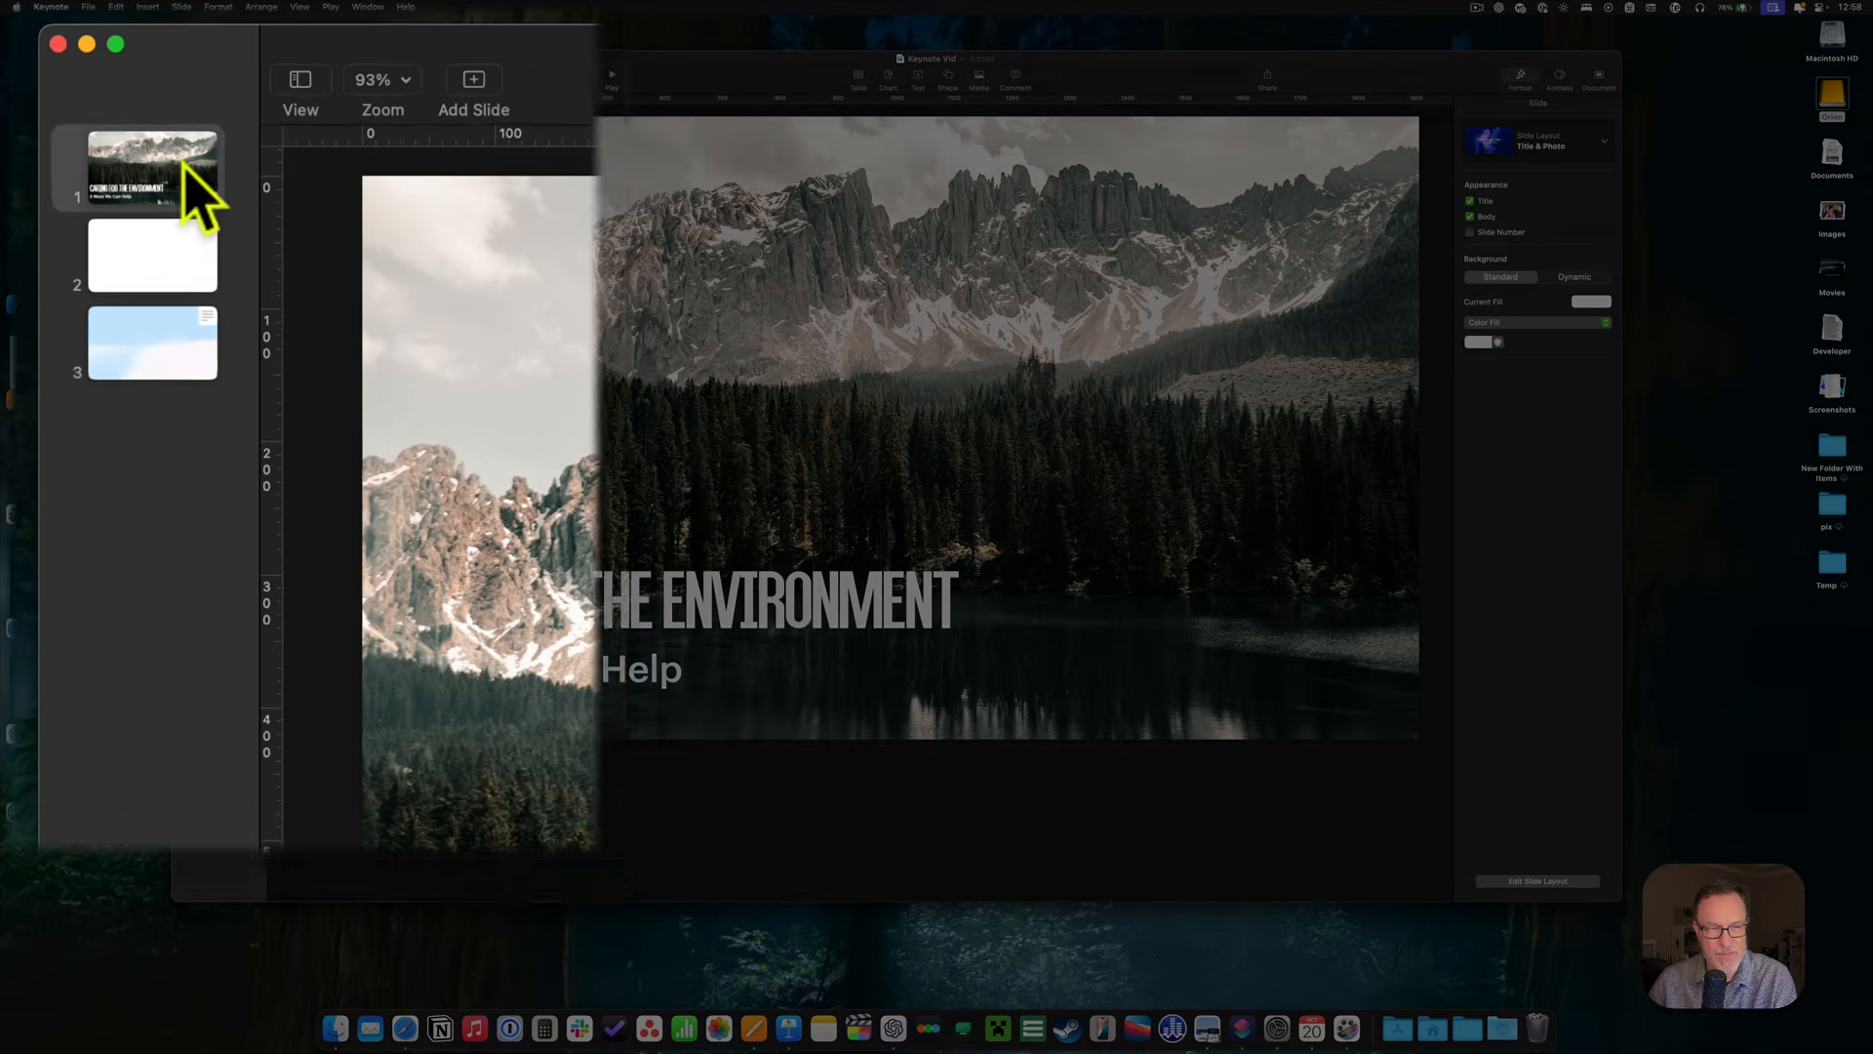
# Duplicate the title slide and delete the title and subtitle text boxes from the copy.
pyautogui.click(234, 109)
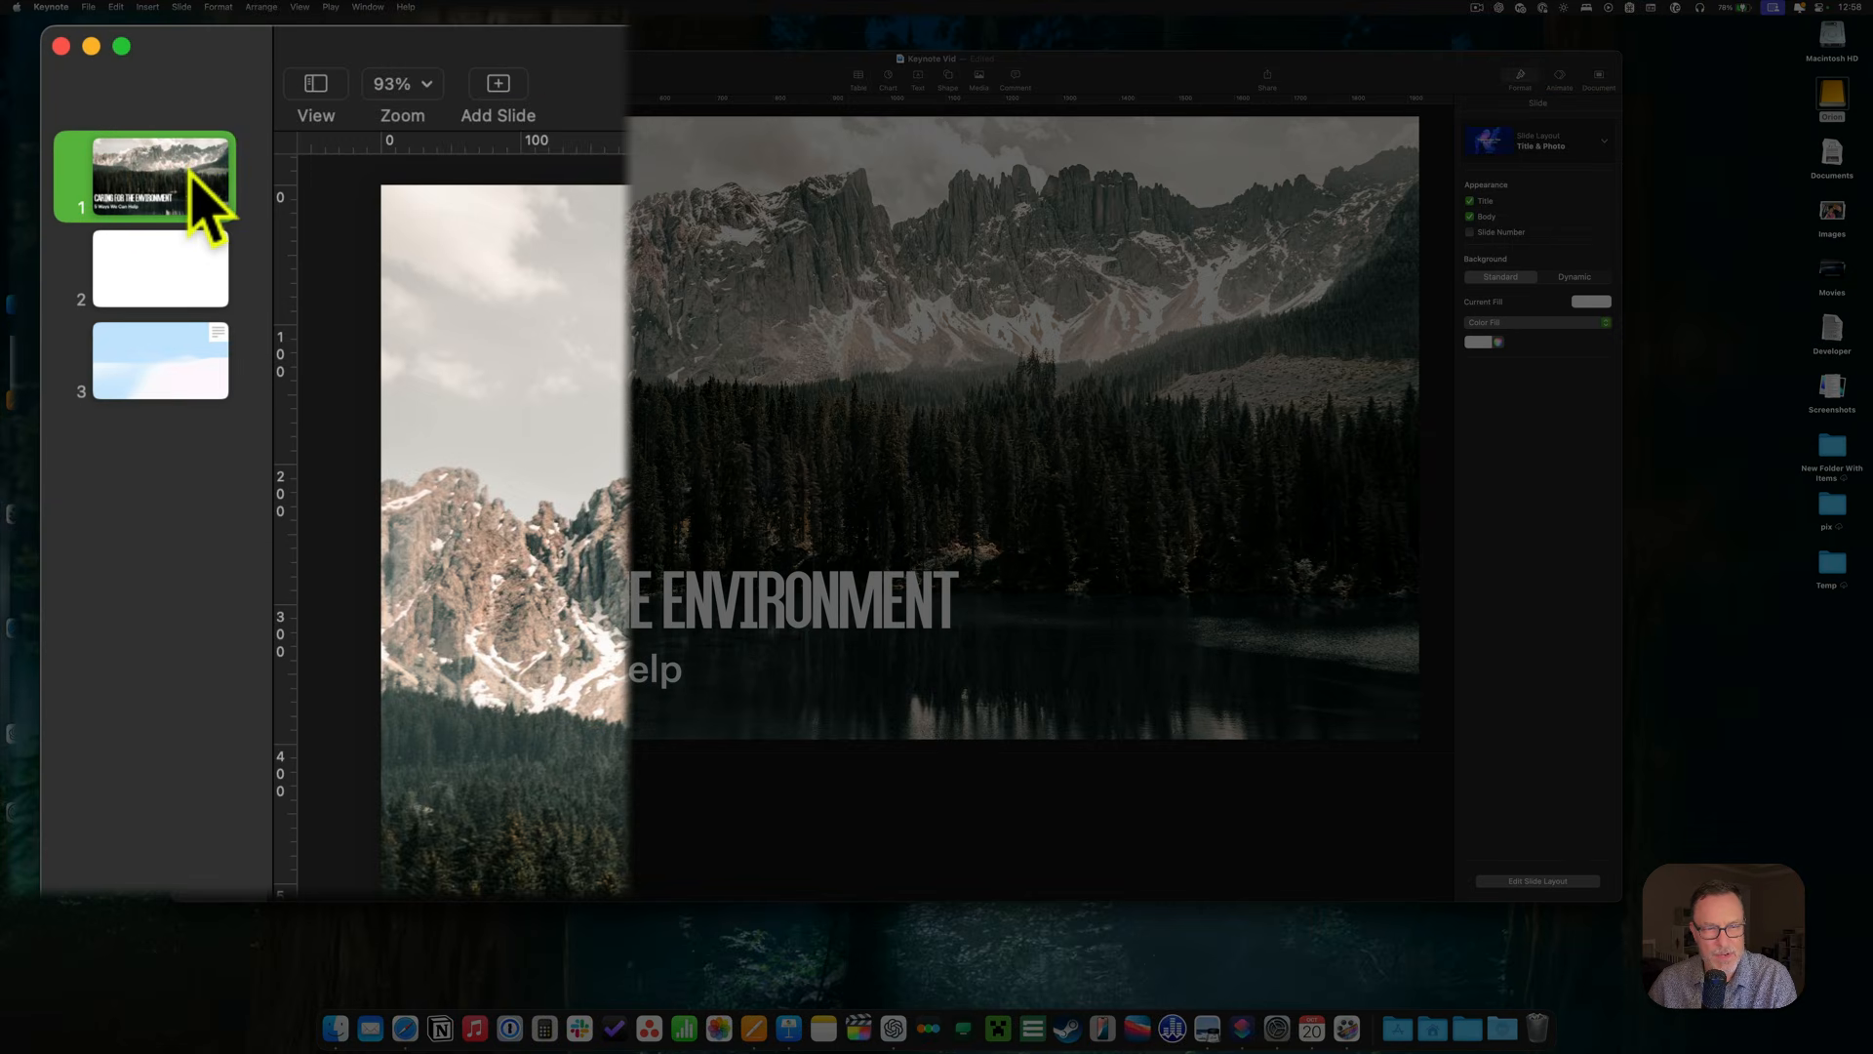
pyautogui.rightClick(190, 168)
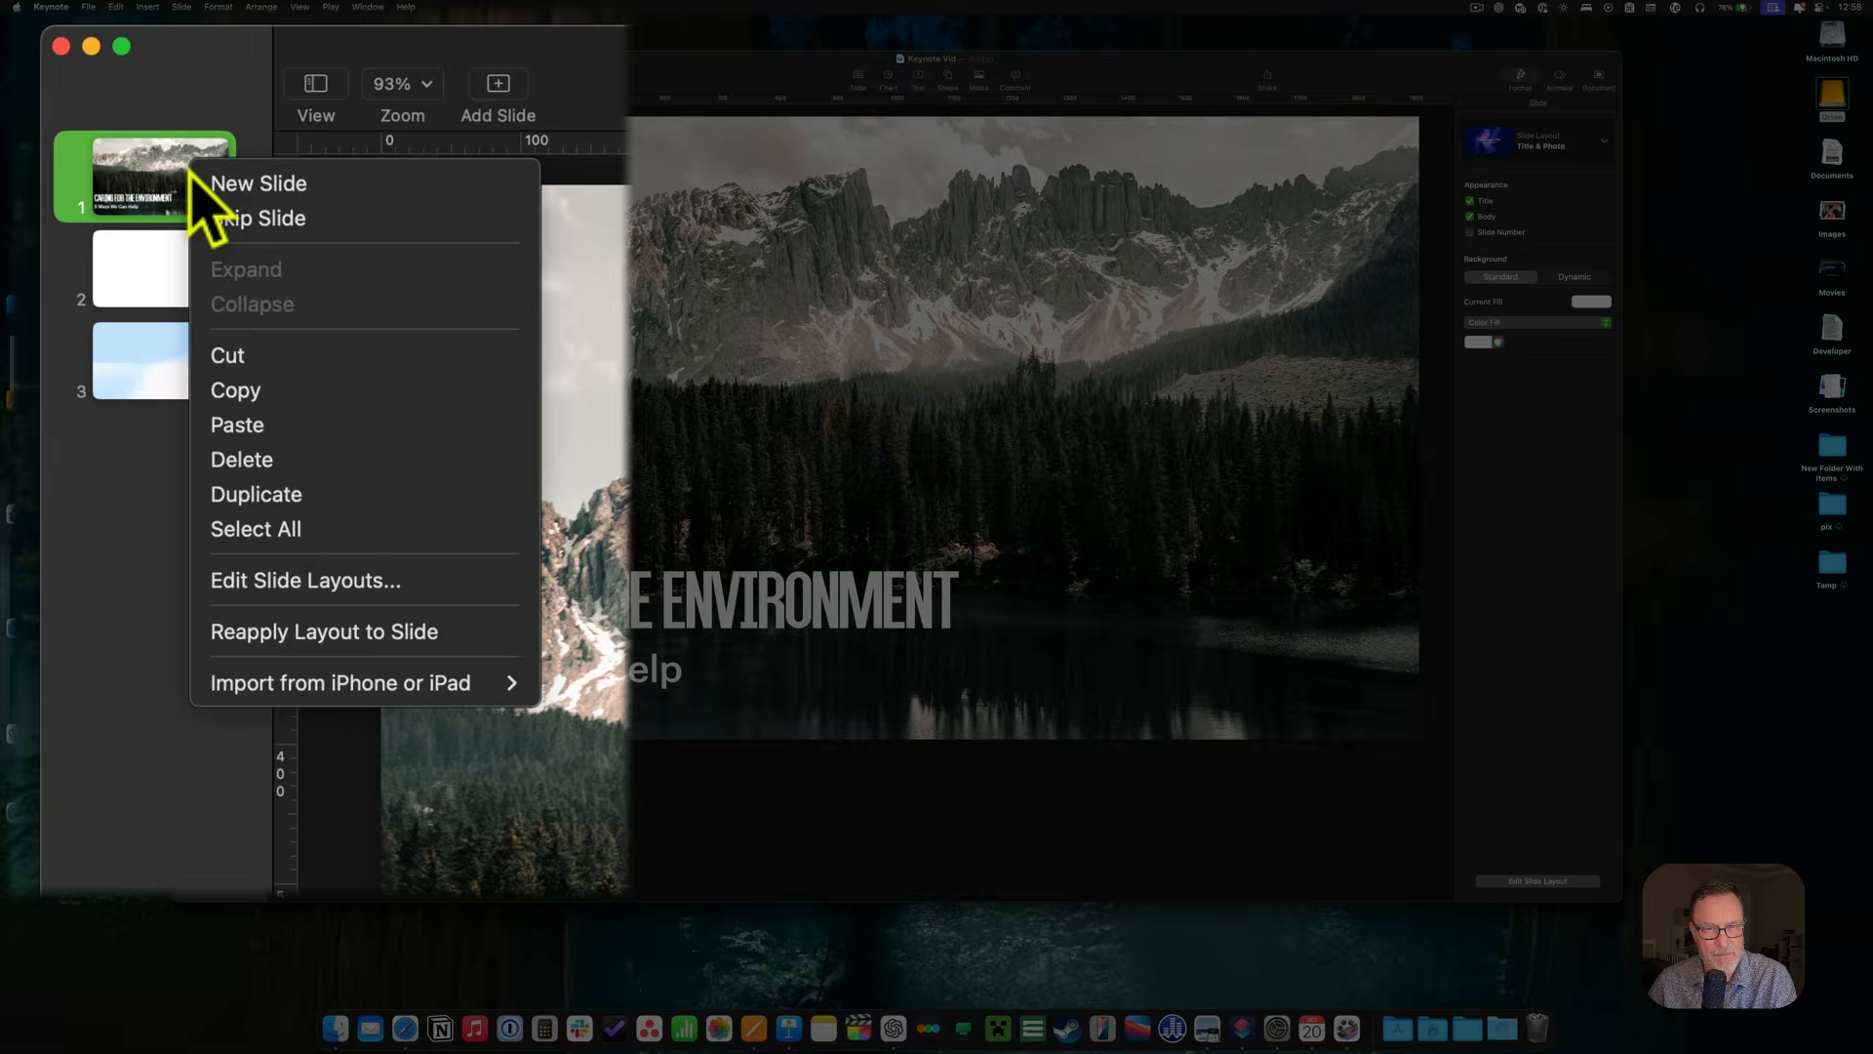
pyautogui.click(258, 499)
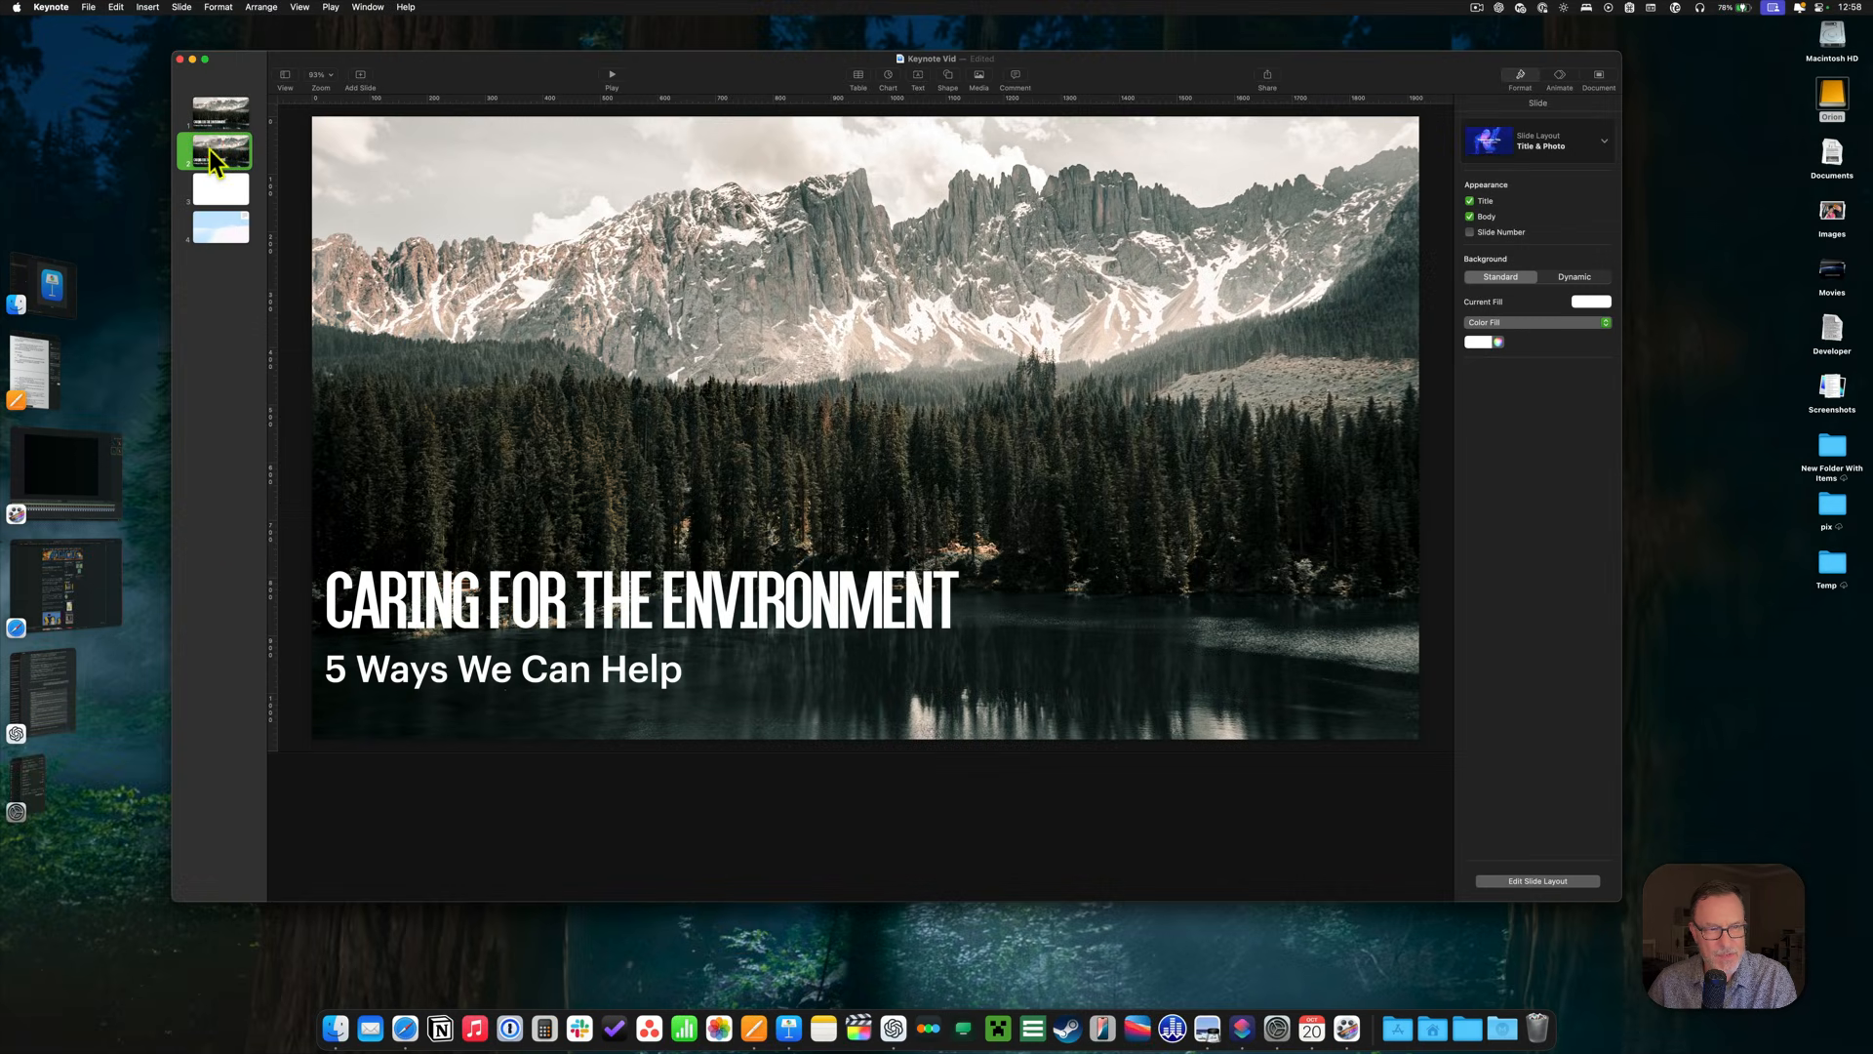
pyautogui.click(345, 621)
pyautogui.keyDown('shift'); pyautogui.click(336, 671); pyautogui.keyUp('shift')
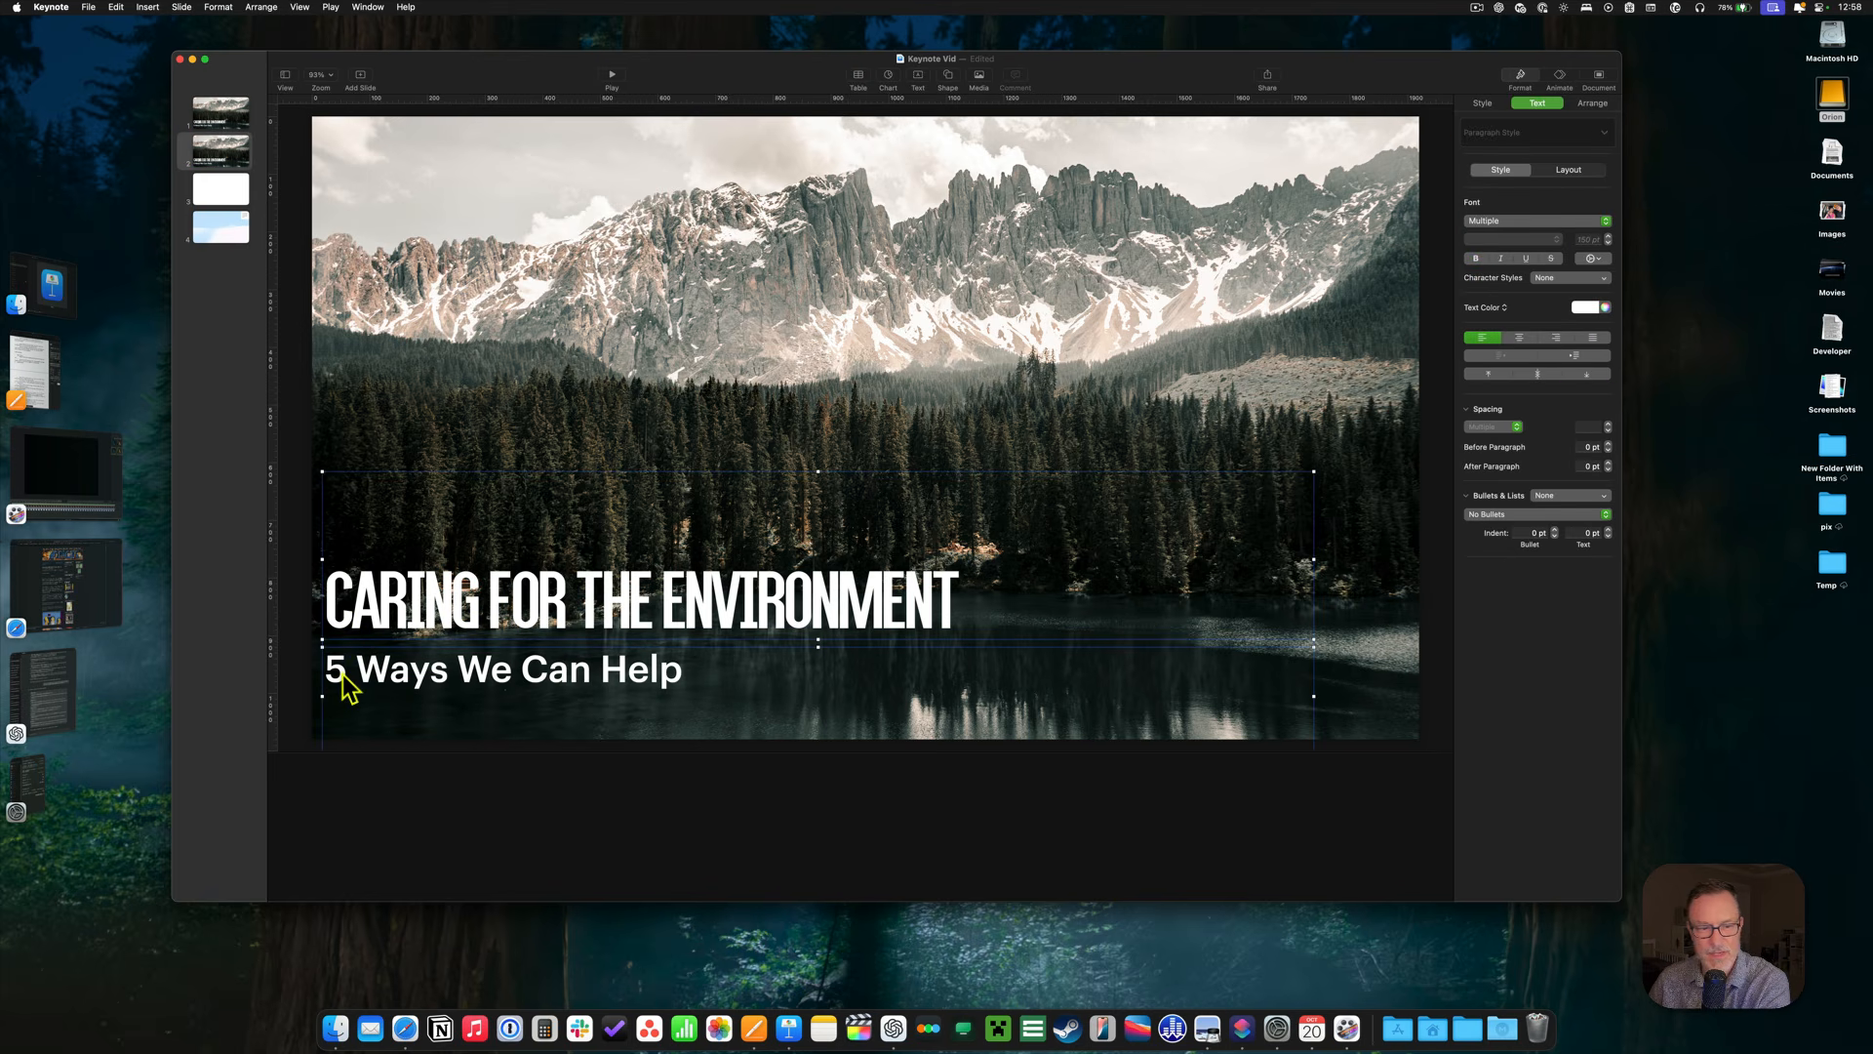
pyautogui.press('Delete')
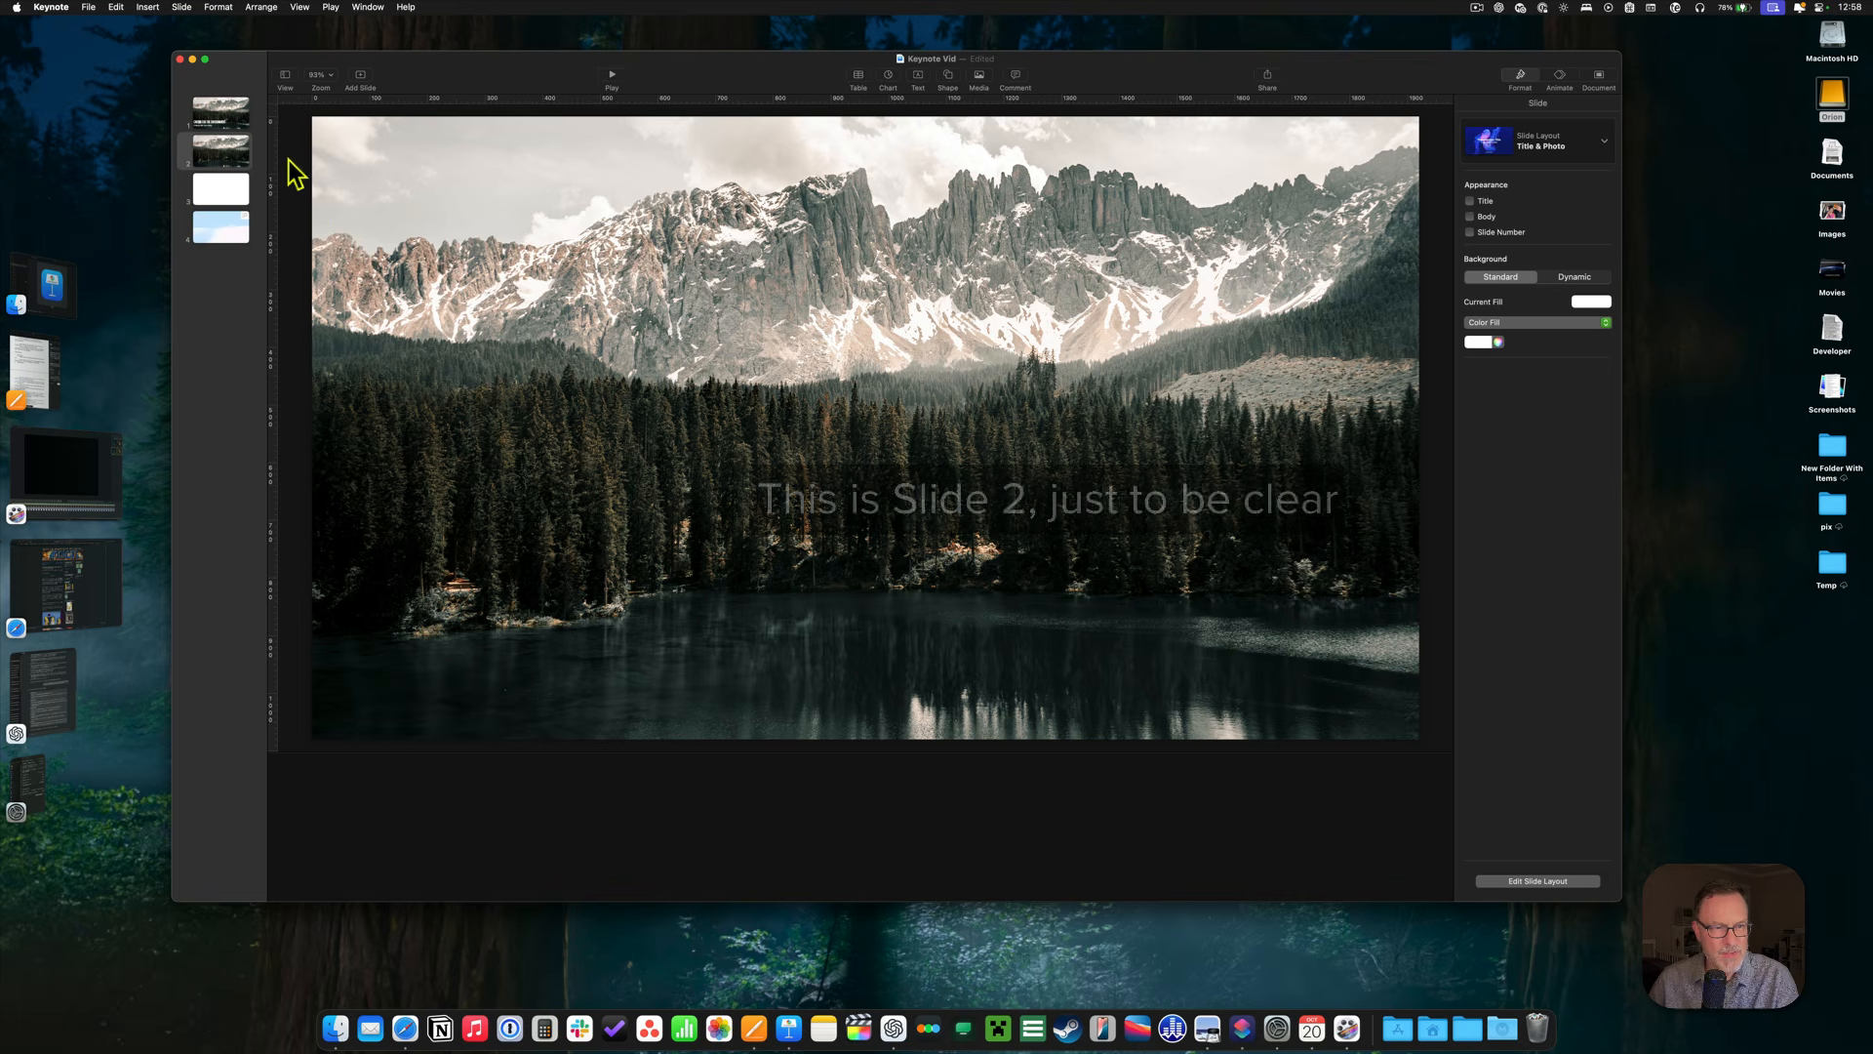
# Turn the second slide's mountain photo black and white by adjusting exposure to -4% and saturation to -100%.
pyautogui.click(409, 181)
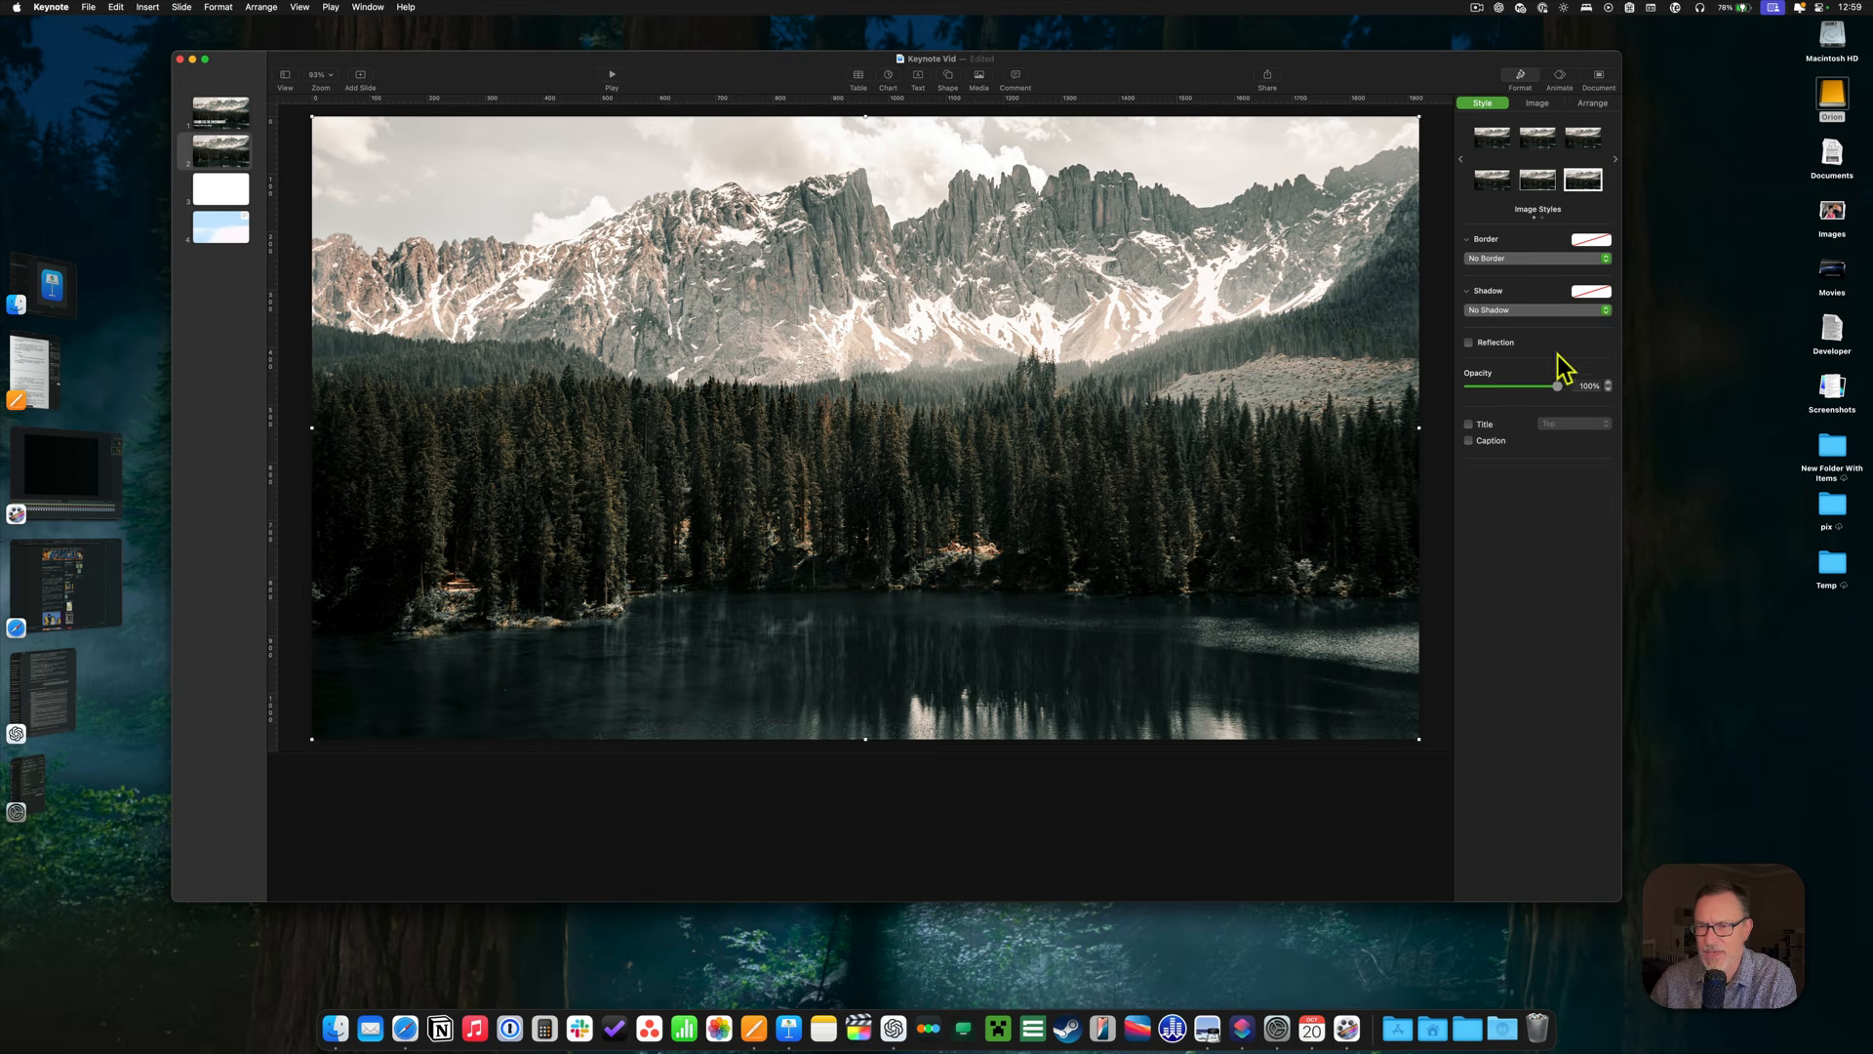
pyautogui.click(1536, 104)
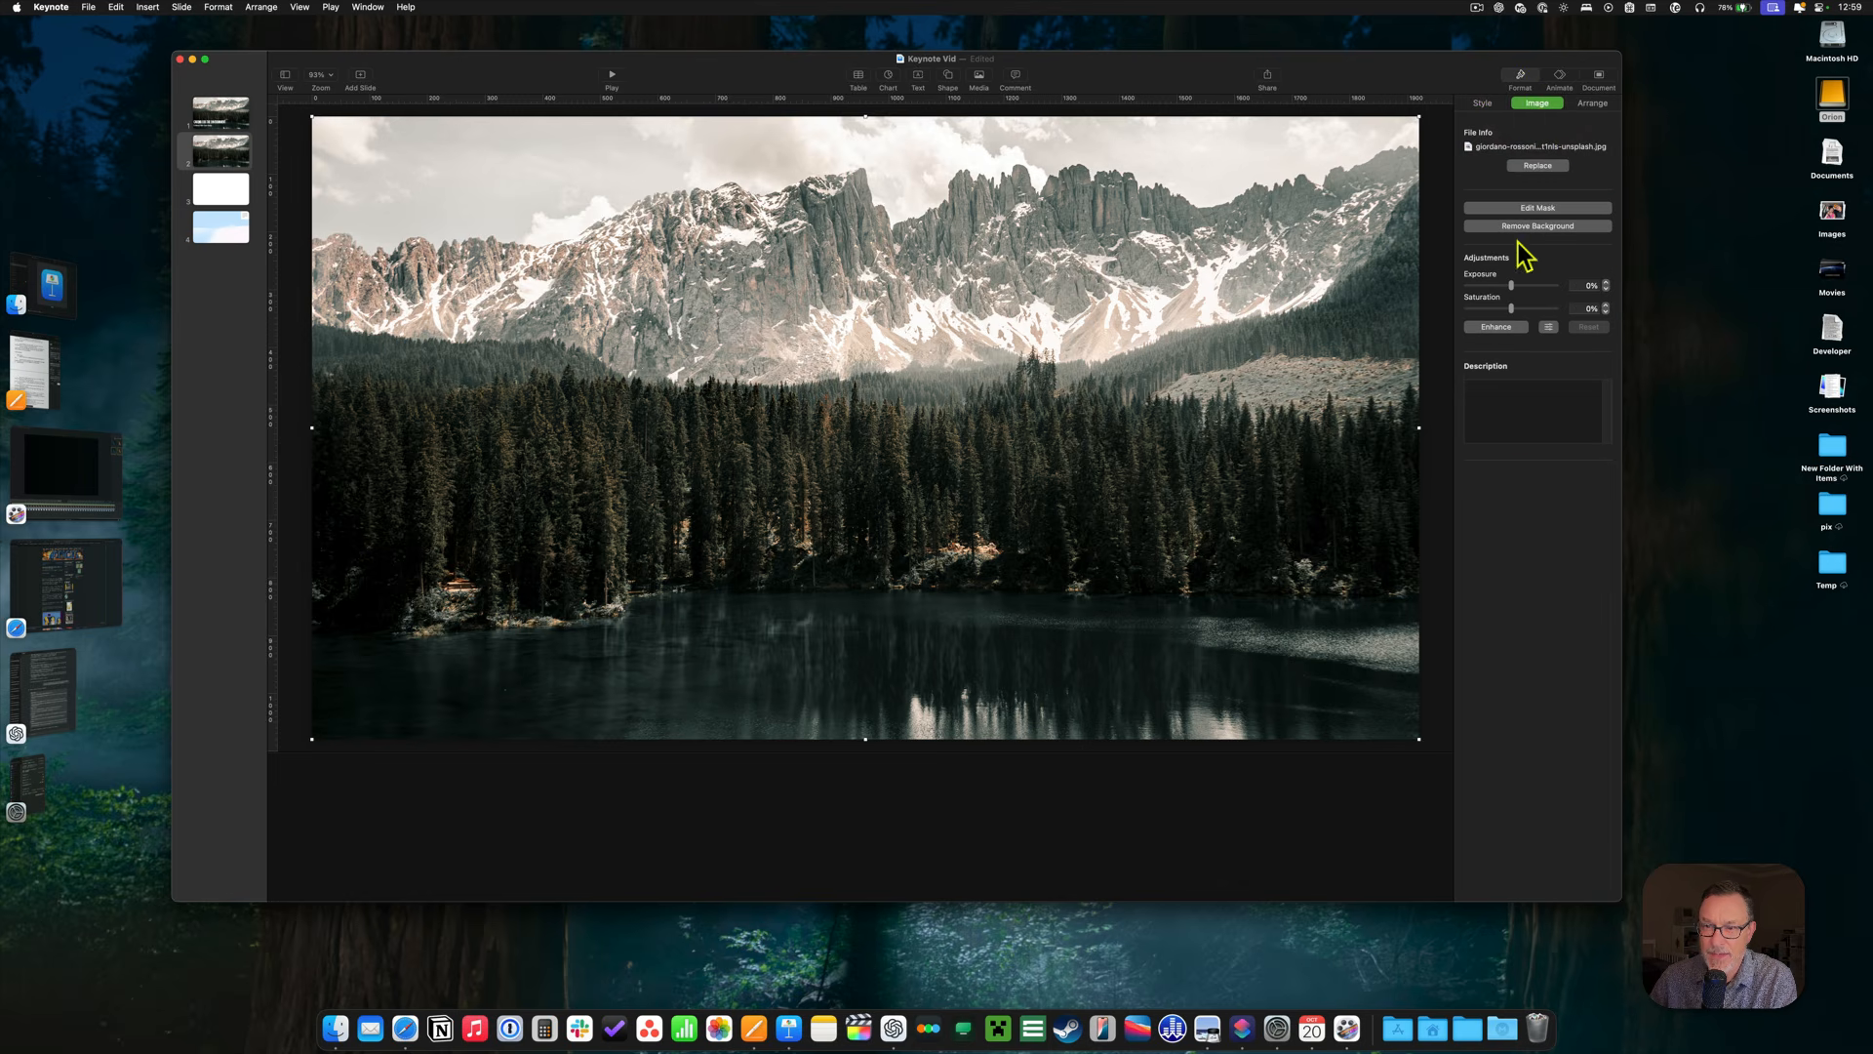
pyautogui.click(1548, 327)
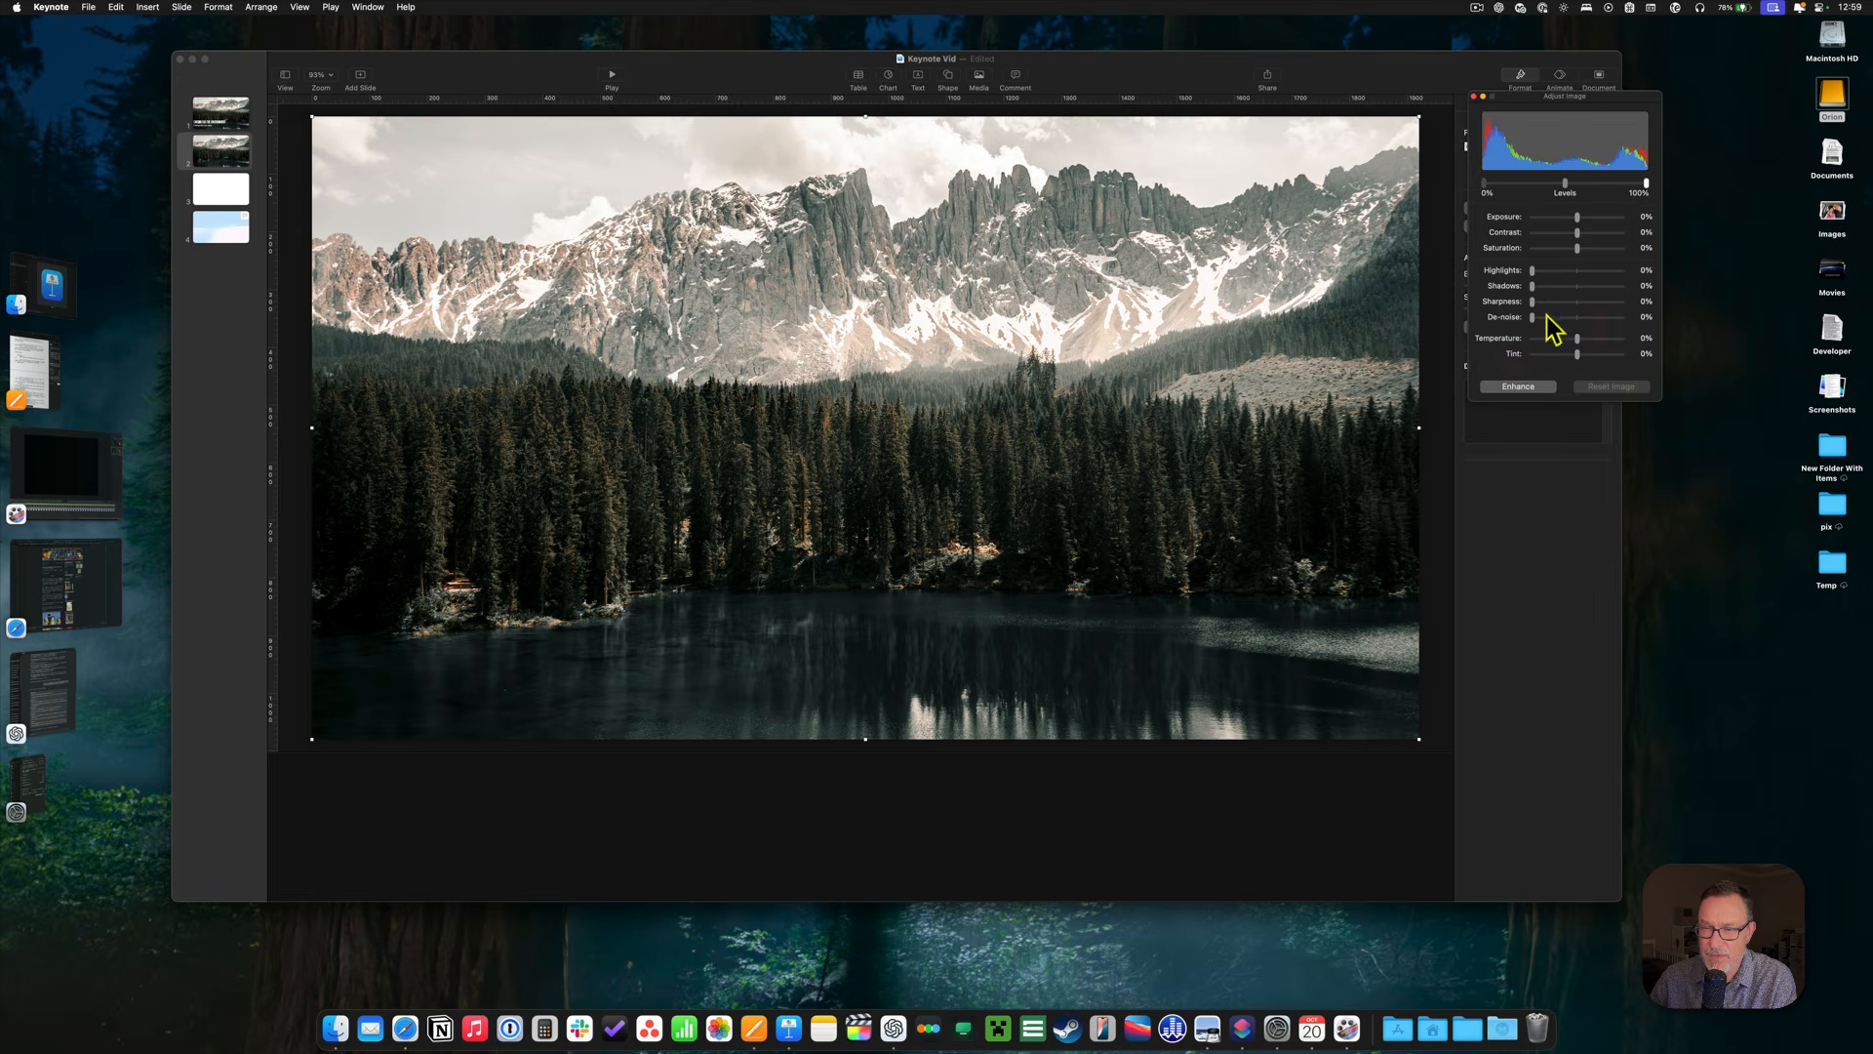
pyautogui.moveTo(1520, 99); pyautogui.dragTo(1527, 429)
pyautogui.moveTo(1585, 552)
pyautogui.mouseDown()
pyautogui.moveTo(1547, 556)
pyautogui.moveTo(1581, 552)
pyautogui.mouseUp()
pyautogui.moveTo(1583, 578)
pyautogui.mouseDown()
pyautogui.moveTo(1539, 595)
pyautogui.moveTo(1564, 583)
pyautogui.mouseUp()
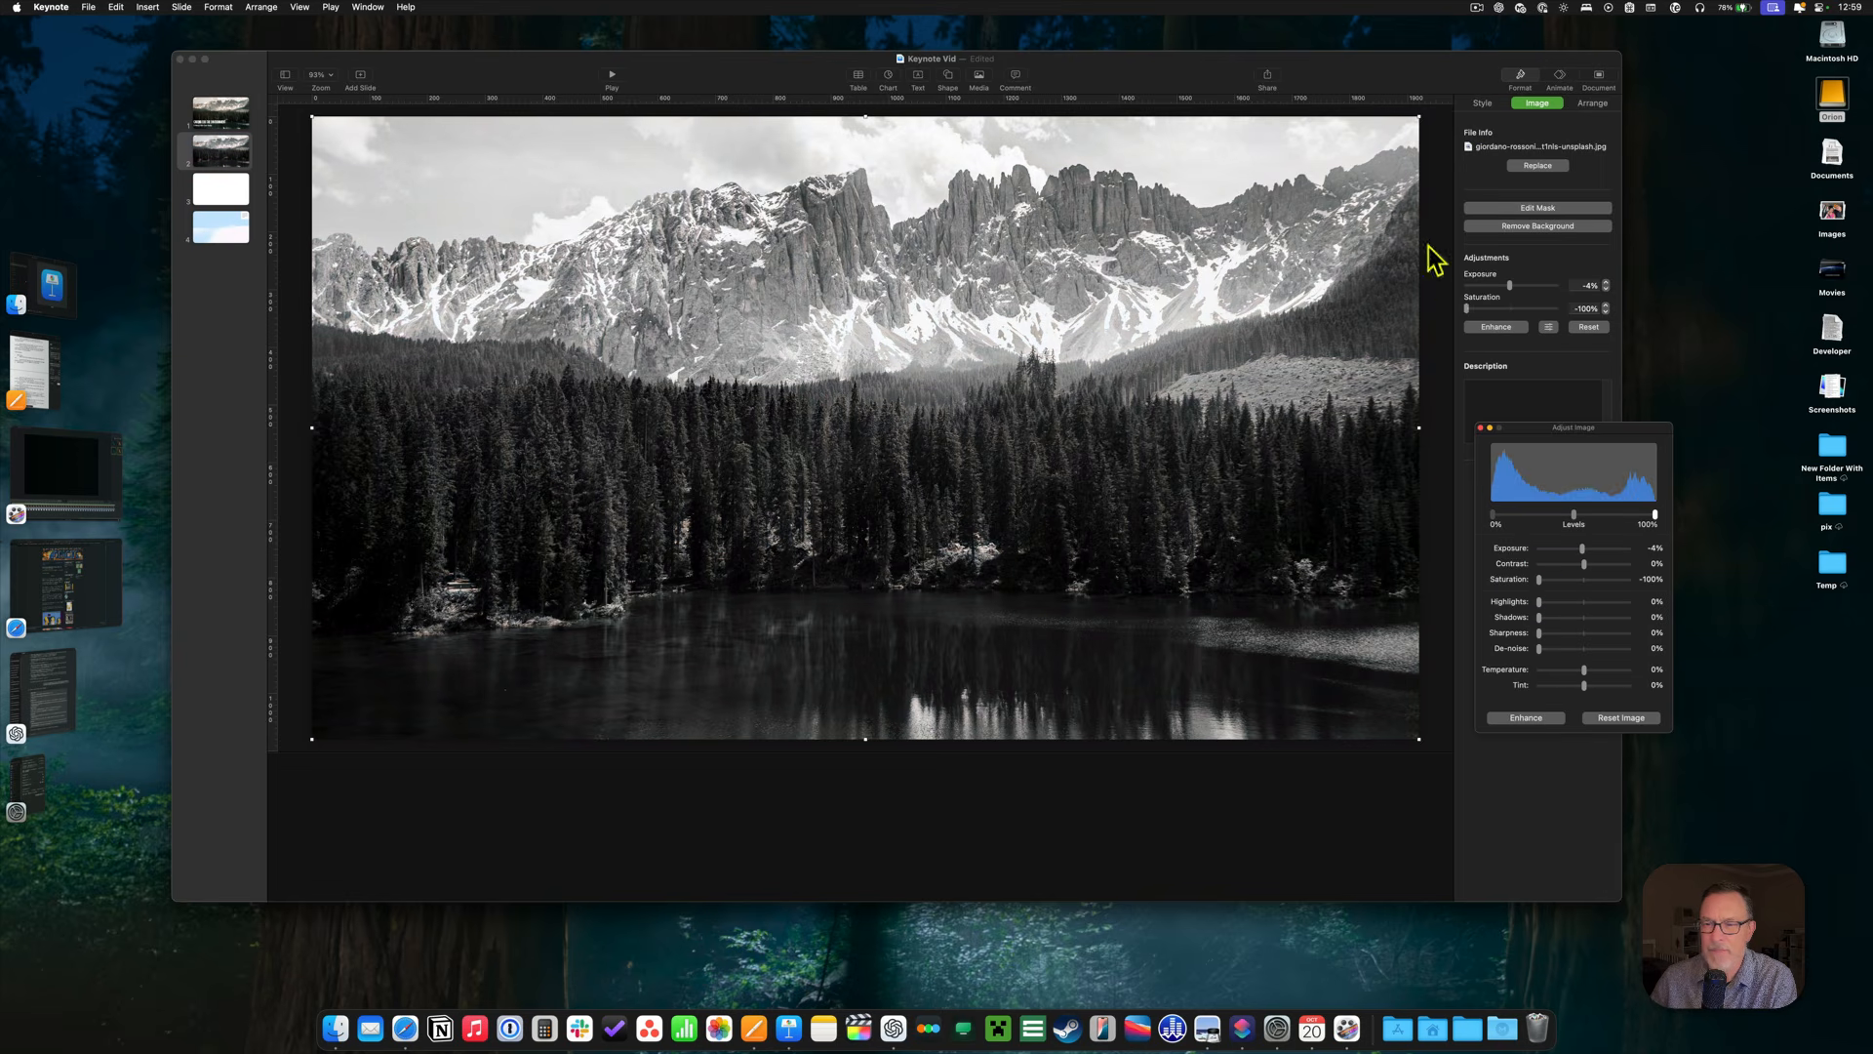
pyautogui.click(1480, 427)
# Apply the Magic Move transition to the title slide and play the slideshow through to the second slide.
pyautogui.click(212, 113)
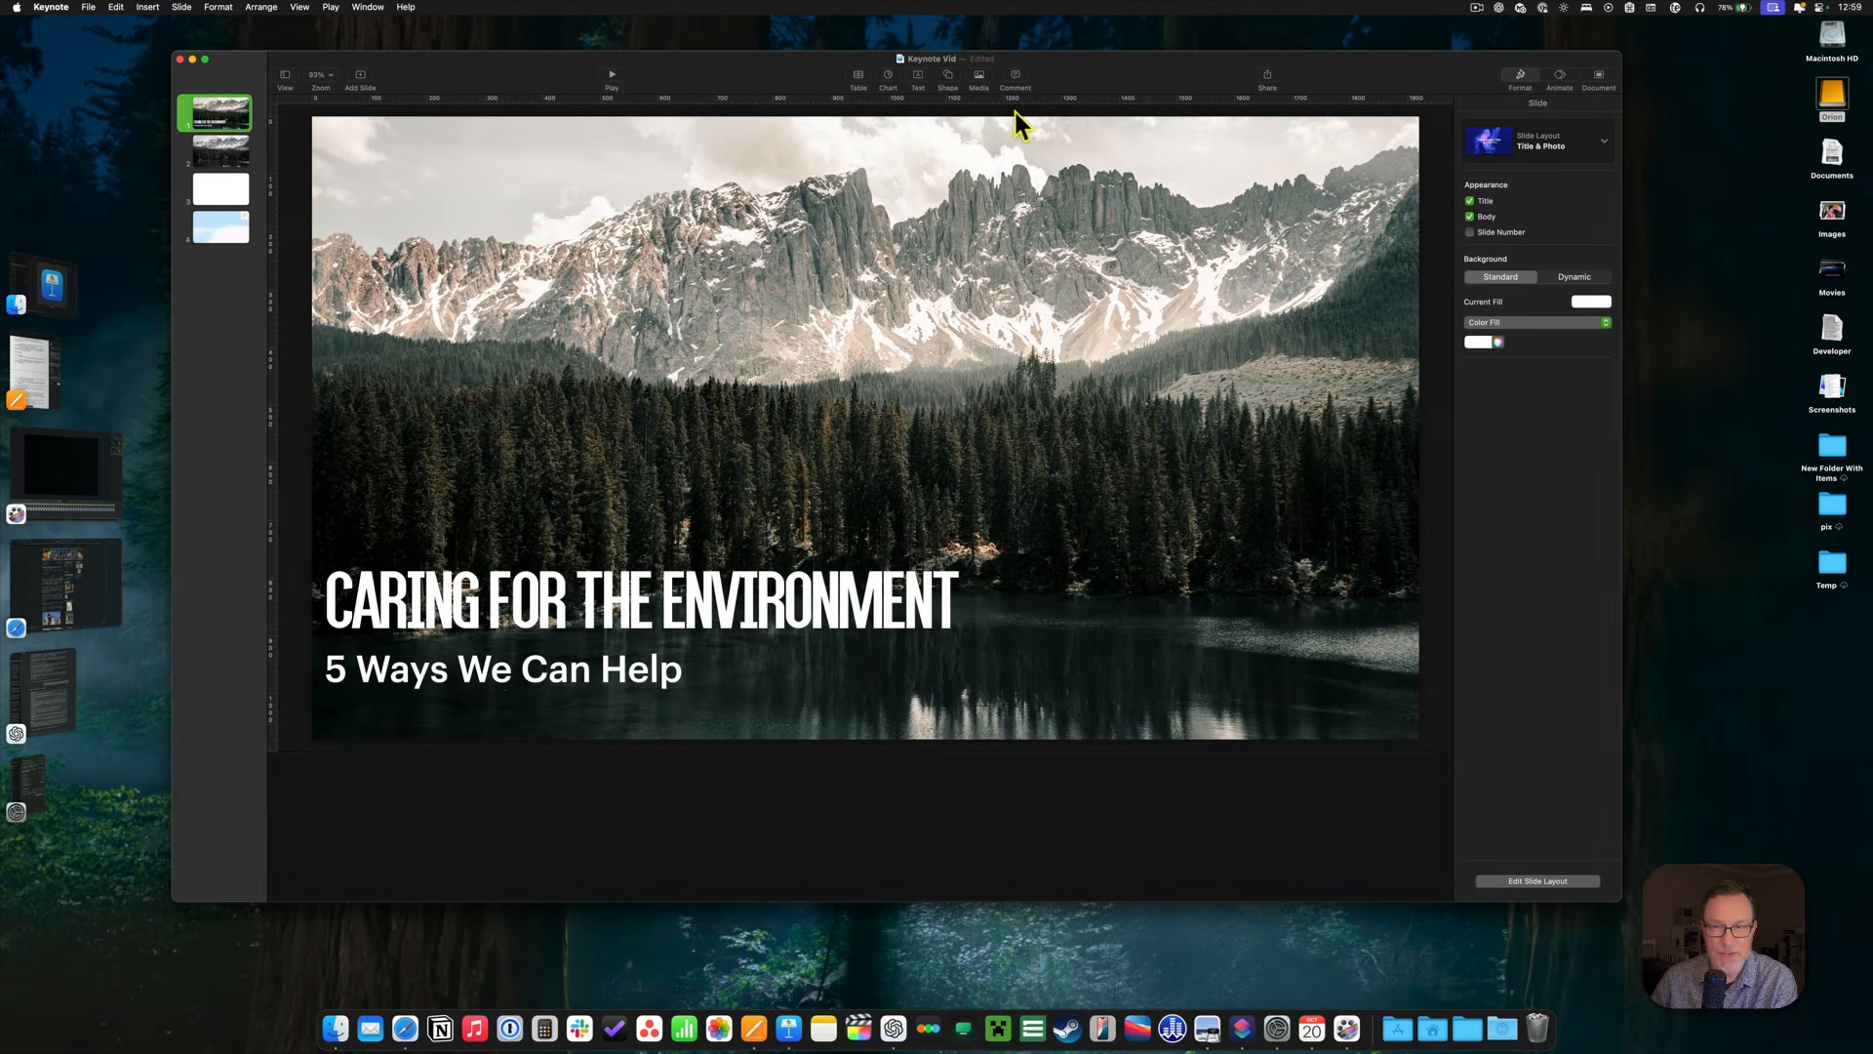
pyautogui.click(1560, 80)
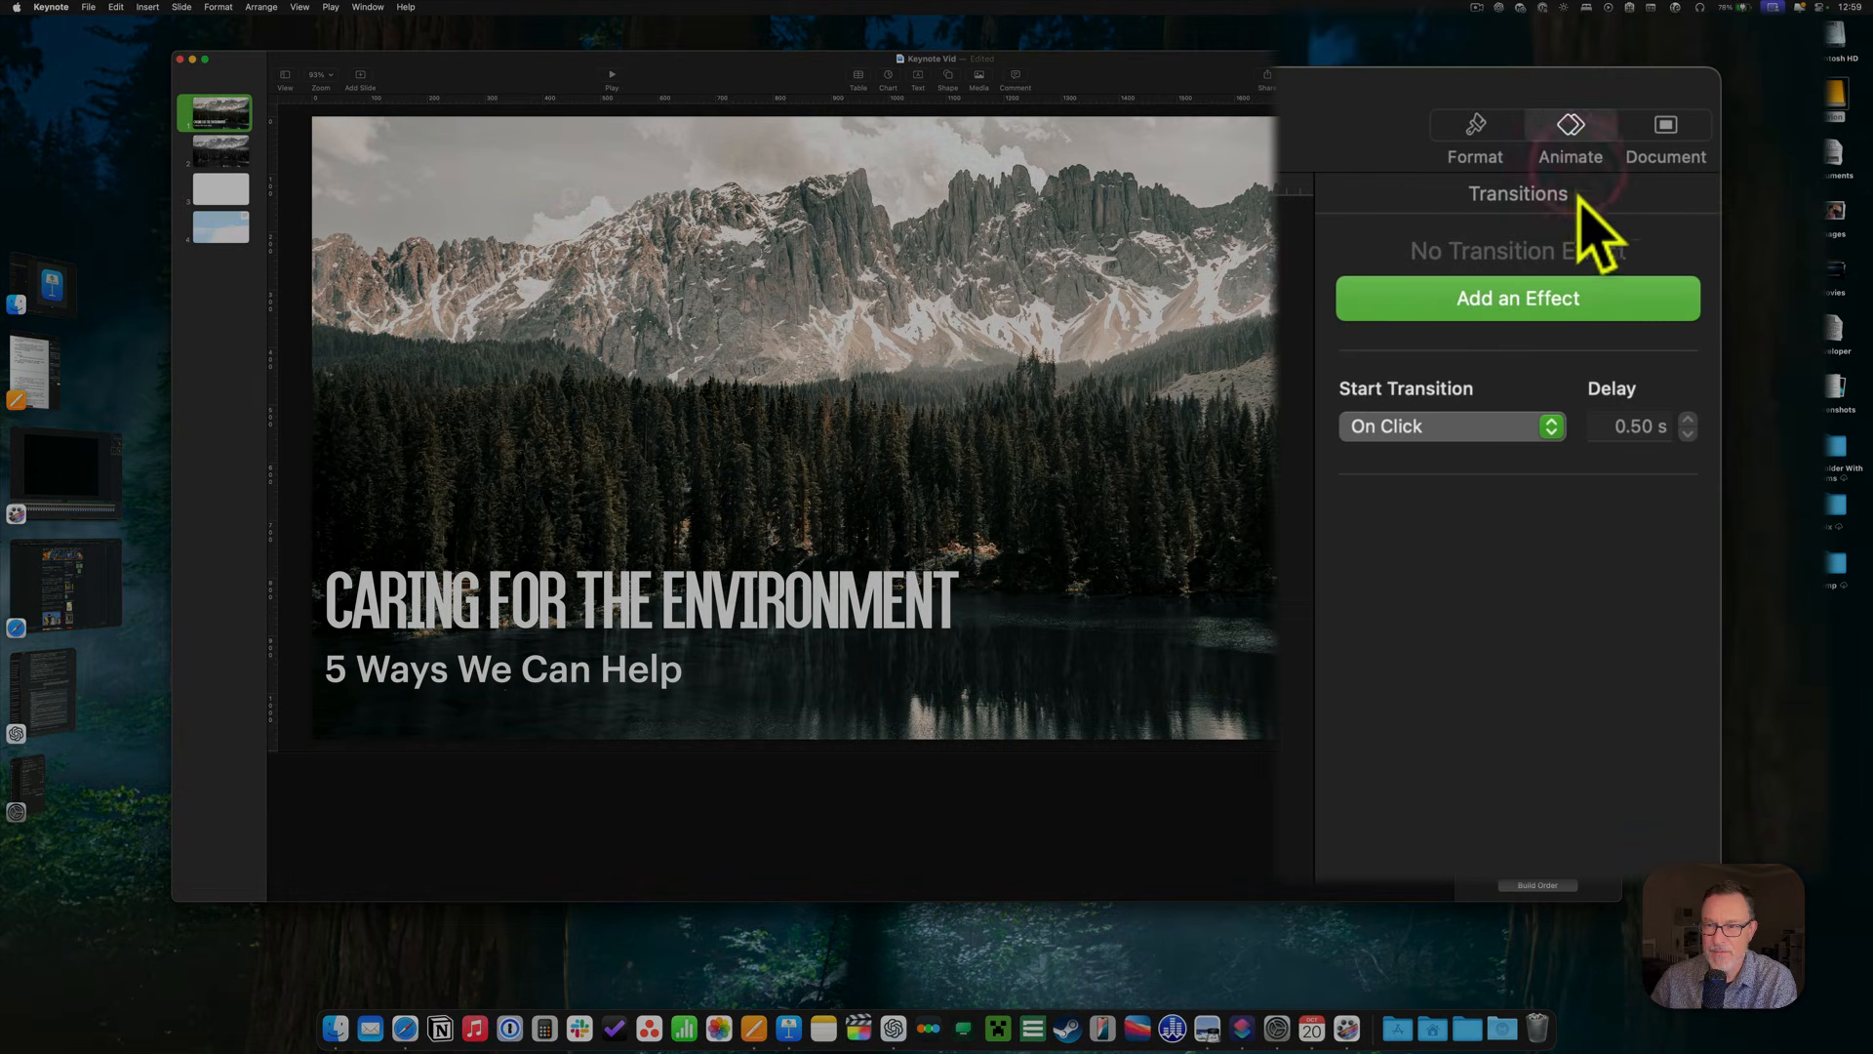
pyautogui.click(1518, 298)
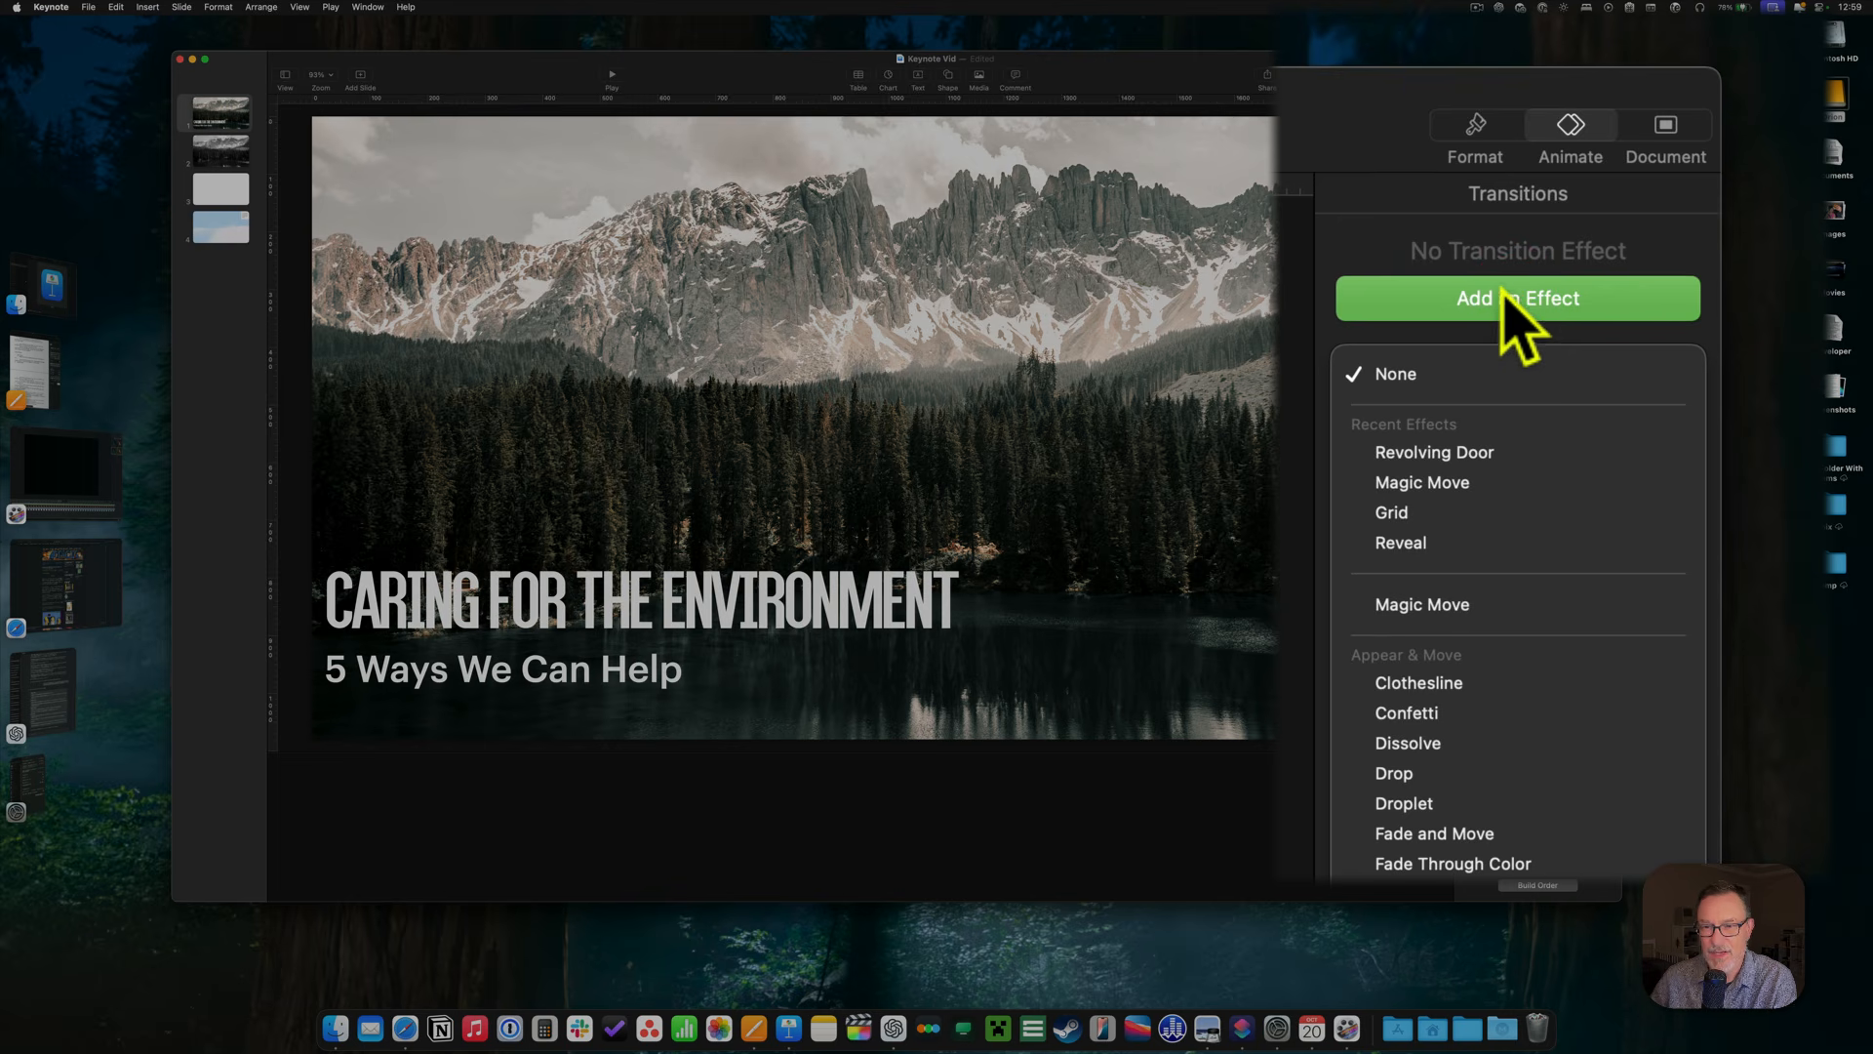
pyautogui.click(1455, 485)
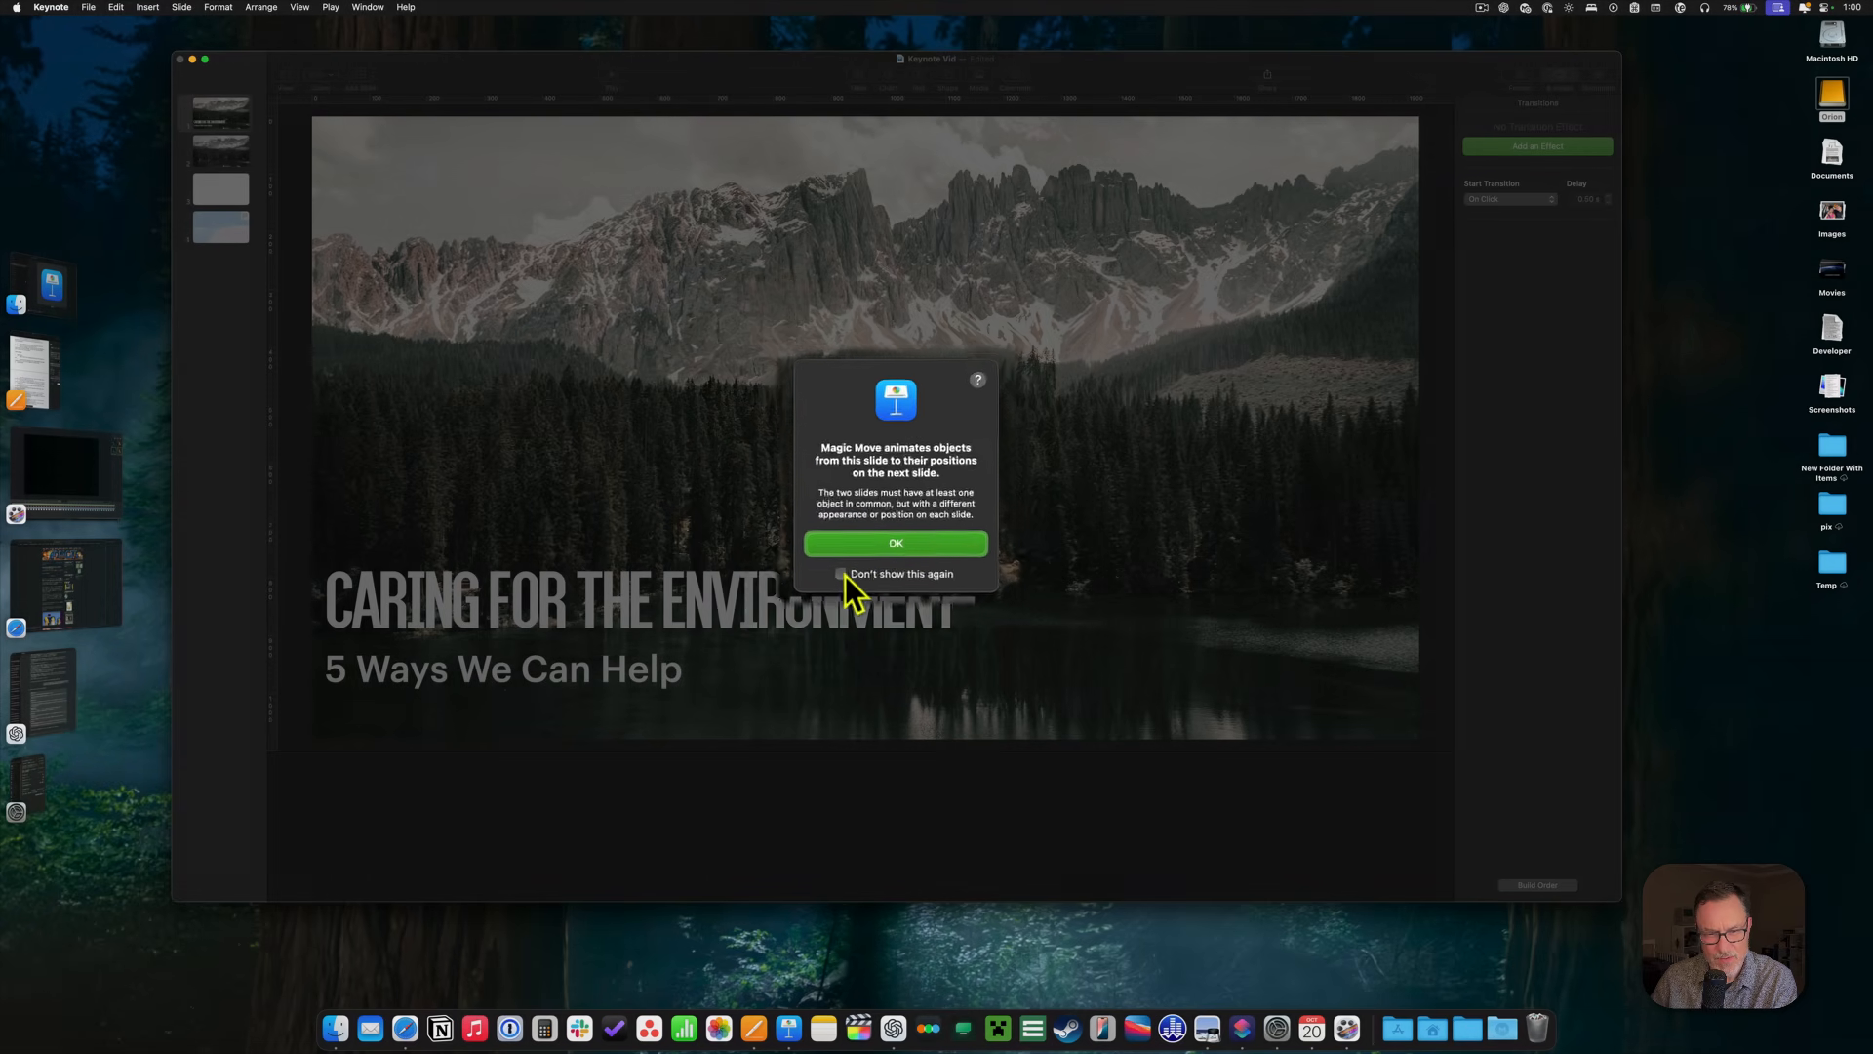
pyautogui.click(806, 630)
pyautogui.click(895, 529)
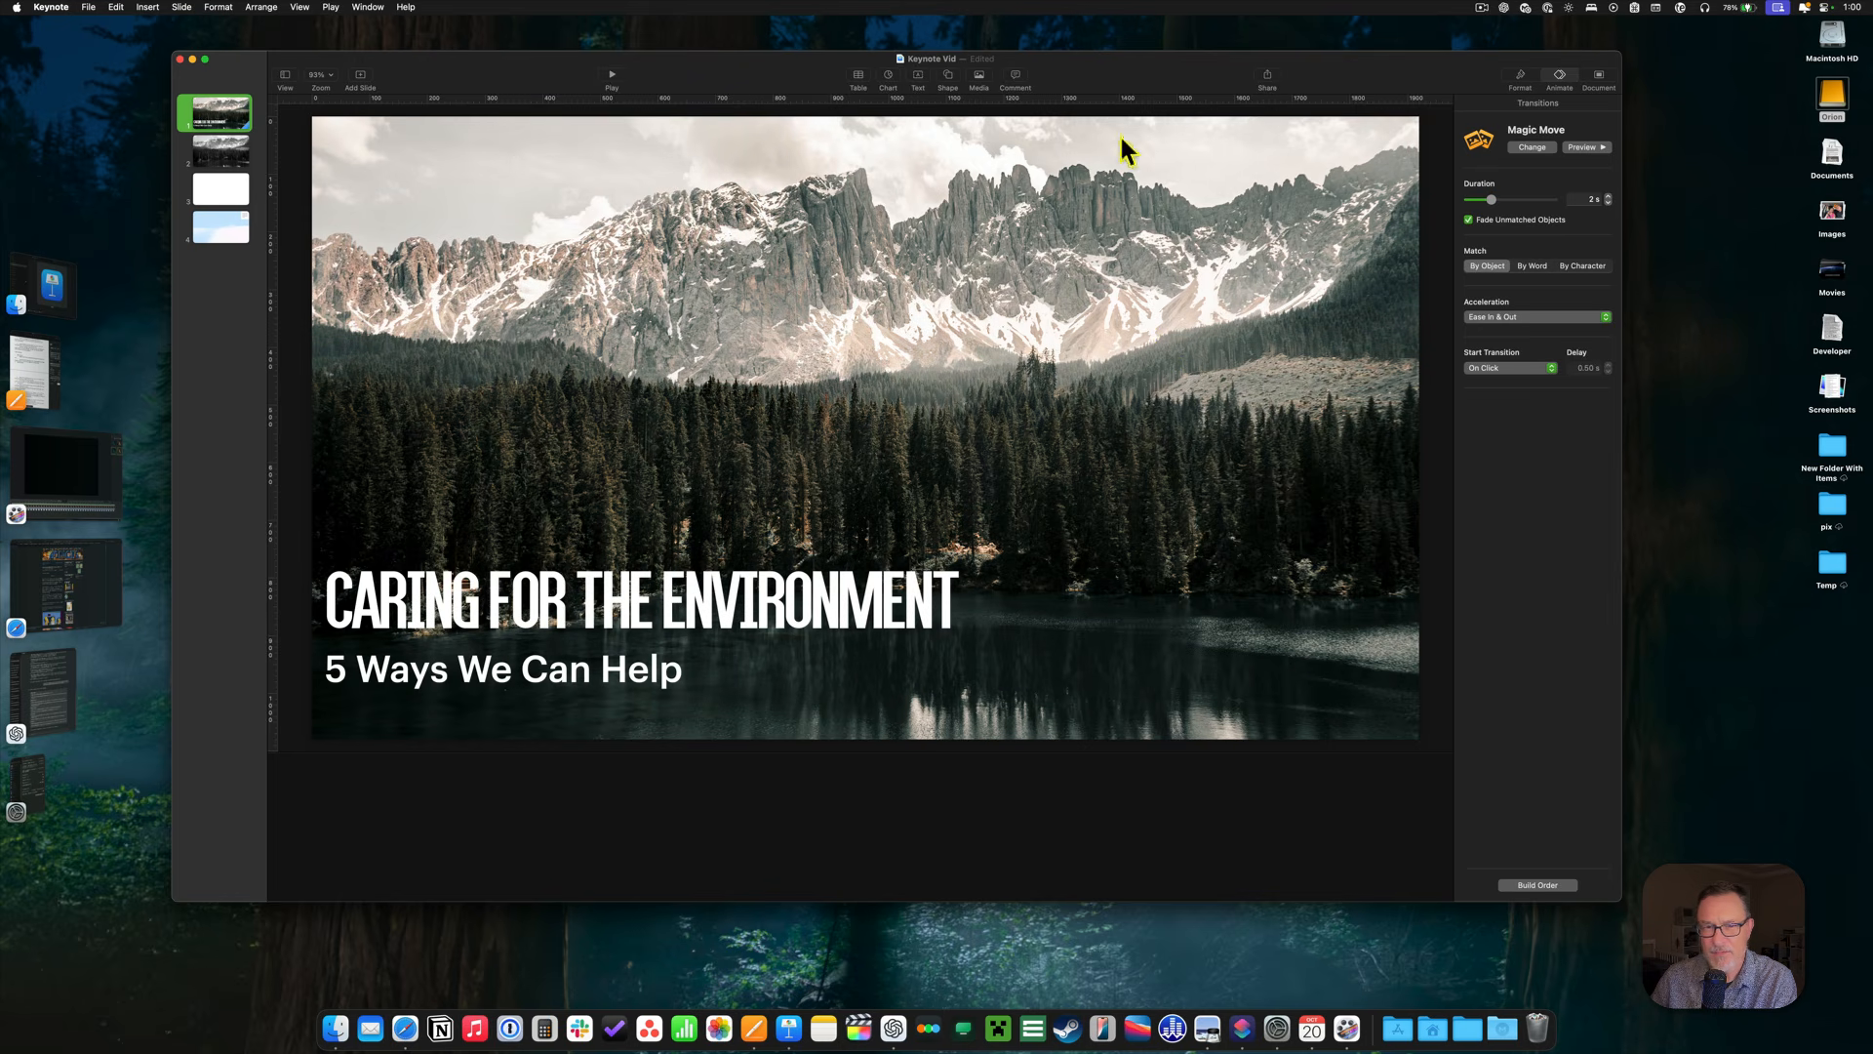
pyautogui.click(617, 76)
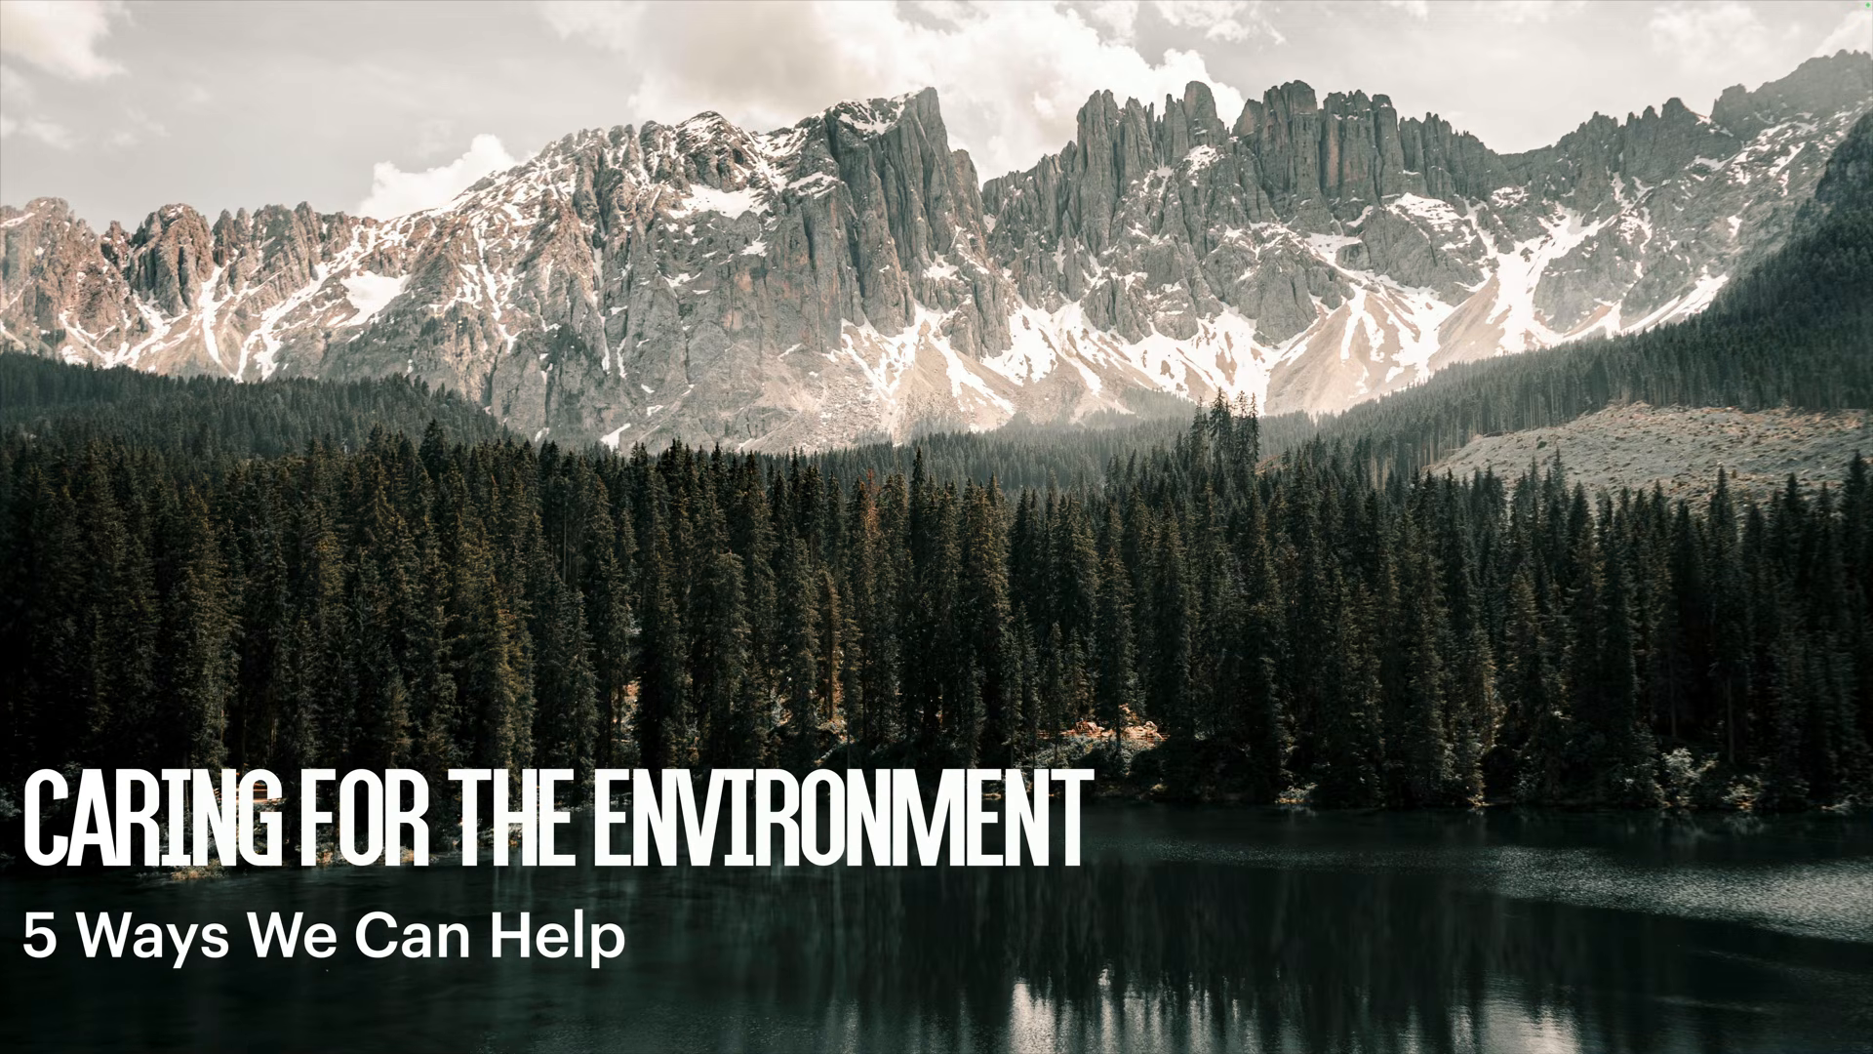
pyautogui.press('Right')
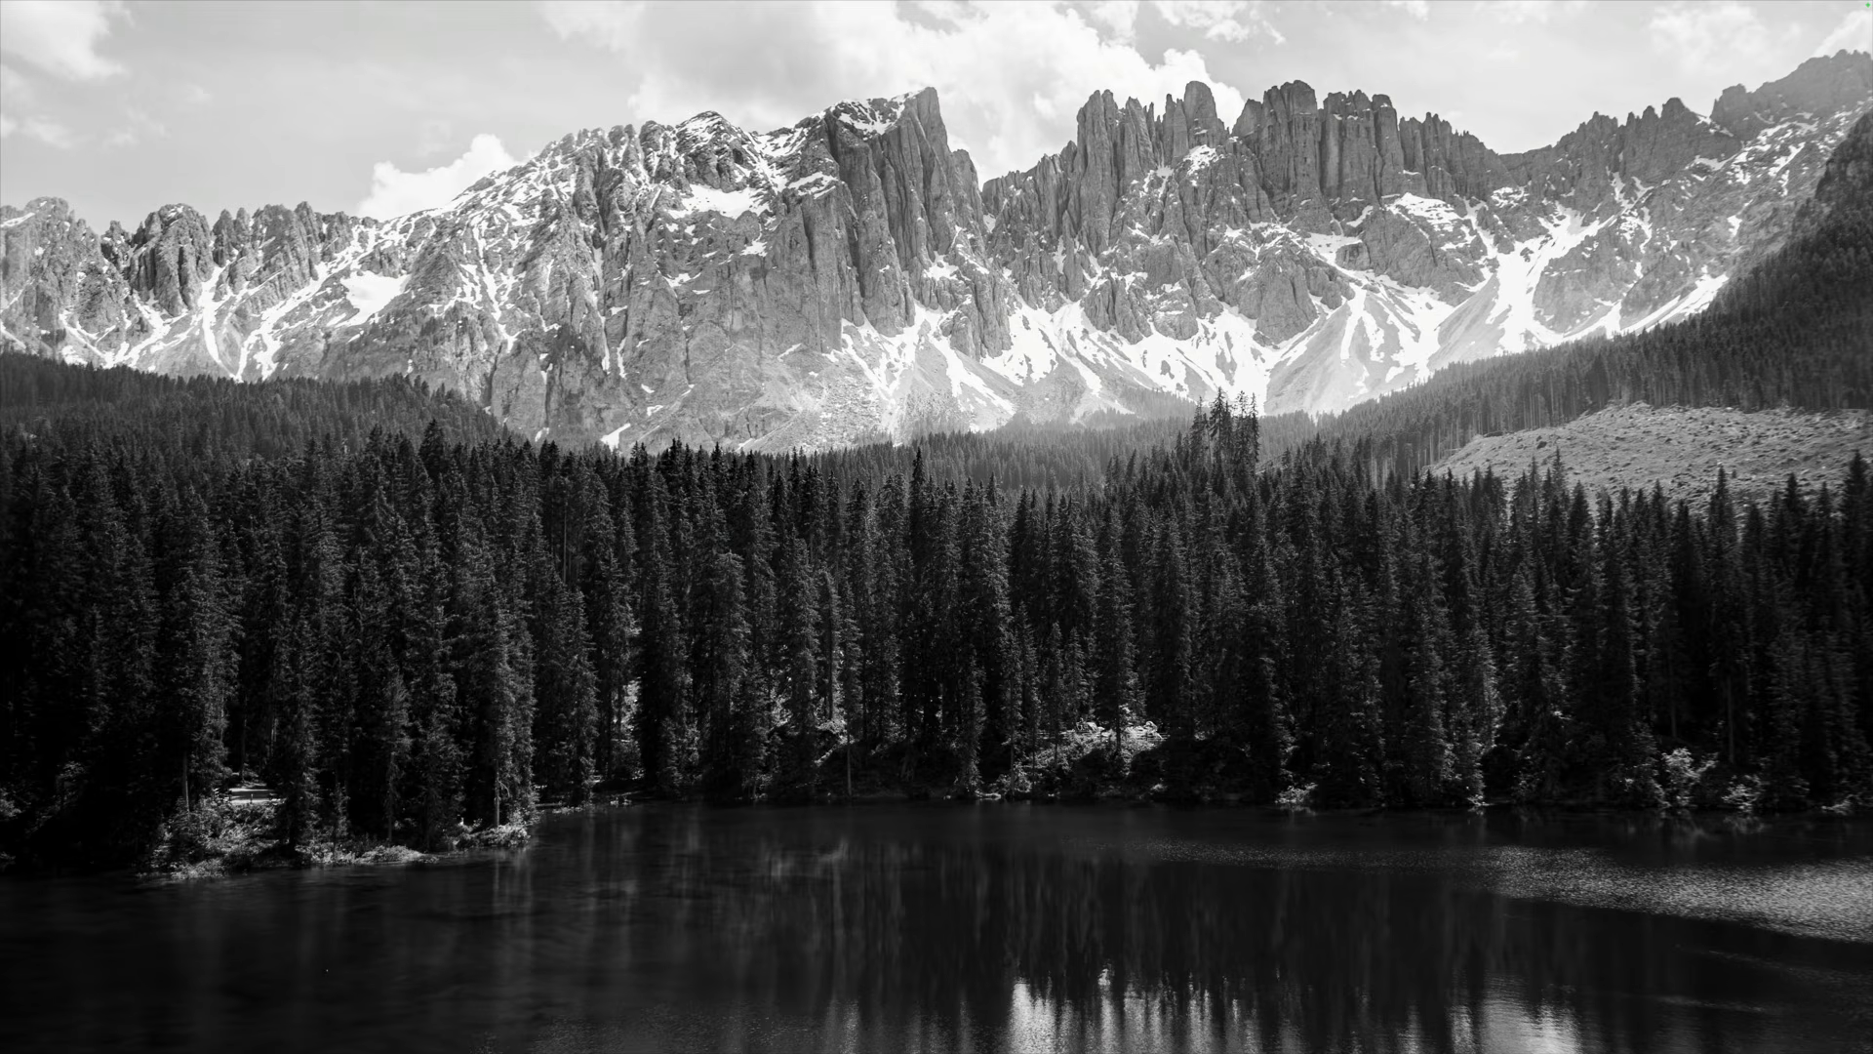
# Exit the slideshow and copy the title and subtitle text boxes from the title slide onto the black-and-white second slide.
pyautogui.press('Escape')
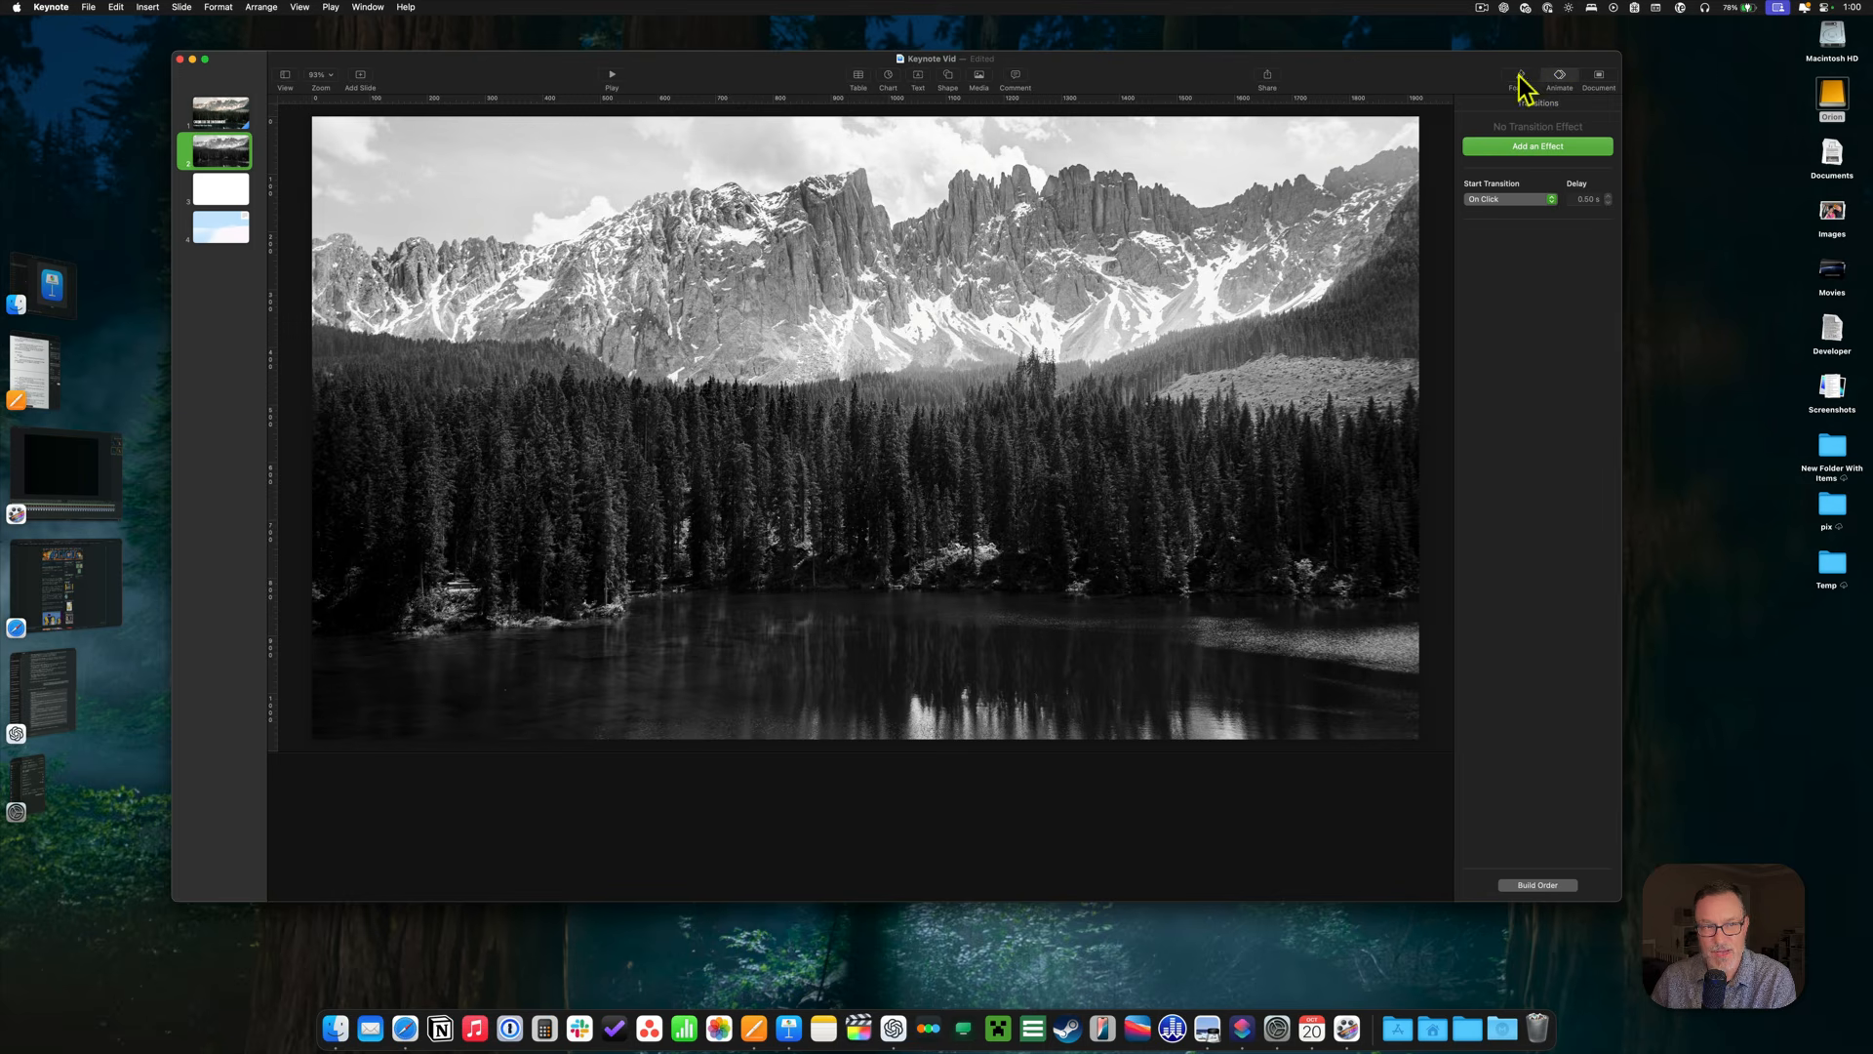
pyautogui.click(218, 109)
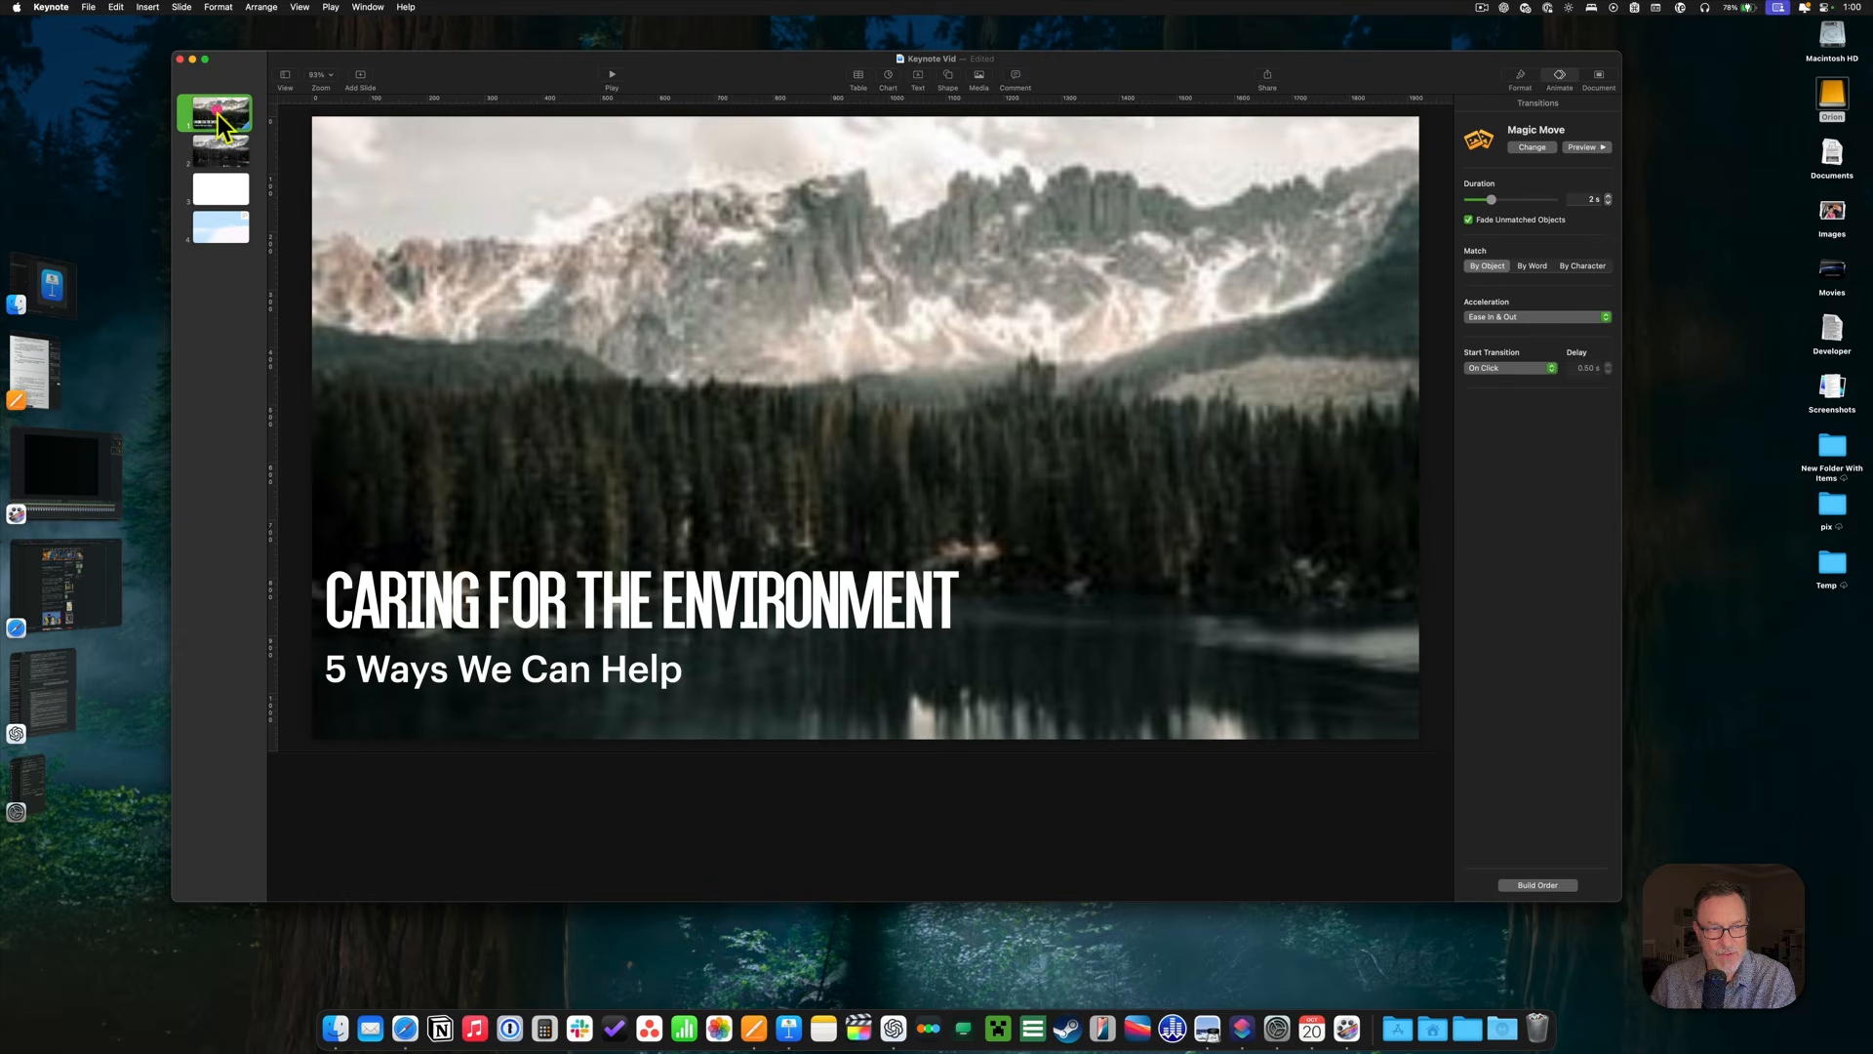
pyautogui.click(400, 603)
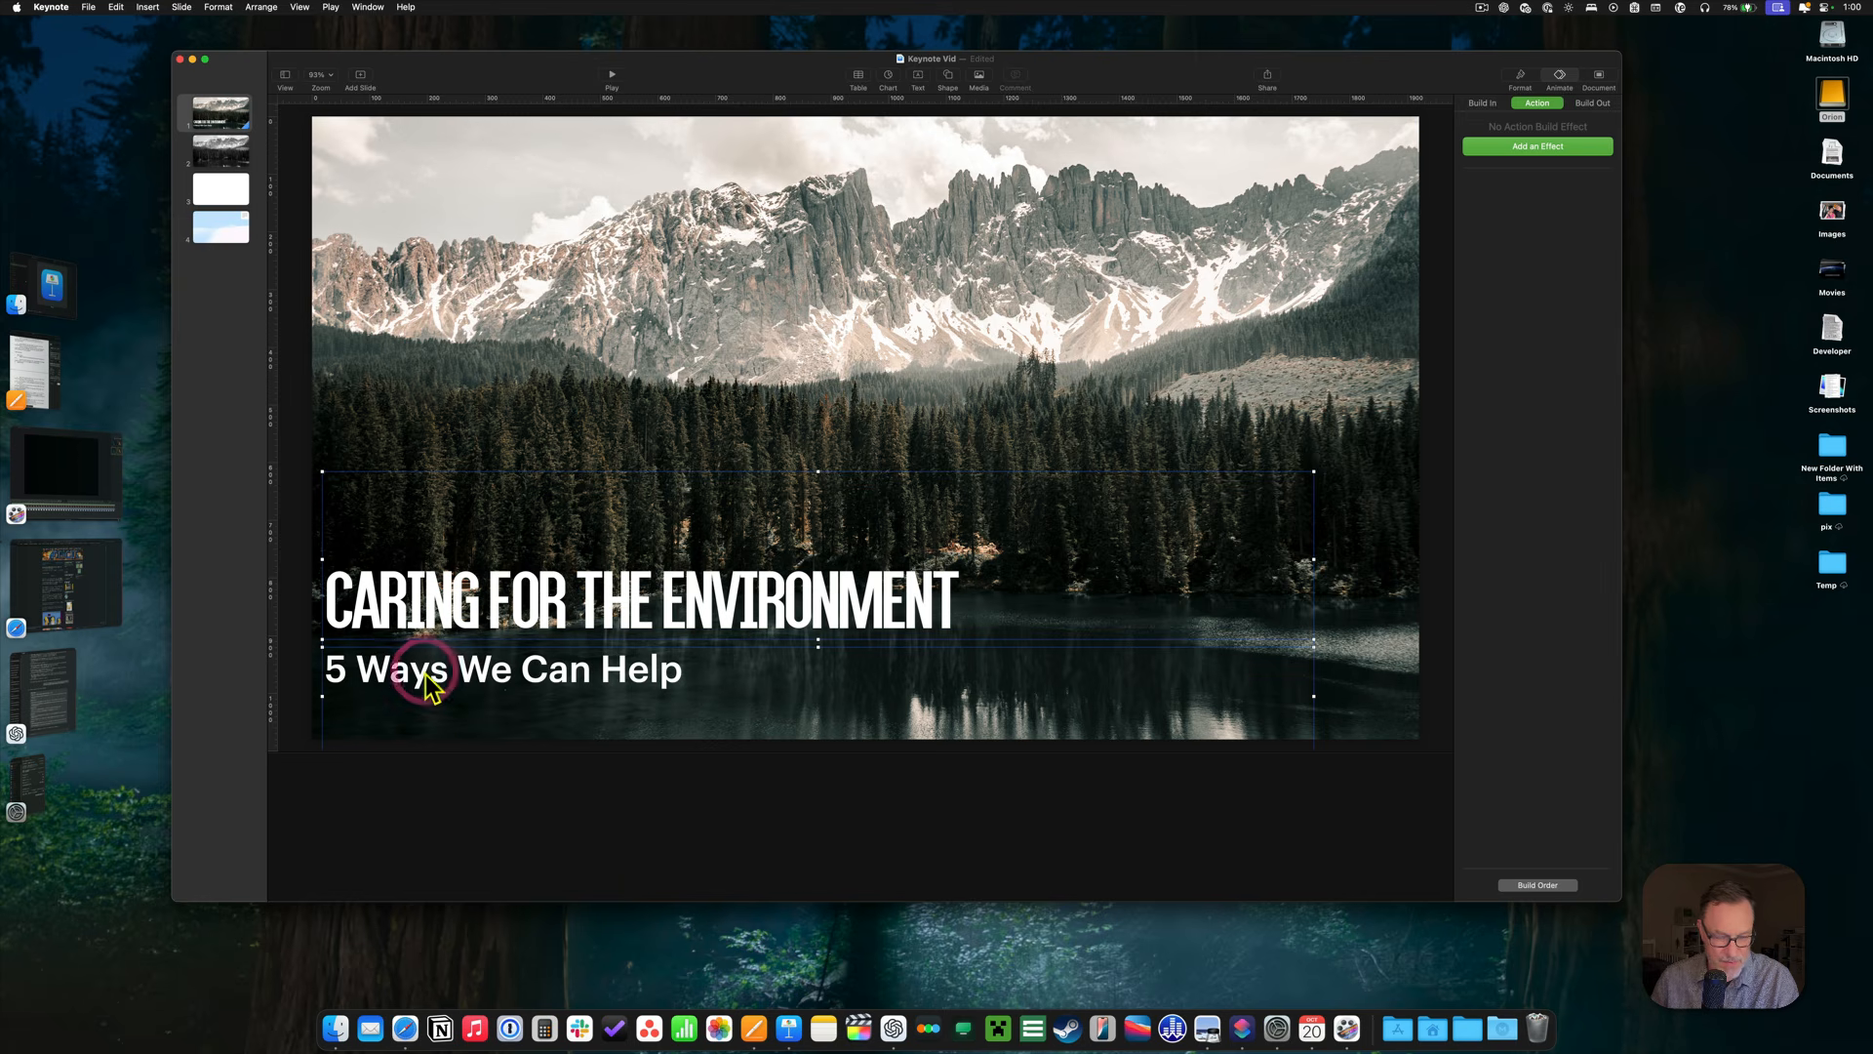
pyautogui.click(242, 139)
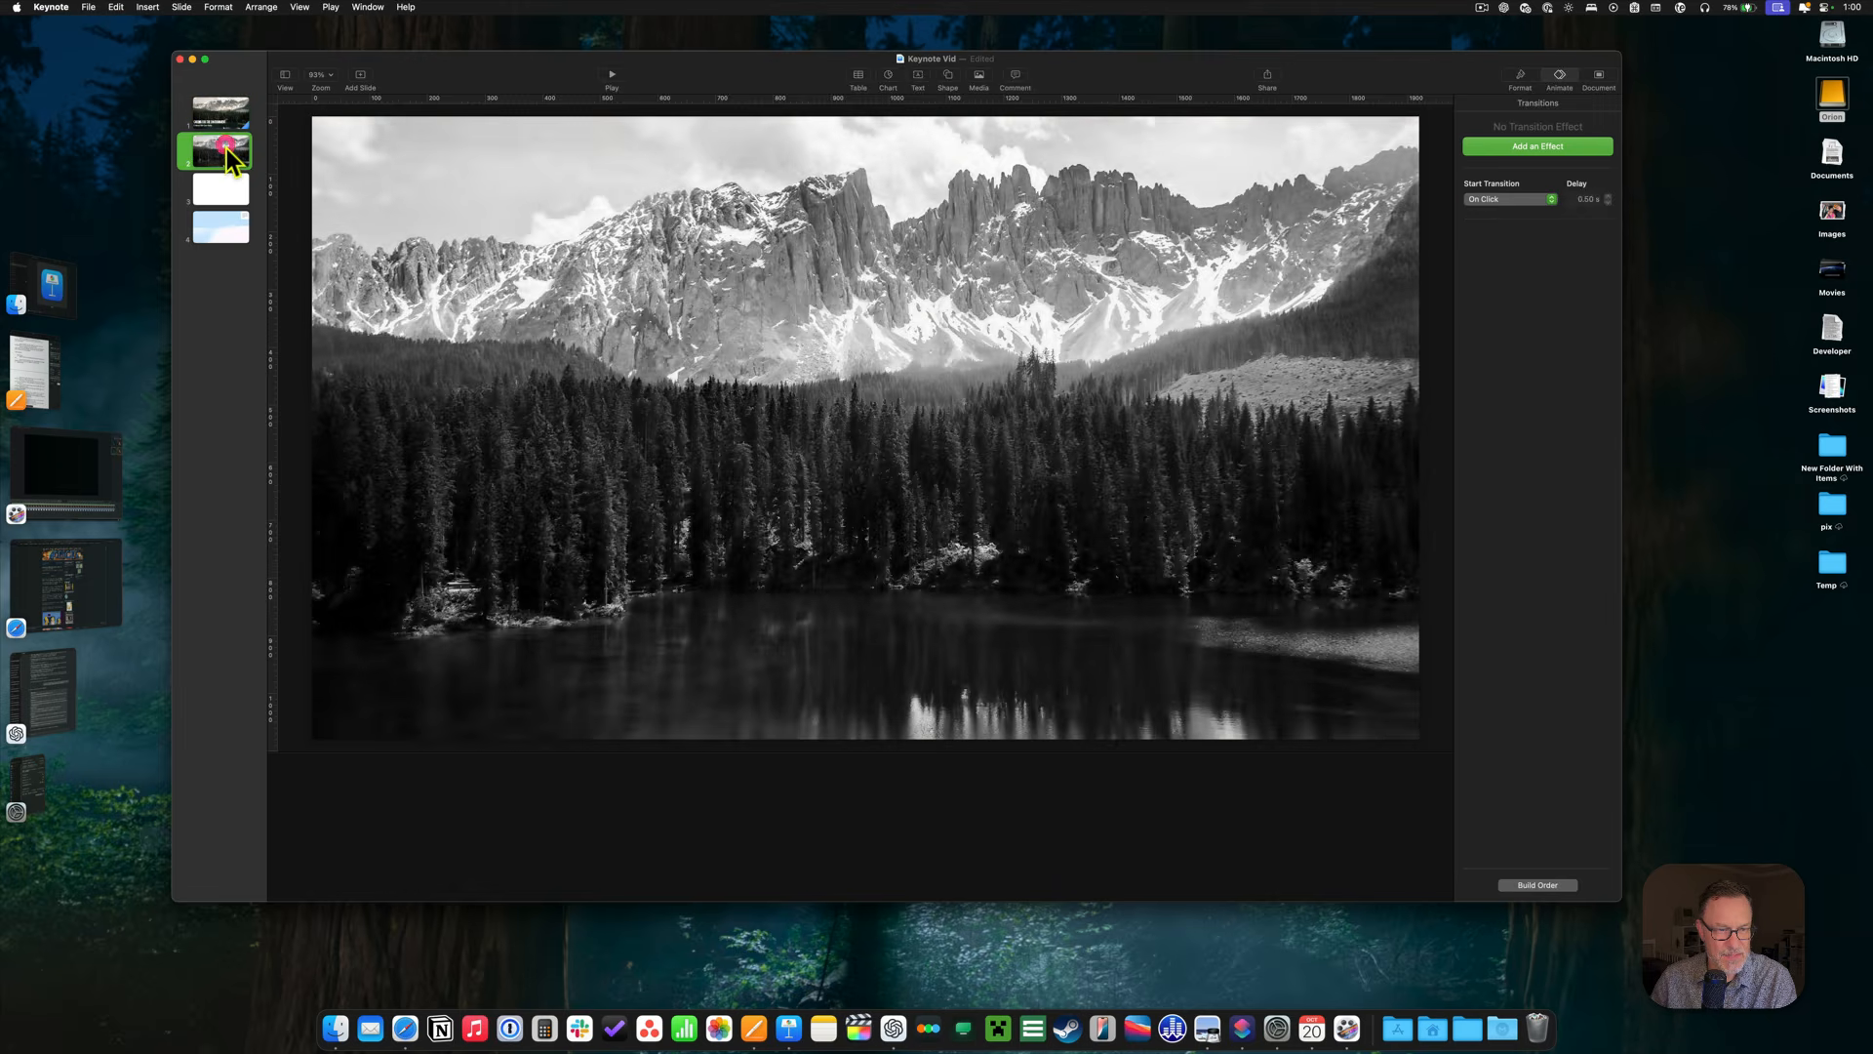
pyautogui.press('super+v')
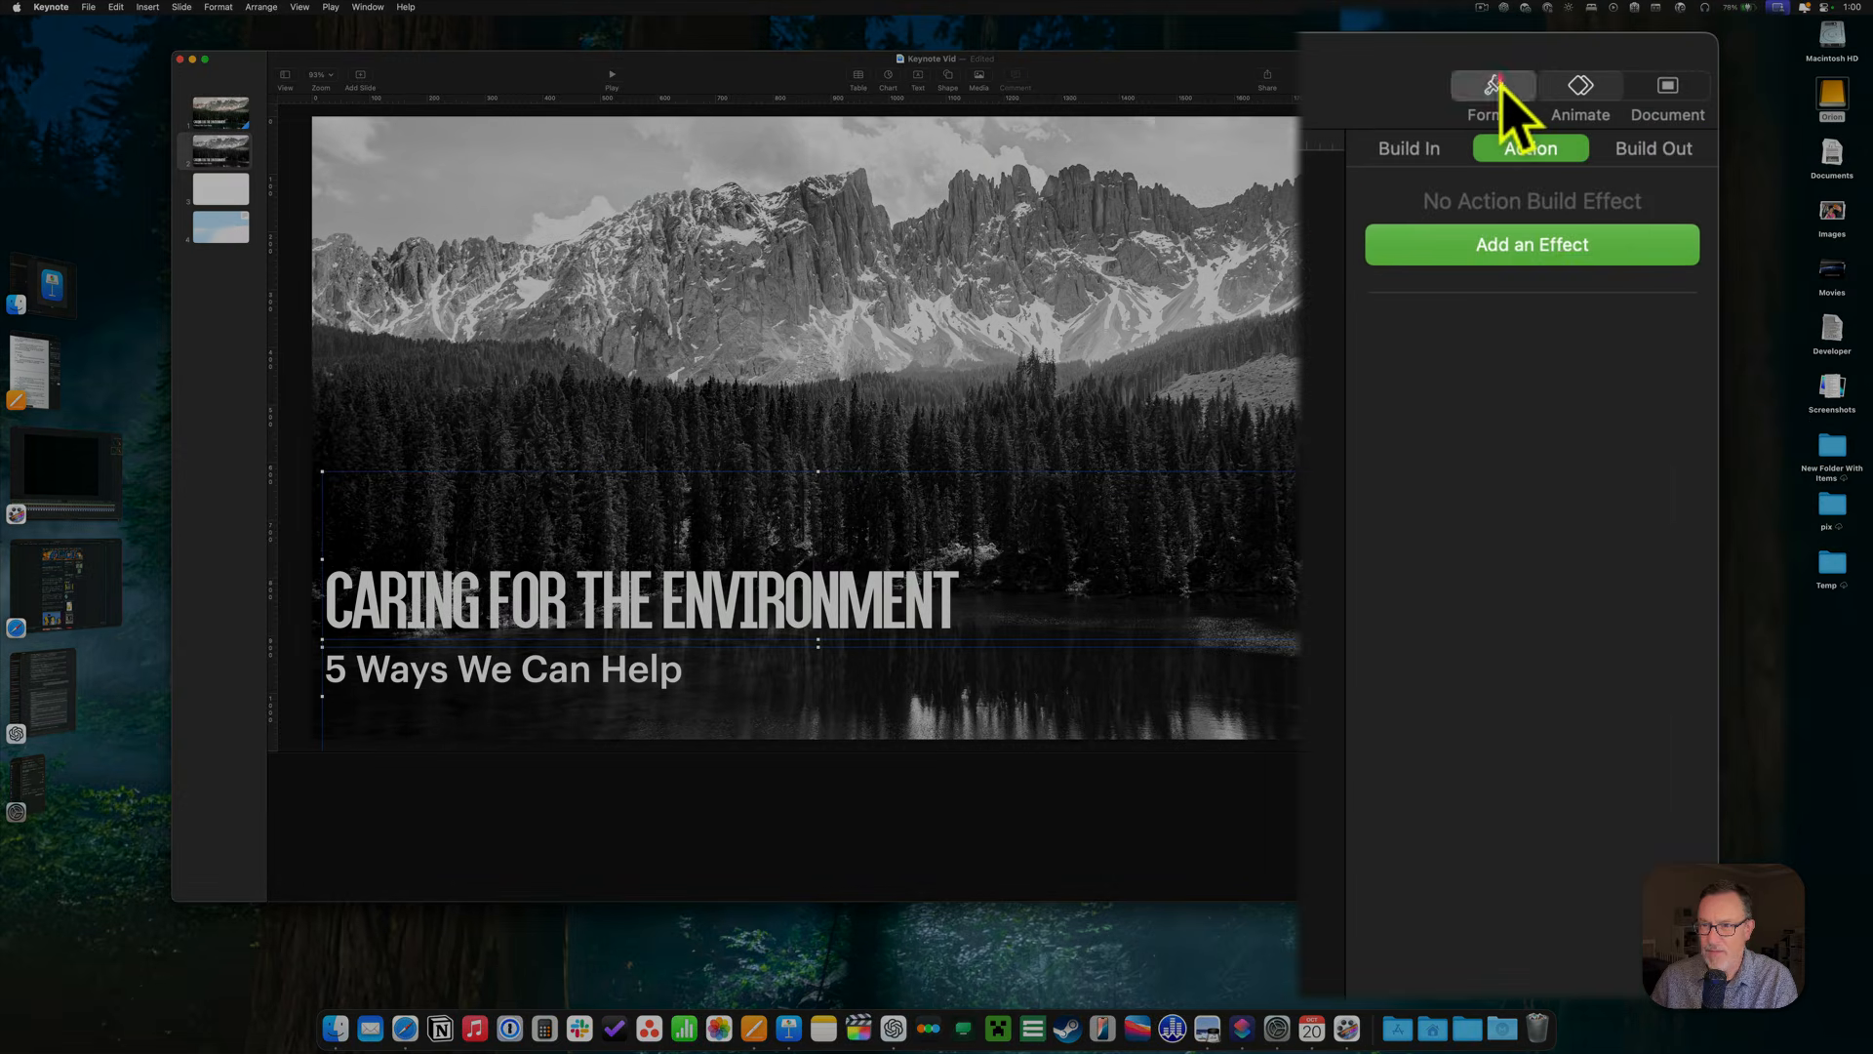
# Set the font size of the second slide's pasted title and subtitle to 44 pt.
pyautogui.click(1492, 86)
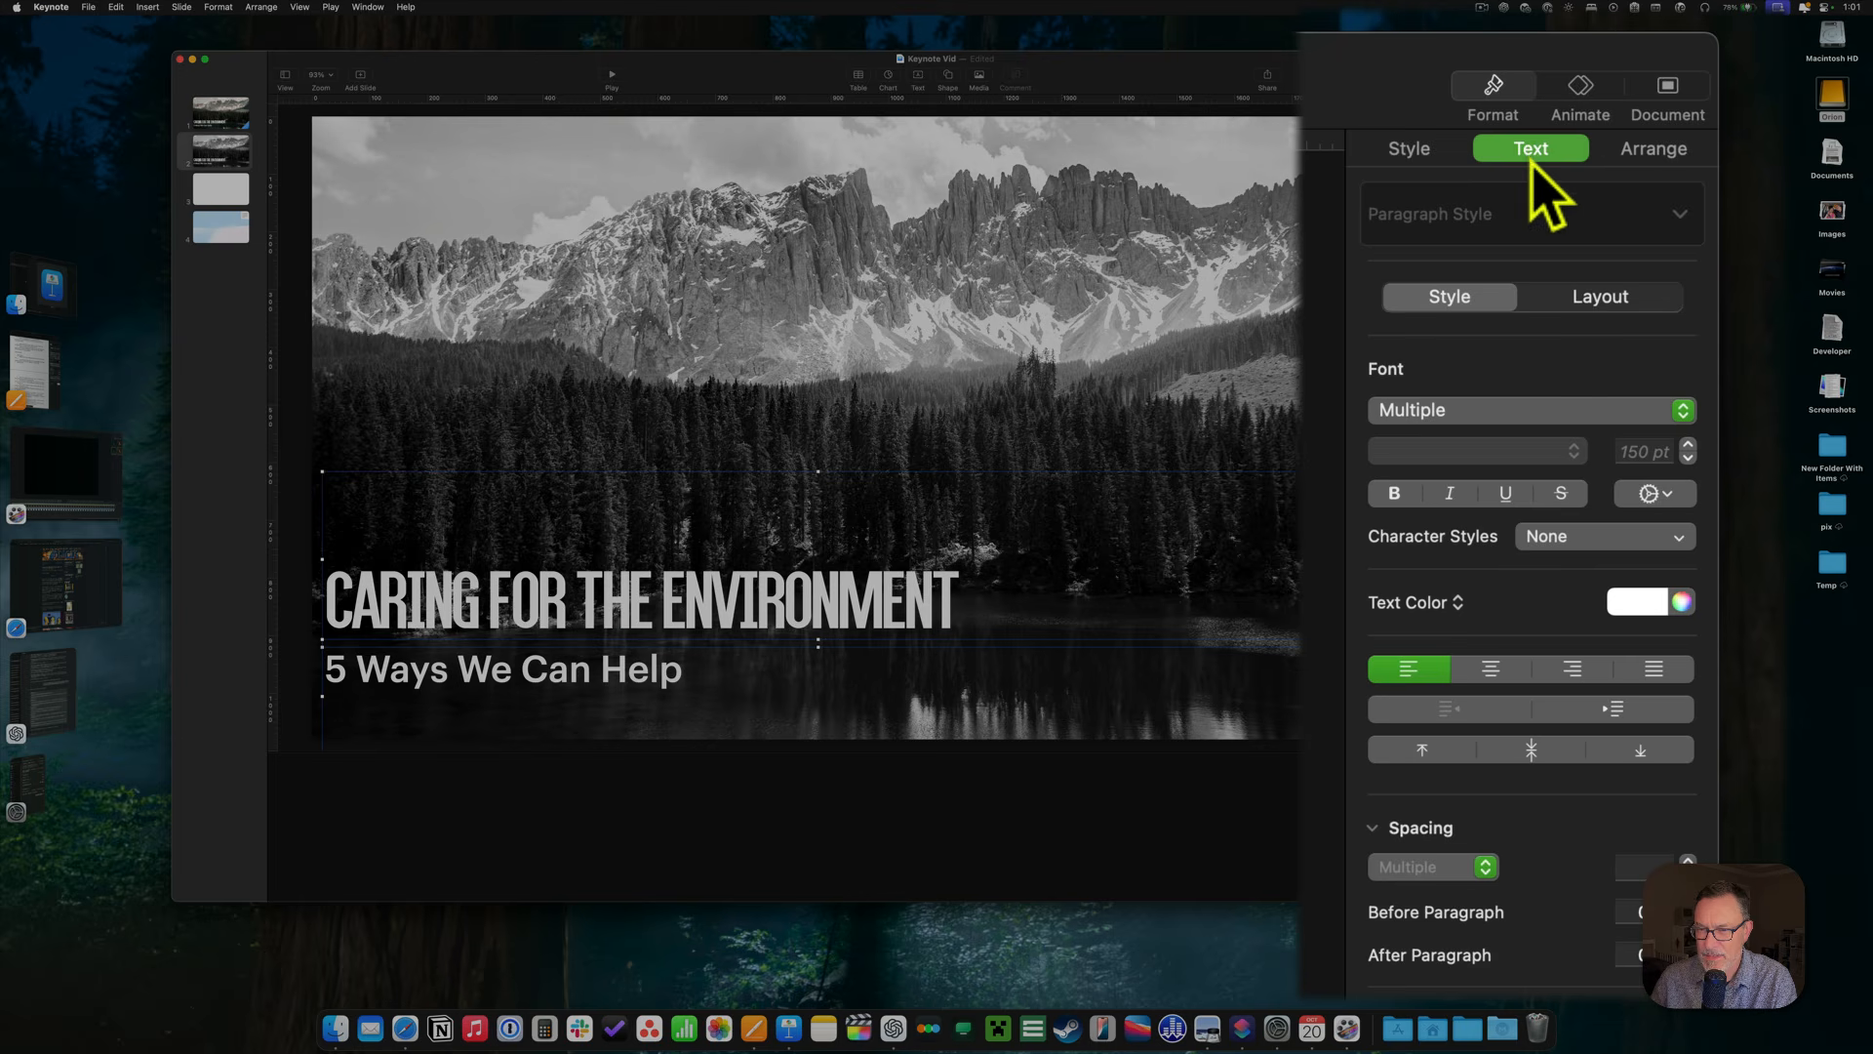
pyautogui.click(1627, 449)
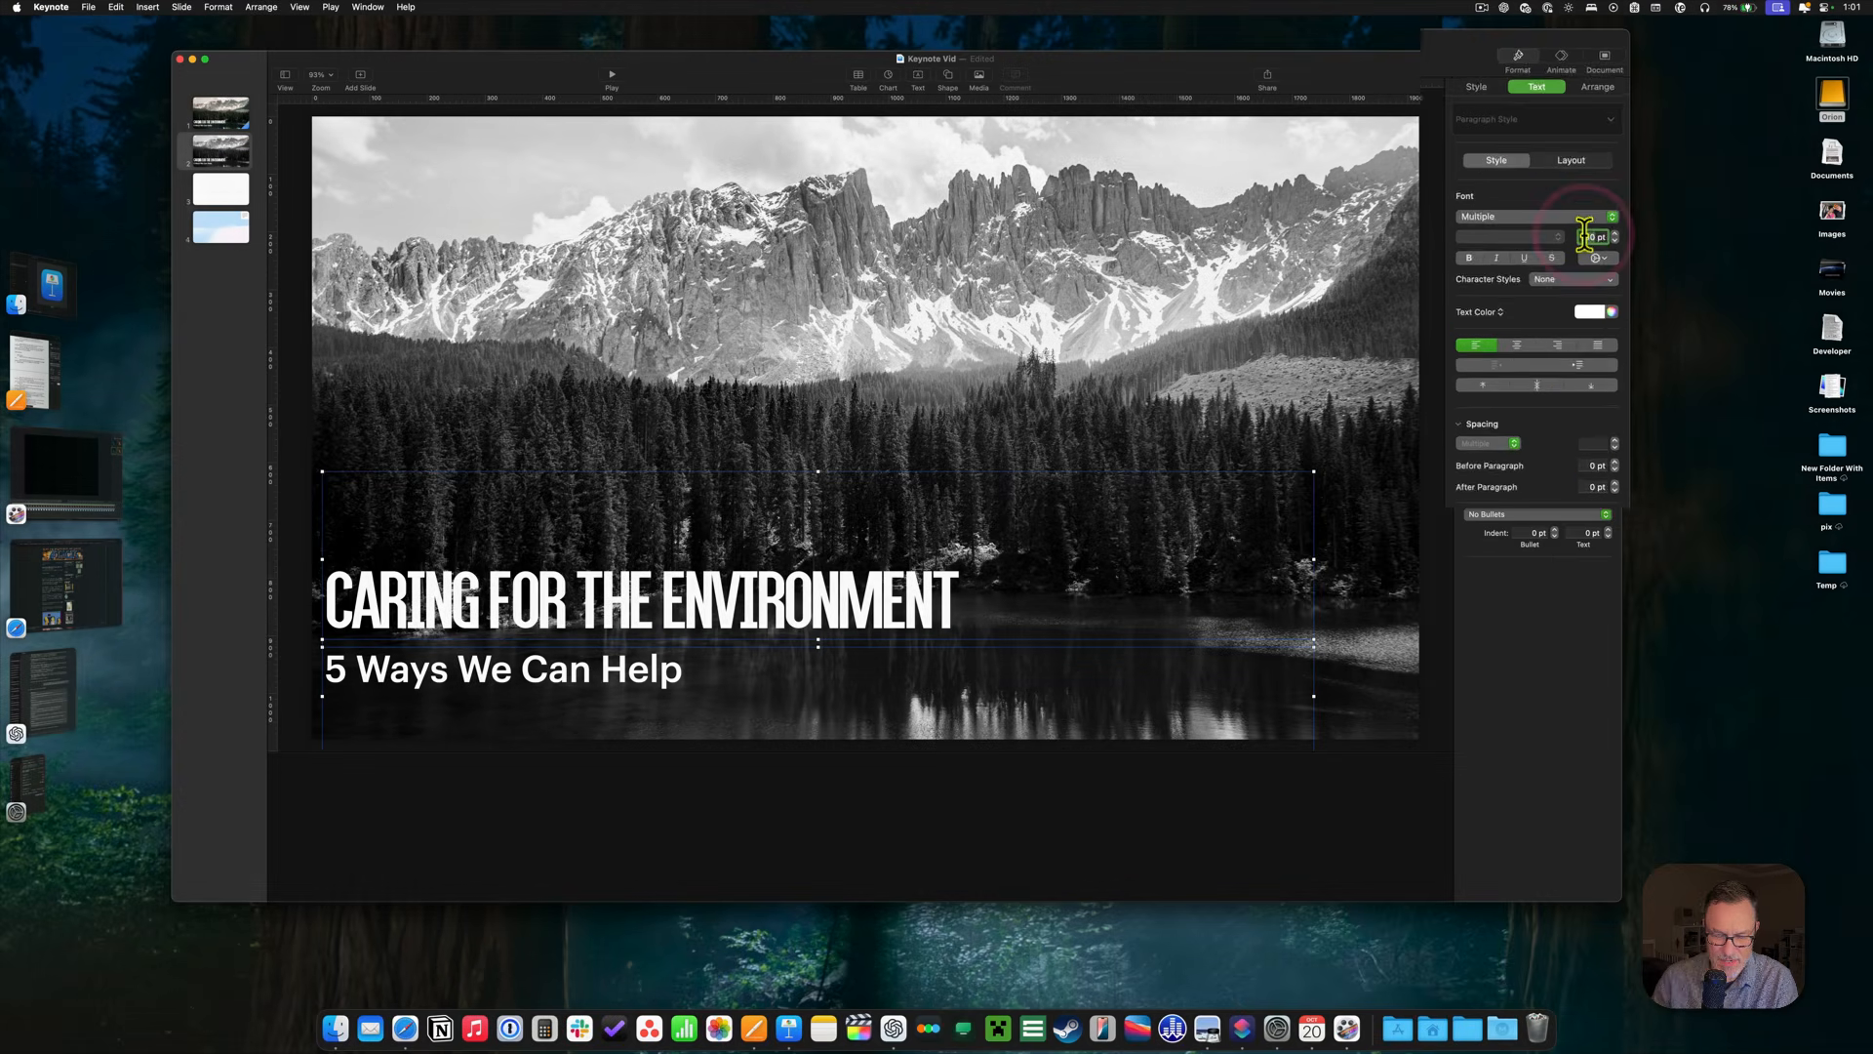
pyautogui.write('4')
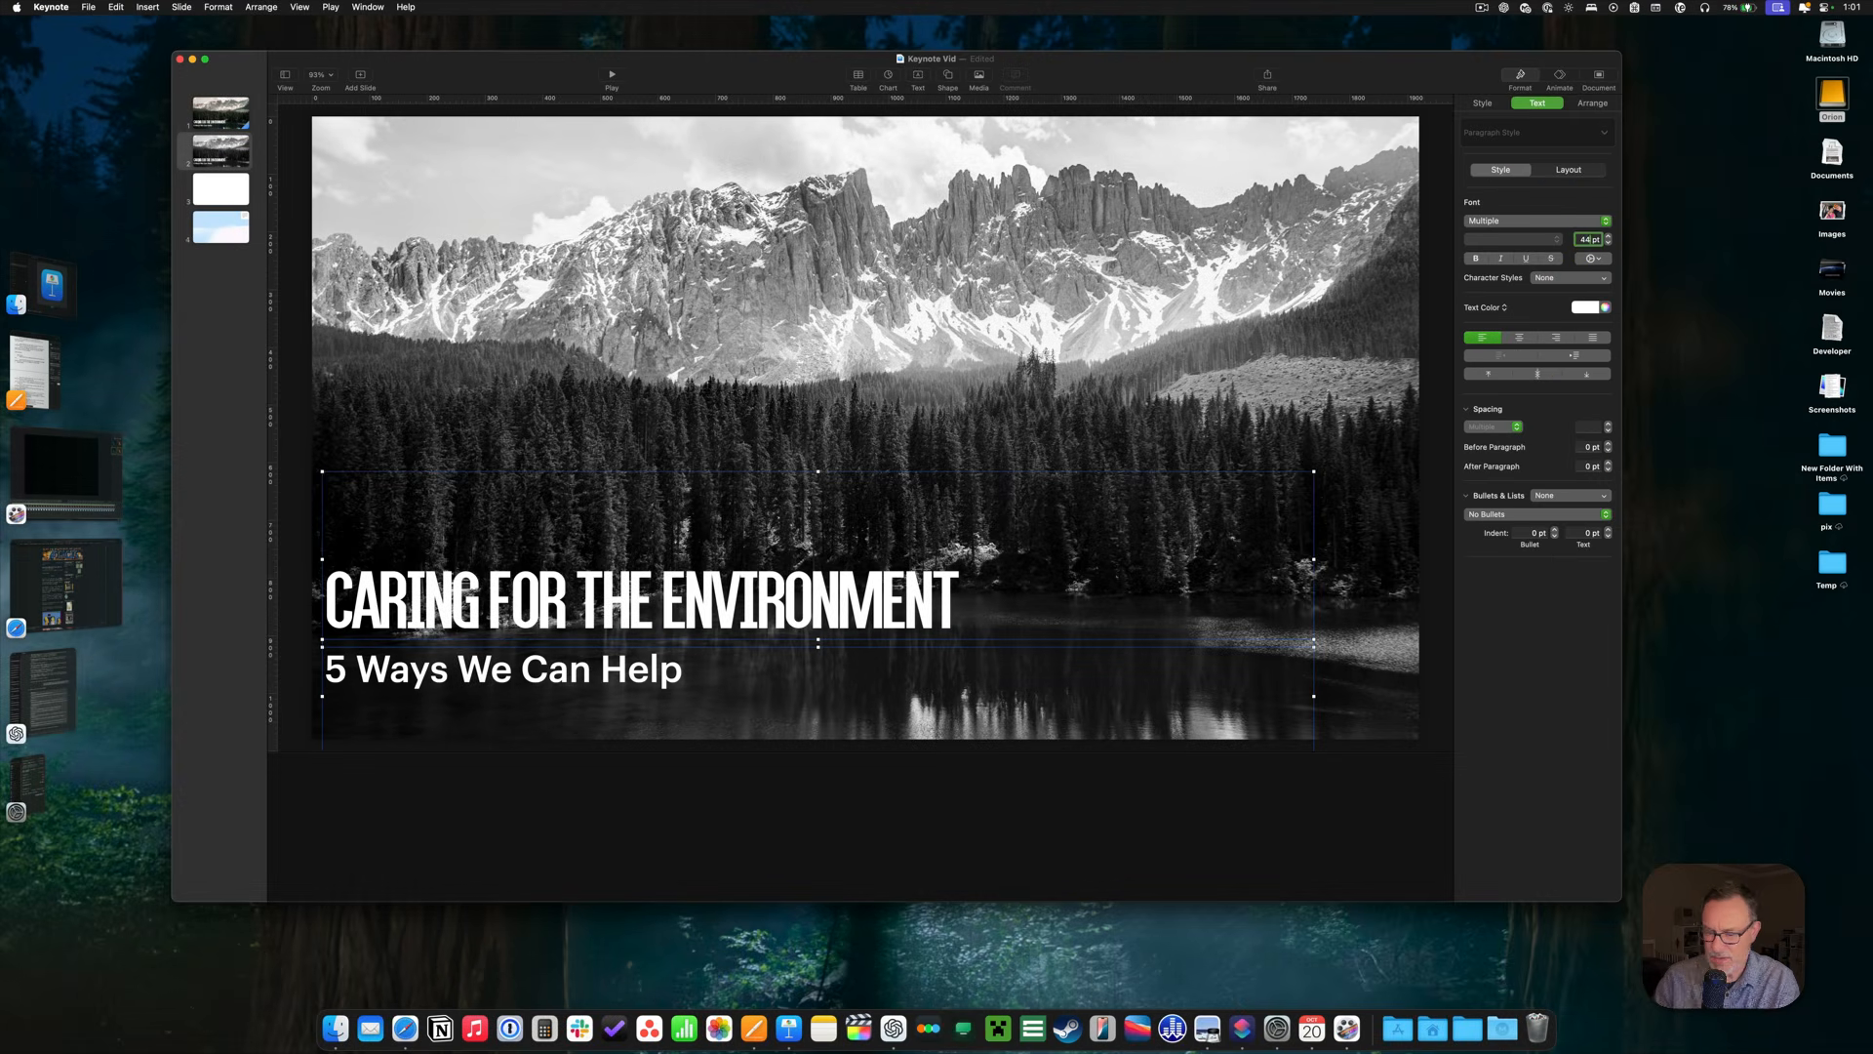
pyautogui.write('4')
pyautogui.press('Return')
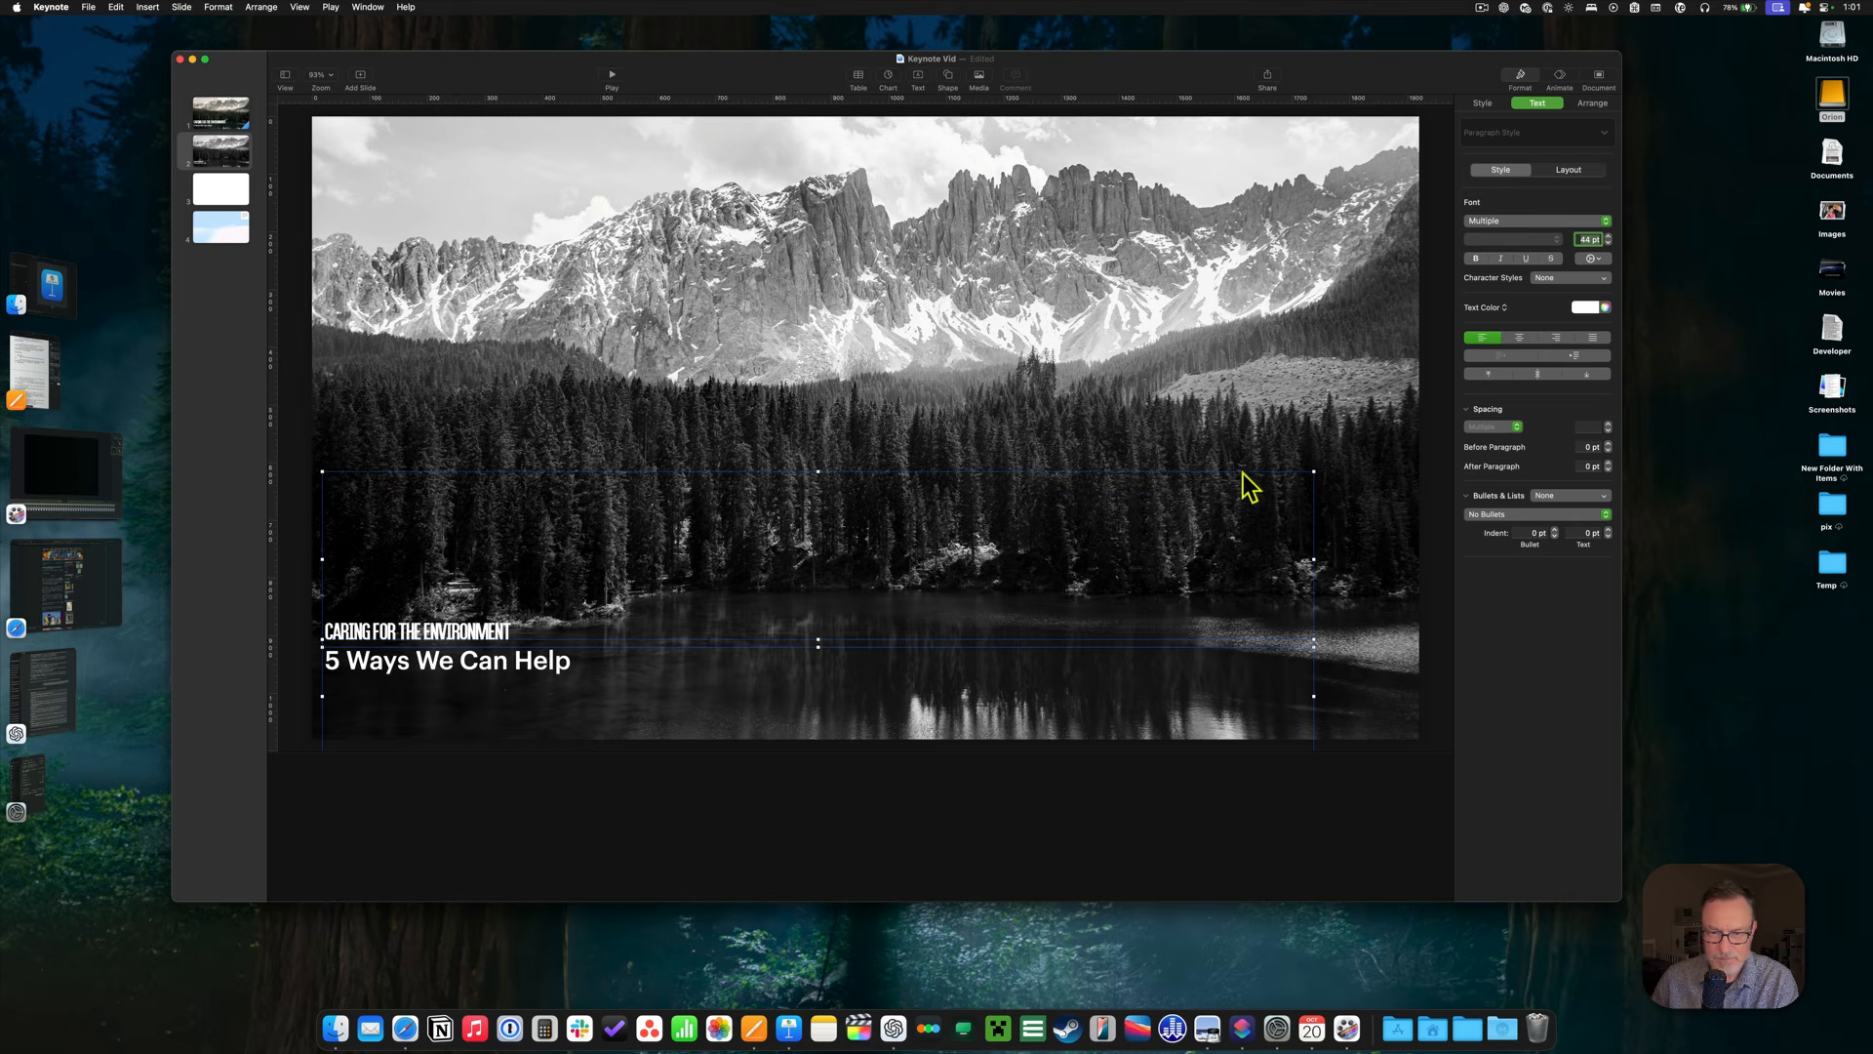
# Narrow the title and subtitle text boxes and move them together to the lower-right corner of the second slide.
pyautogui.moveTo(1314, 471); pyautogui.dragTo(1276, 494)
pyautogui.moveTo(915, 548); pyautogui.dragTo(676, 570)
pyautogui.moveTo(1312, 694); pyautogui.dragTo(672, 694)
pyautogui.moveTo(451, 635); pyautogui.dragTo(1281, 692)
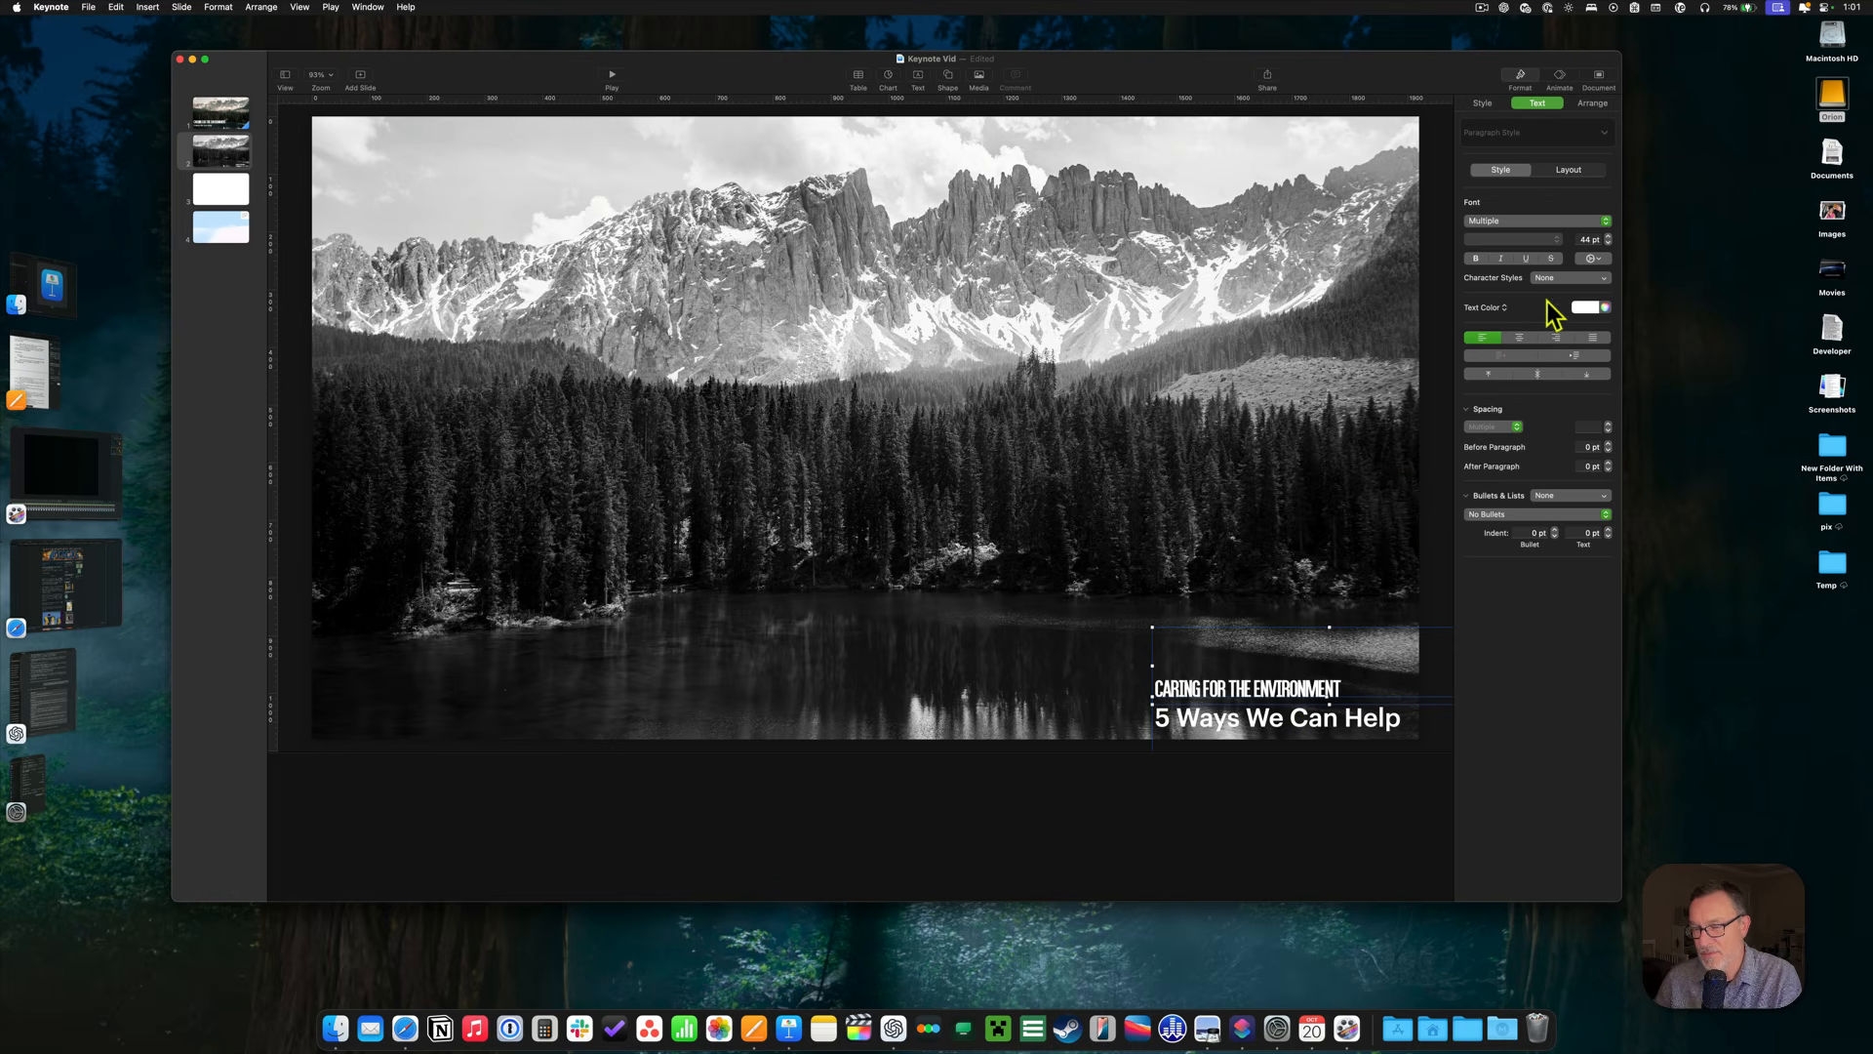
# Reduce the text color opacity of the second slide's title and subtitle to 23% and deselect them.
pyautogui.click(1604, 307)
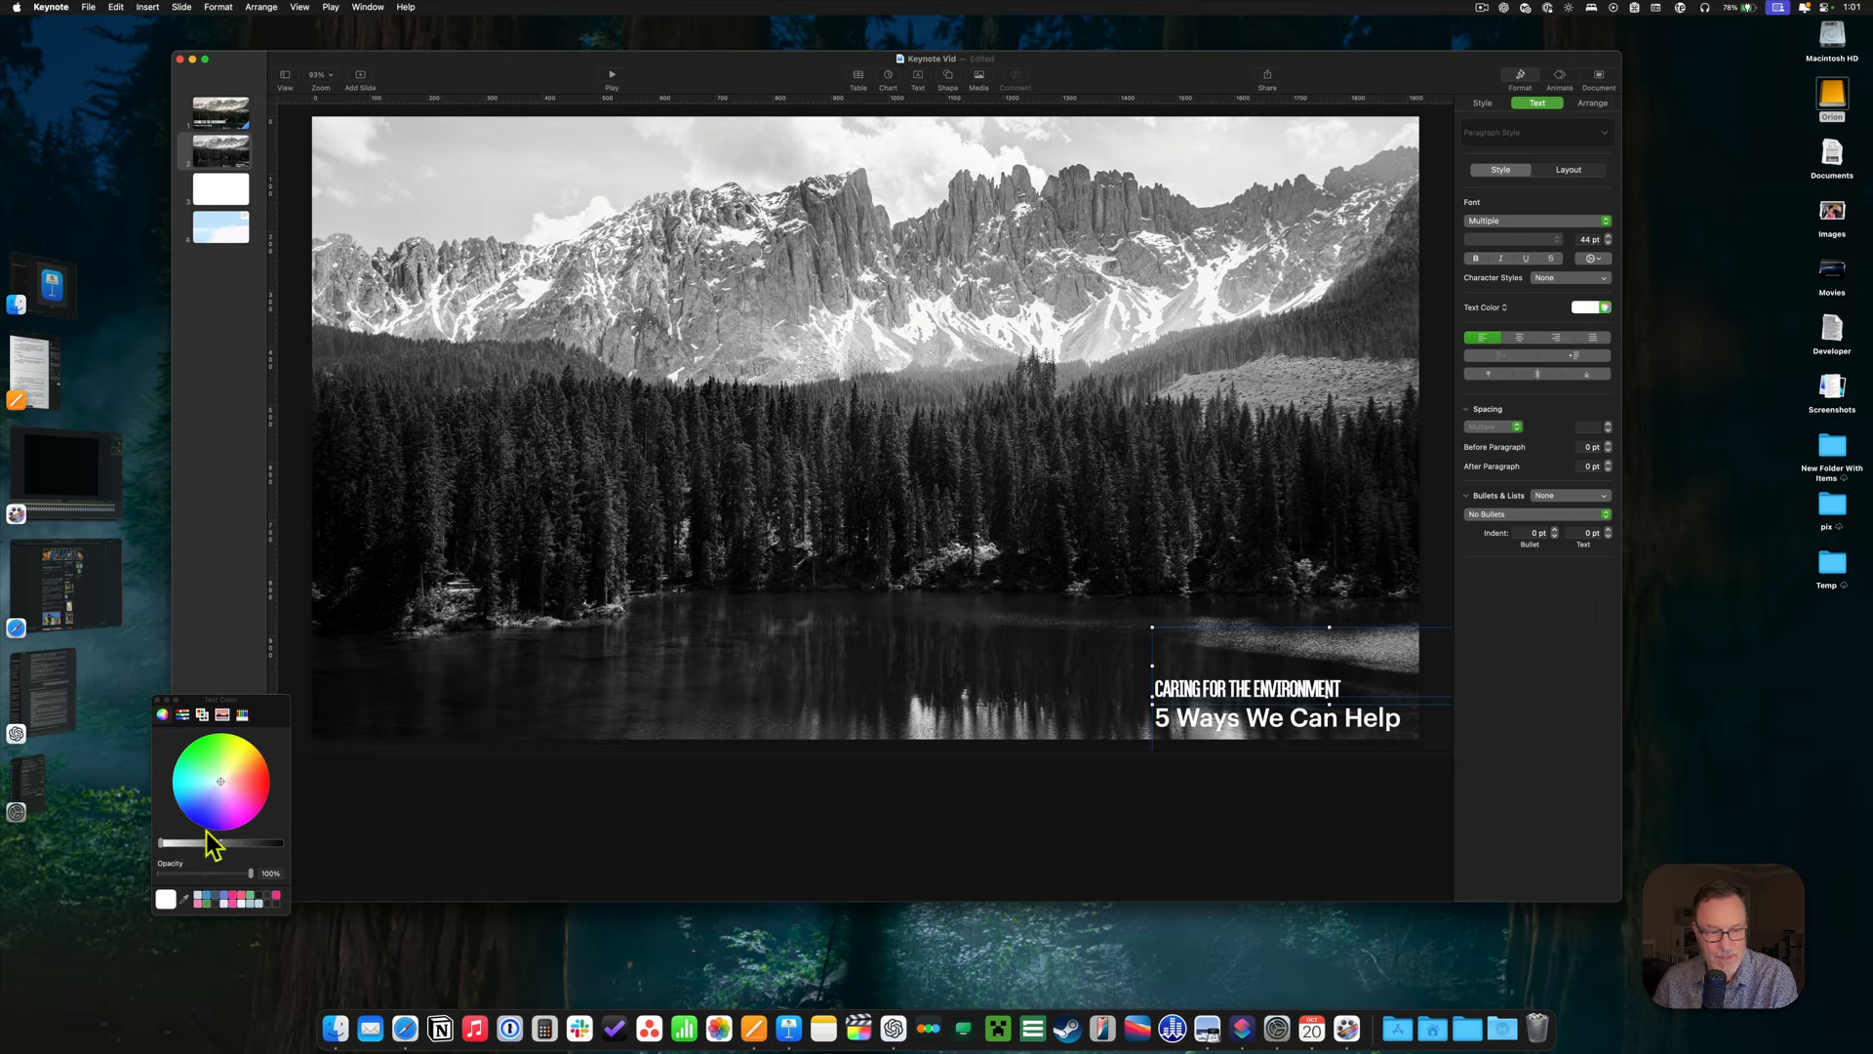
pyautogui.moveTo(246, 876); pyautogui.dragTo(185, 876)
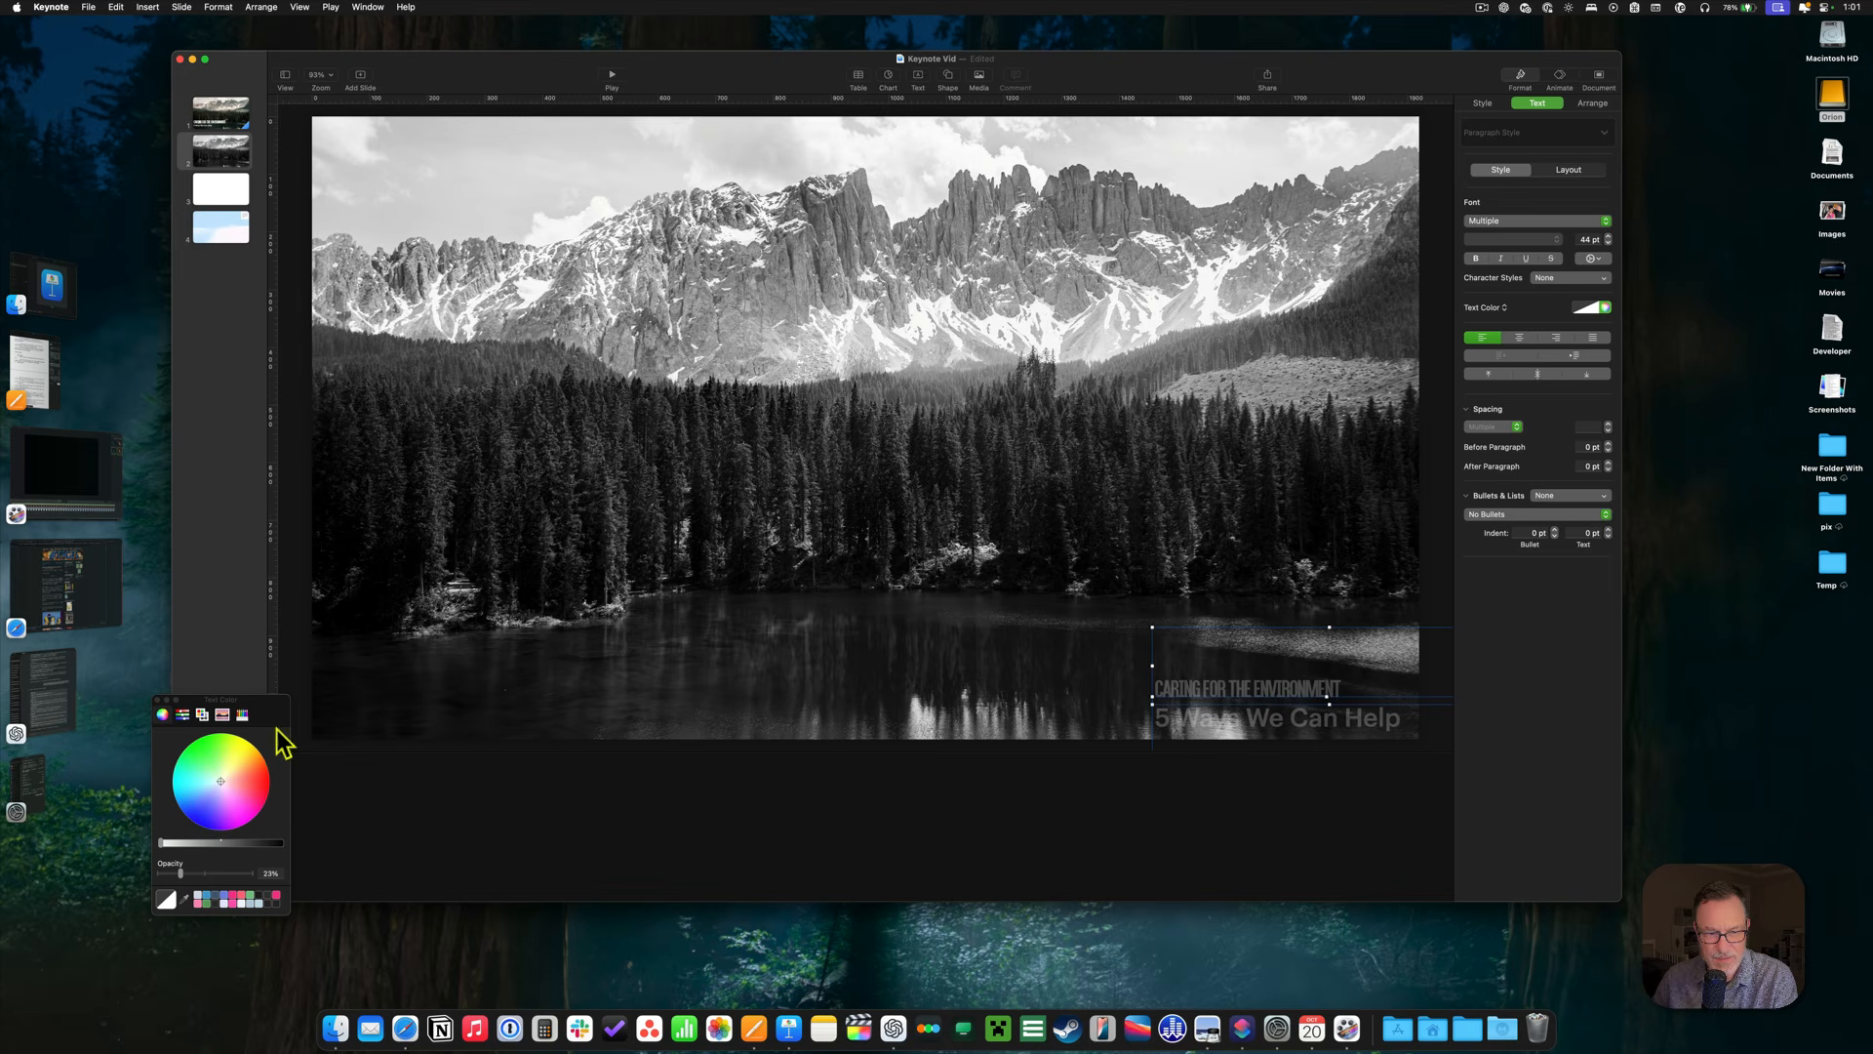
pyautogui.click(158, 699)
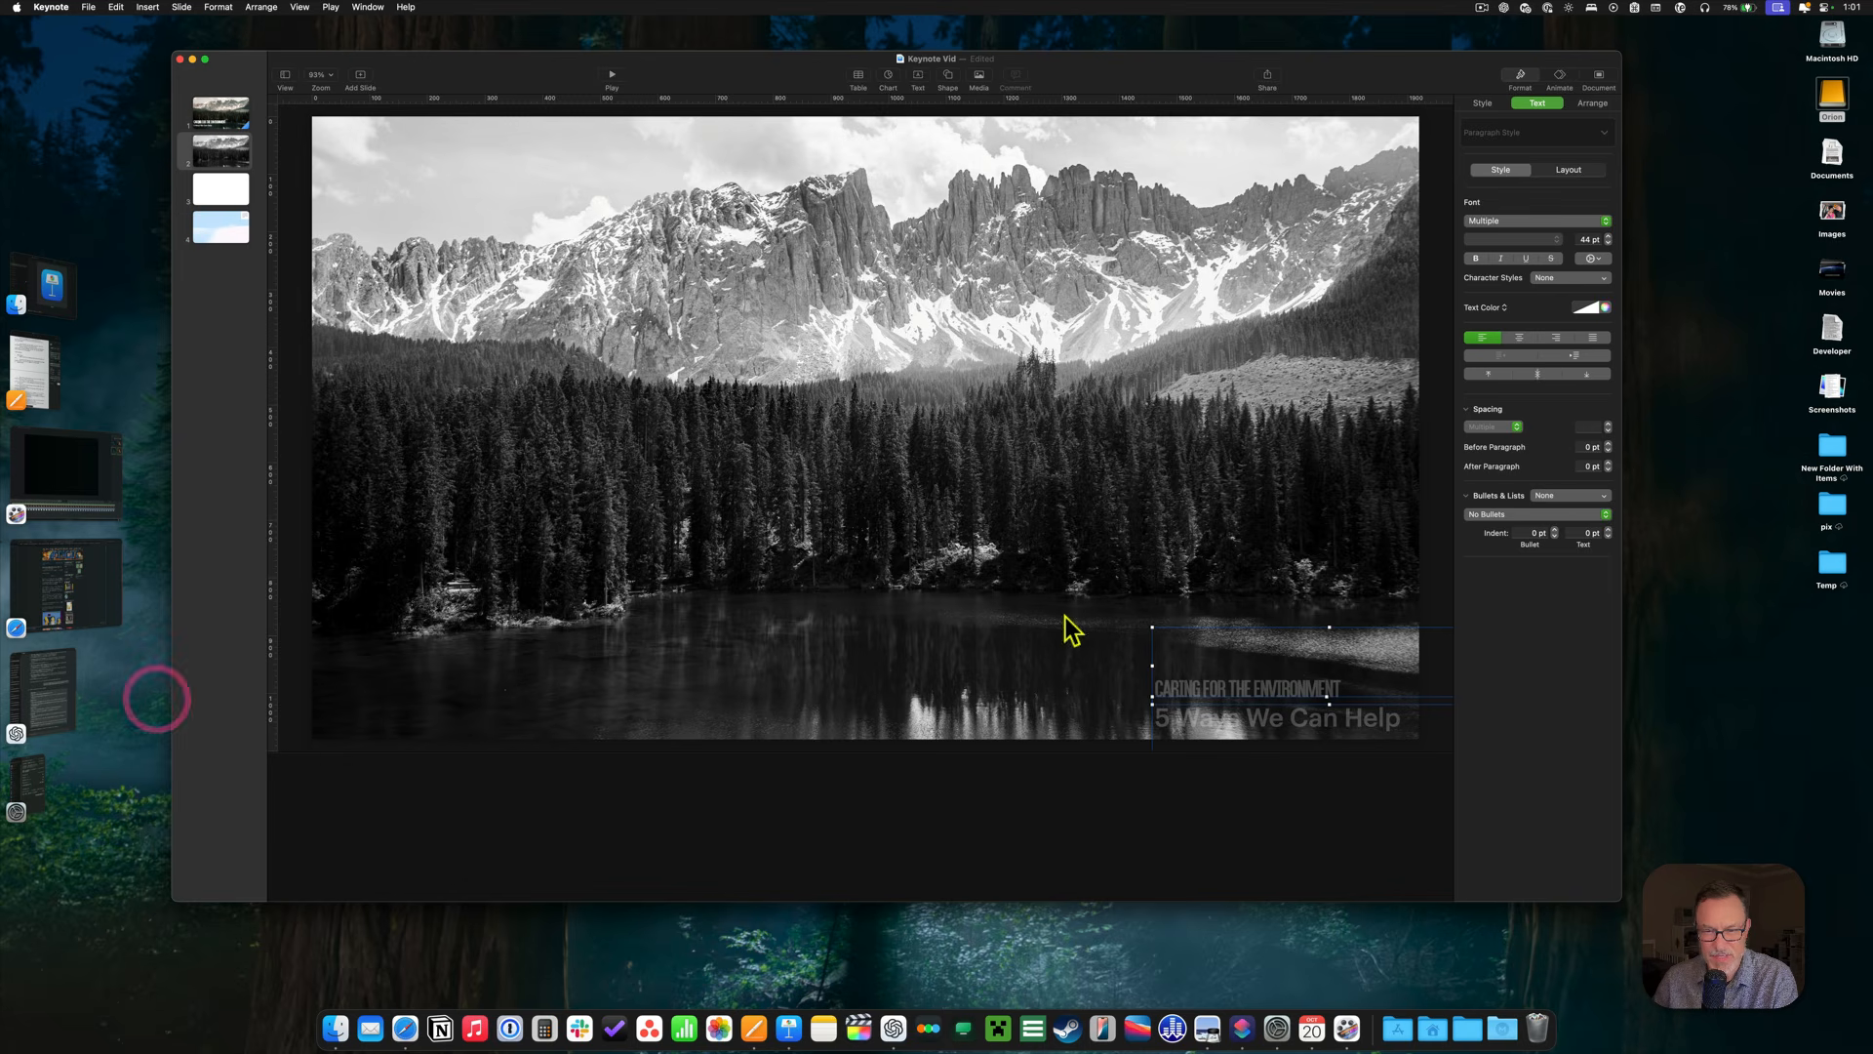
pyautogui.click(1442, 586)
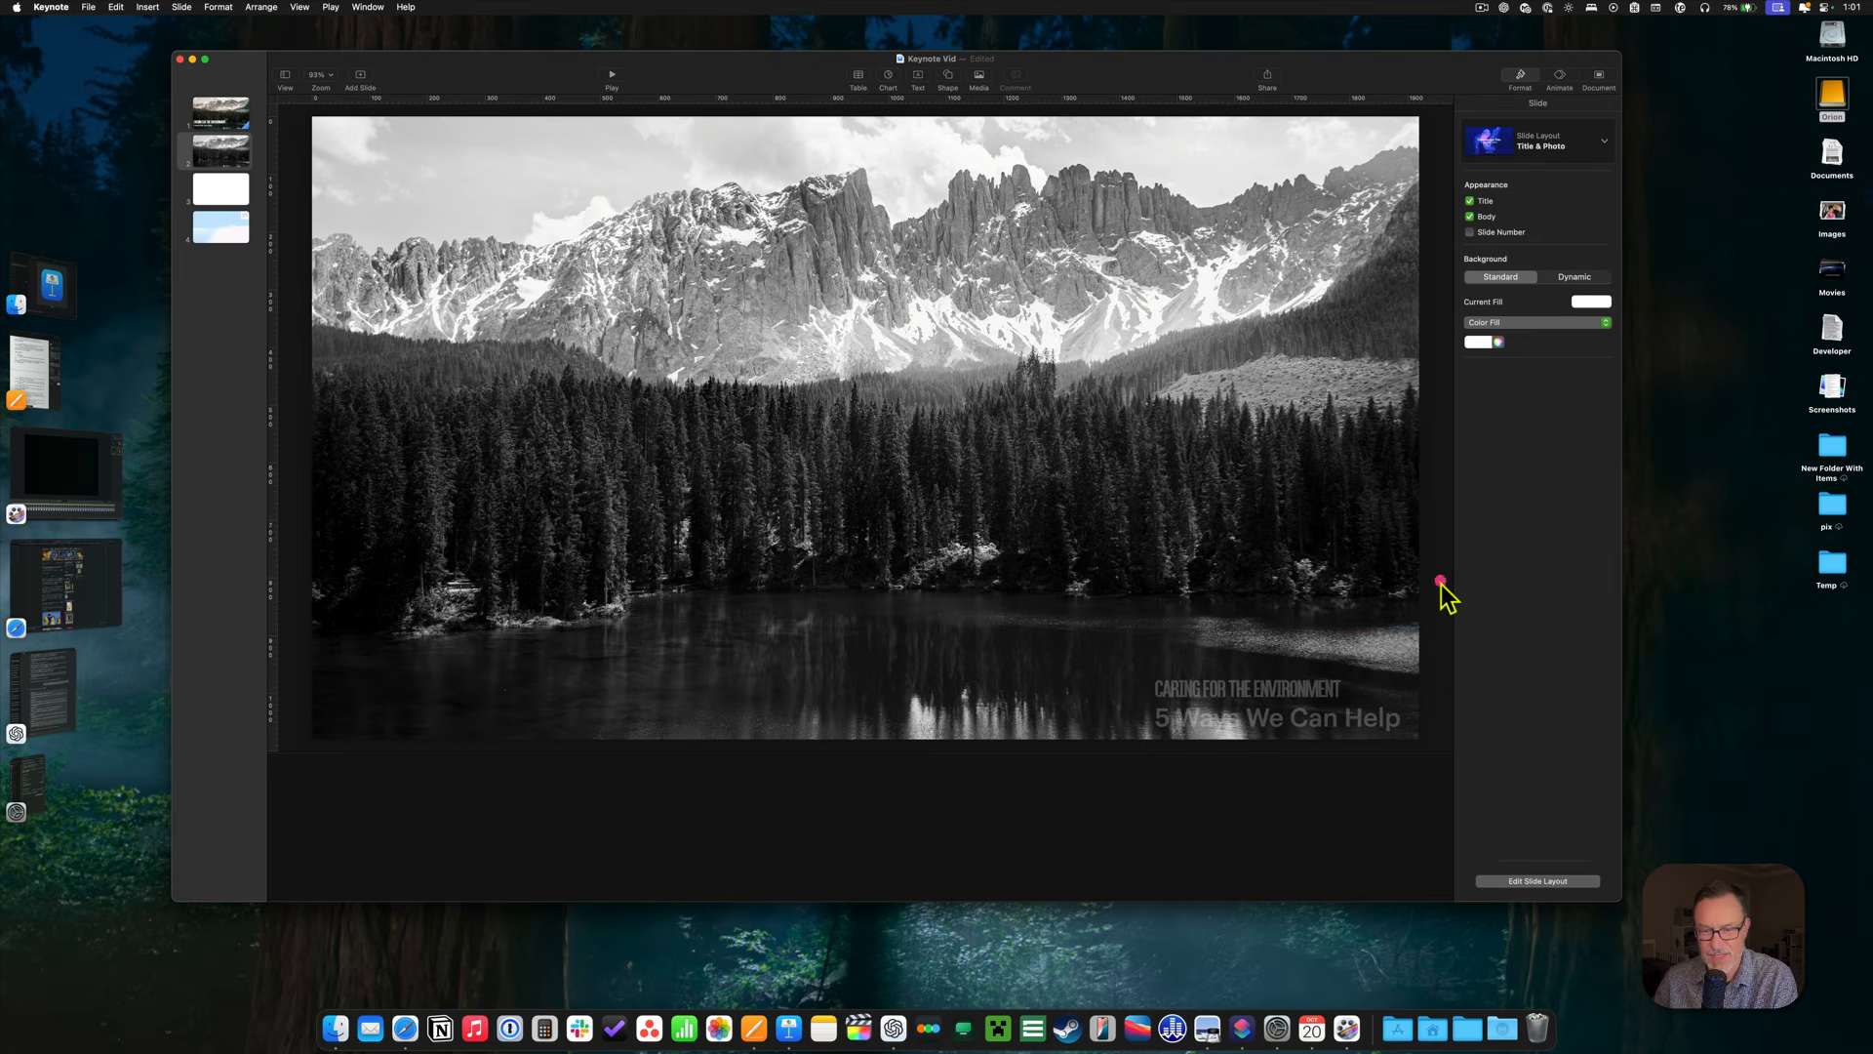
# Play the slideshow from the title slide to check the Magic Move transition into the second slide, and exit the show.
pyautogui.click(222, 115)
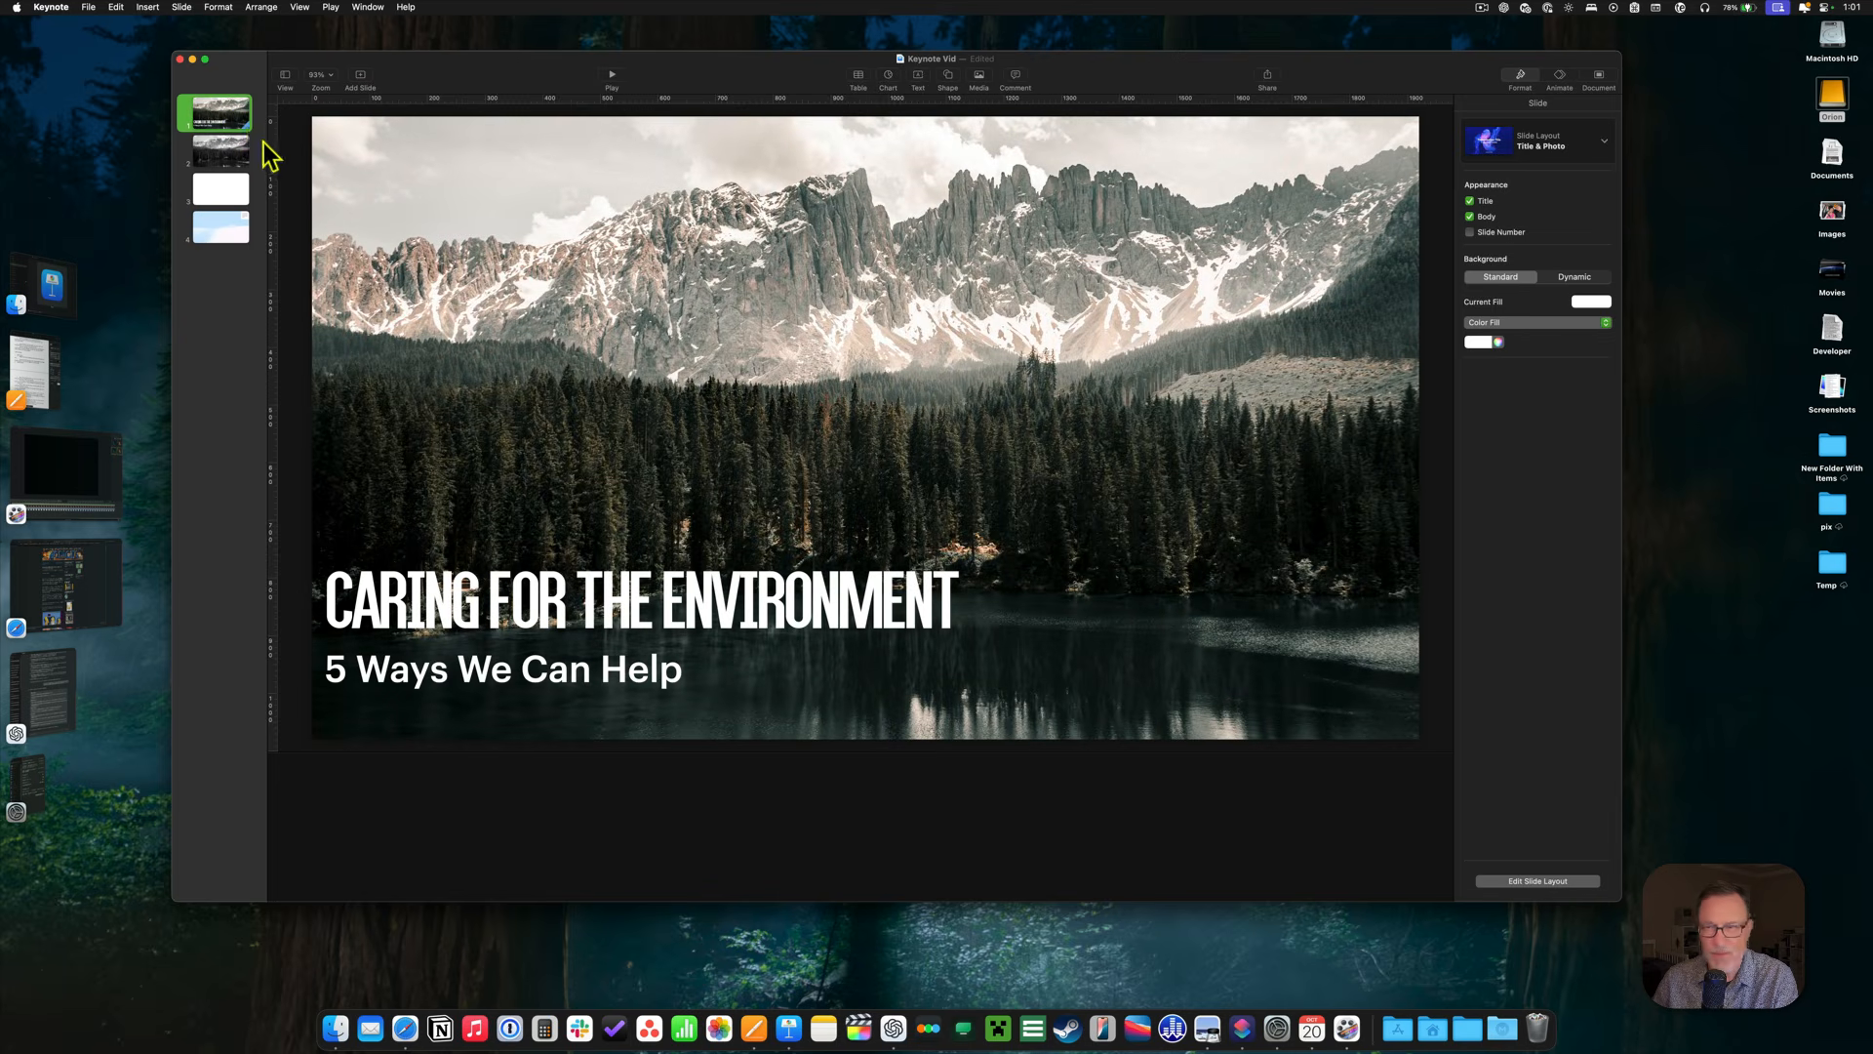
pyautogui.click(1560, 78)
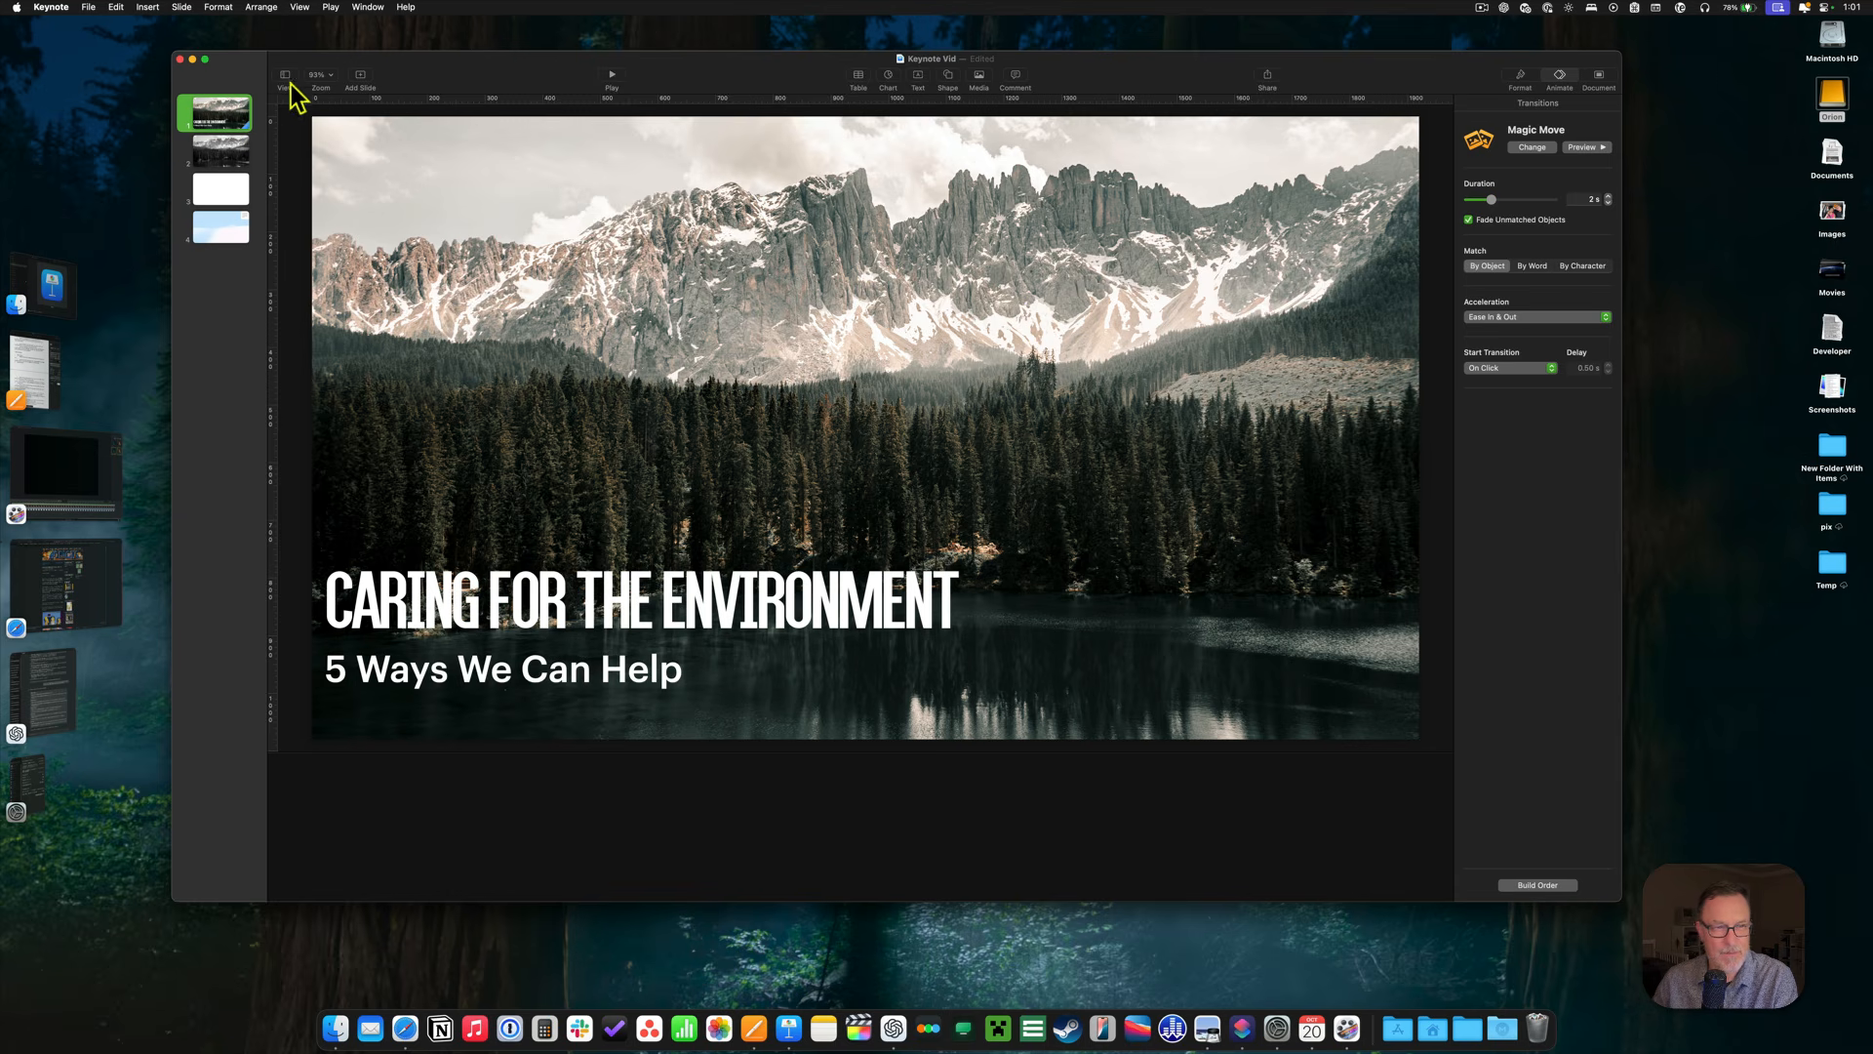
pyautogui.click(612, 78)
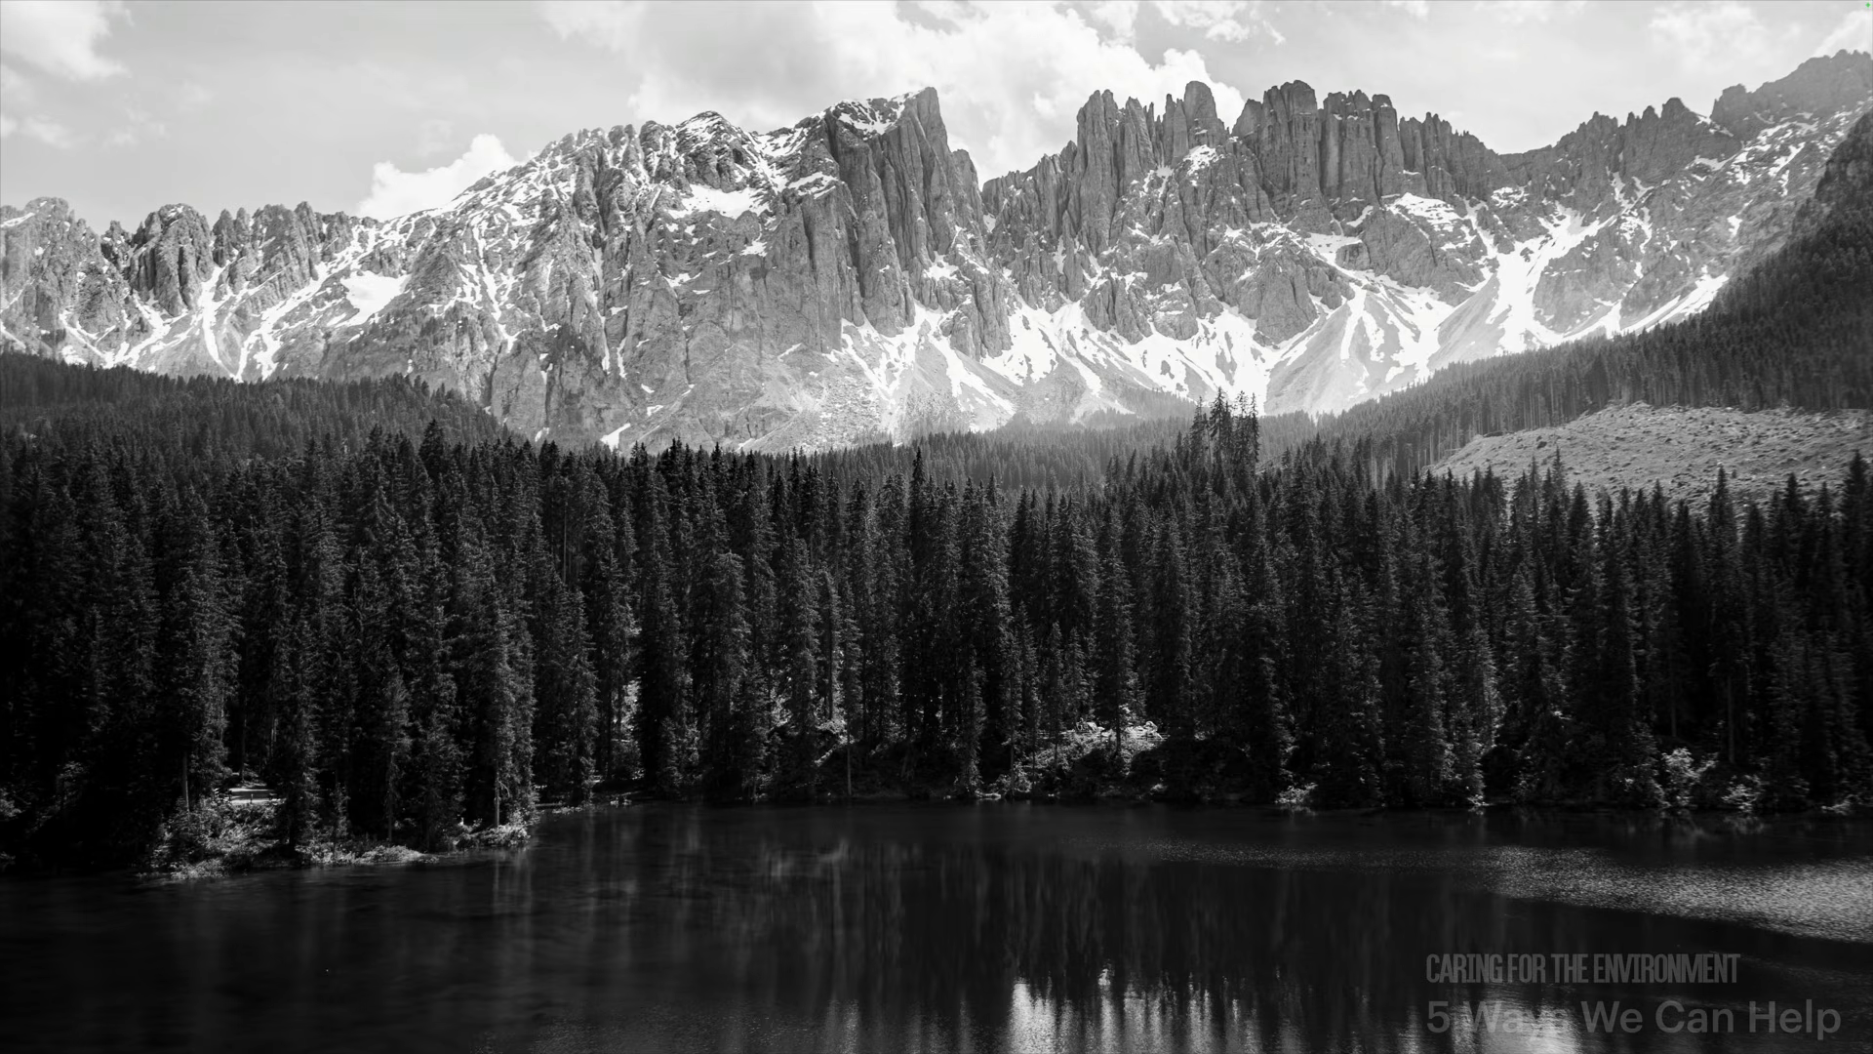
pyautogui.press('Escape')
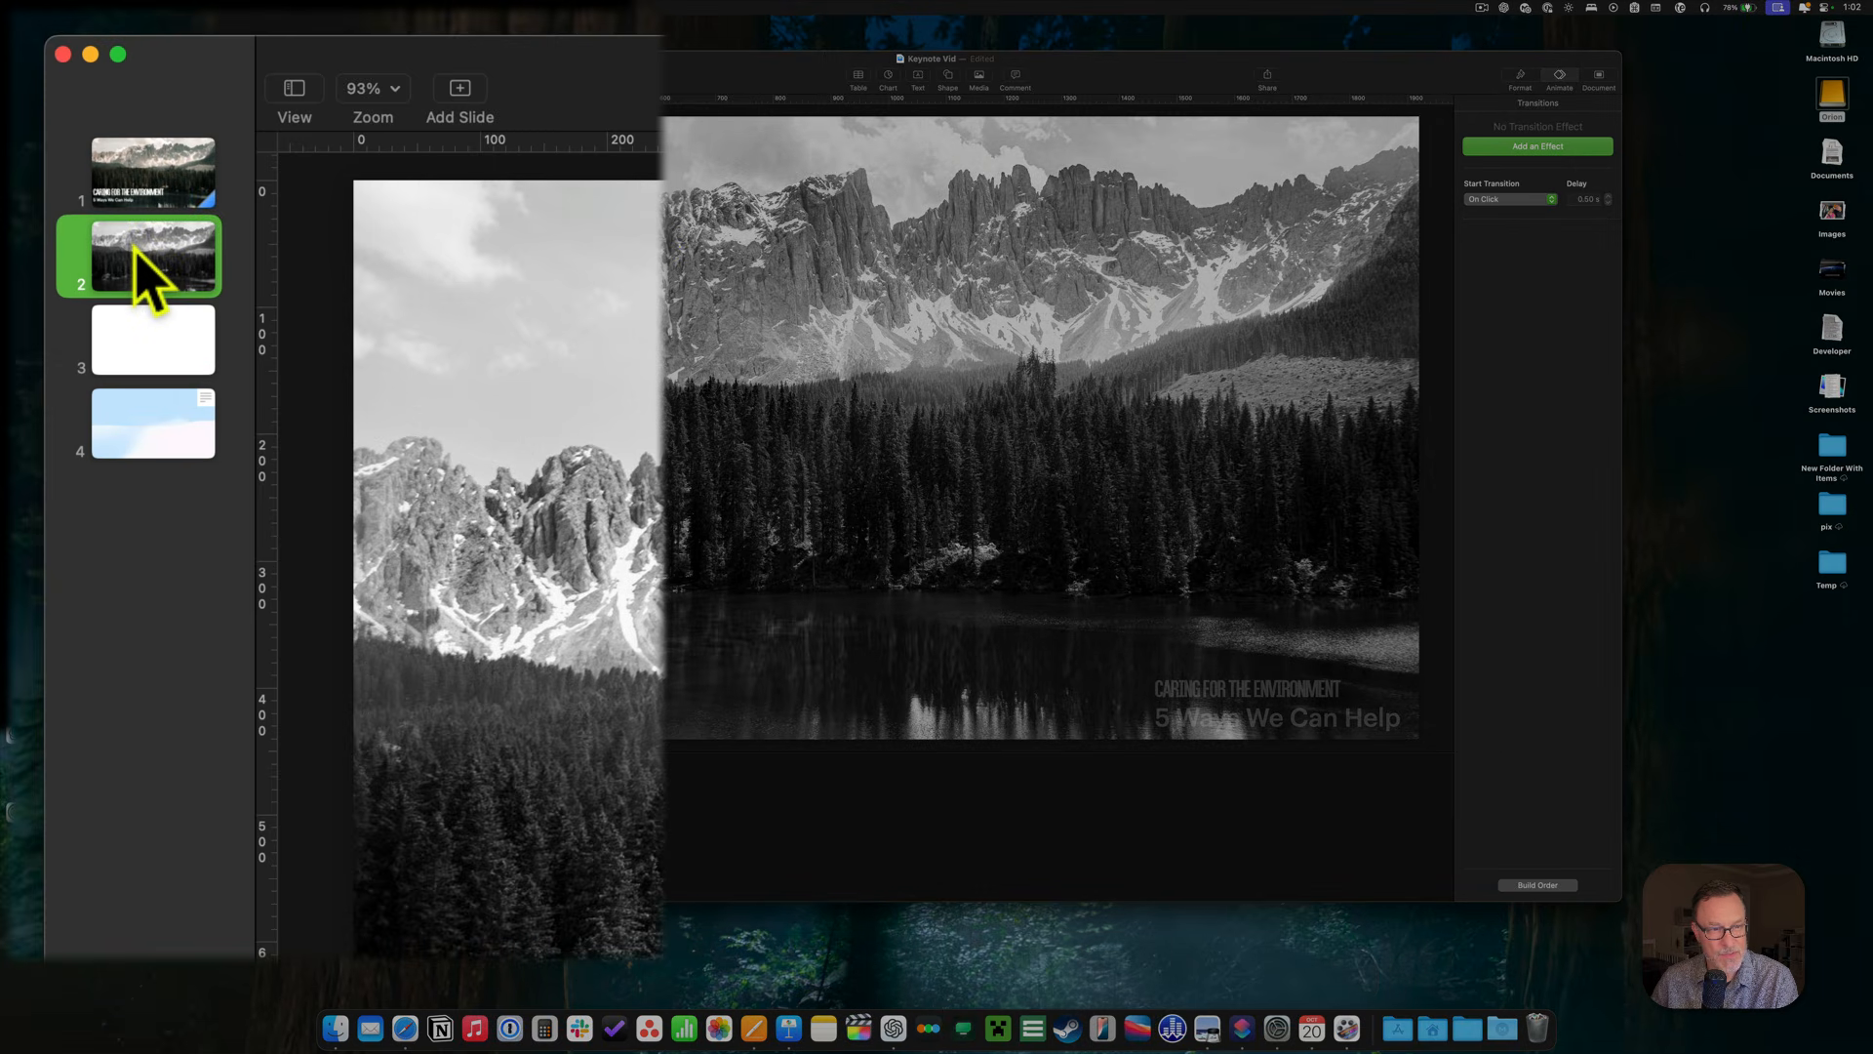
# Duplicate the black-and-white second slide and lower the mountain photo's opacity on the copy to 23%.
pyautogui.press('super+d')
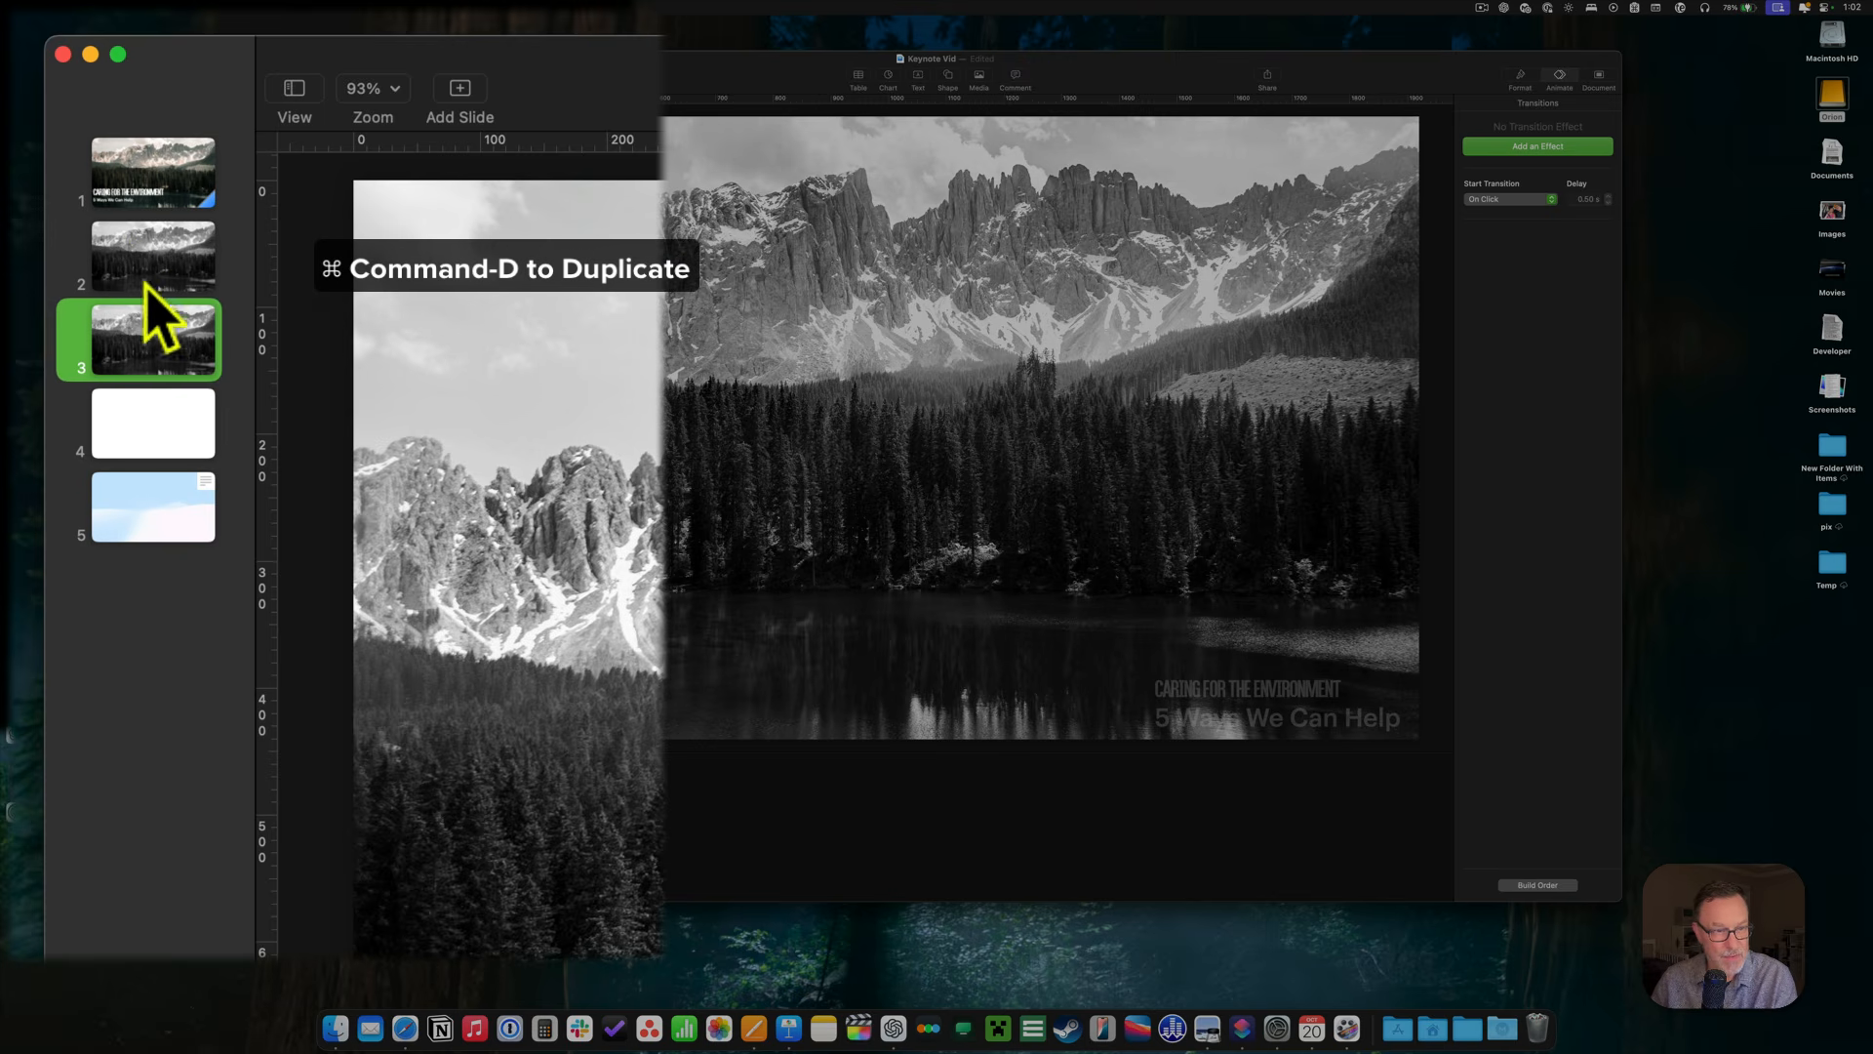
pyautogui.rightClick(136, 327)
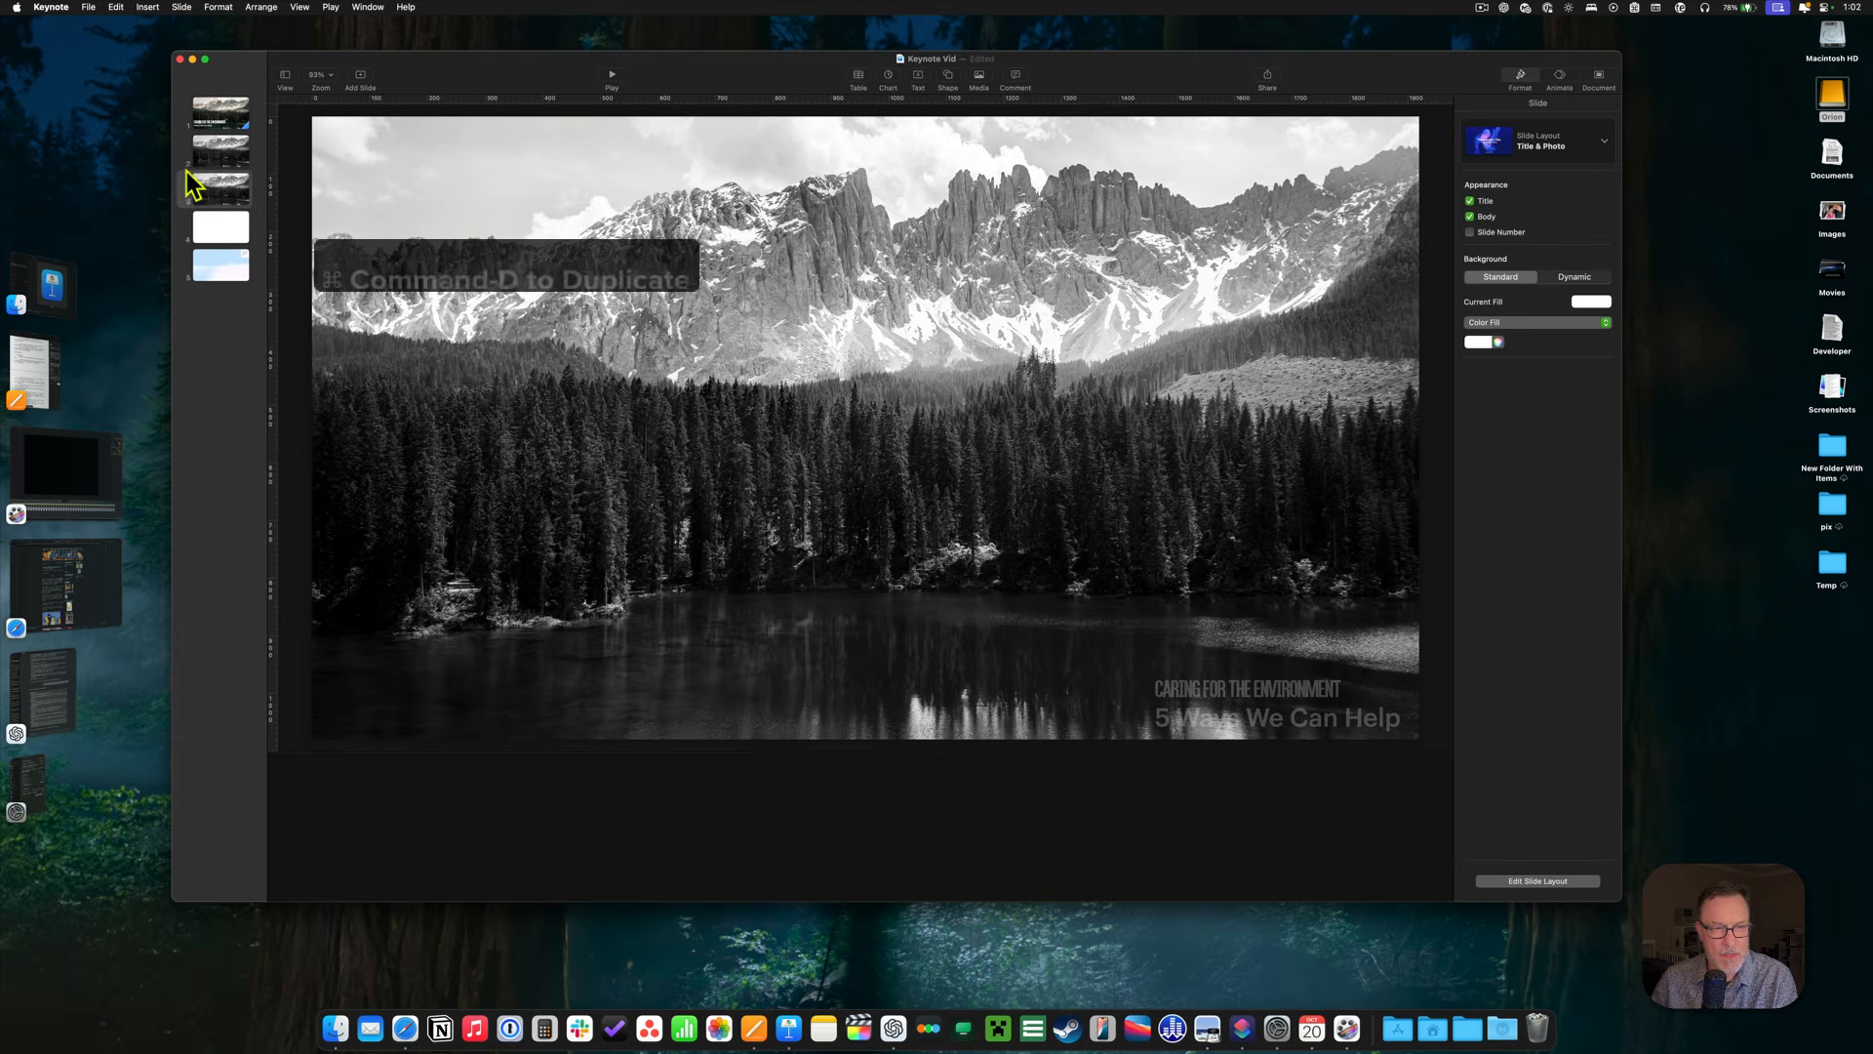
pyautogui.click(1039, 400)
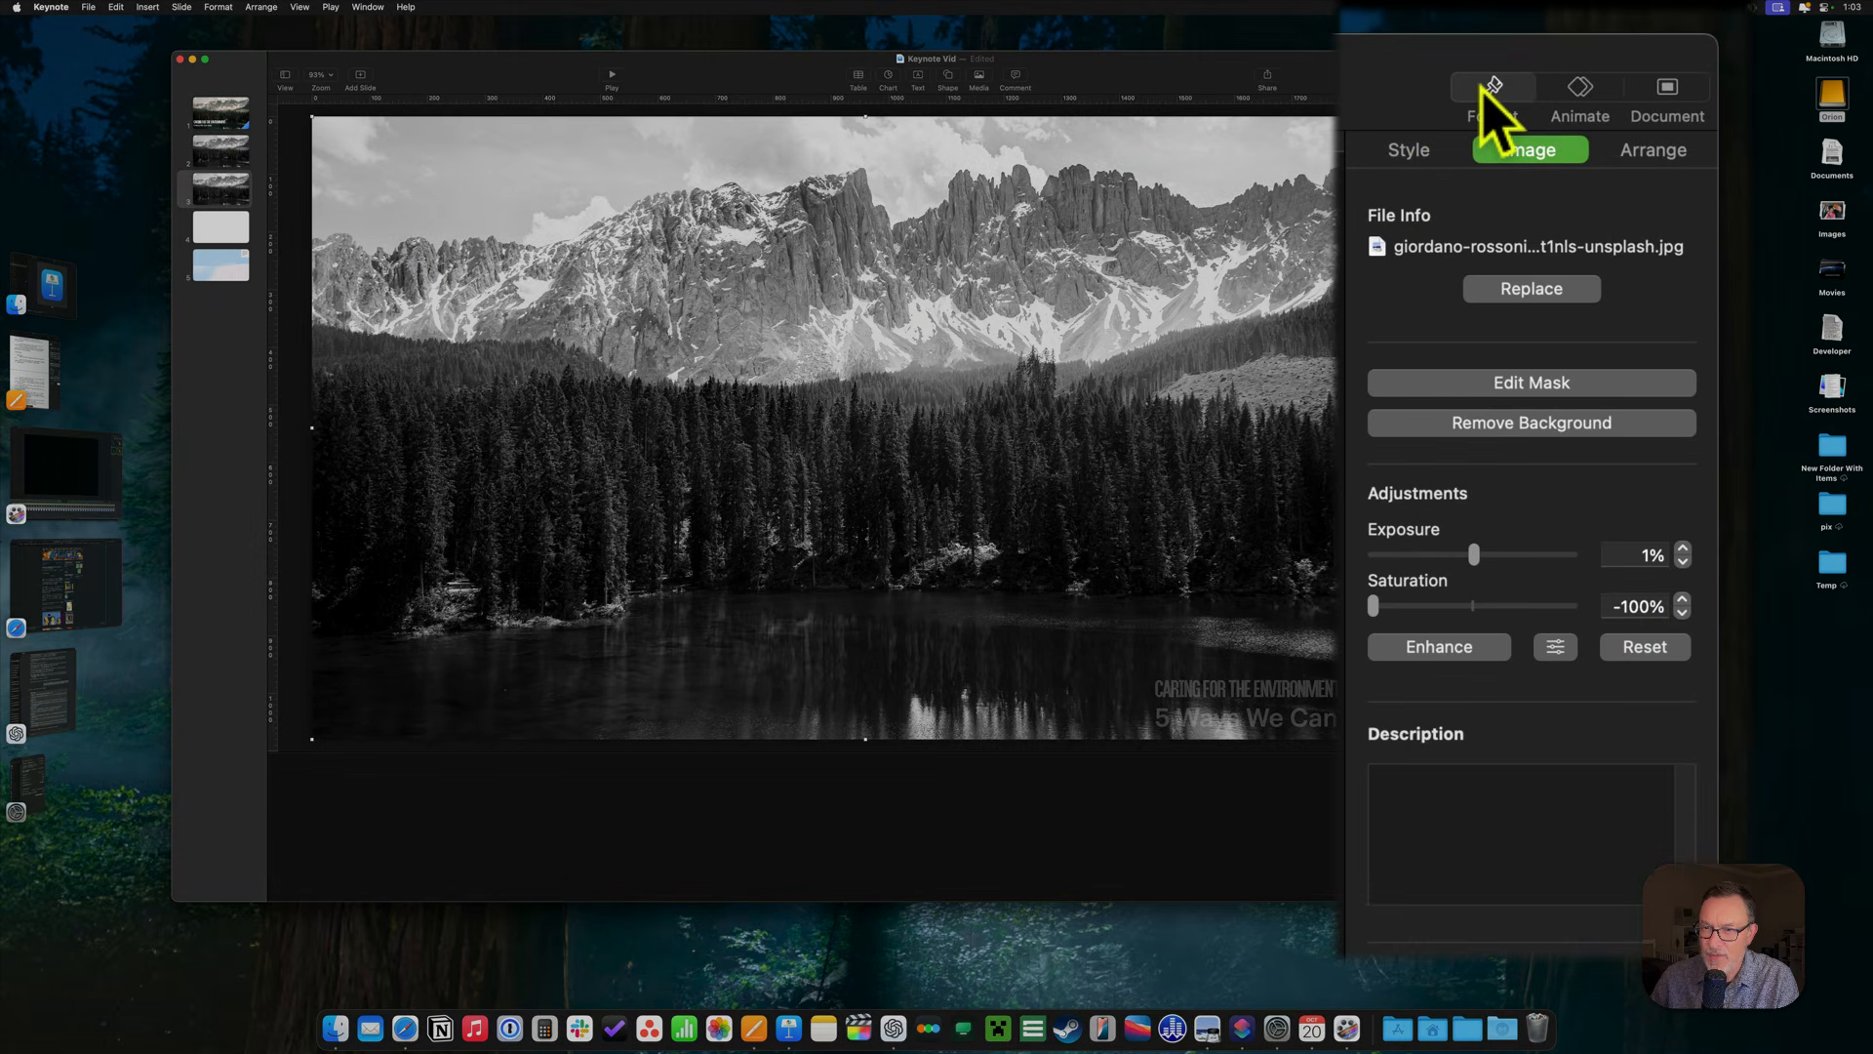
pyautogui.click(1415, 148)
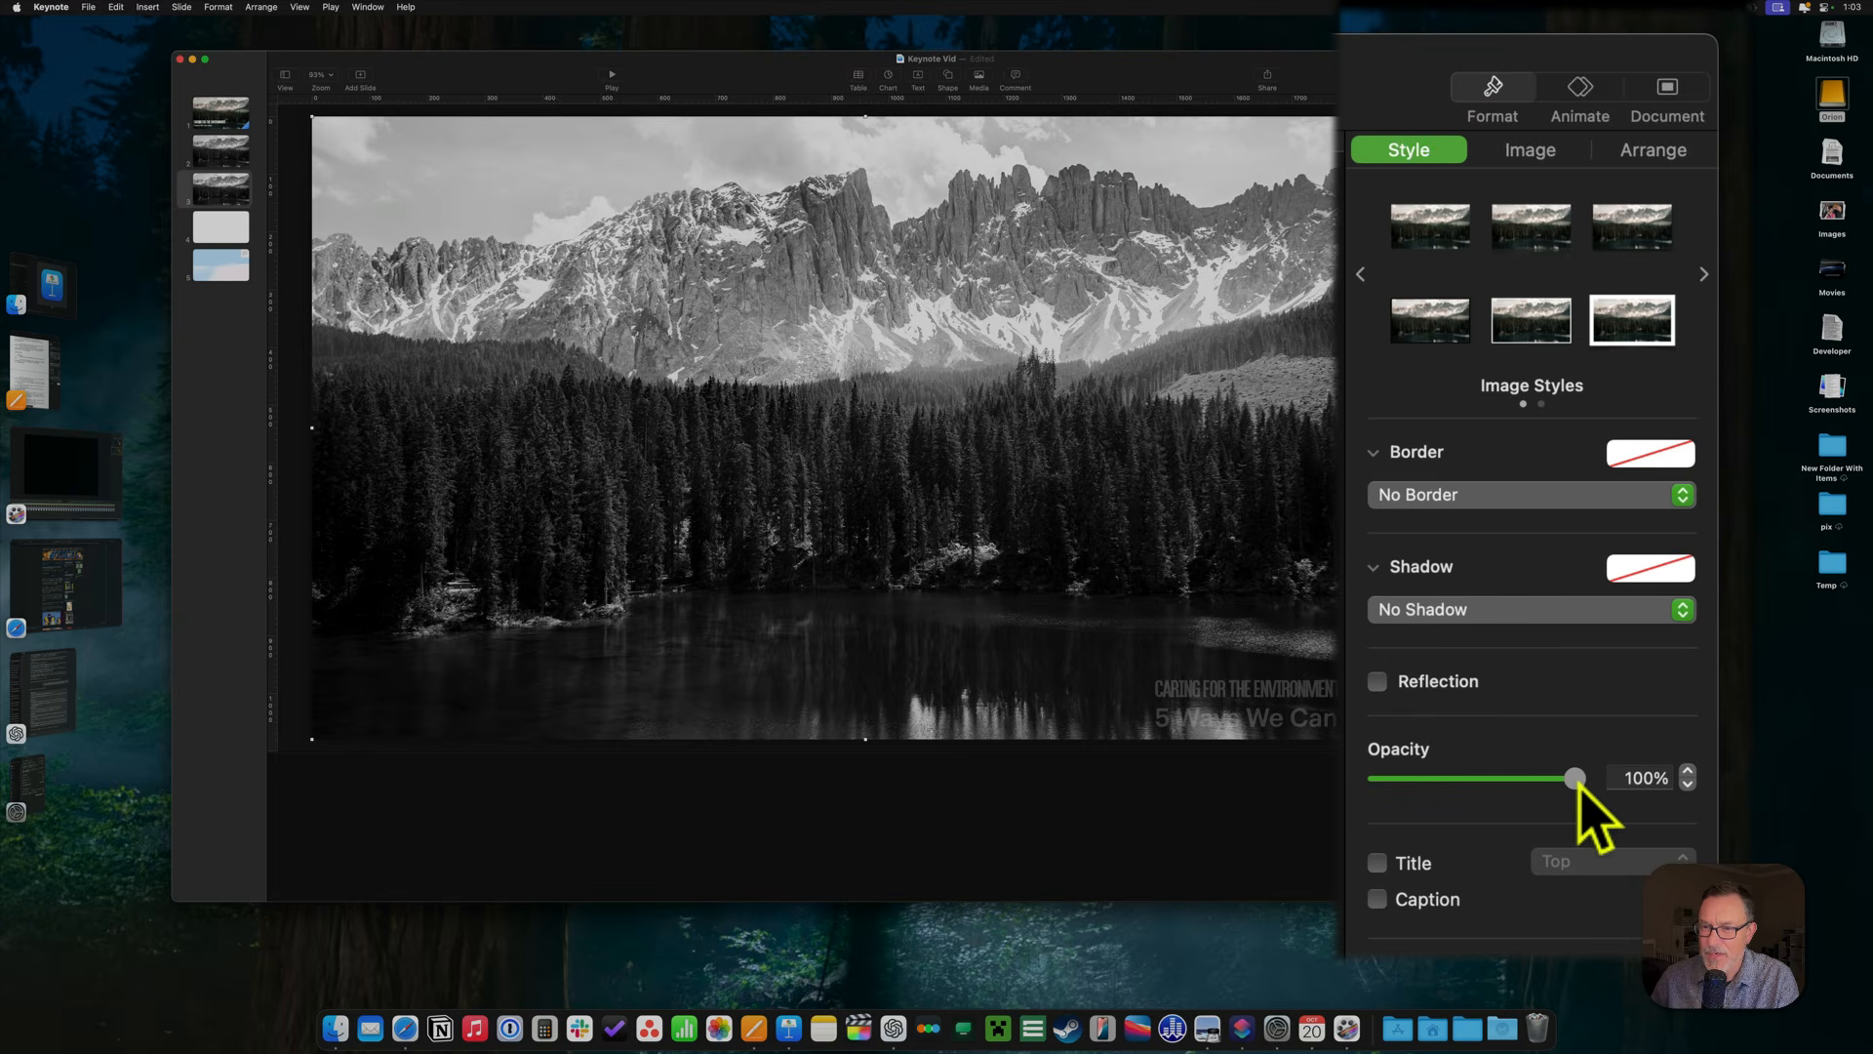
pyautogui.moveTo(1574, 779); pyautogui.dragTo(1415, 779)
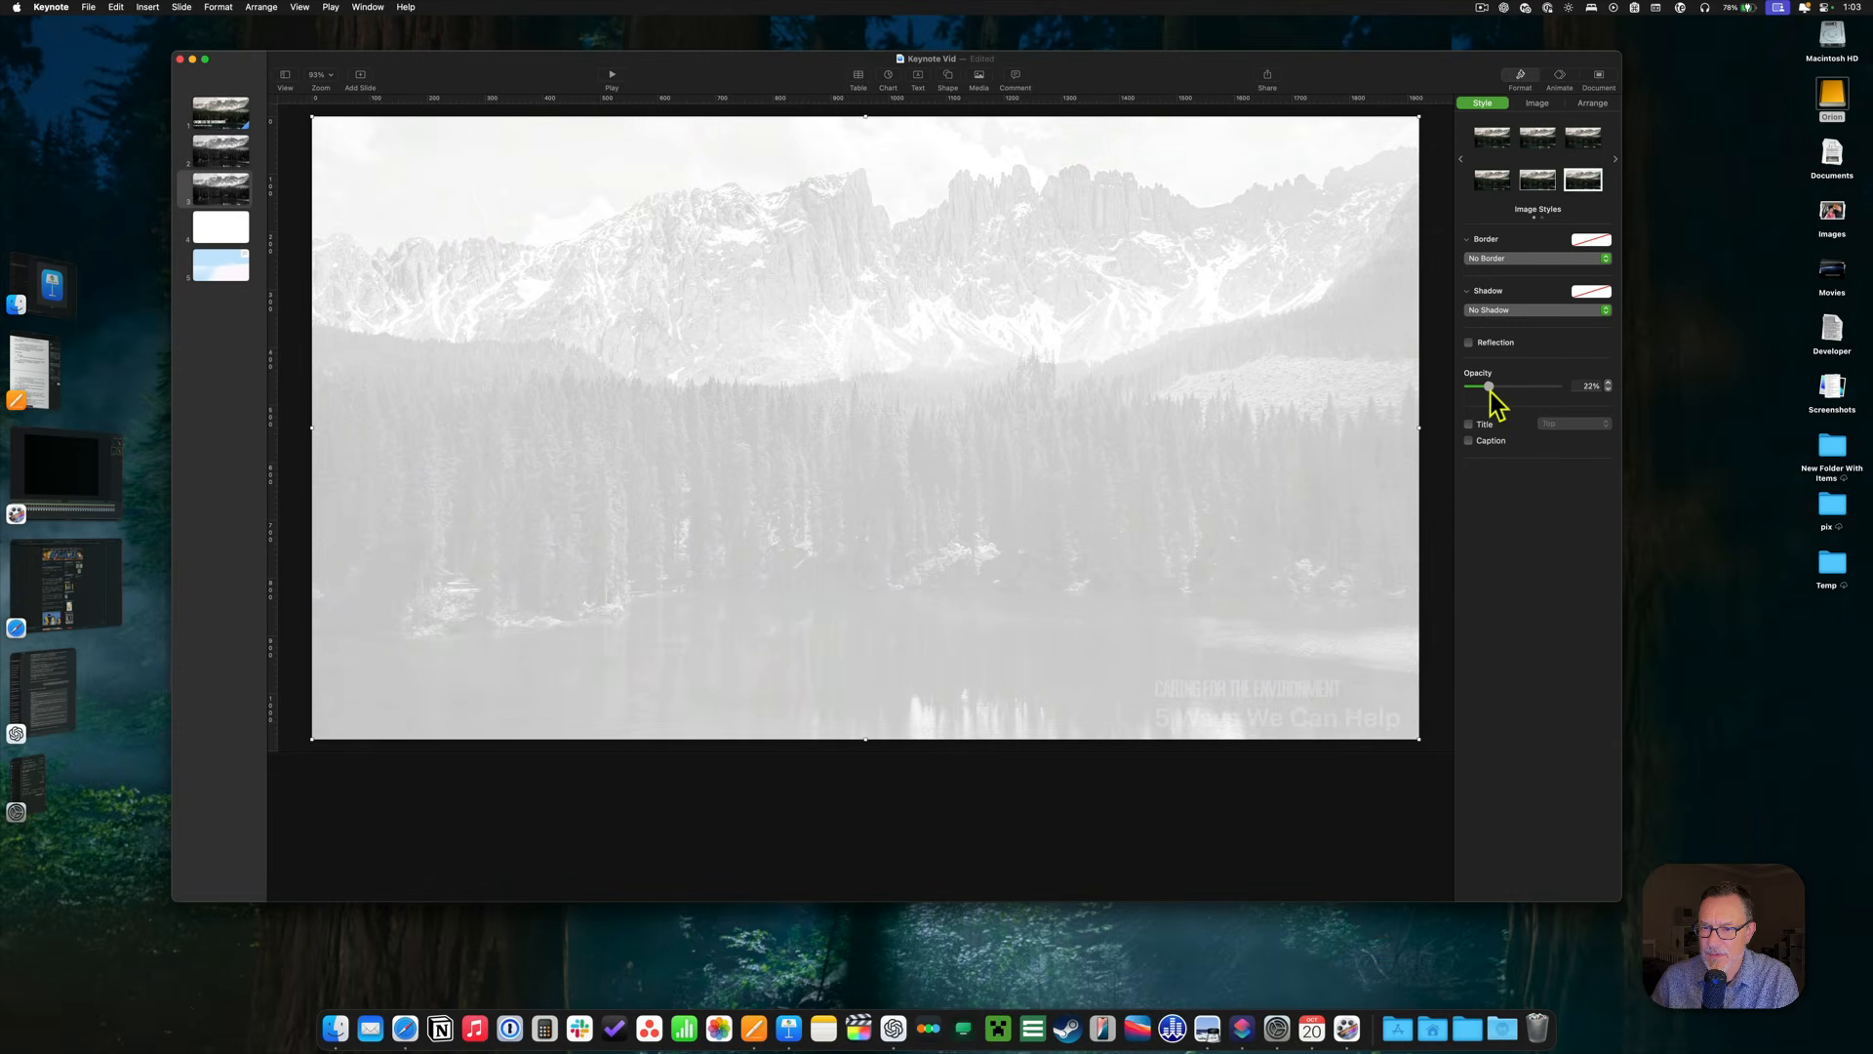
pyautogui.moveTo(1489, 390); pyautogui.dragTo(1493, 394)
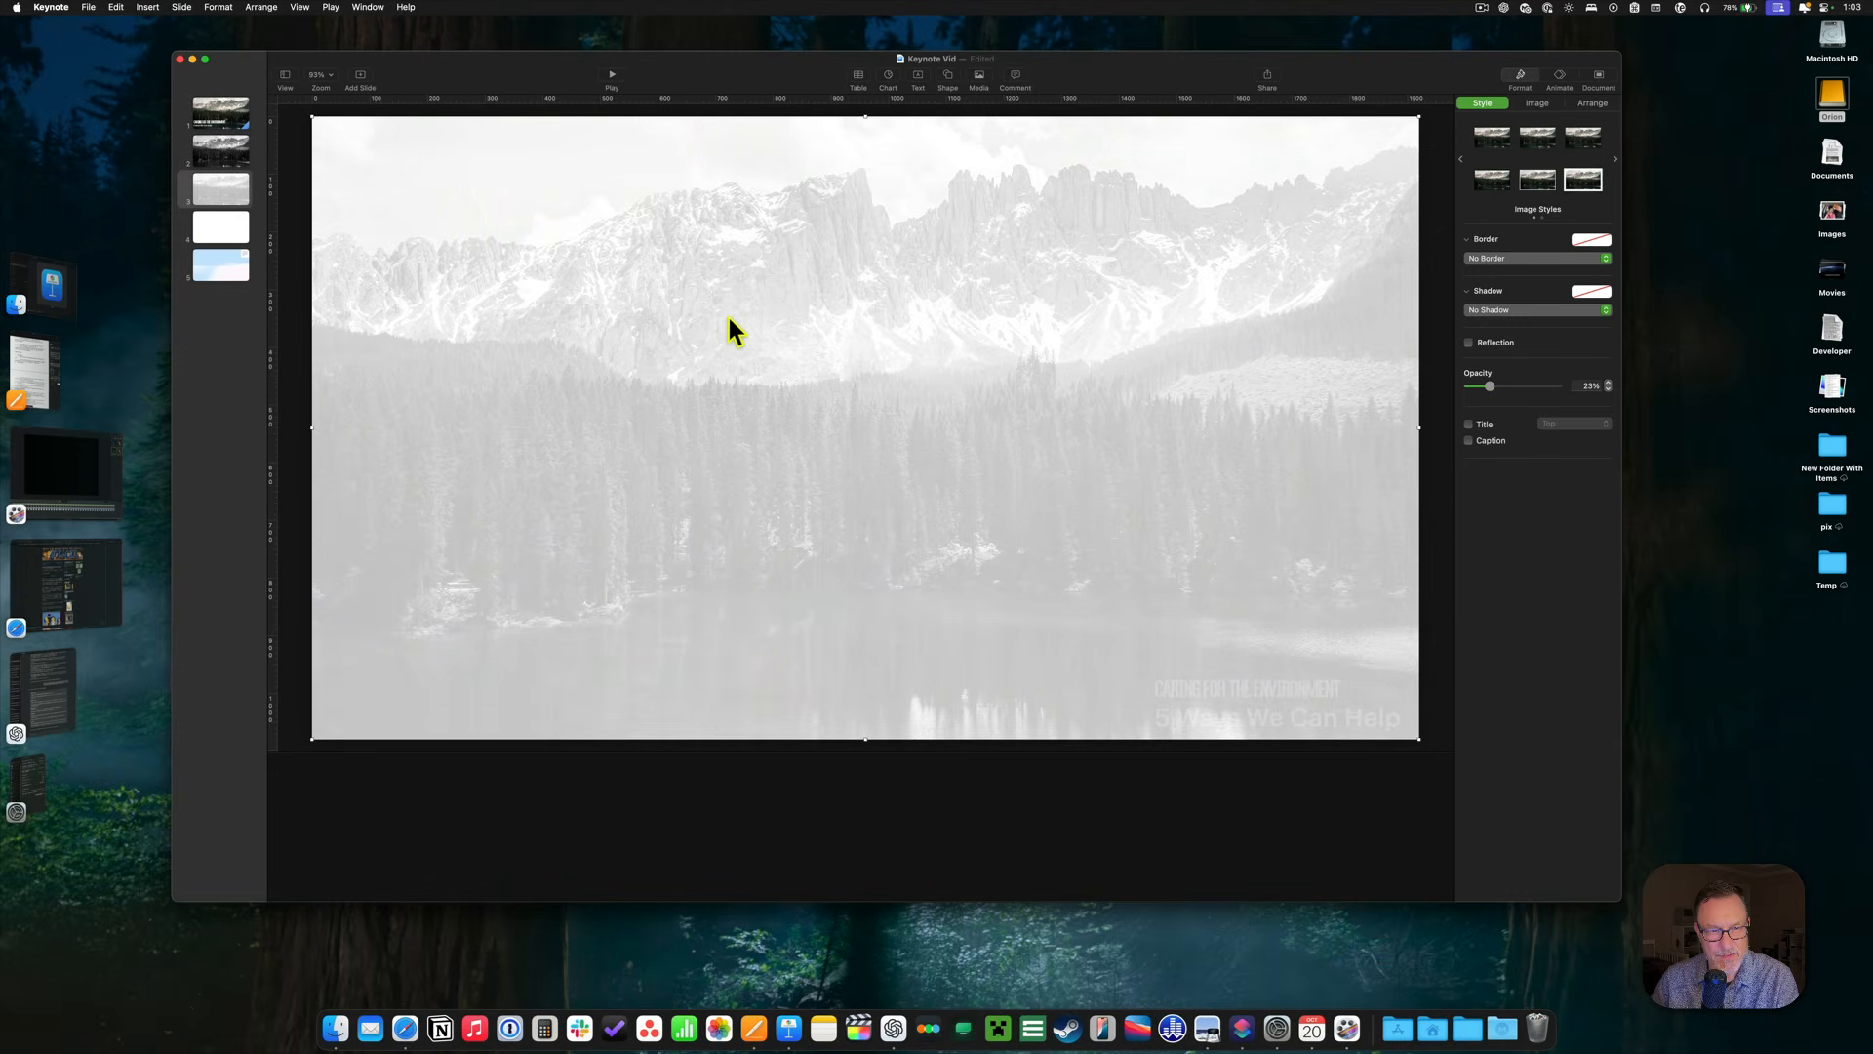
# Add a text box to the faded third slide and place it over the sky in the slide's upper-left area.
pyautogui.click(917, 80)
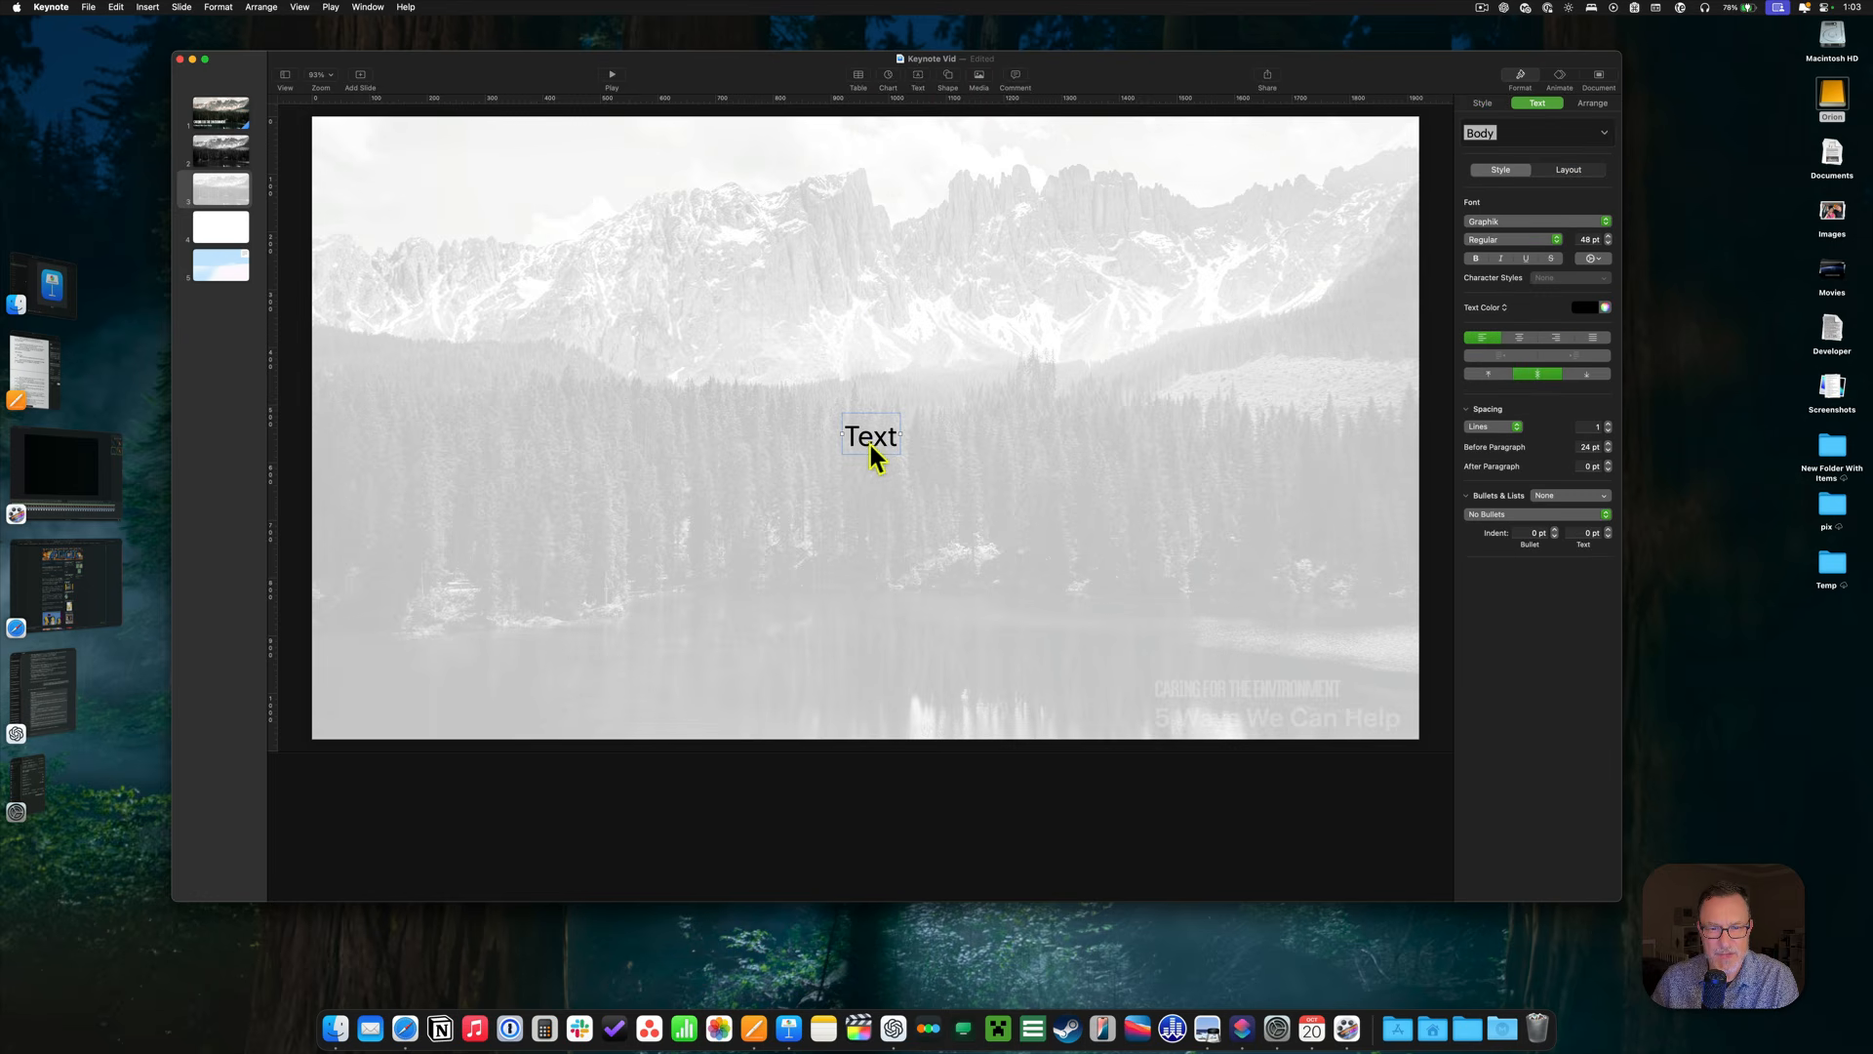
pyautogui.moveTo(871, 445); pyautogui.dragTo(390, 213)
pyautogui.doubleClick(391, 212)
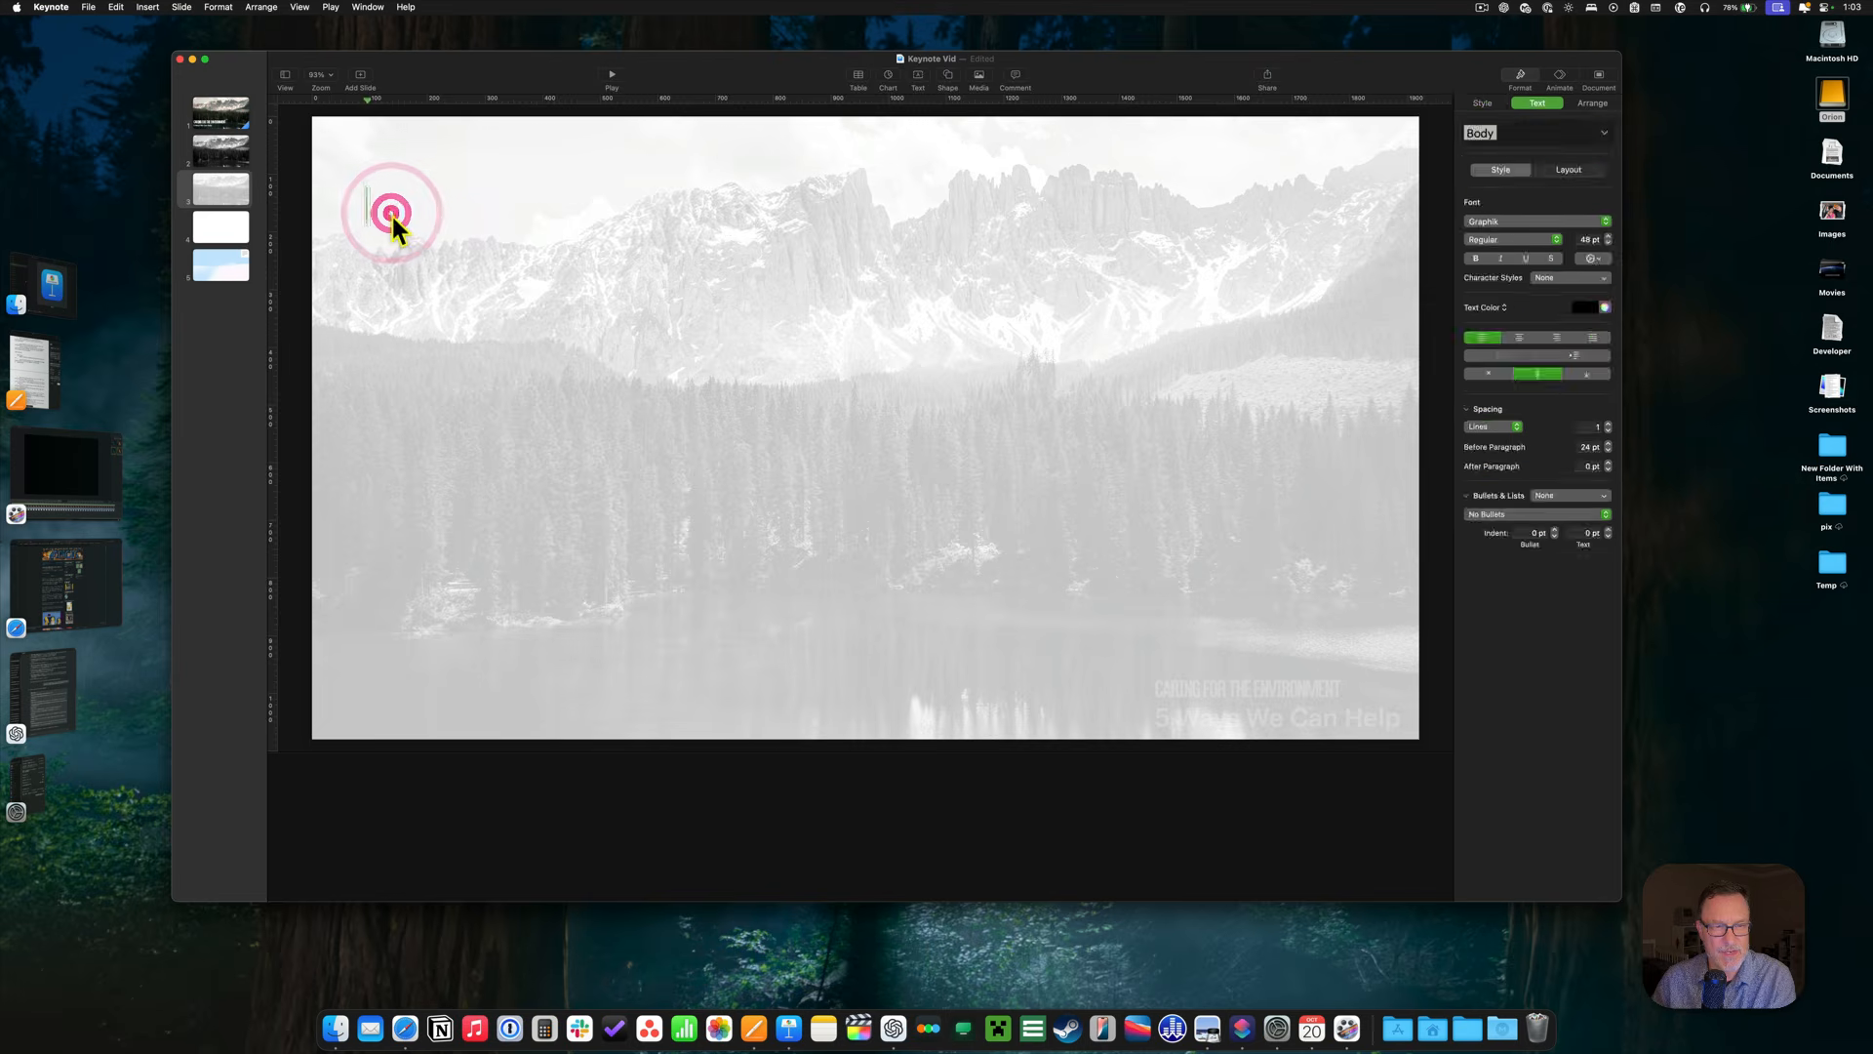
pyautogui.press('Escape')
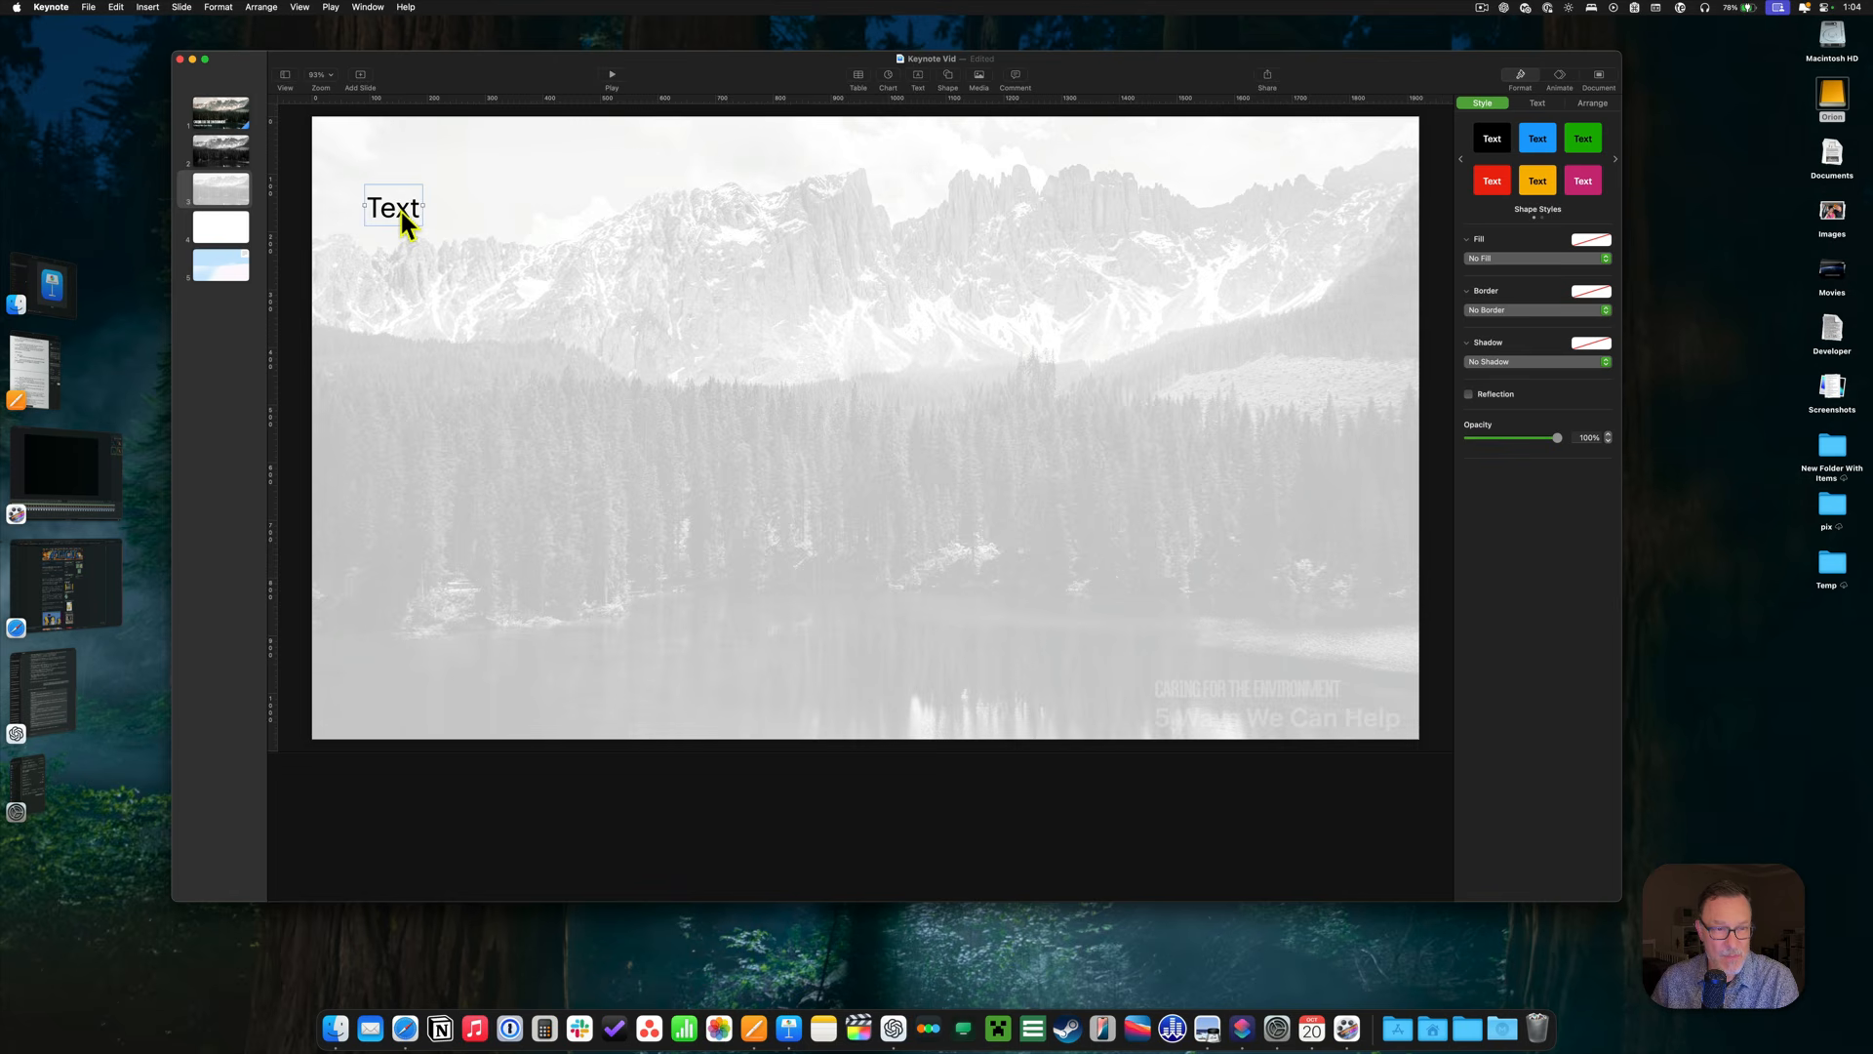
# Move the third slide's new text box to the center of the slide and open its text for editing.
pyautogui.moveTo(403, 213); pyautogui.dragTo(871, 427)
pyautogui.doubleClick(870, 427)
pyautogui.click(870, 428)
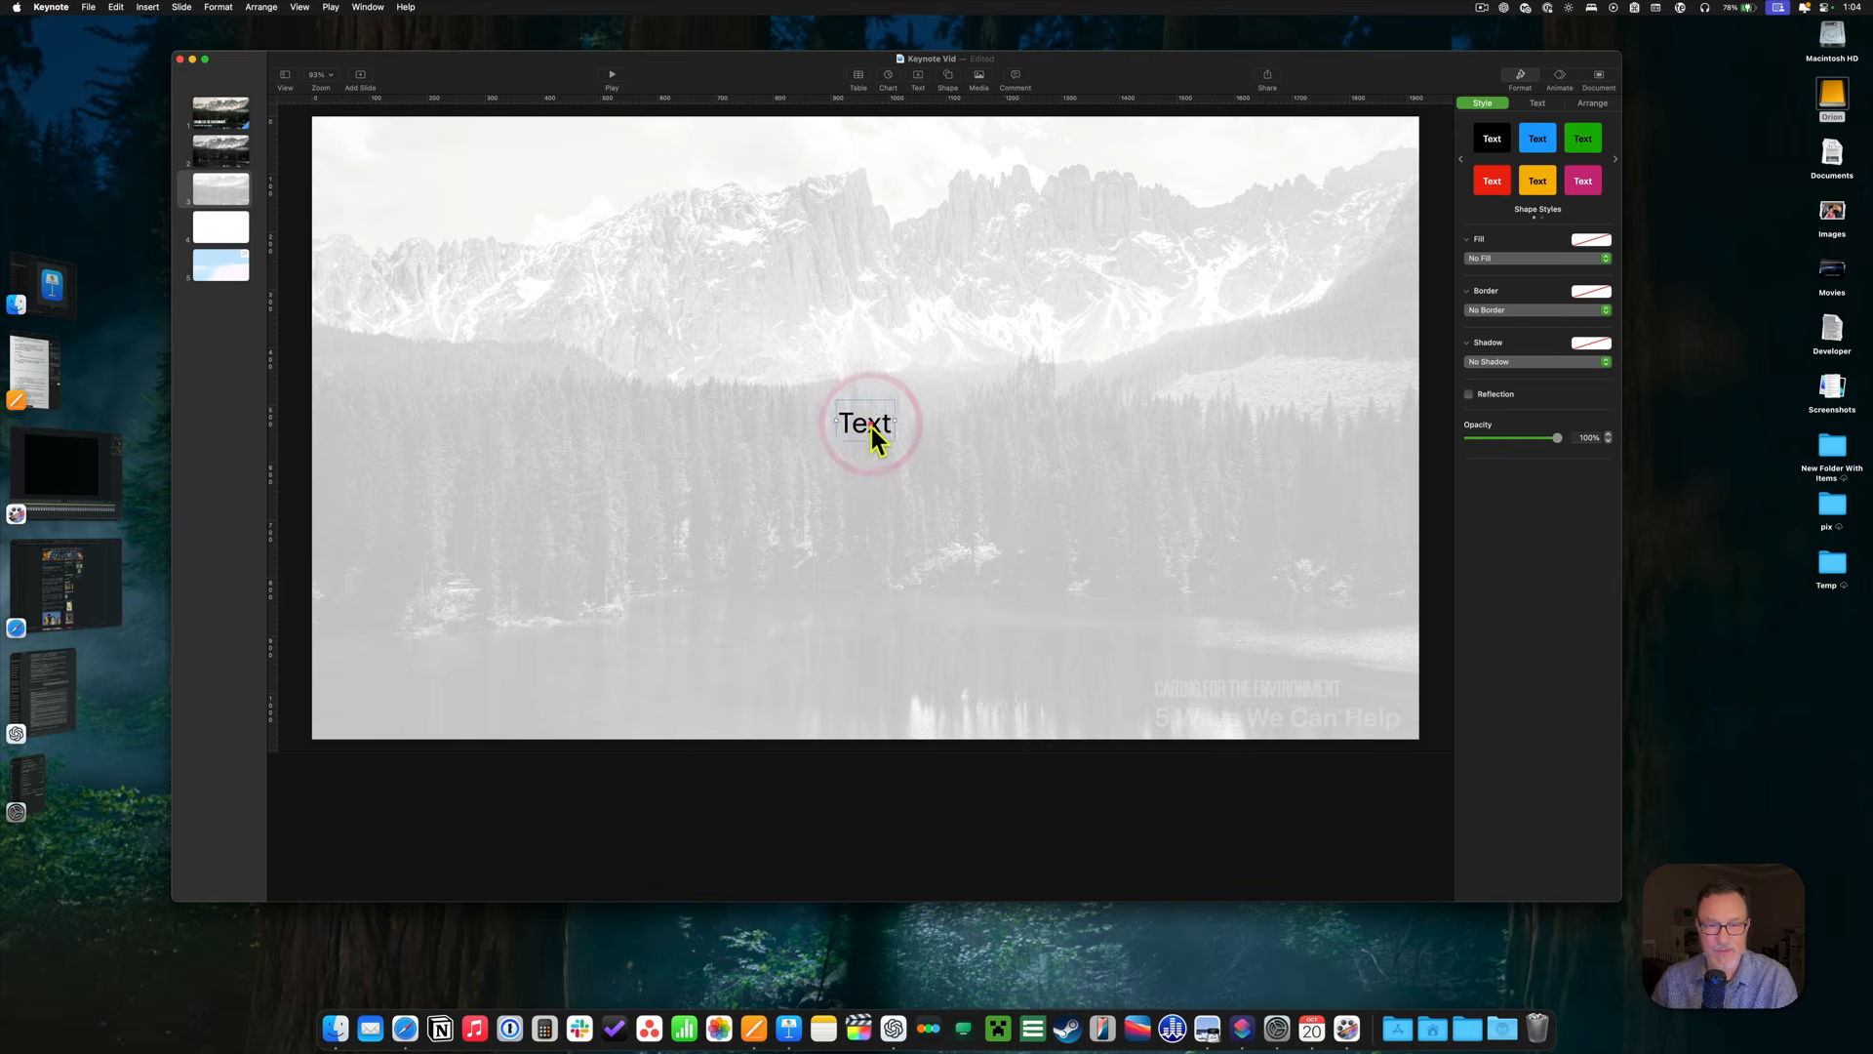
pyautogui.doubleClick(869, 418)
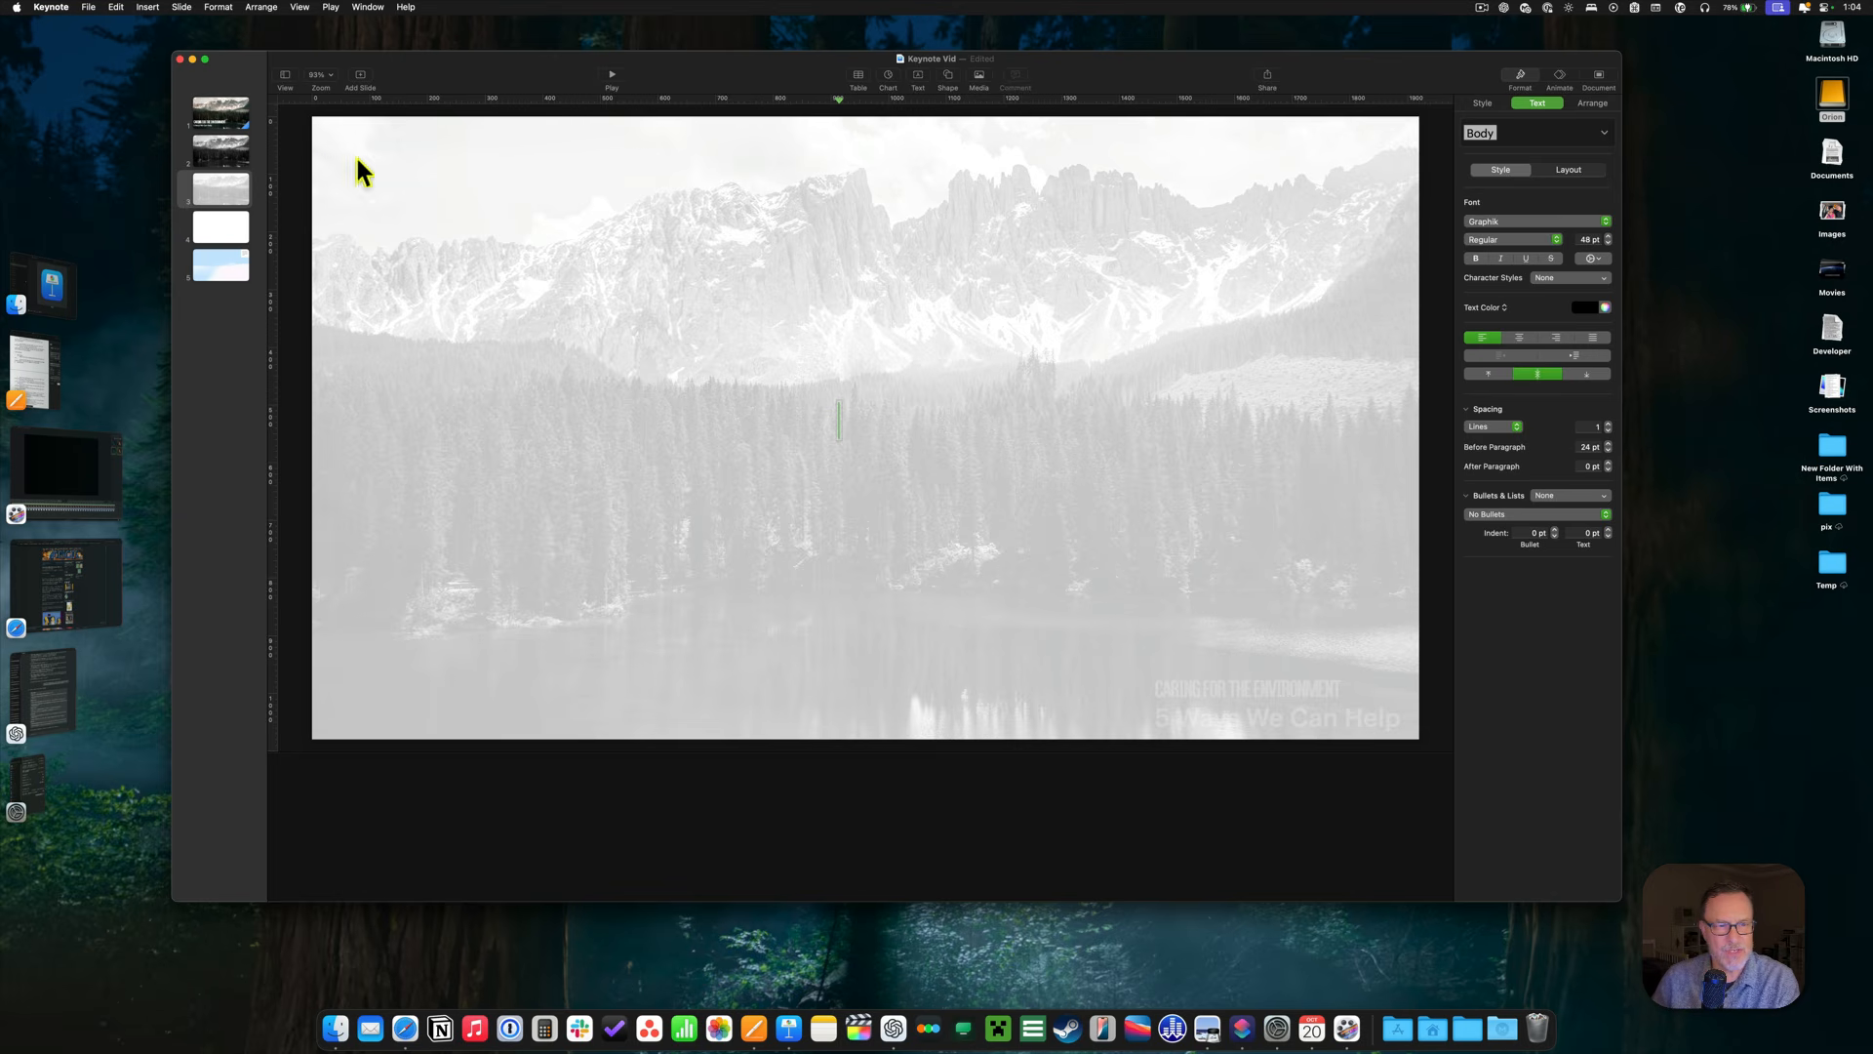
# Leave the text box and add a new slide with the Big Fact layout after the faded photo slide.
pyautogui.click(294, 161)
pyautogui.click(362, 76)
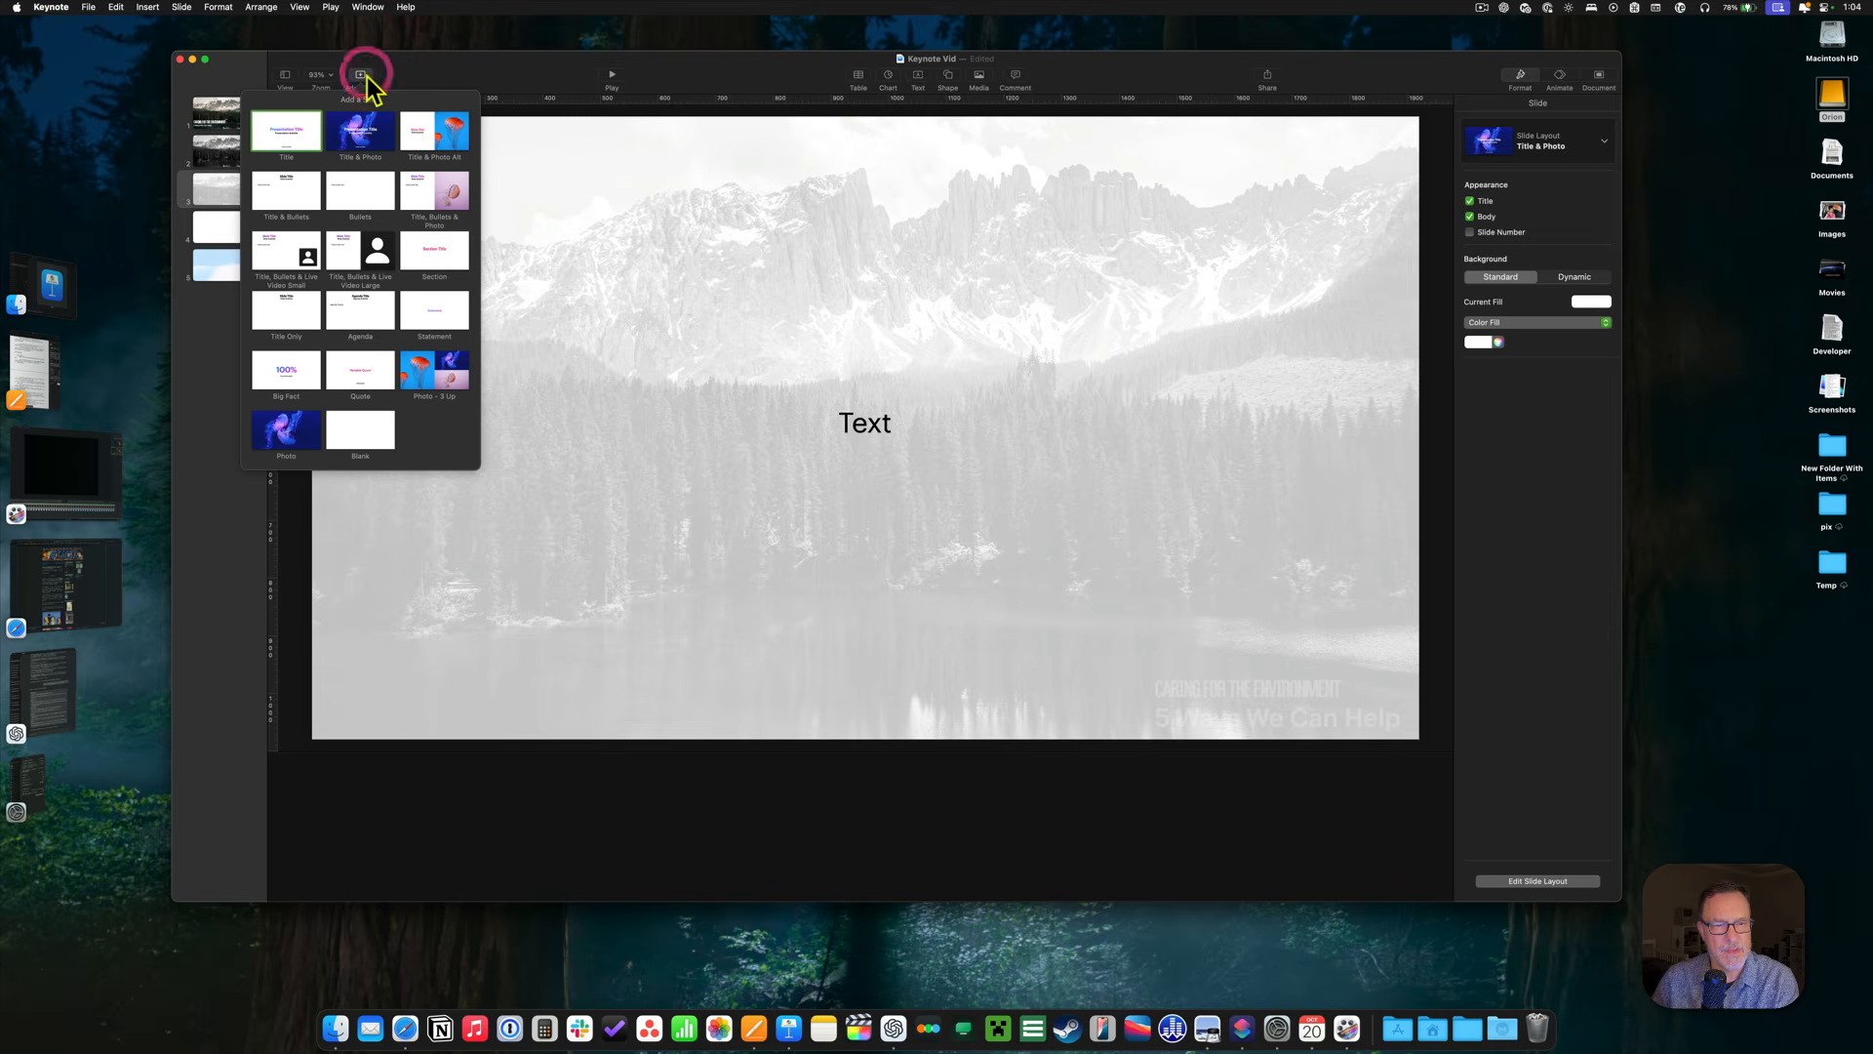
pyautogui.click(290, 386)
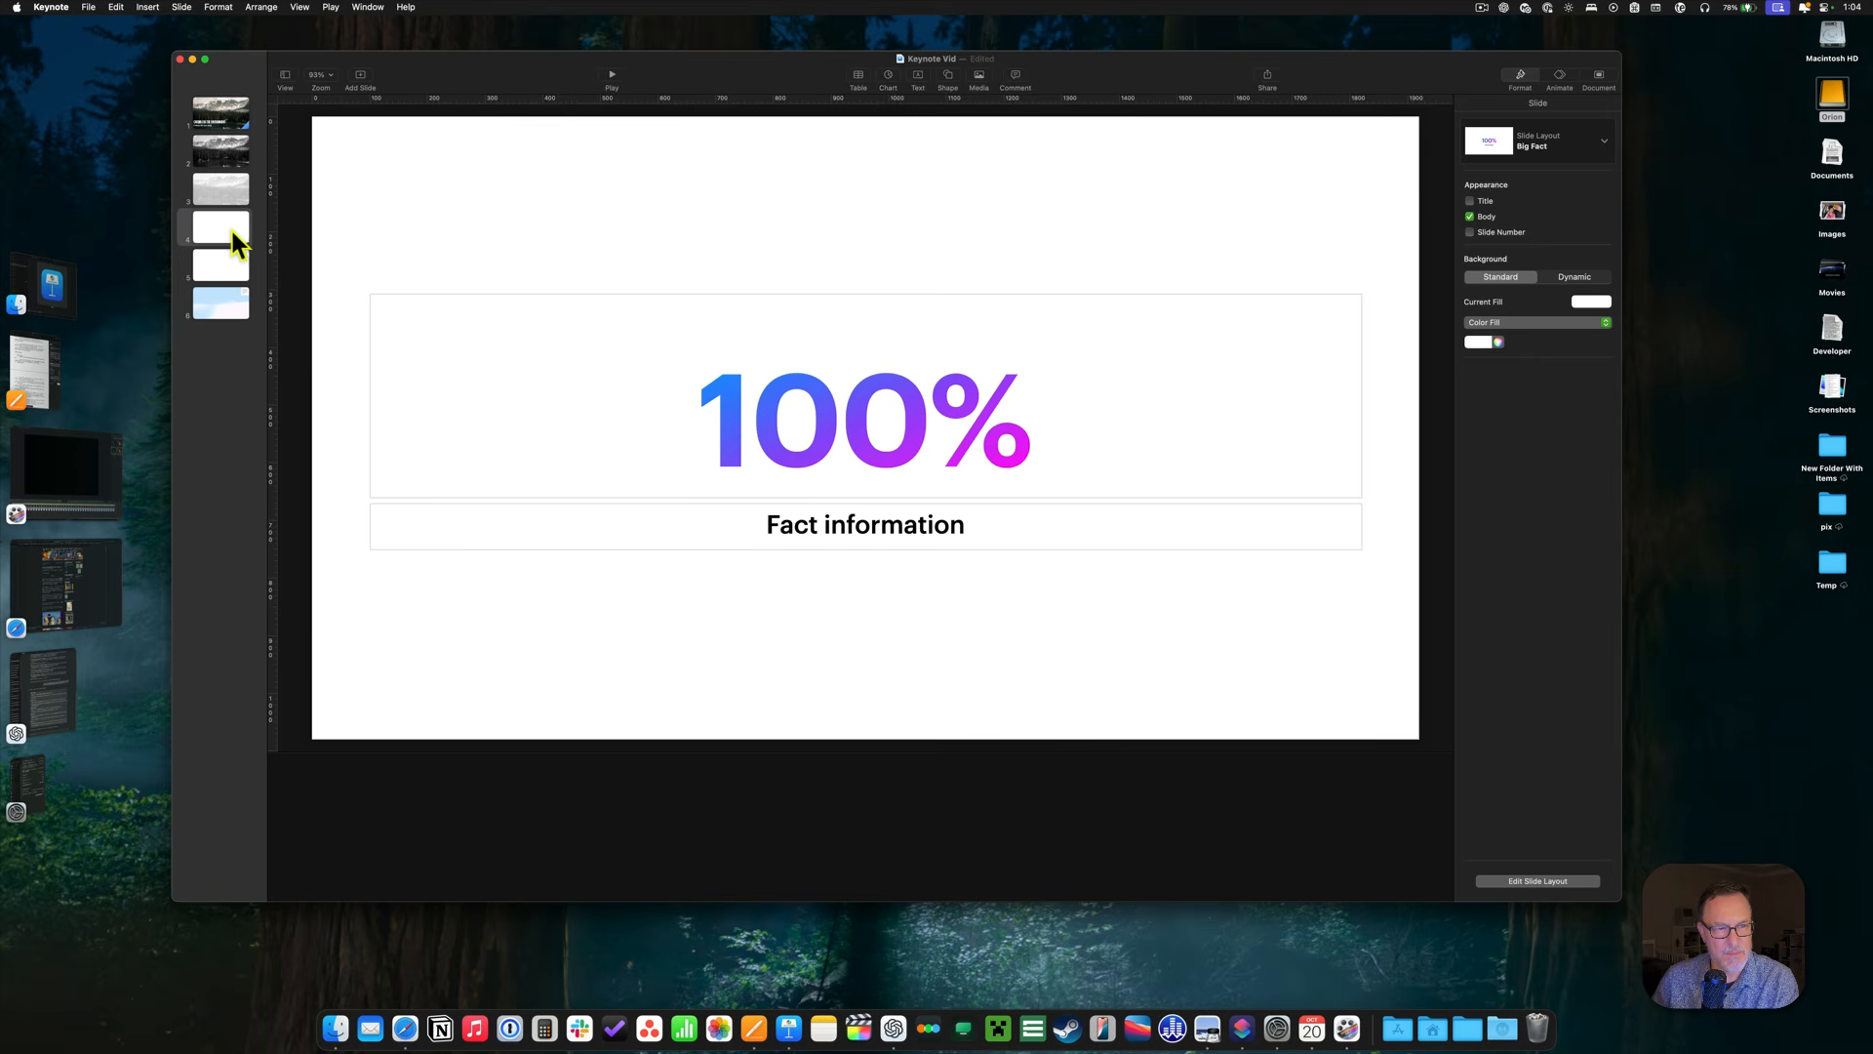
# Copy the faded mountain photo from the third slide and paste it onto the Big Fact slide.
pyautogui.click(225, 180)
pyautogui.click(377, 171)
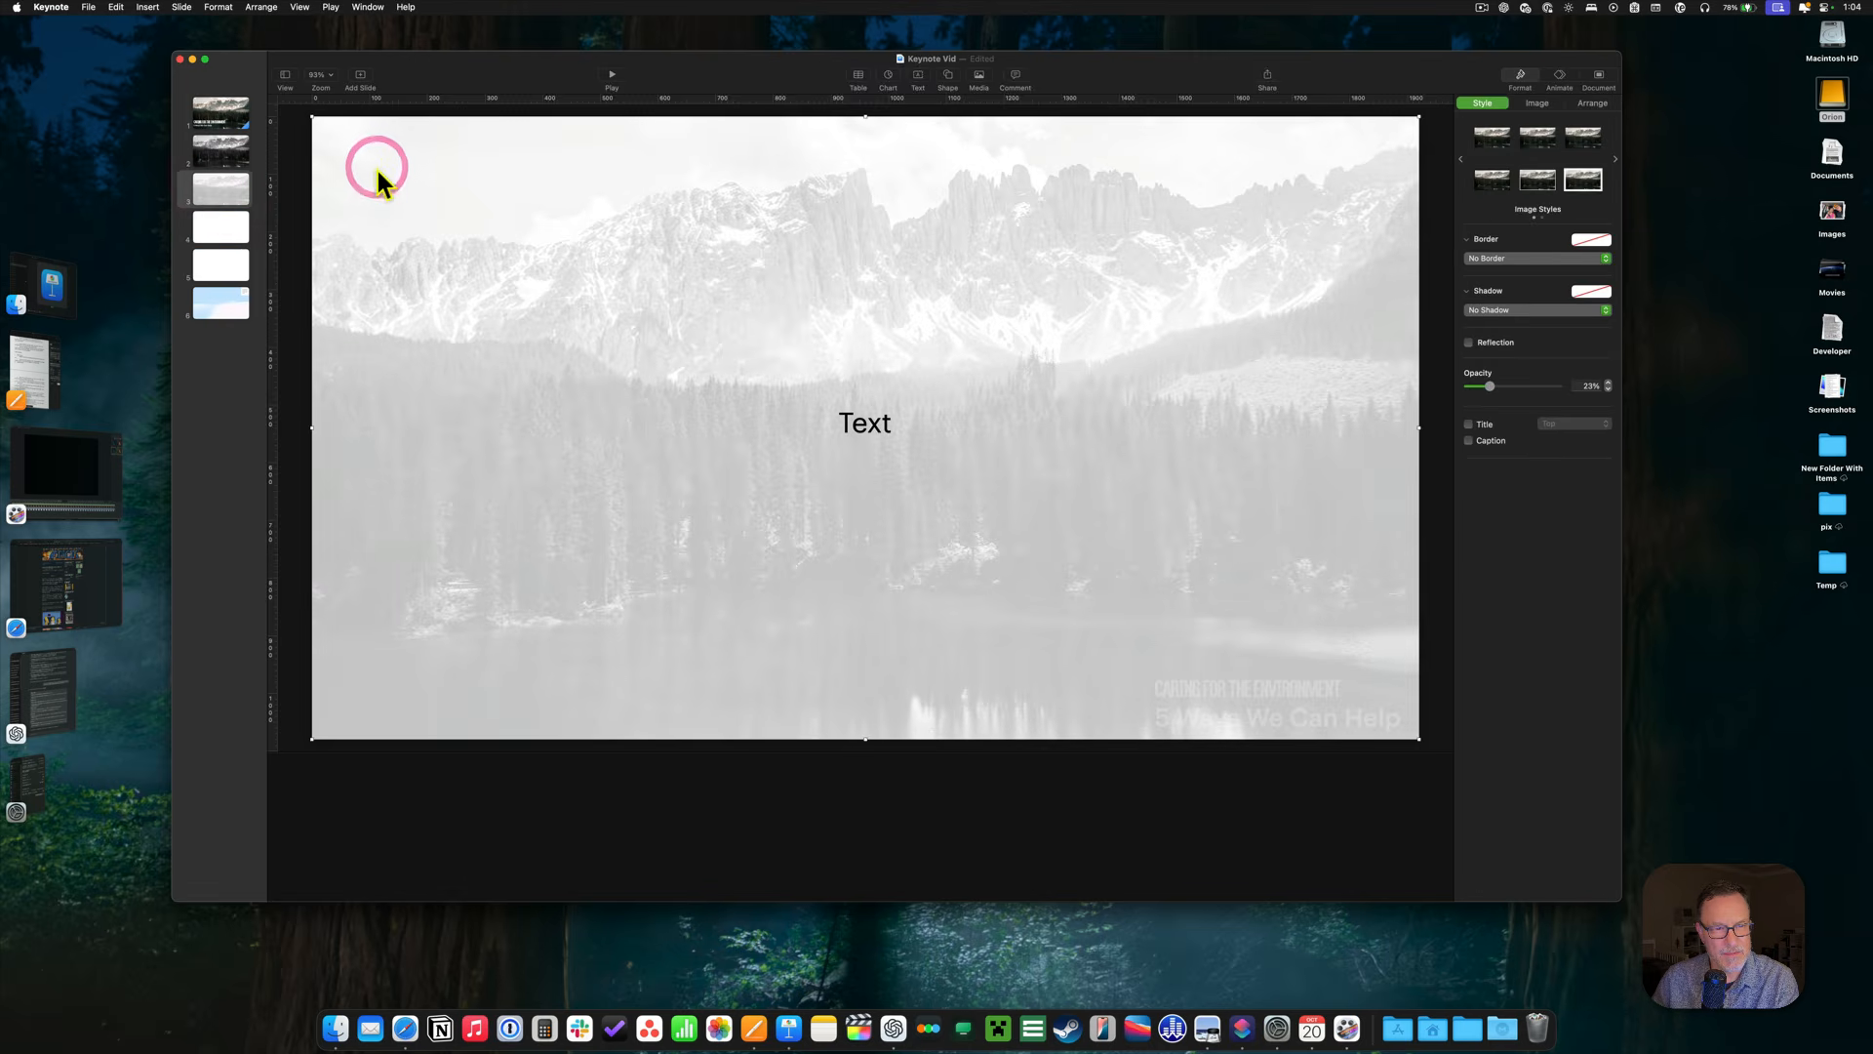
pyautogui.rightClick(377, 167)
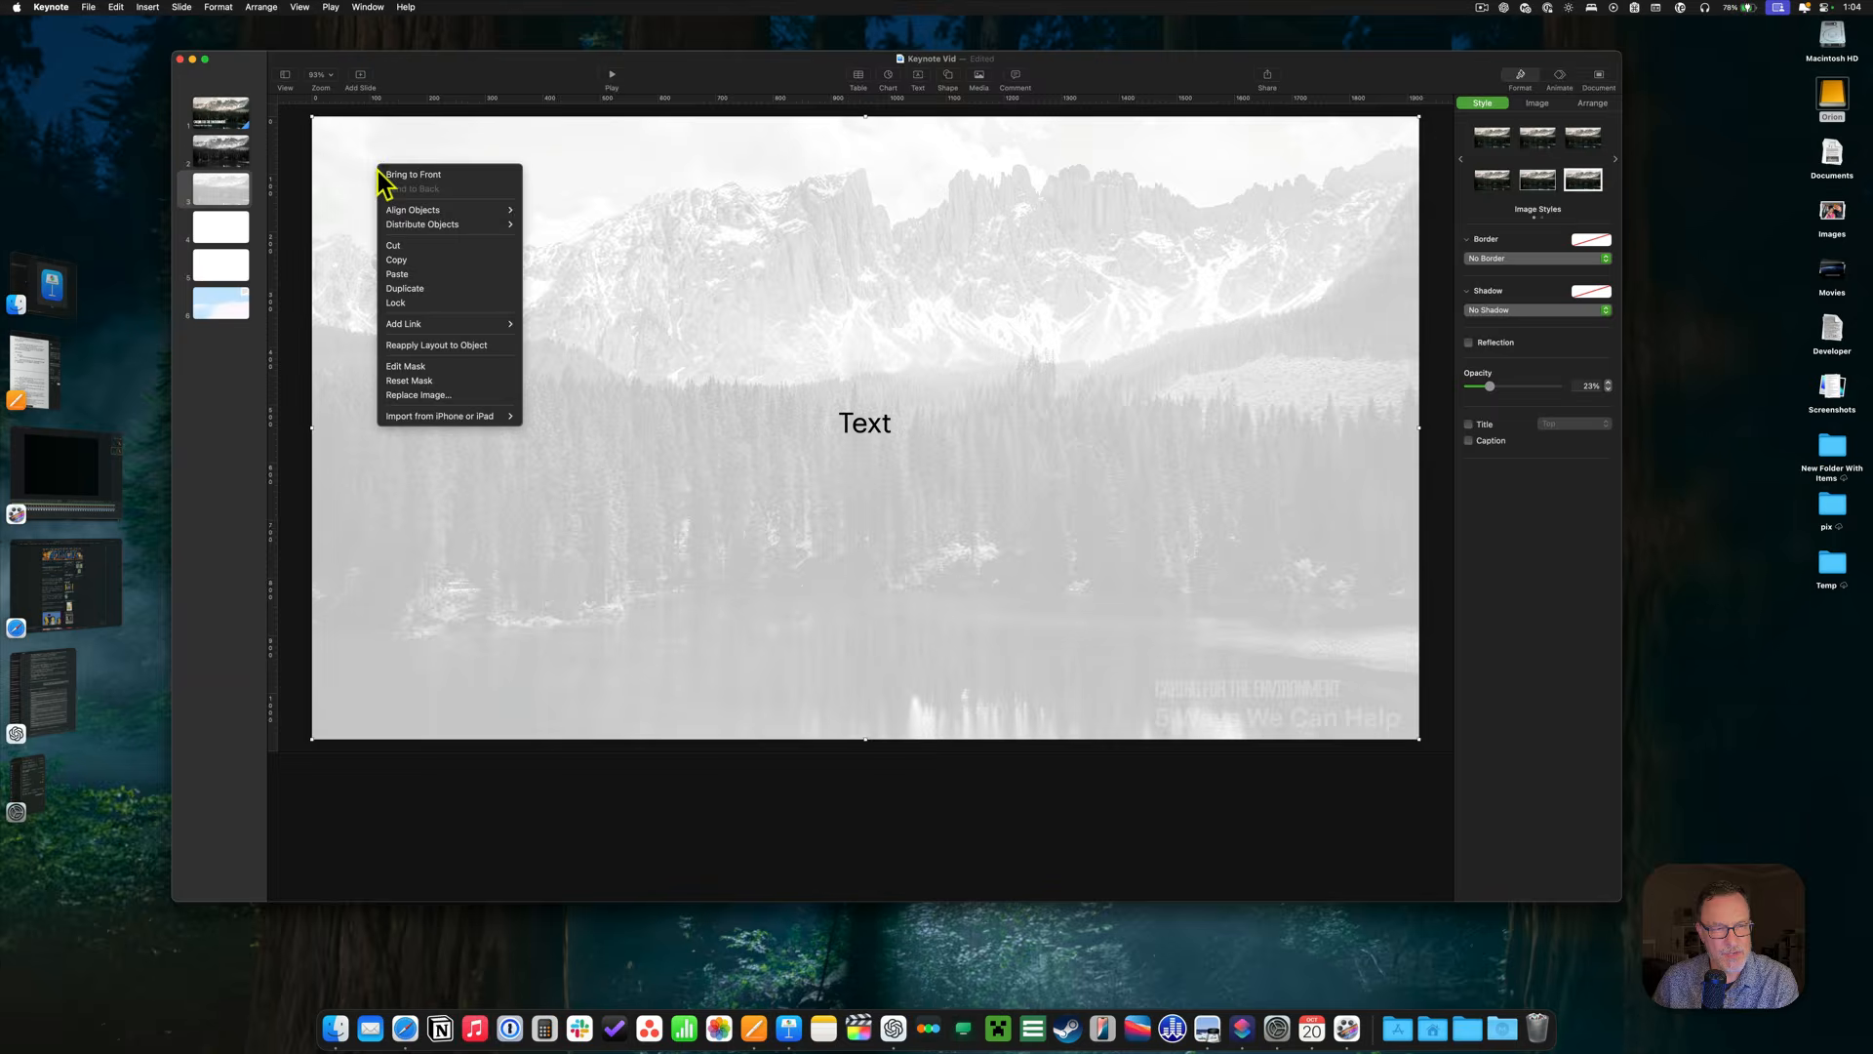
pyautogui.click(413, 260)
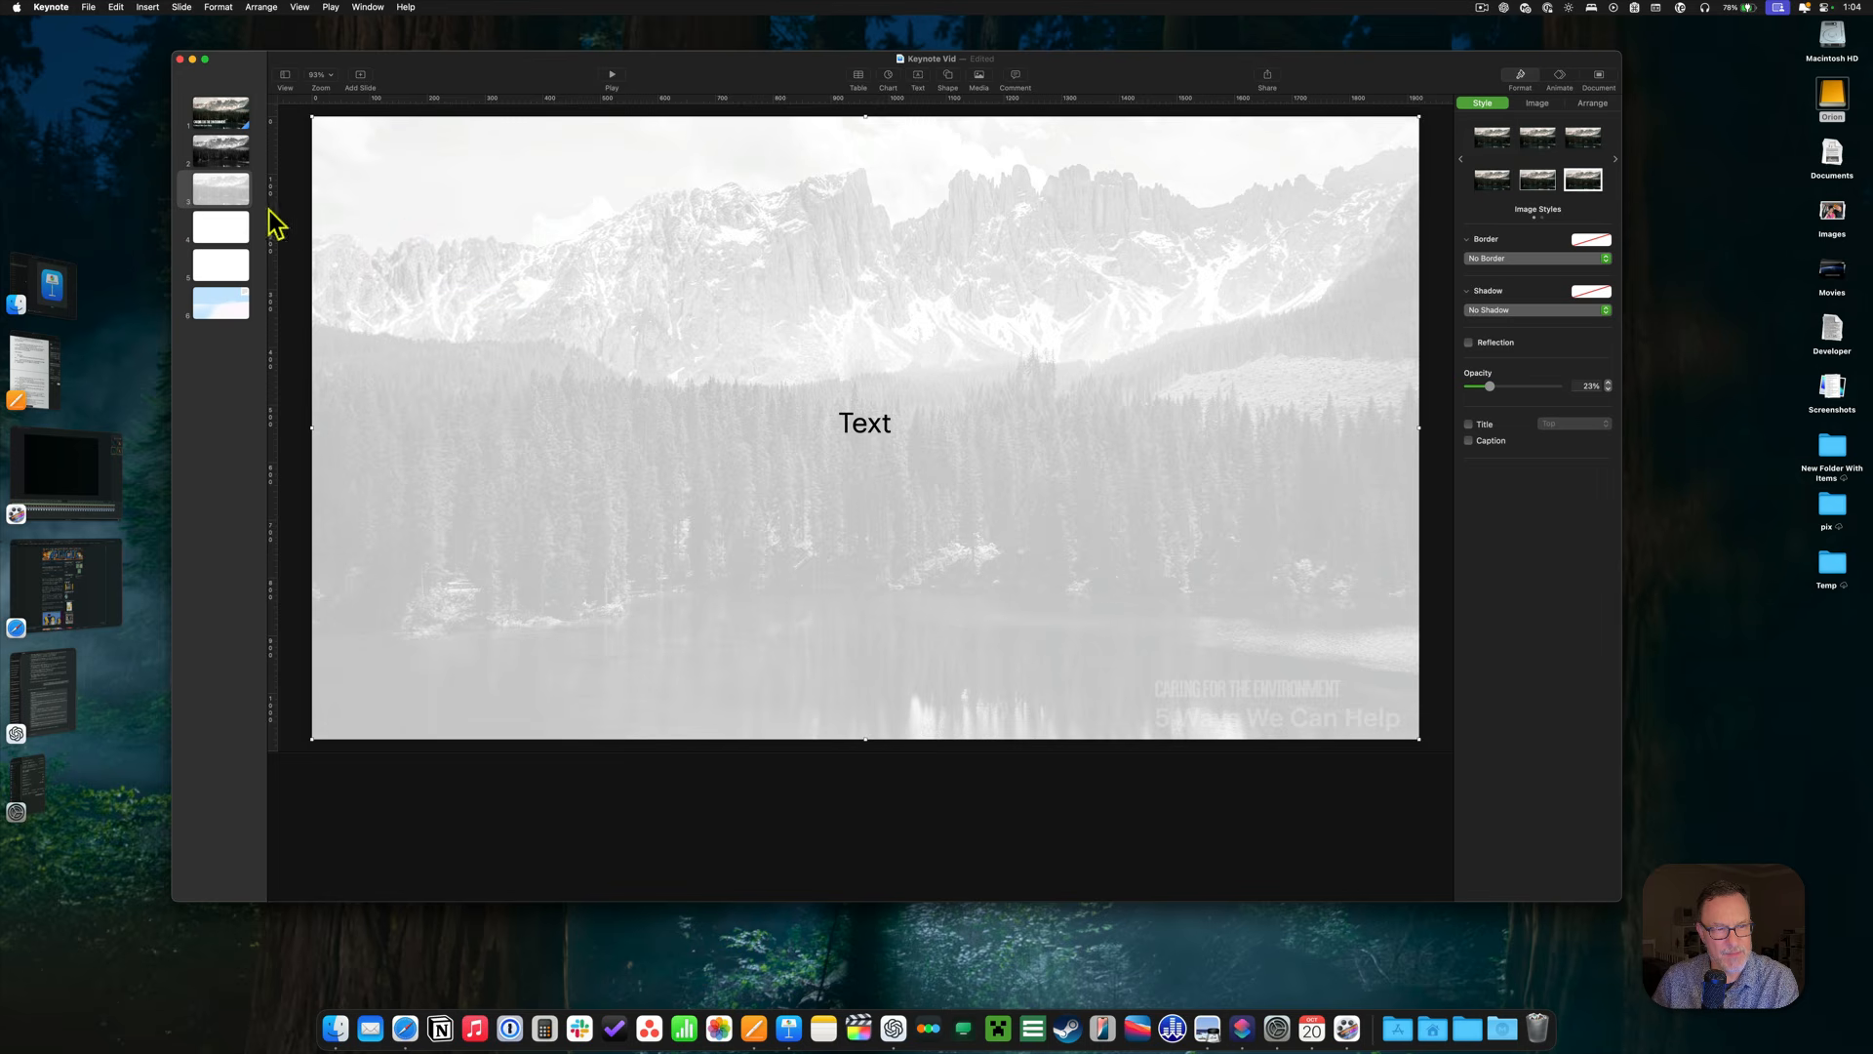
pyautogui.click(224, 232)
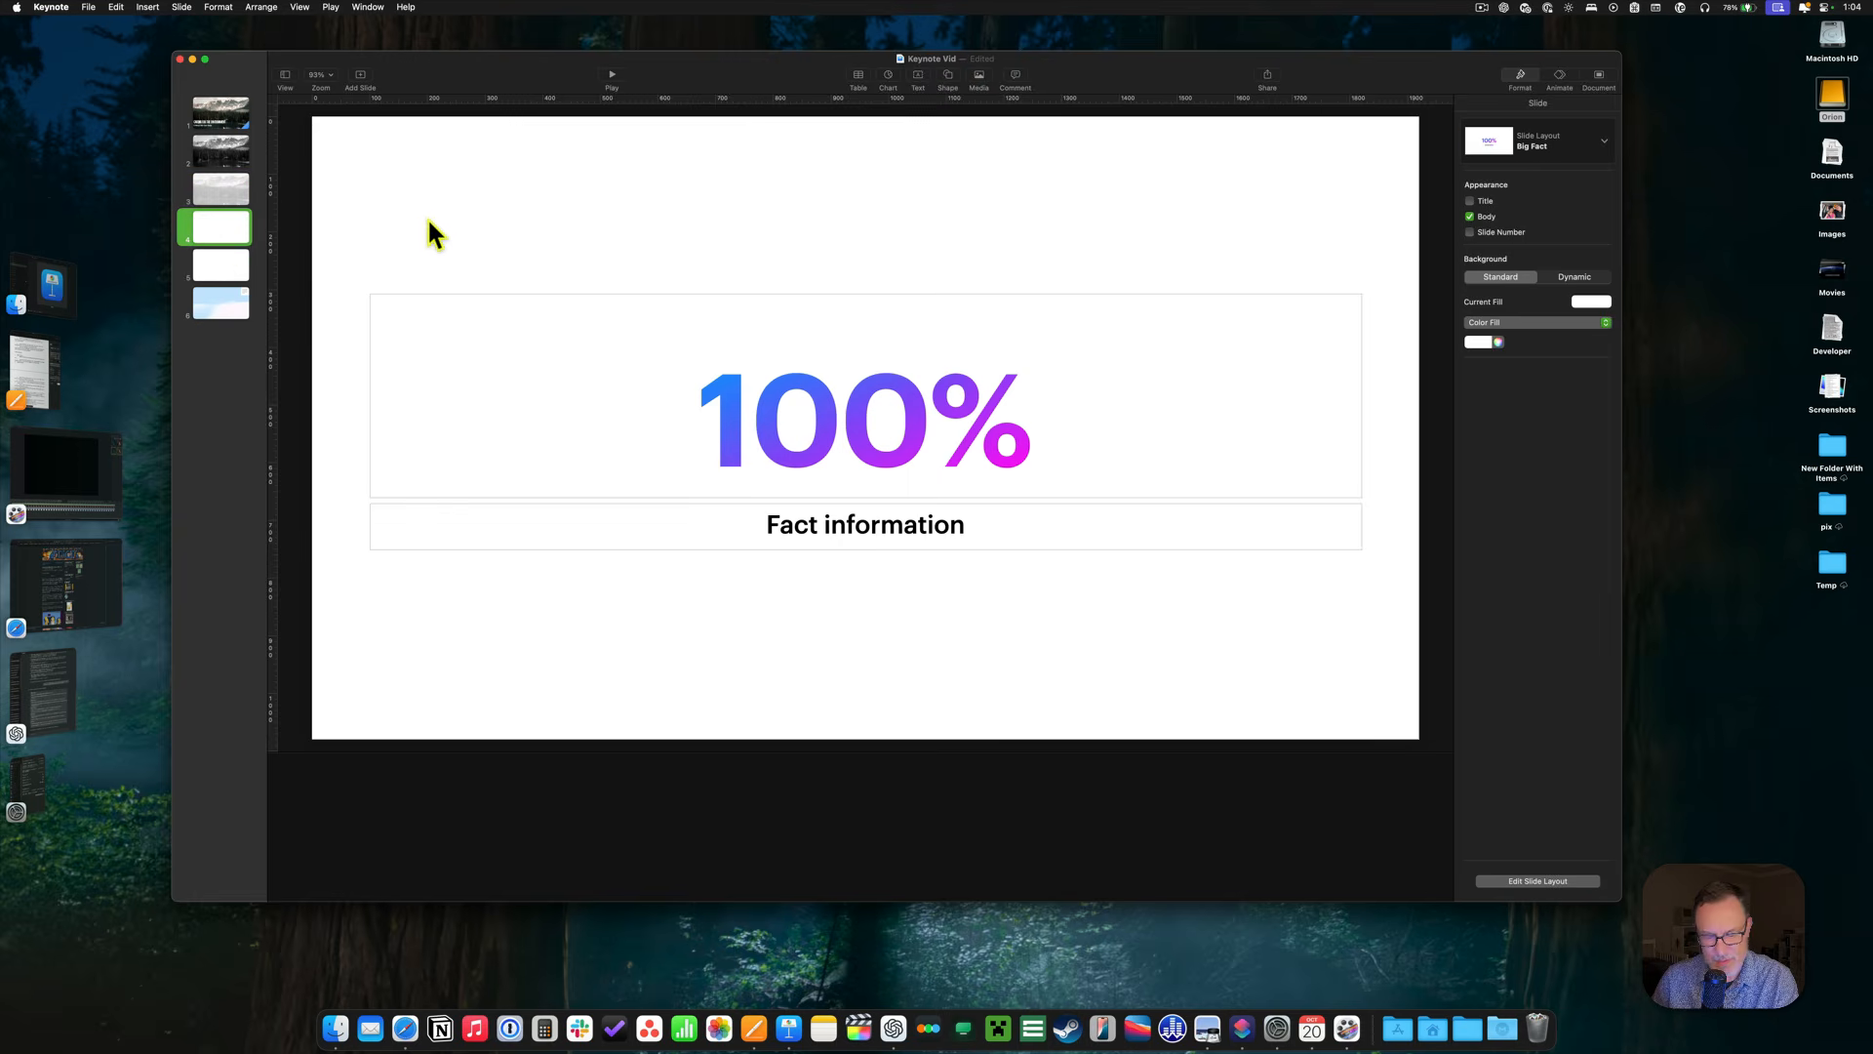
pyautogui.click(457, 216)
pyautogui.press('super+v')
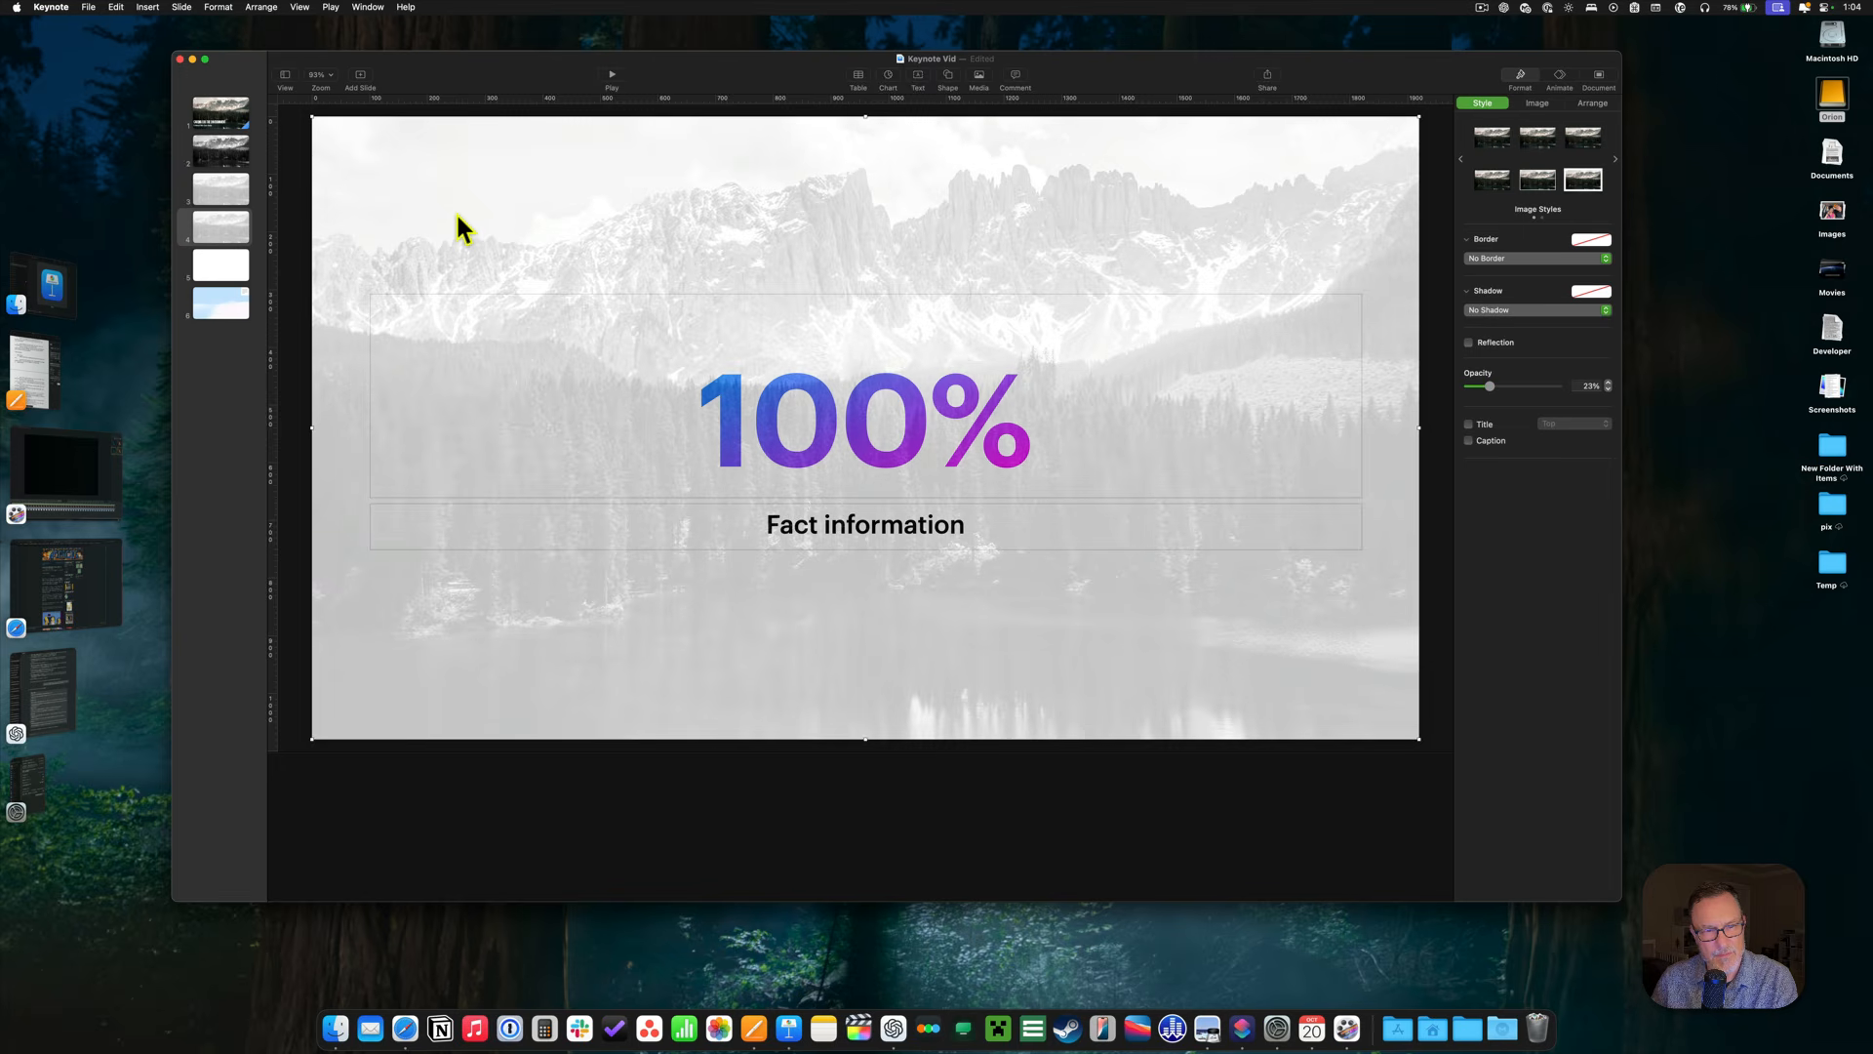
# Send the pasted mountain photo behind the text on the Big Fact slide.
pyautogui.doubleClick(457, 215)
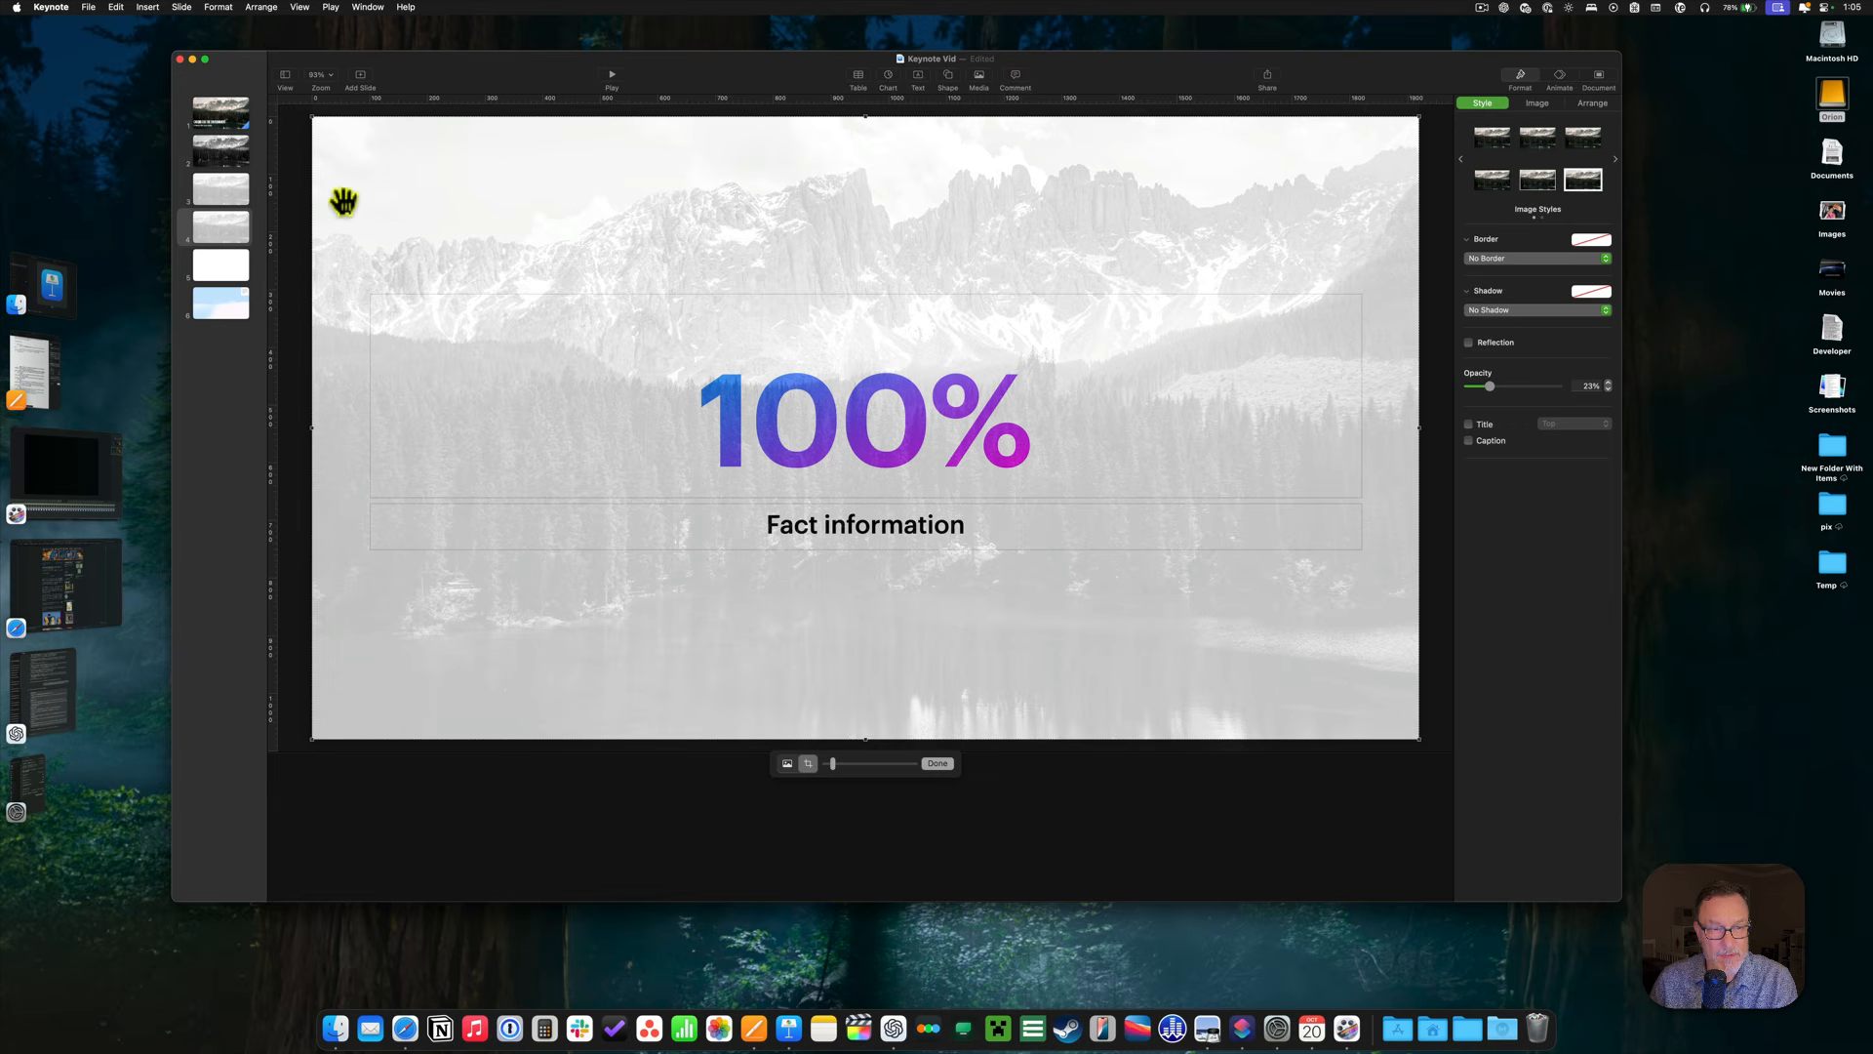
pyautogui.rightClick(341, 201)
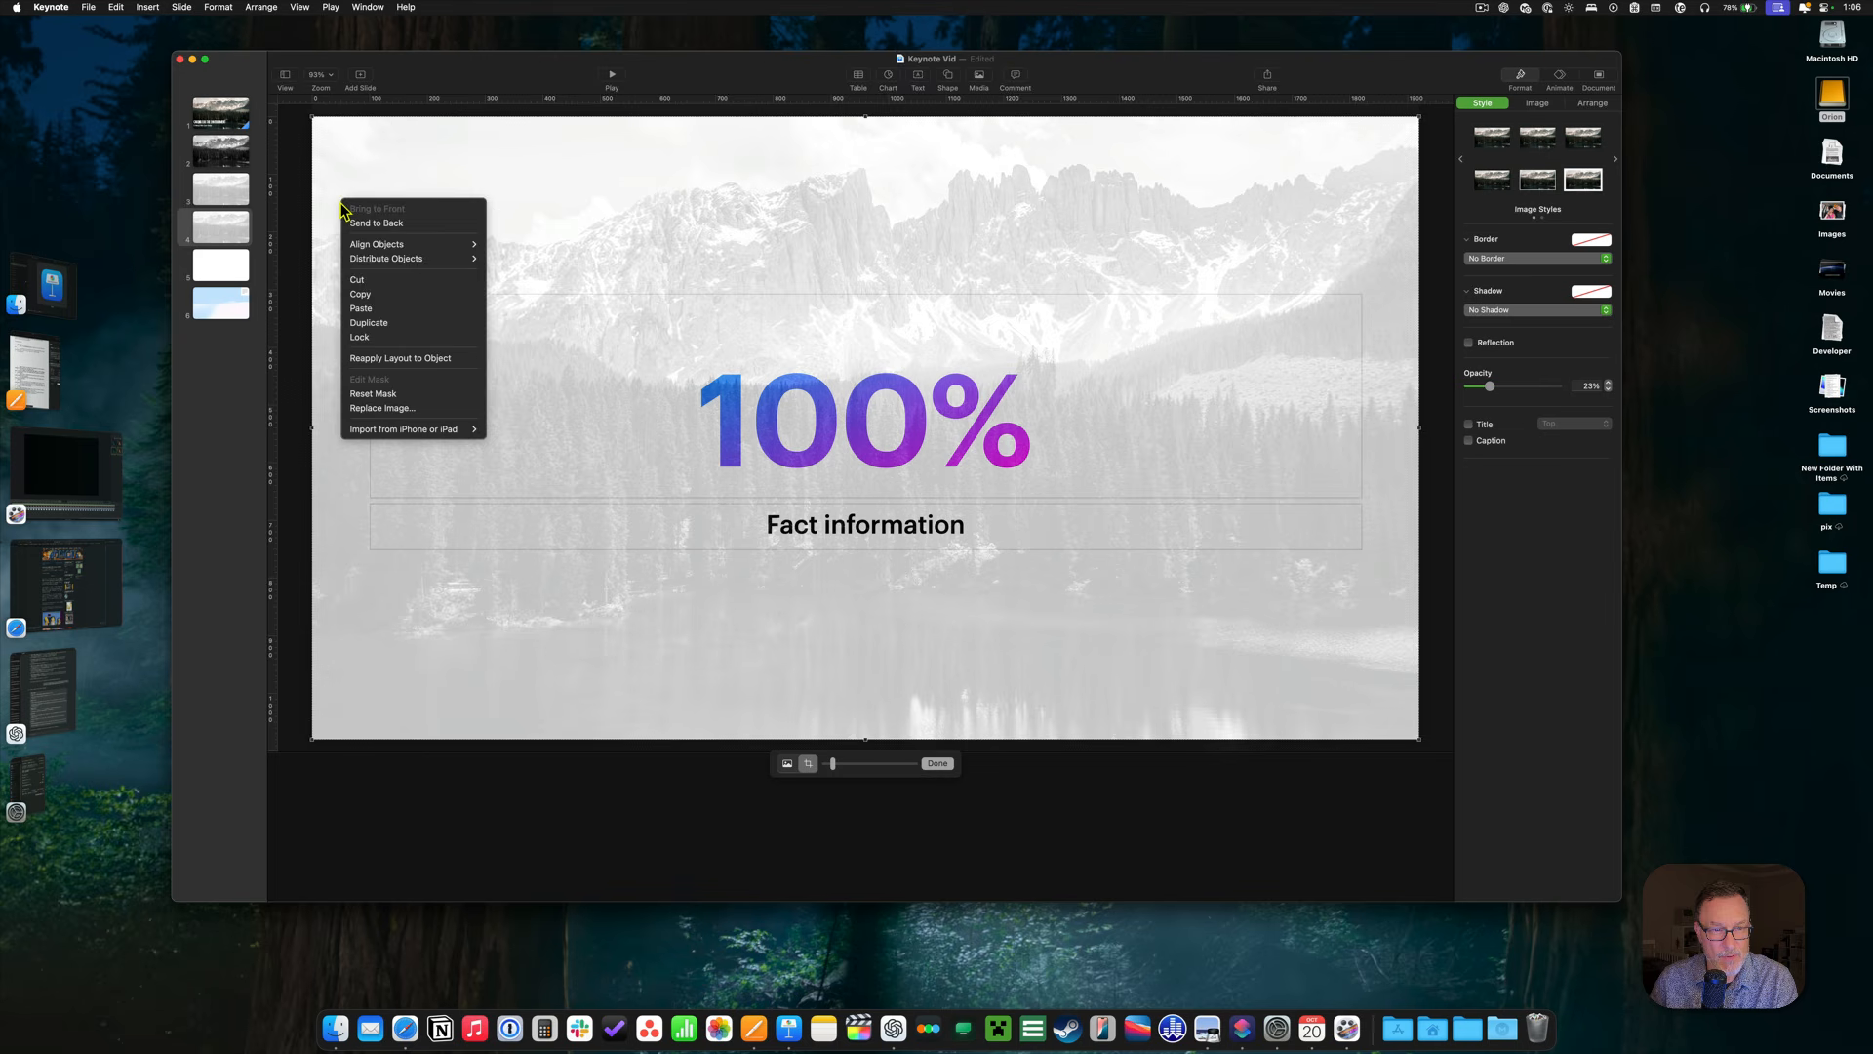
pyautogui.click(385, 225)
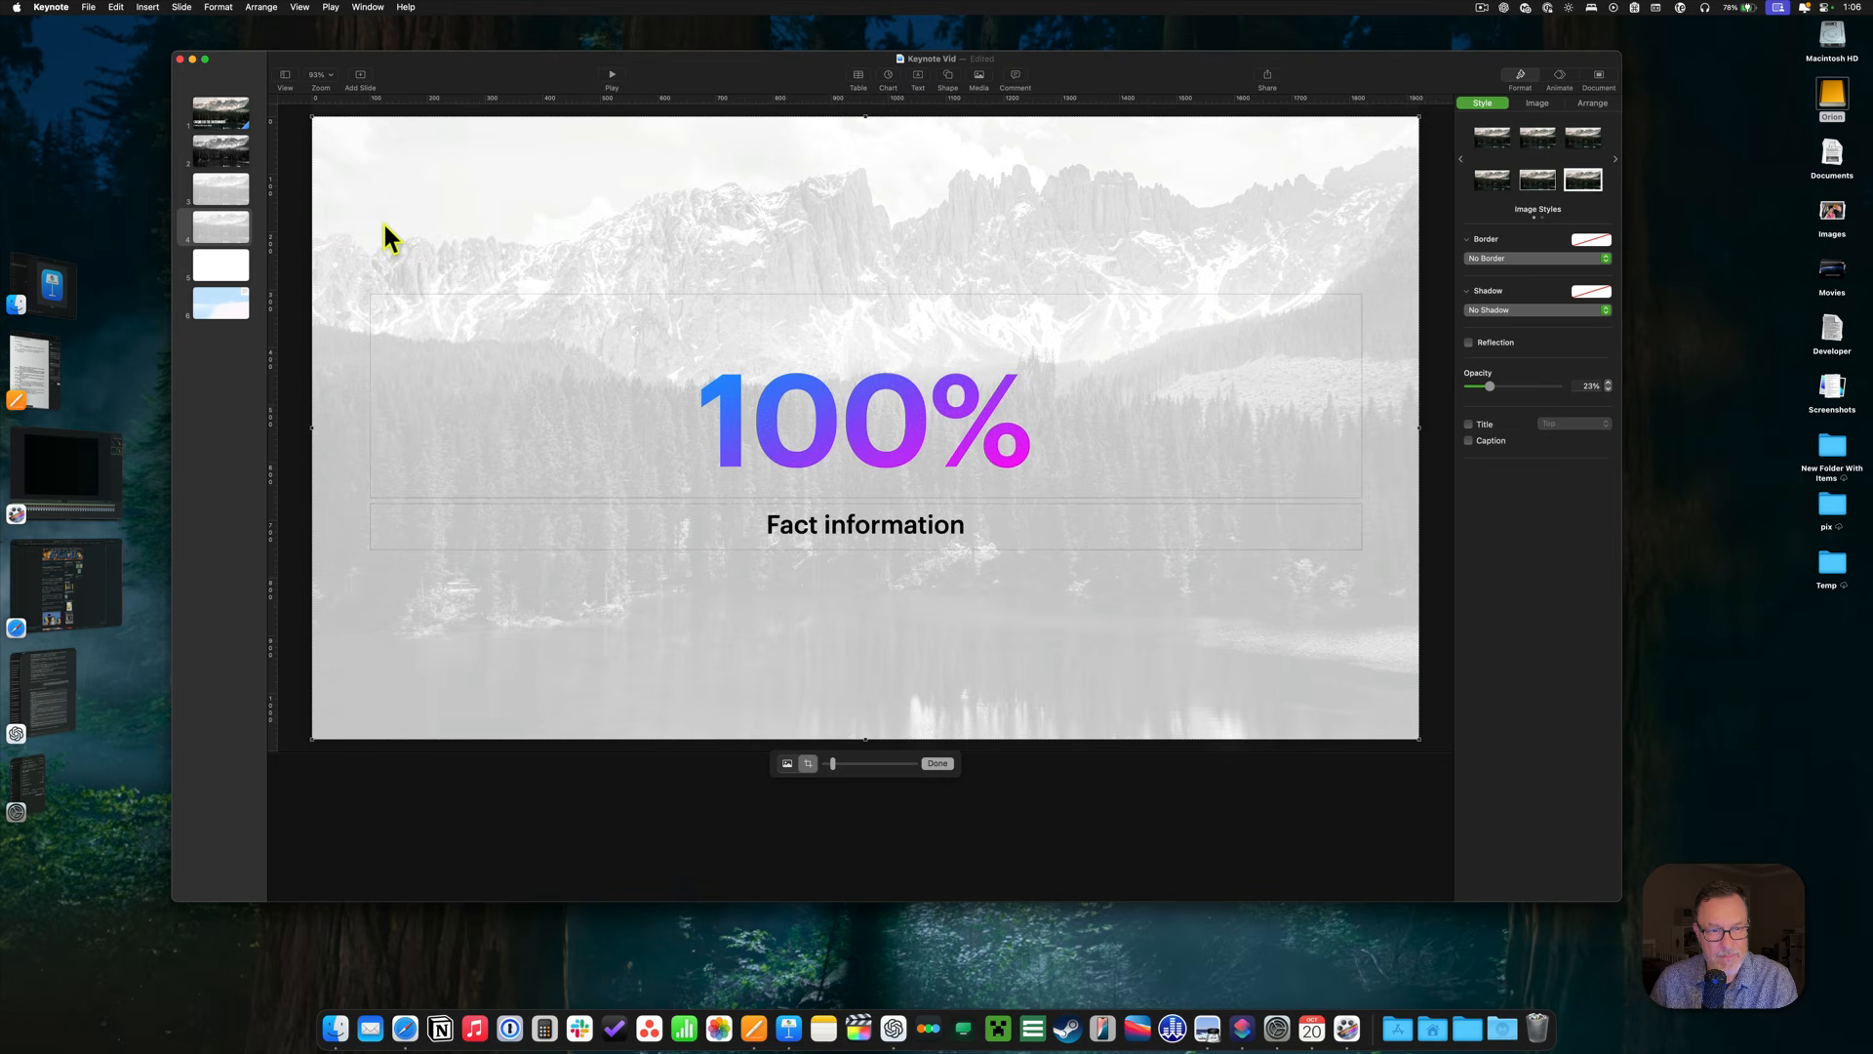
# Replace the 100% placeholder with "8 million tons" and delete the "Fact information" line beneath it.
pyautogui.click(770, 420)
pyautogui.doubleClick(770, 421)
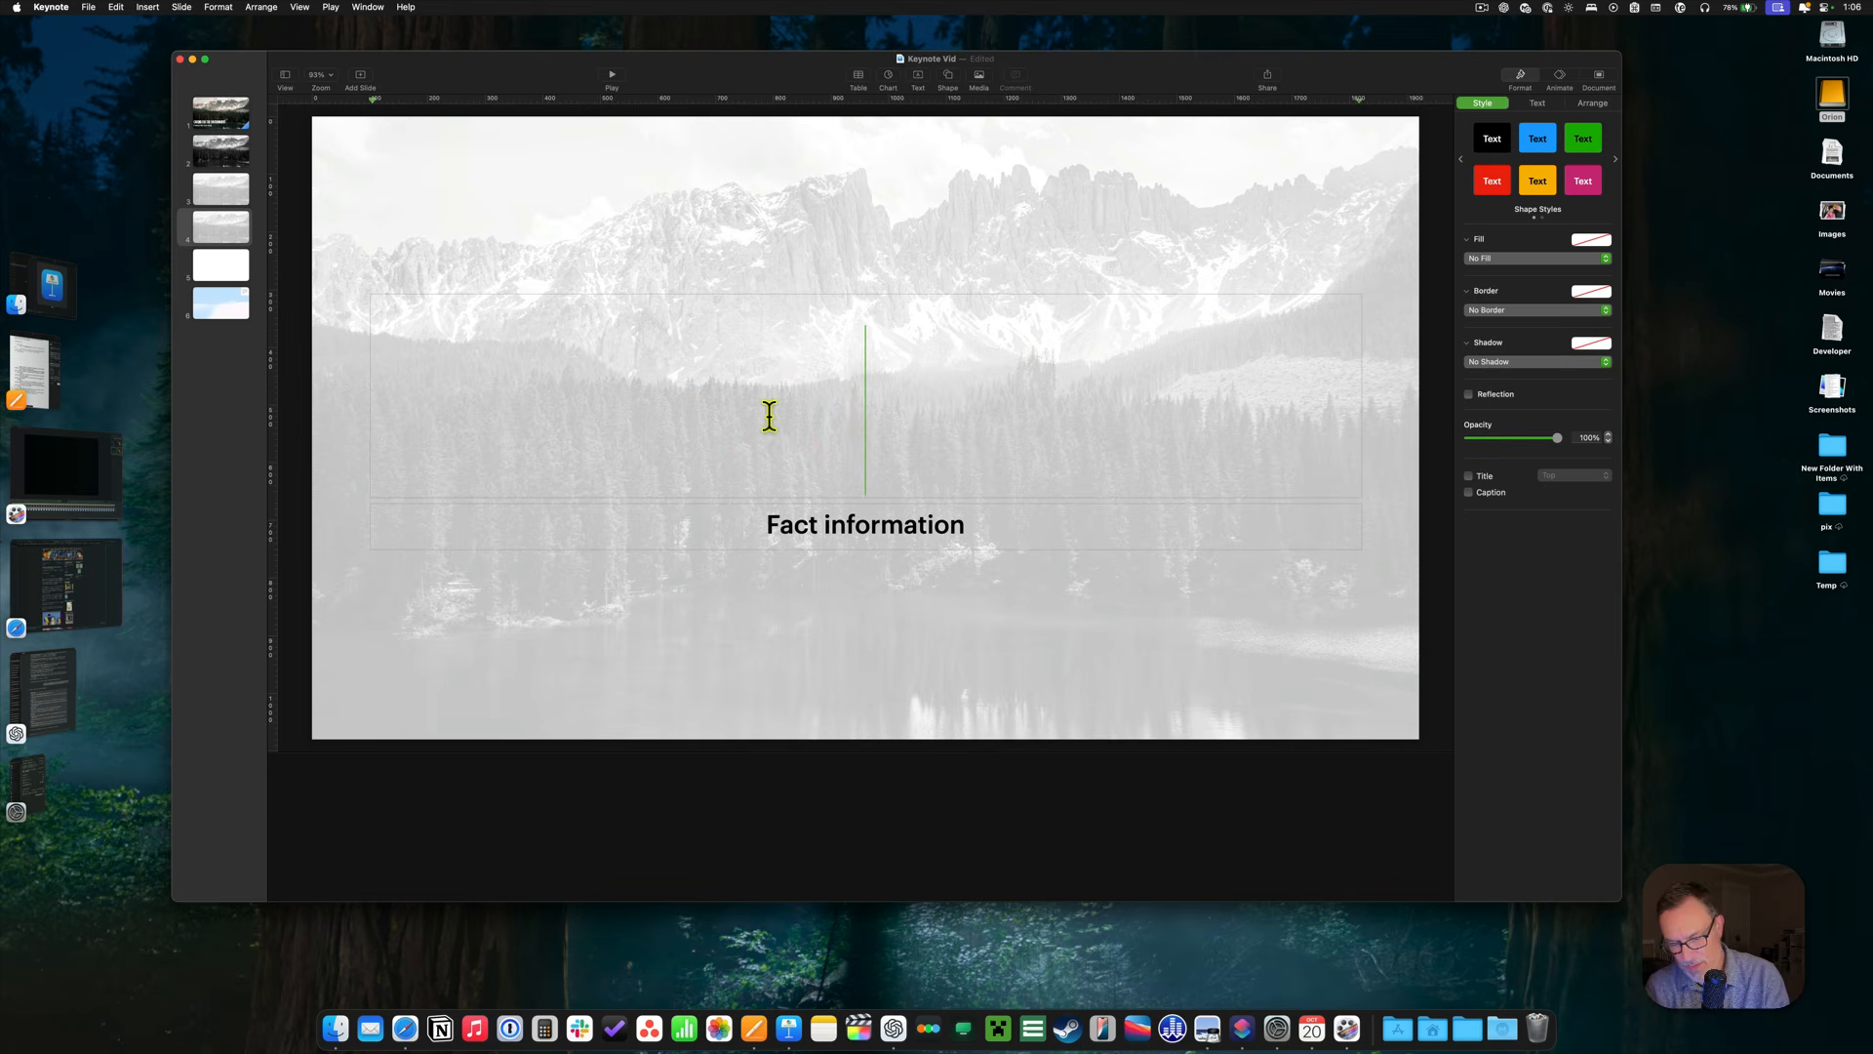
pyautogui.press('super+v')
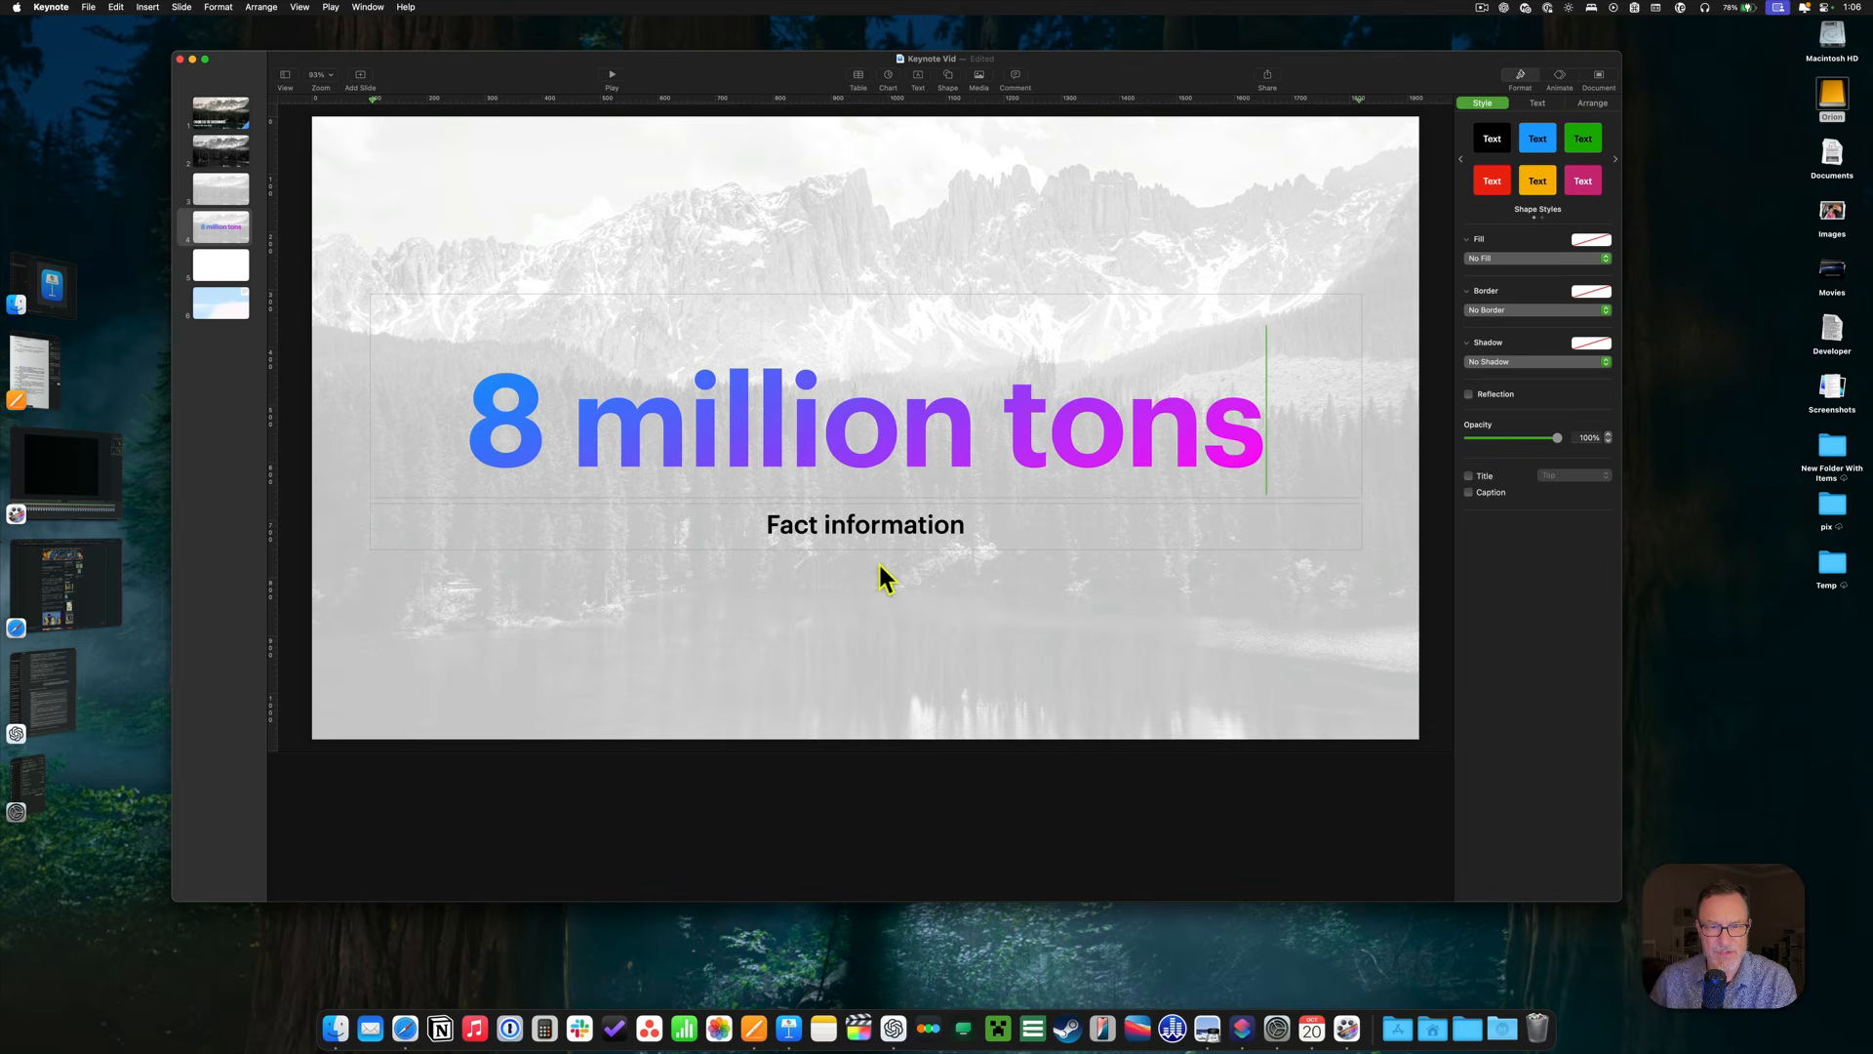
pyautogui.click(885, 532)
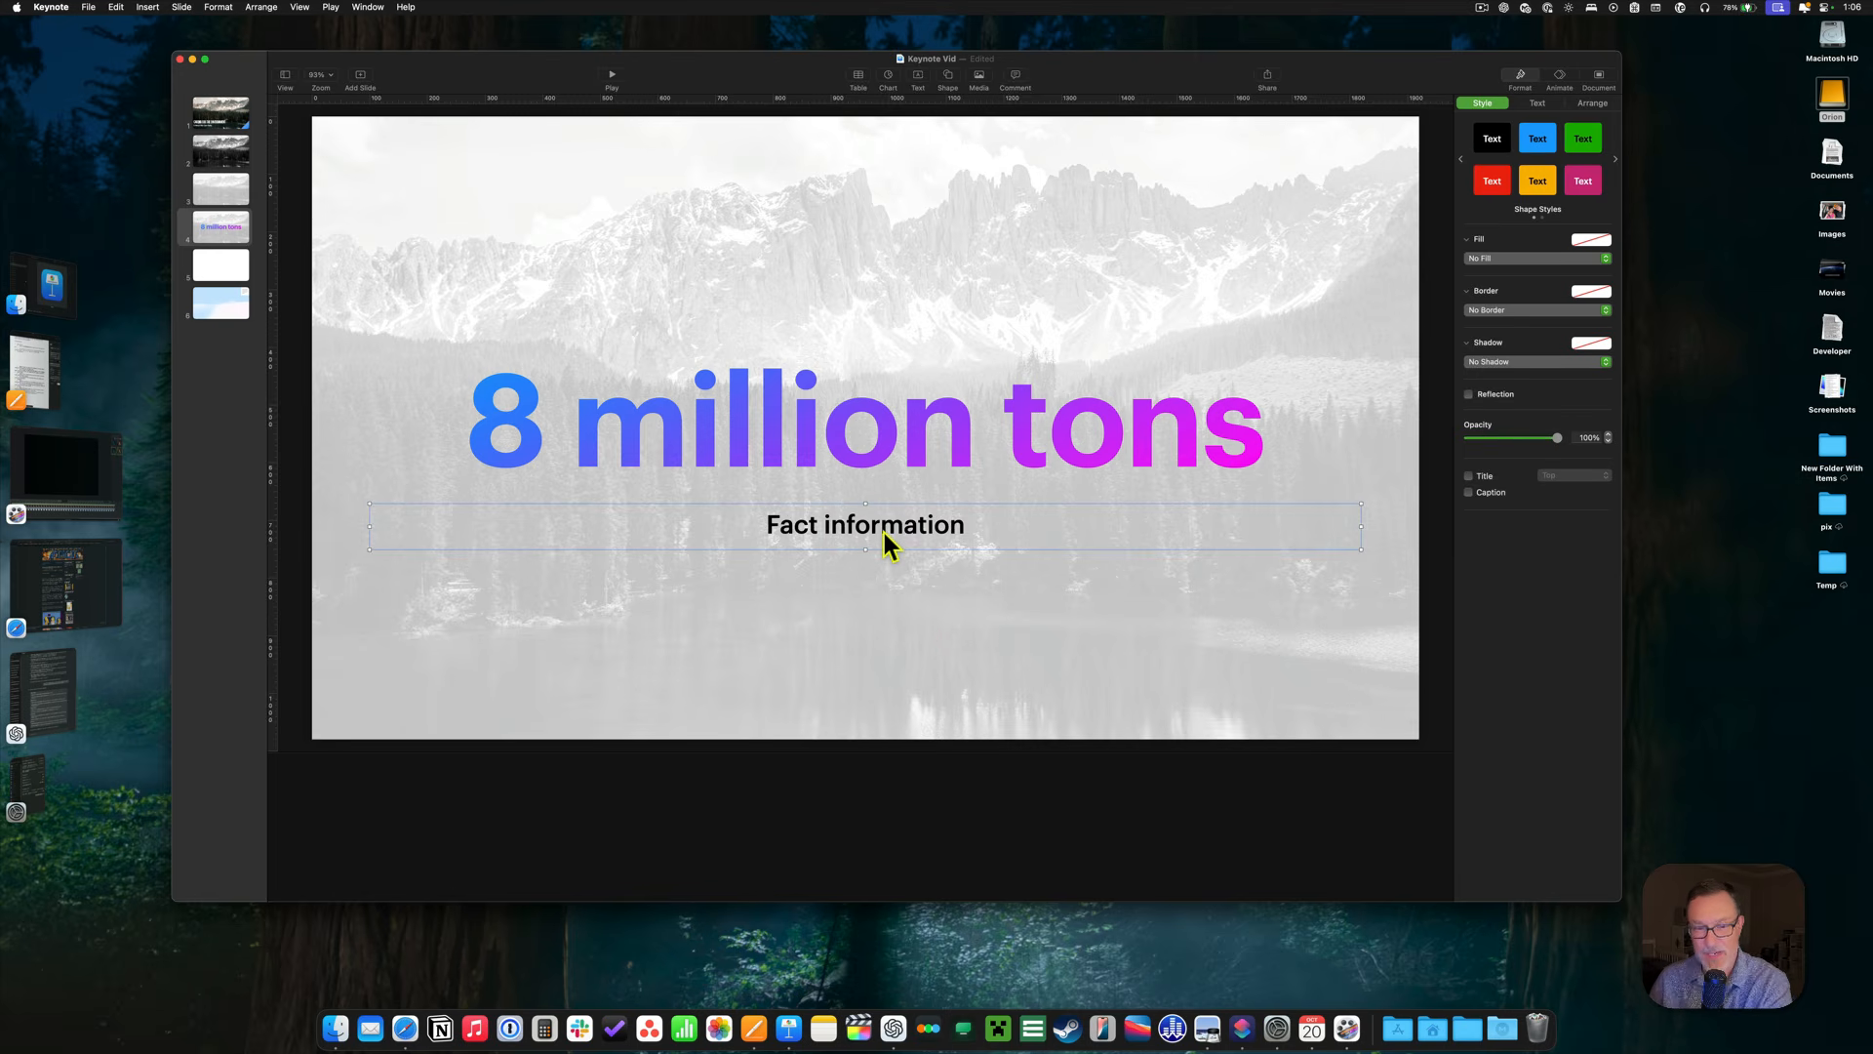
pyautogui.press('Delete')
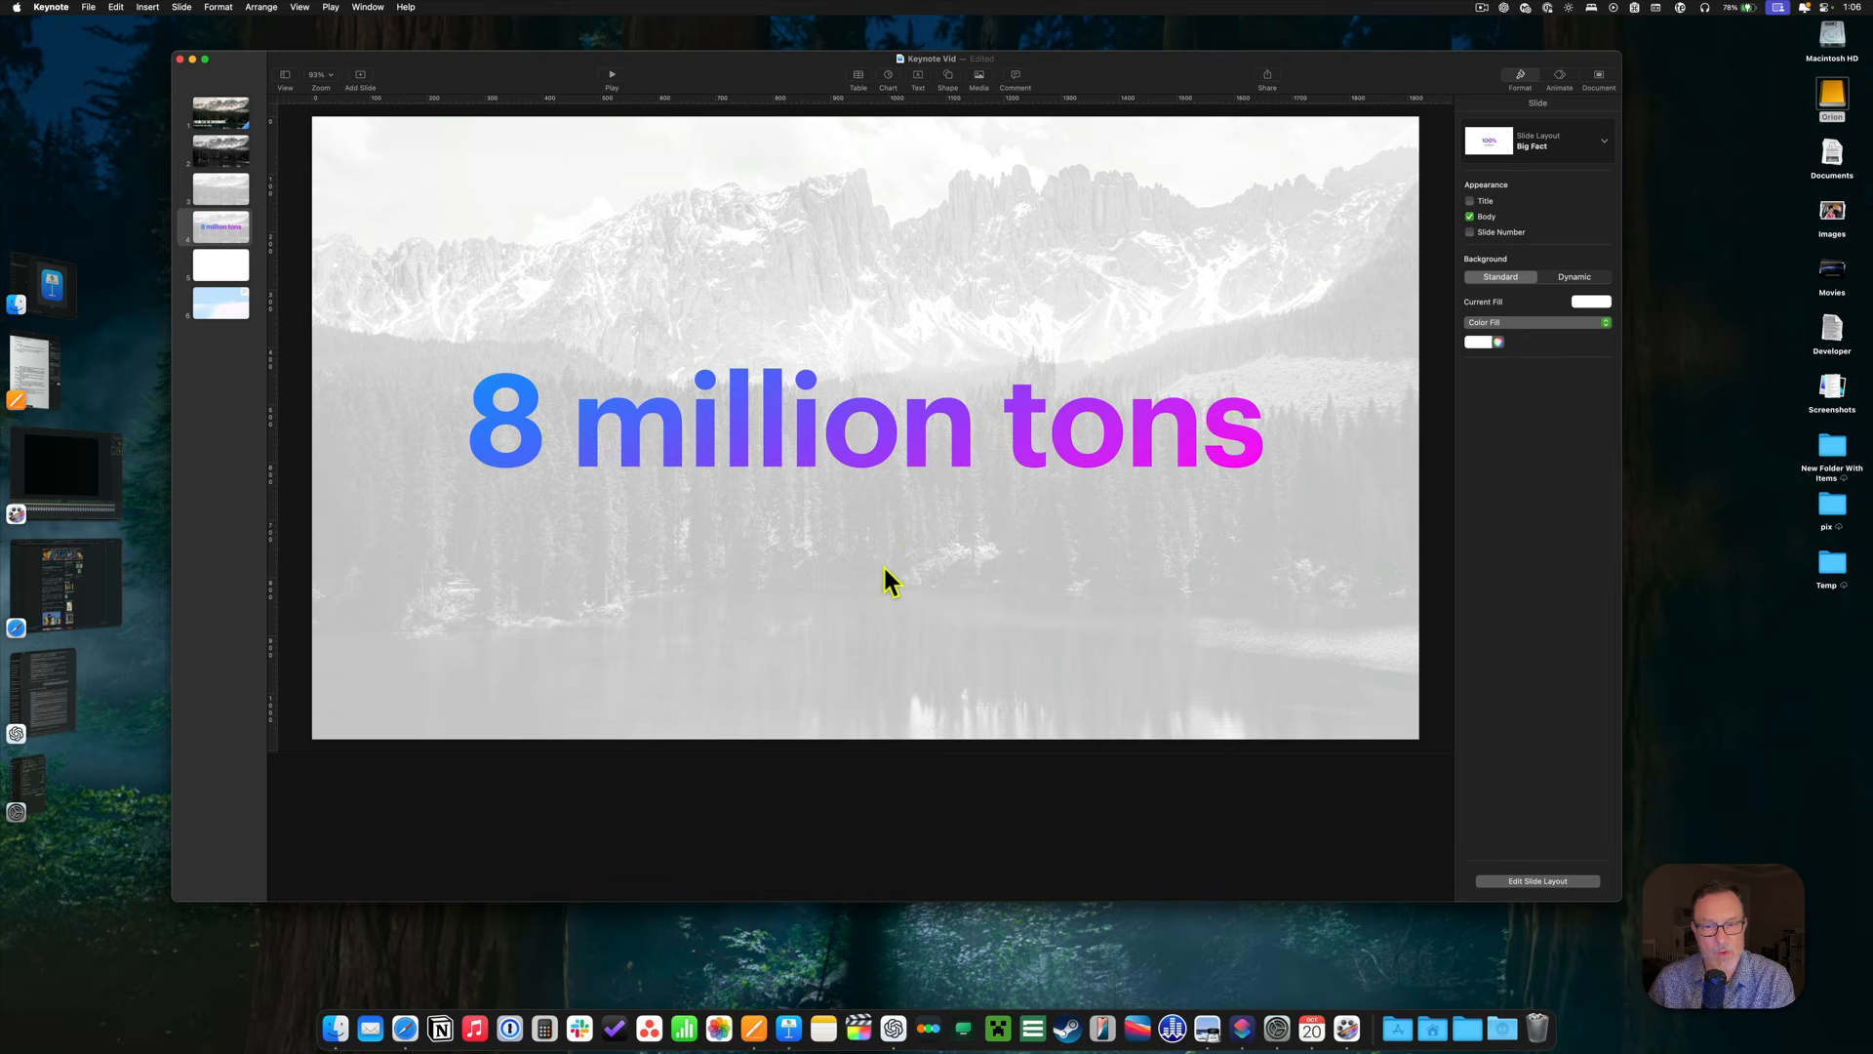
# Recolor the gradient fill of the "8 million tons" text to run from dark blue to dark green.
pyautogui.click(746, 430)
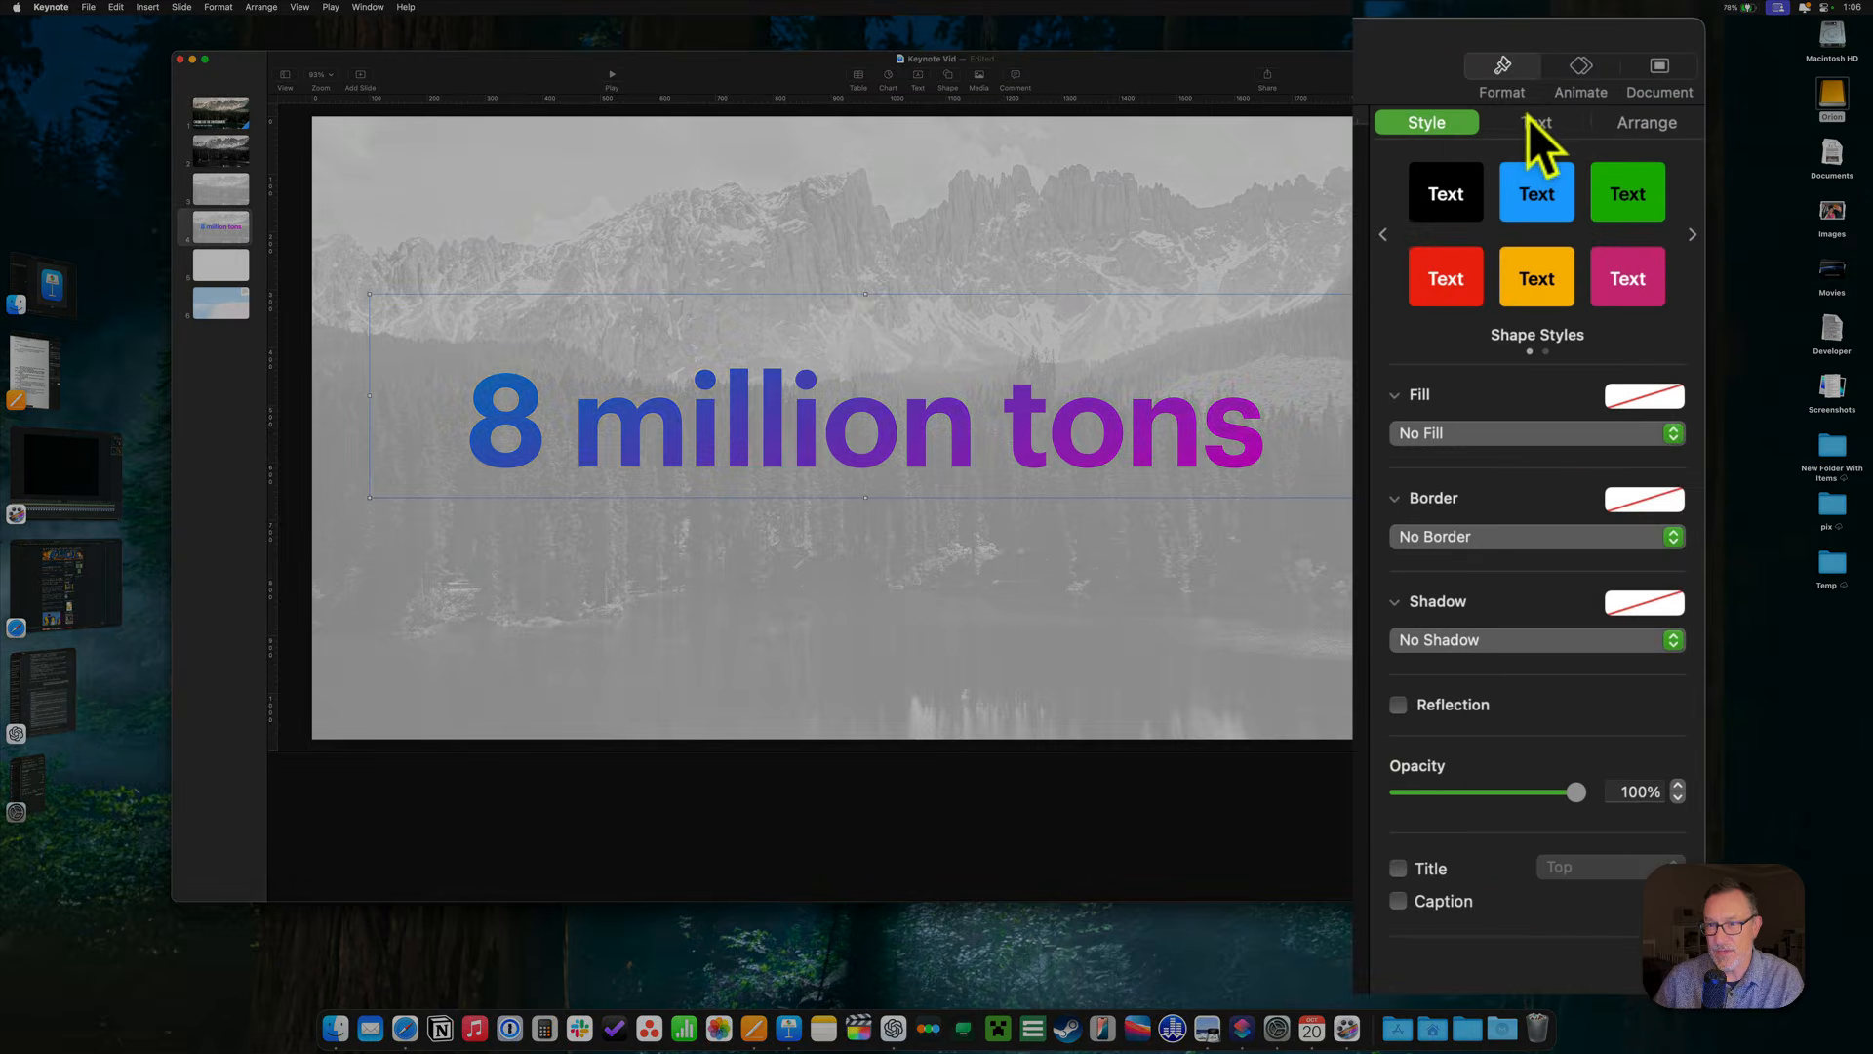
pyautogui.click(1537, 103)
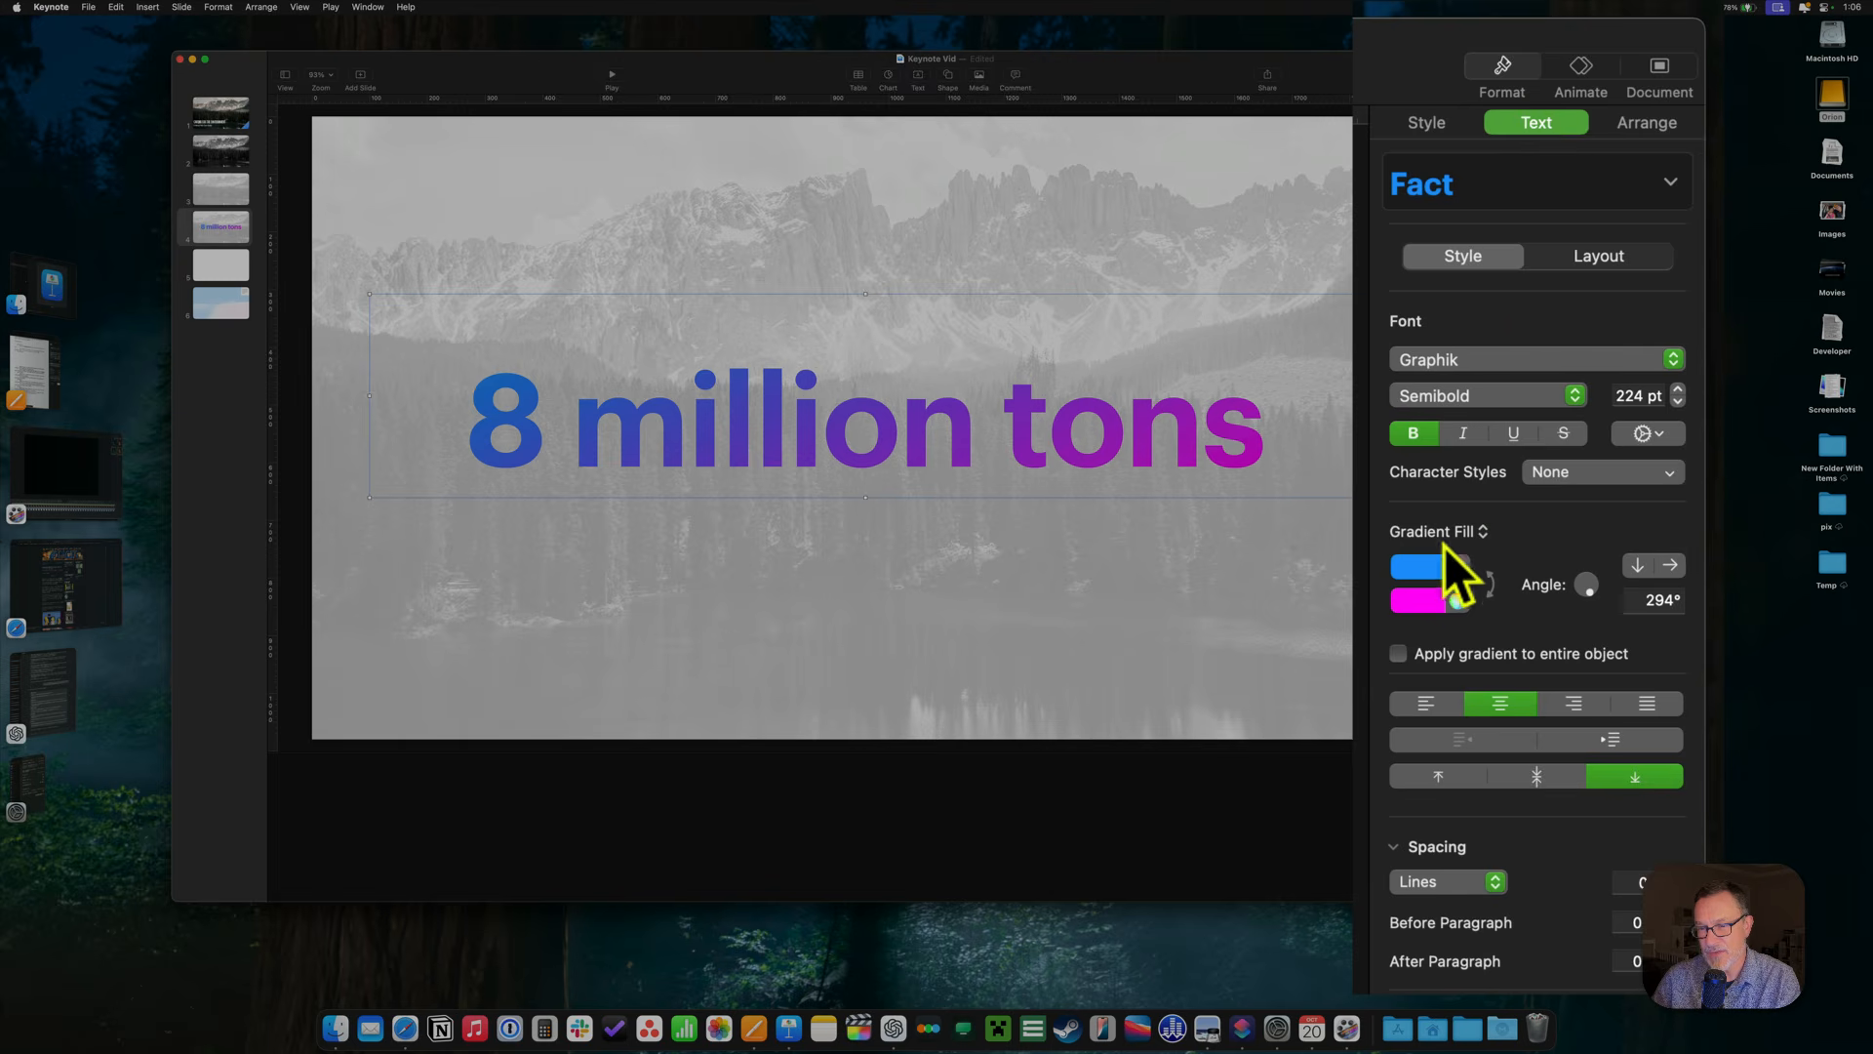
pyautogui.click(1466, 531)
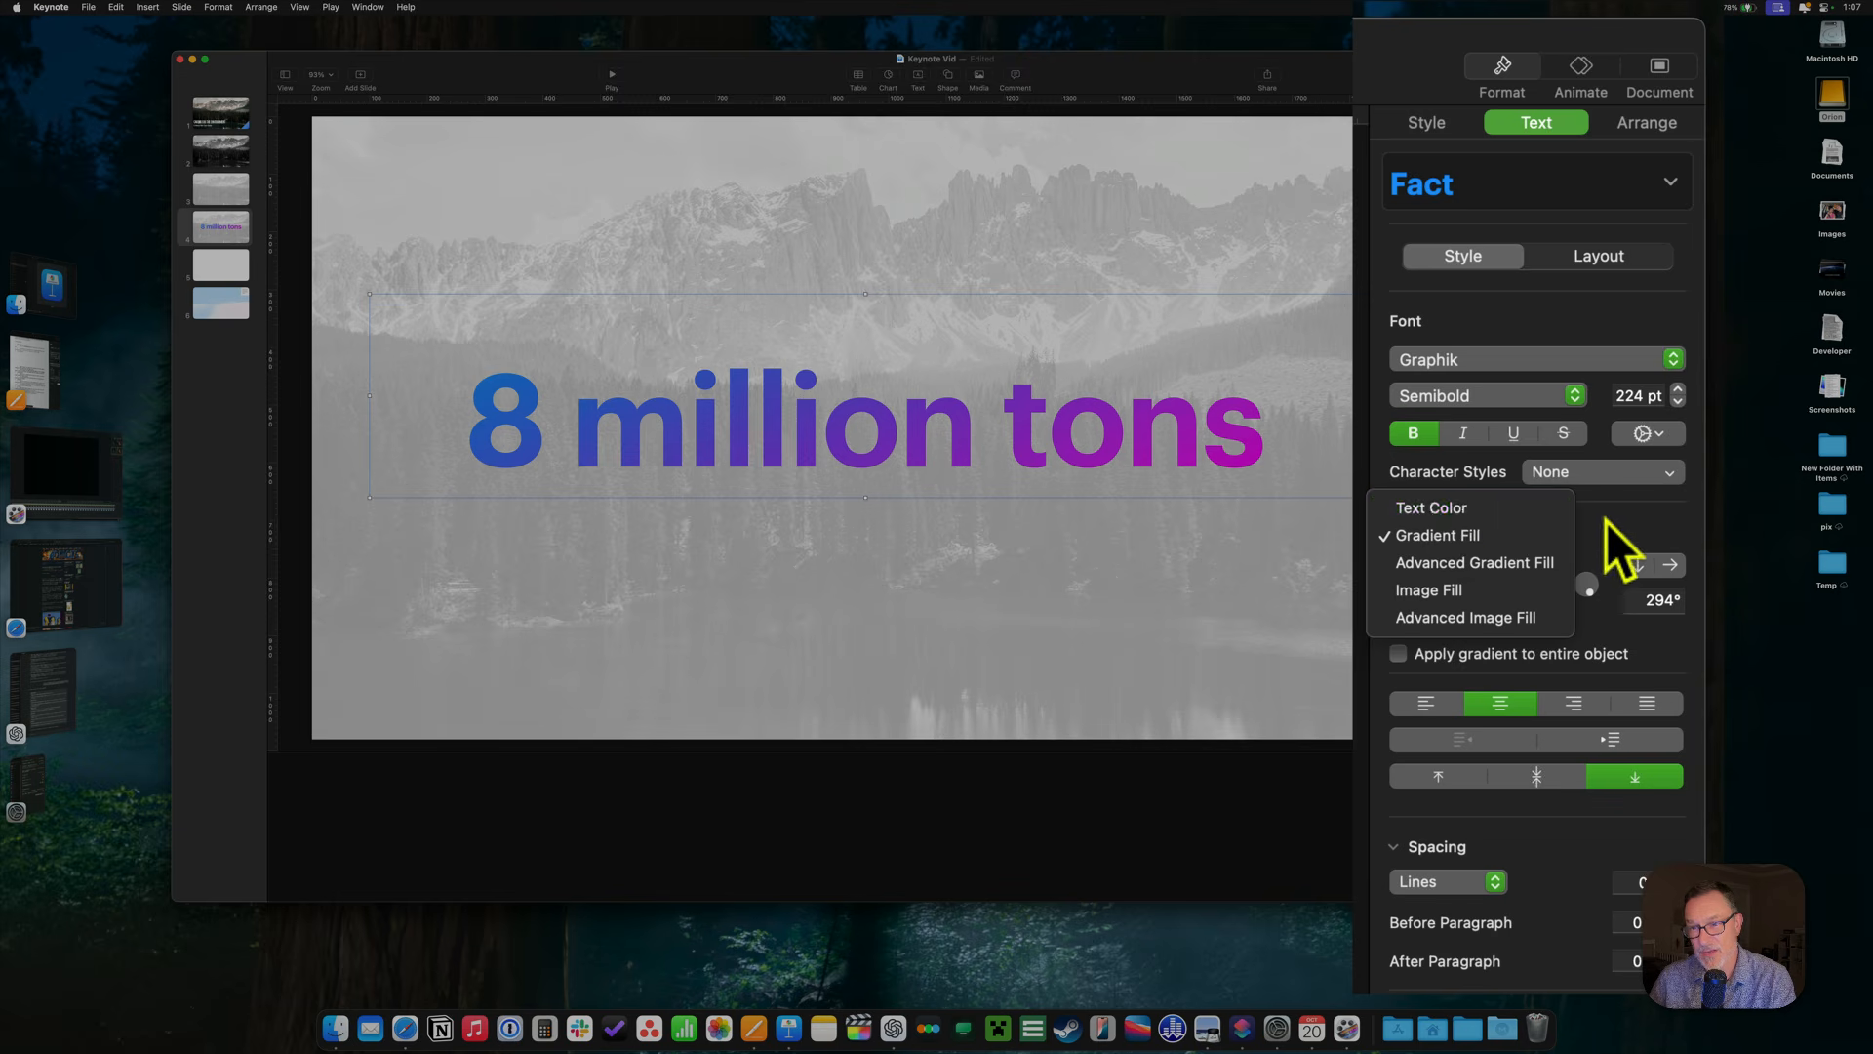
pyautogui.click(1552, 543)
pyautogui.click(1434, 572)
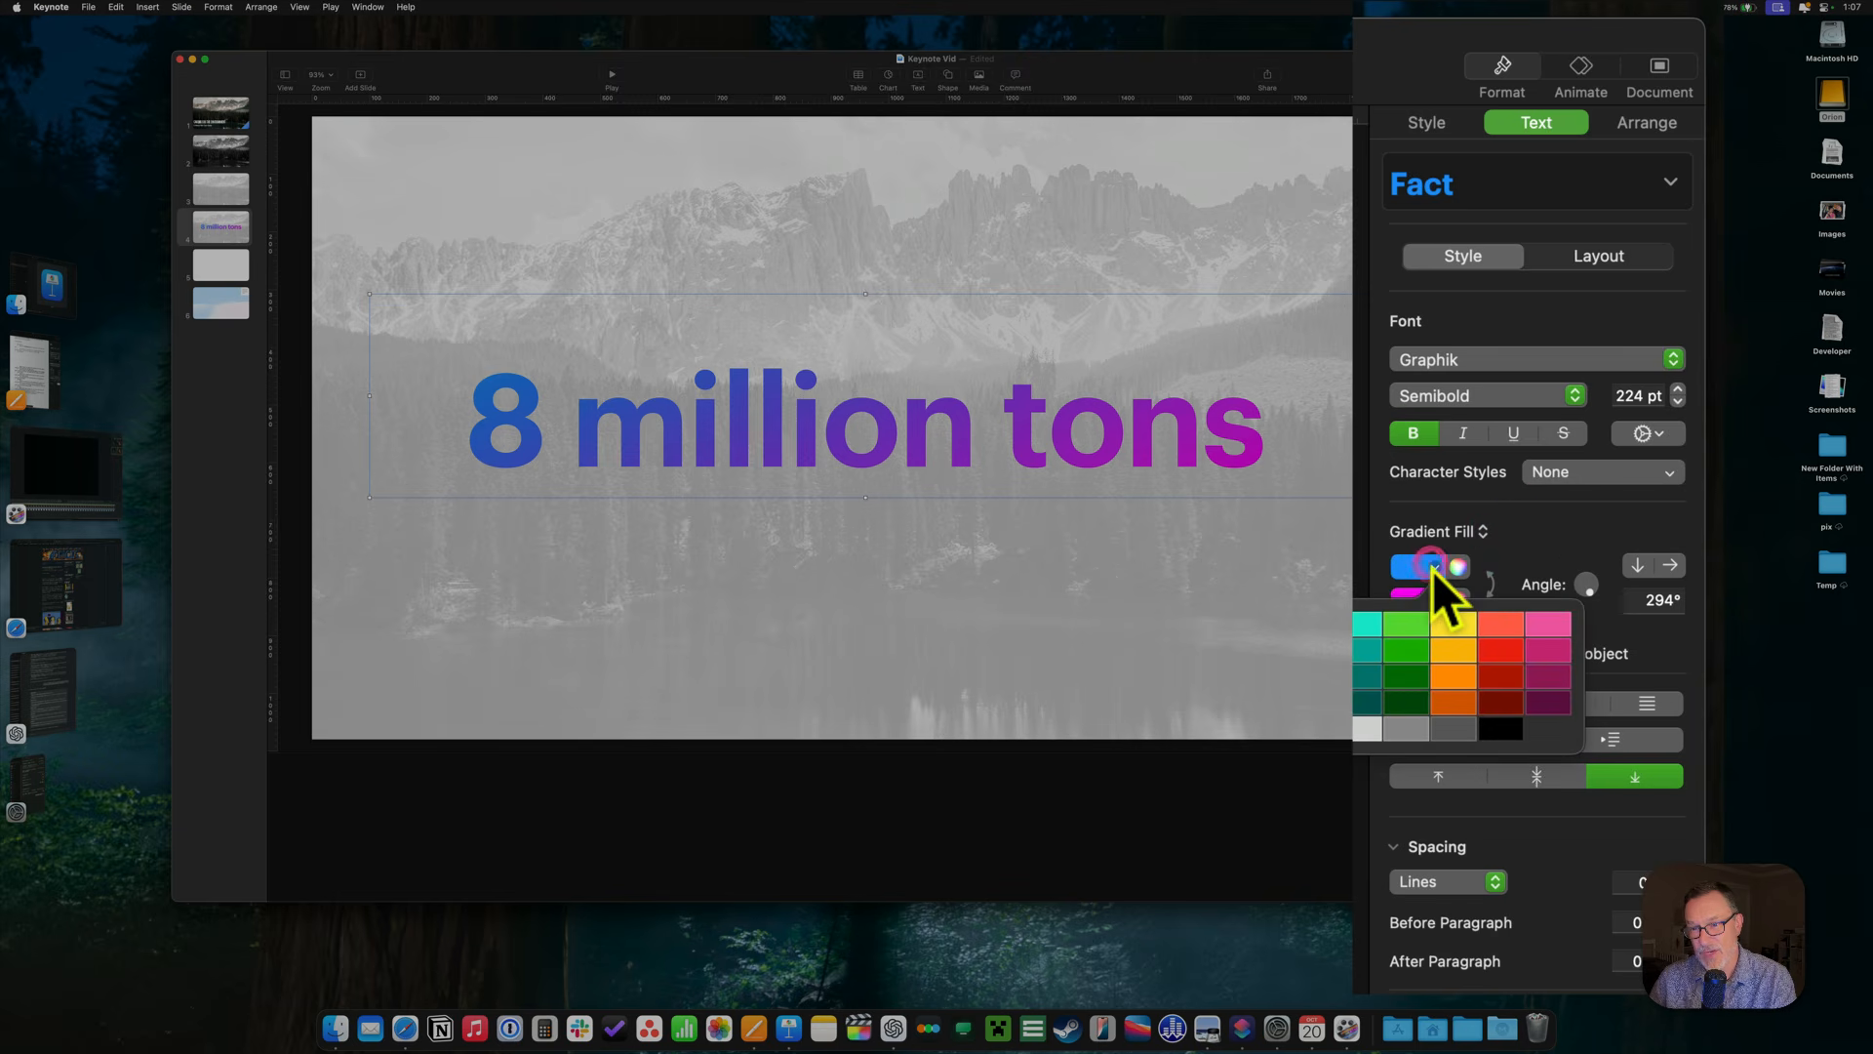
pyautogui.click(1365, 653)
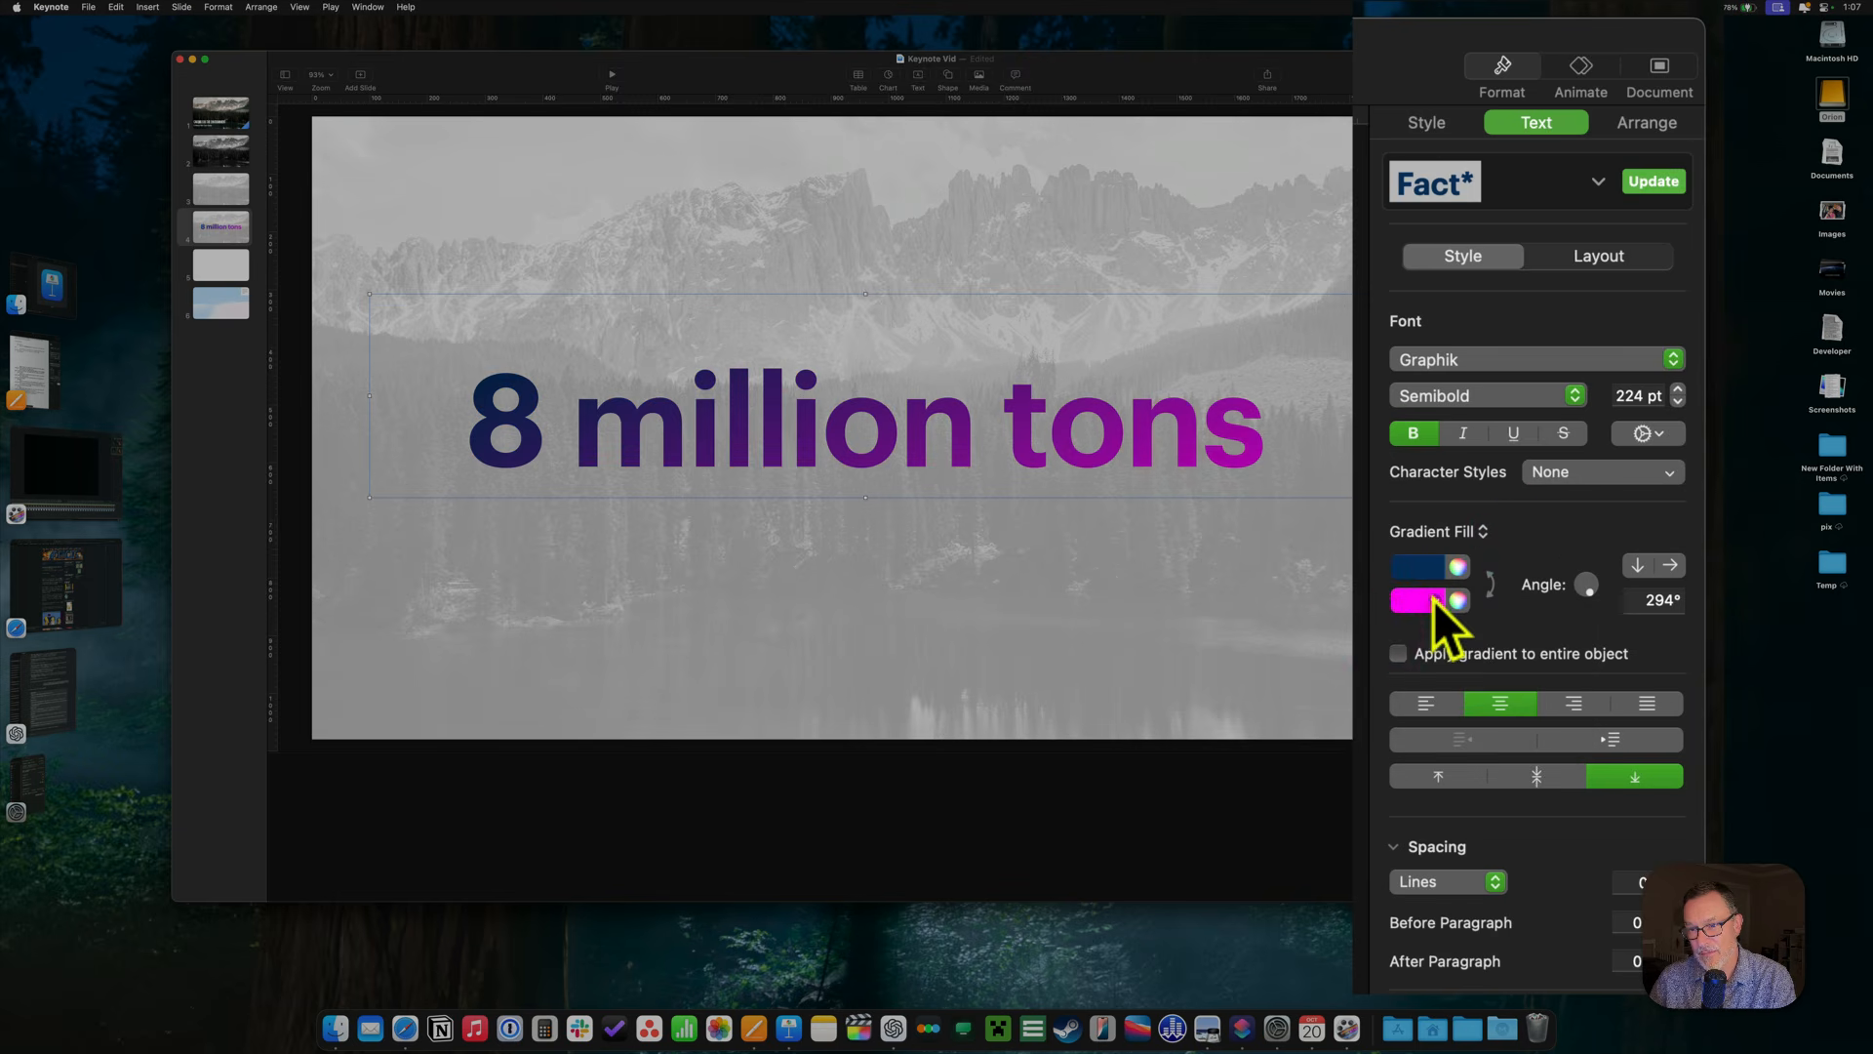
pyautogui.click(1434, 600)
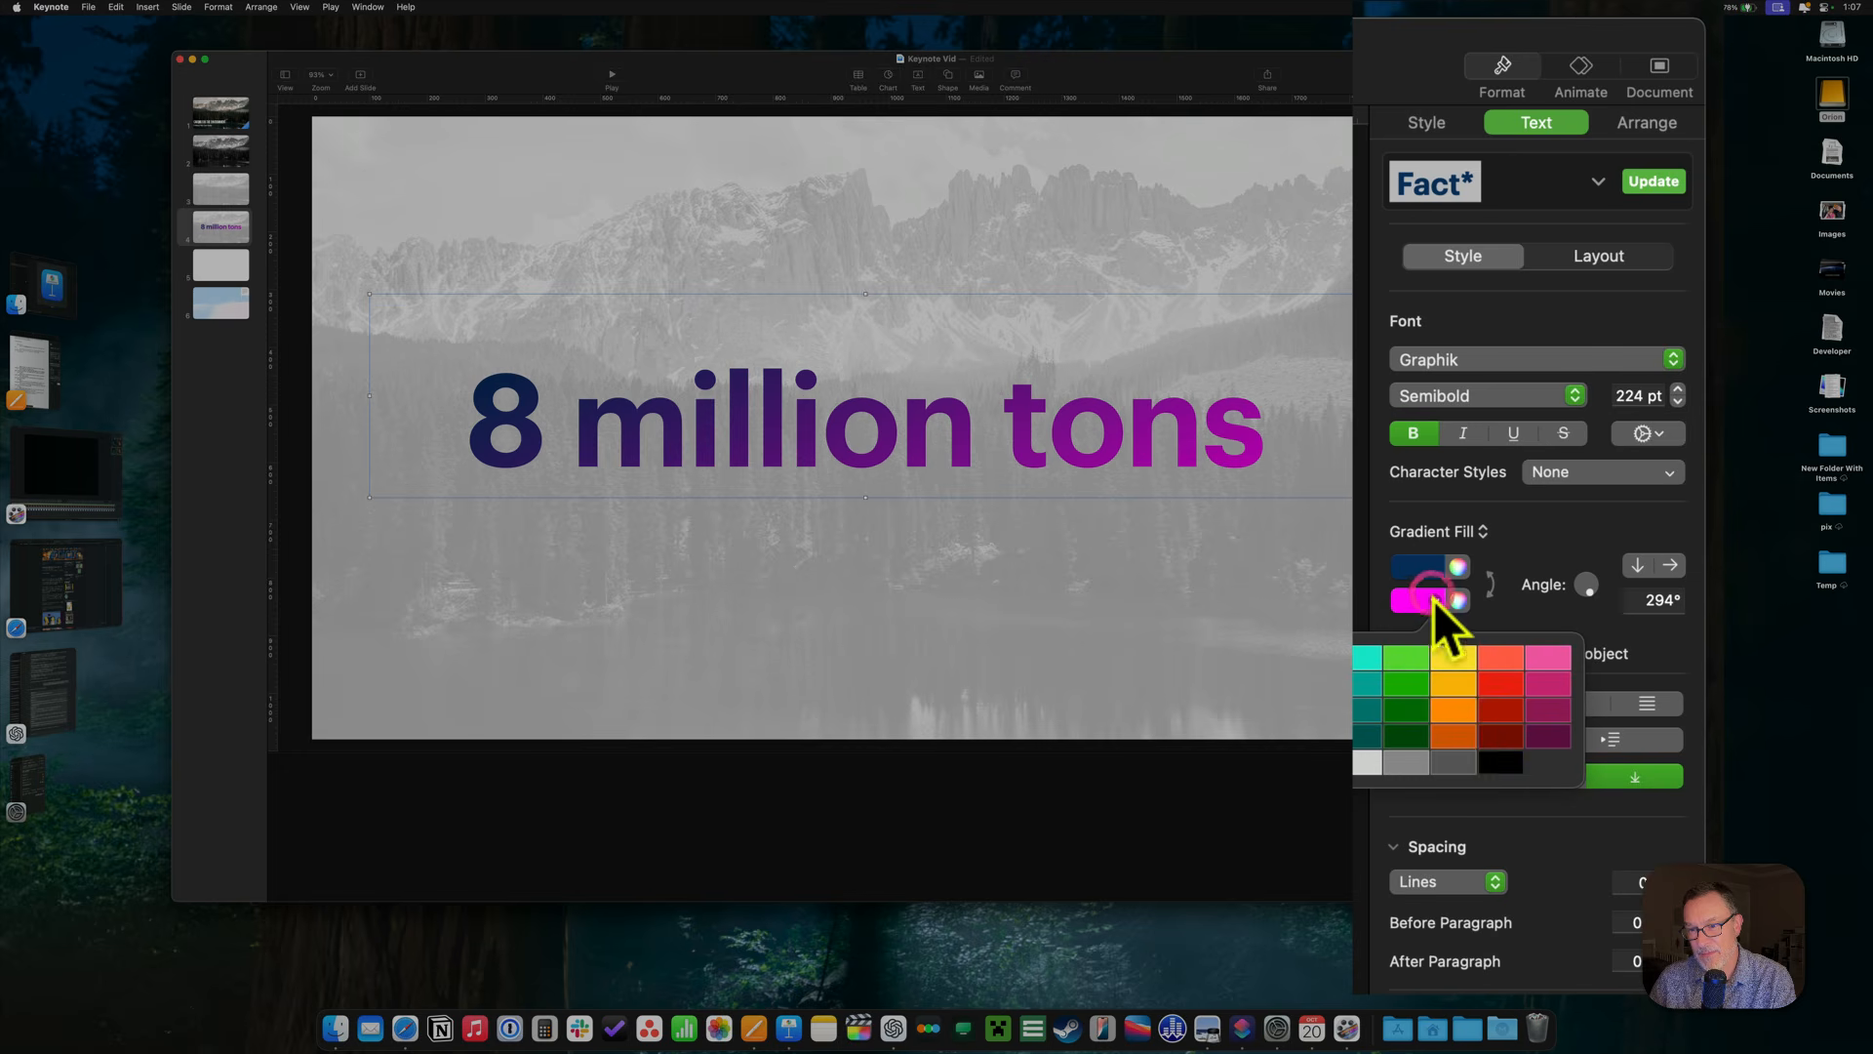
pyautogui.click(1541, 710)
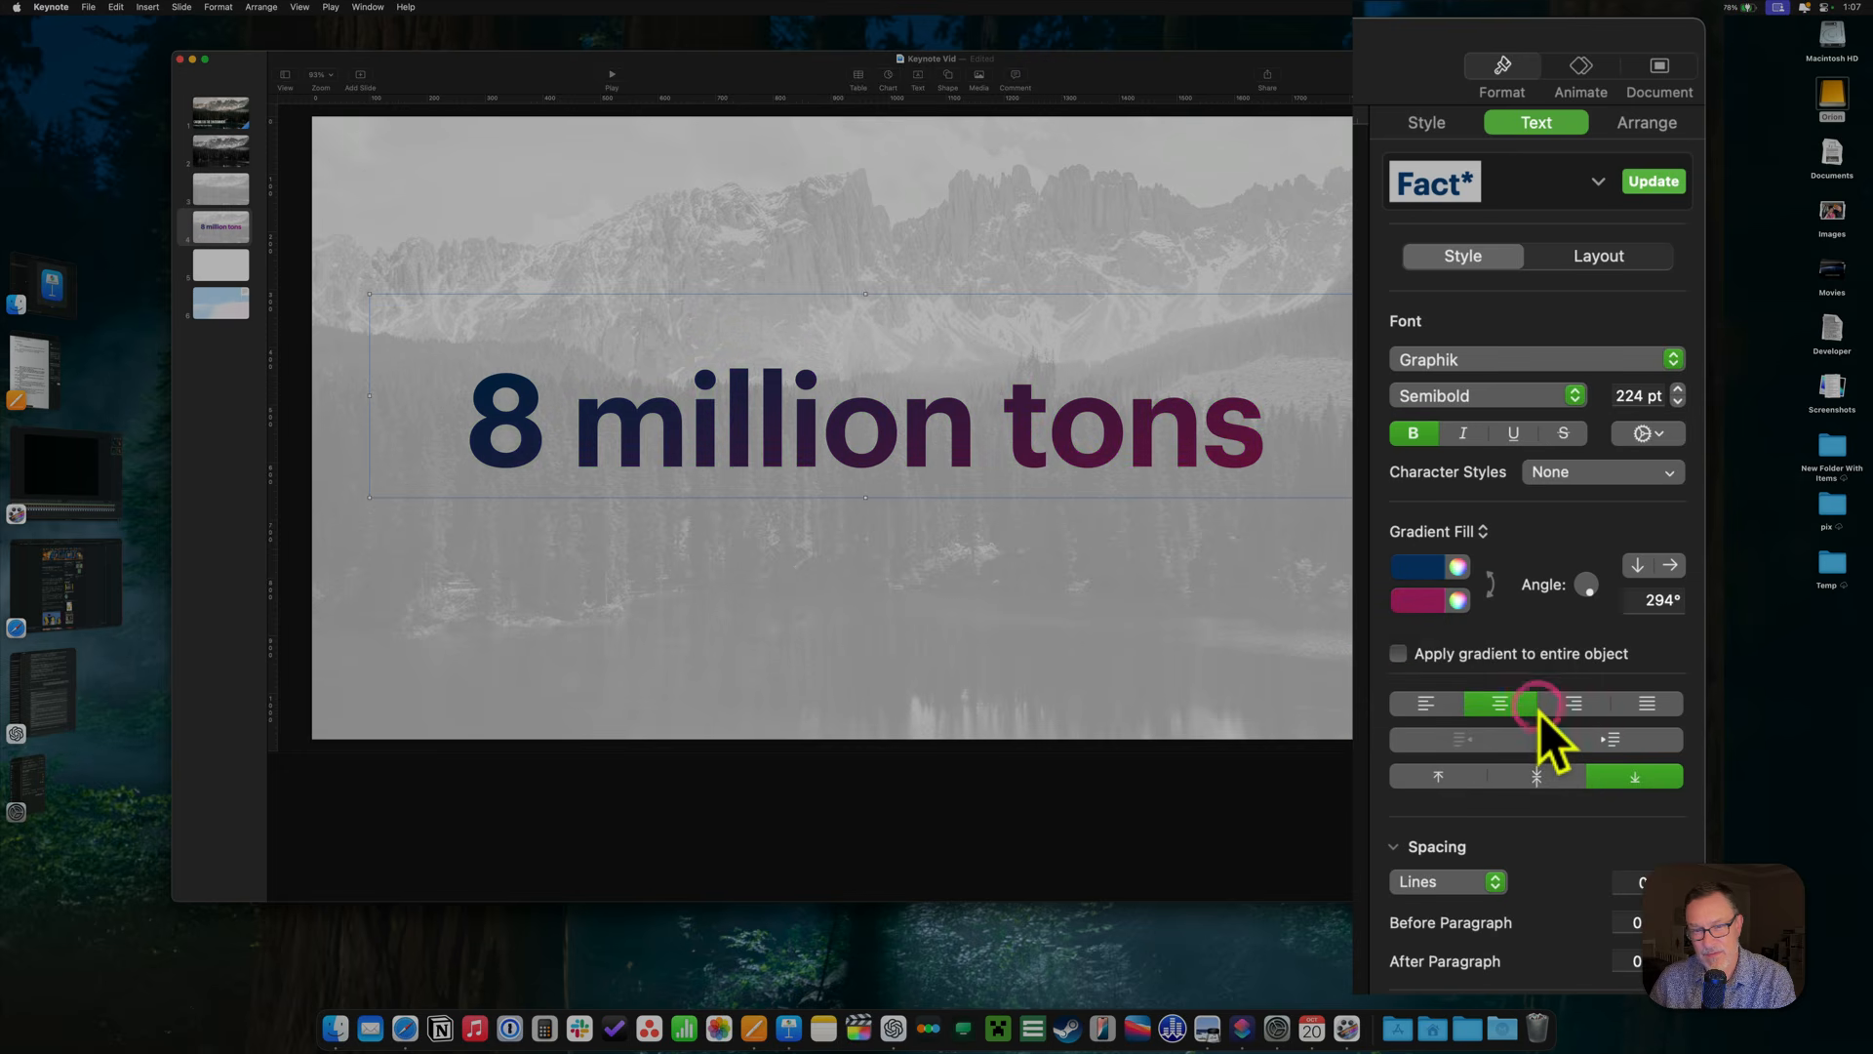
pyautogui.click(1430, 605)
pyautogui.click(1420, 739)
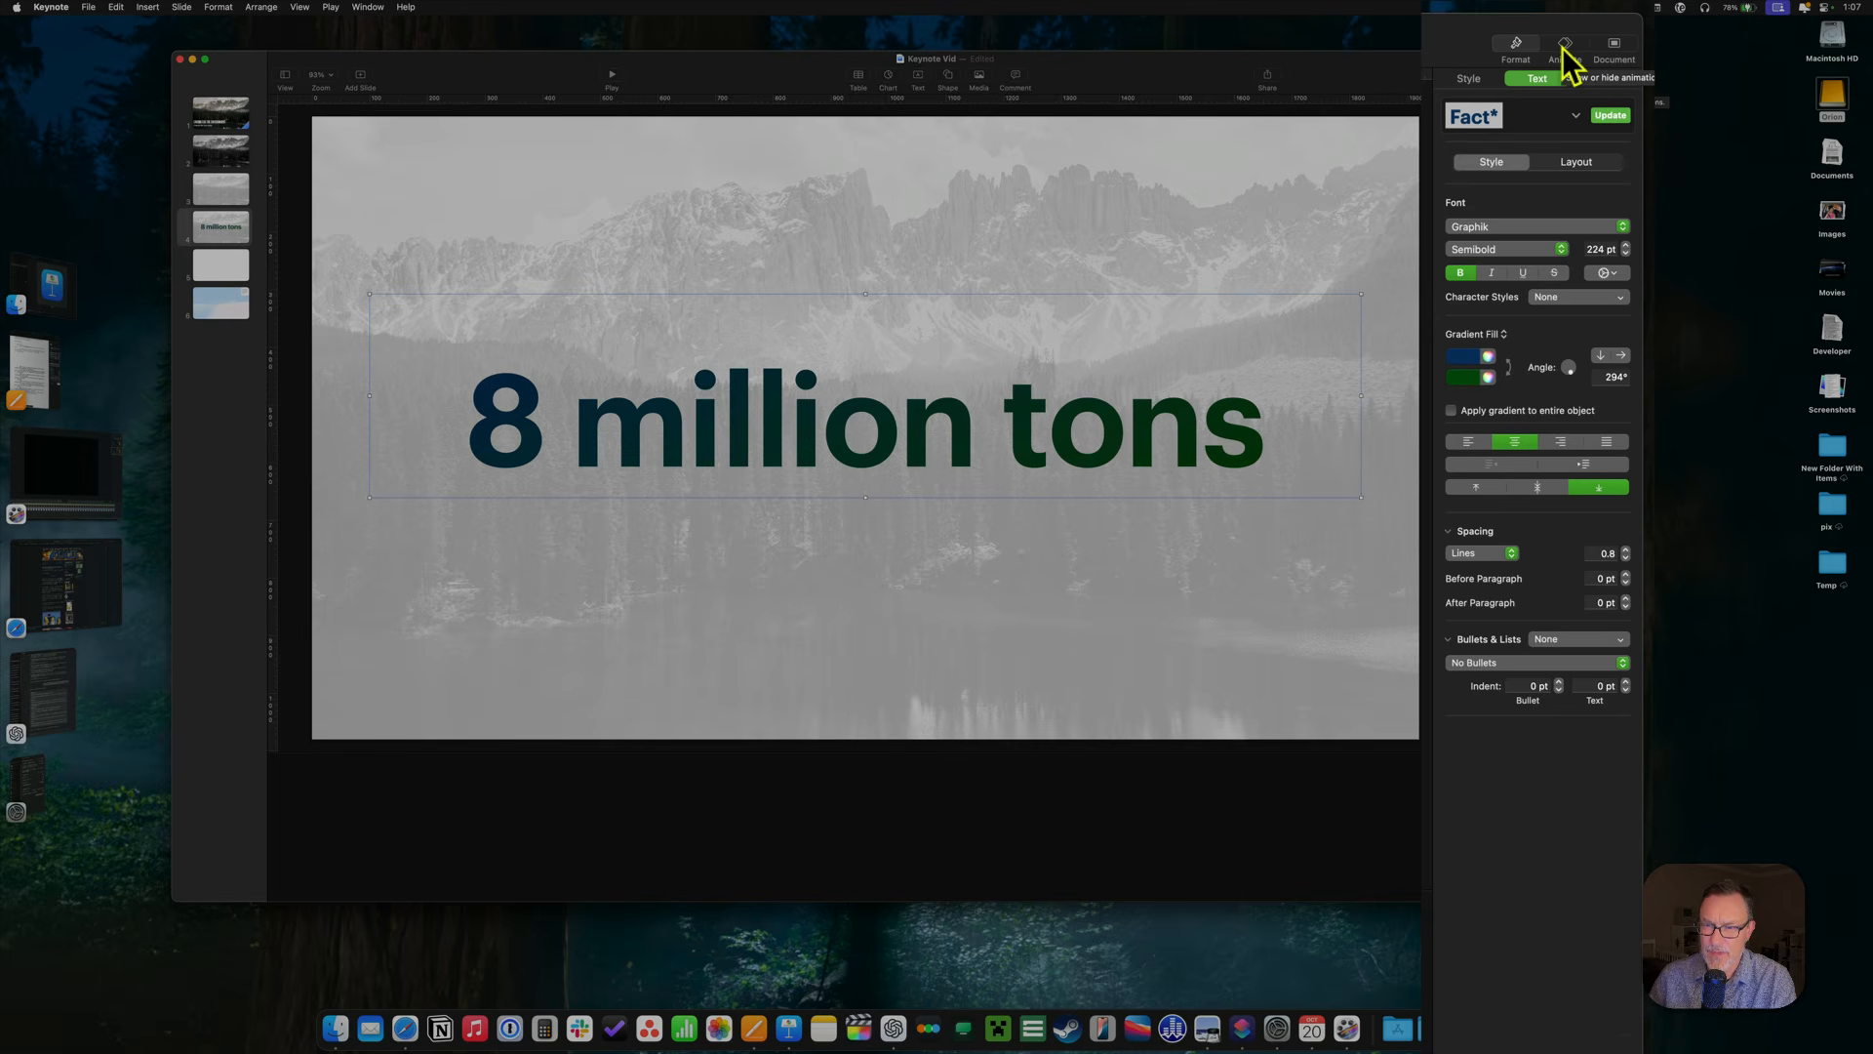
# Preview the Anvil build-in effect on the "8 million tons" text and apply it.
pyautogui.click(1564, 48)
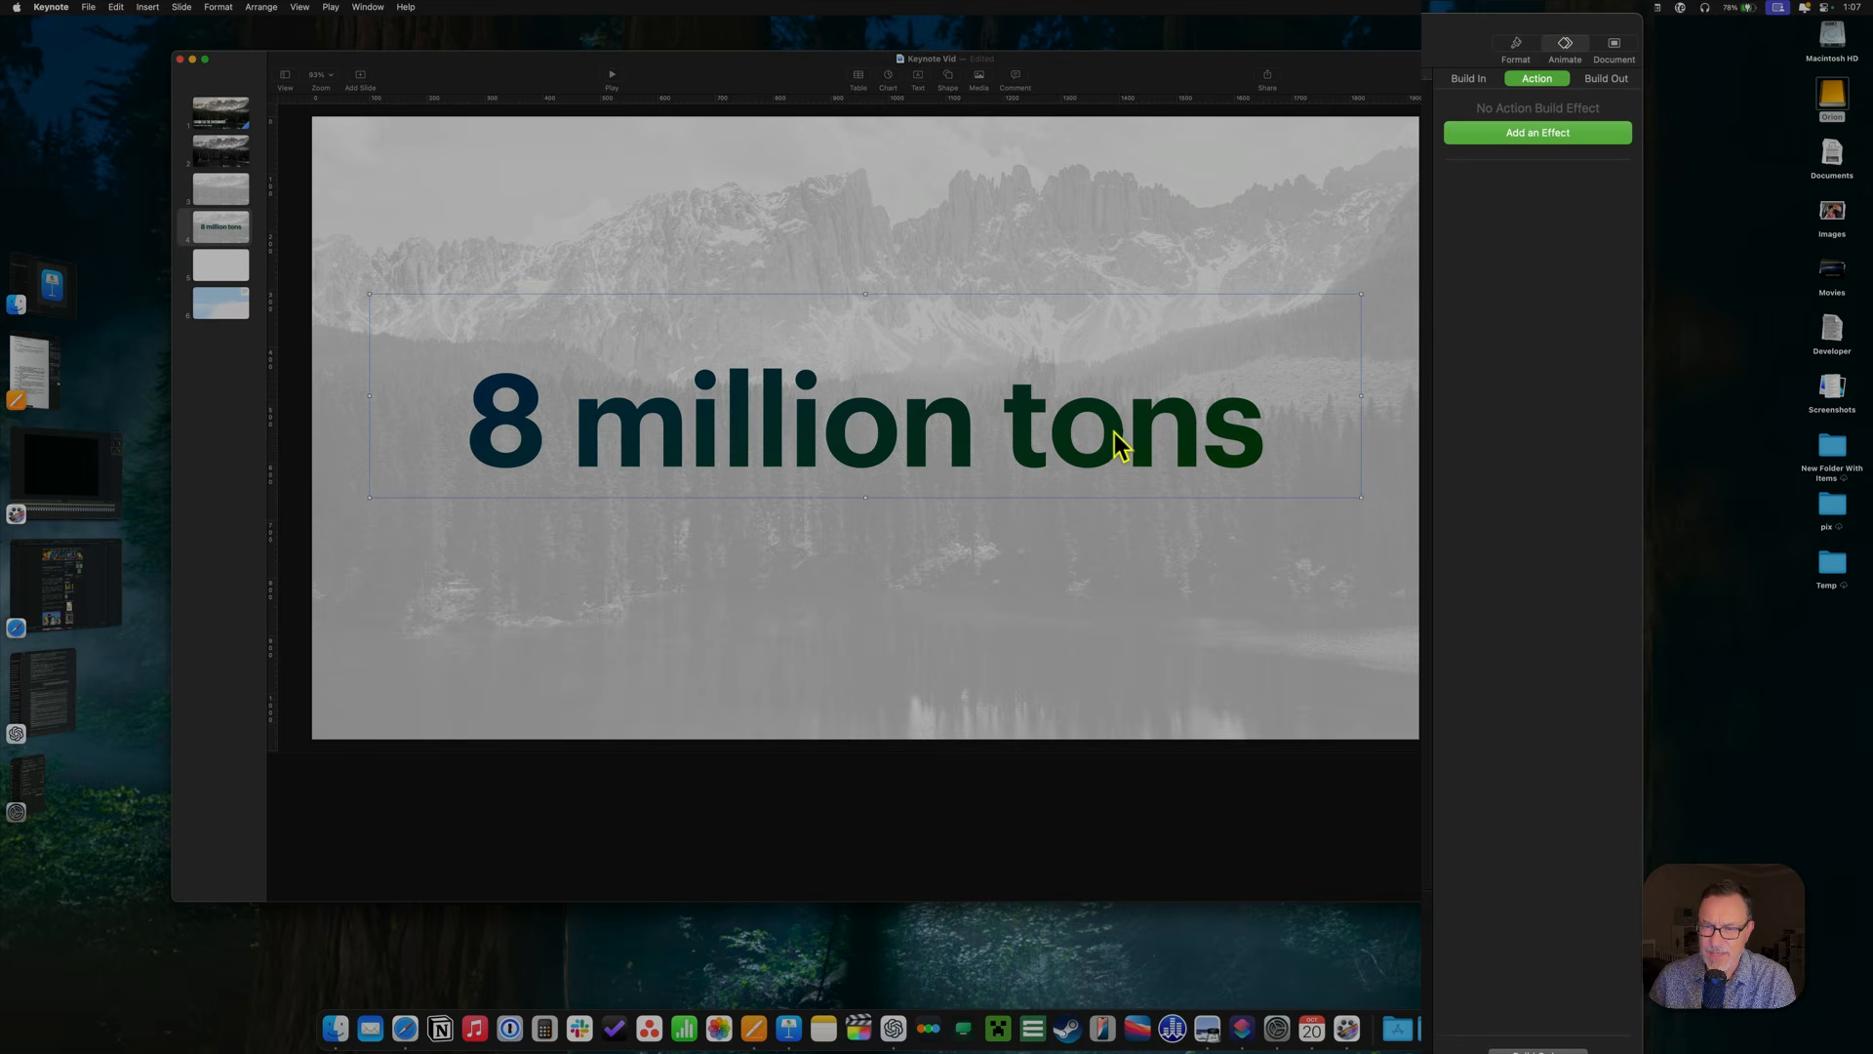
pyautogui.click(1561, 44)
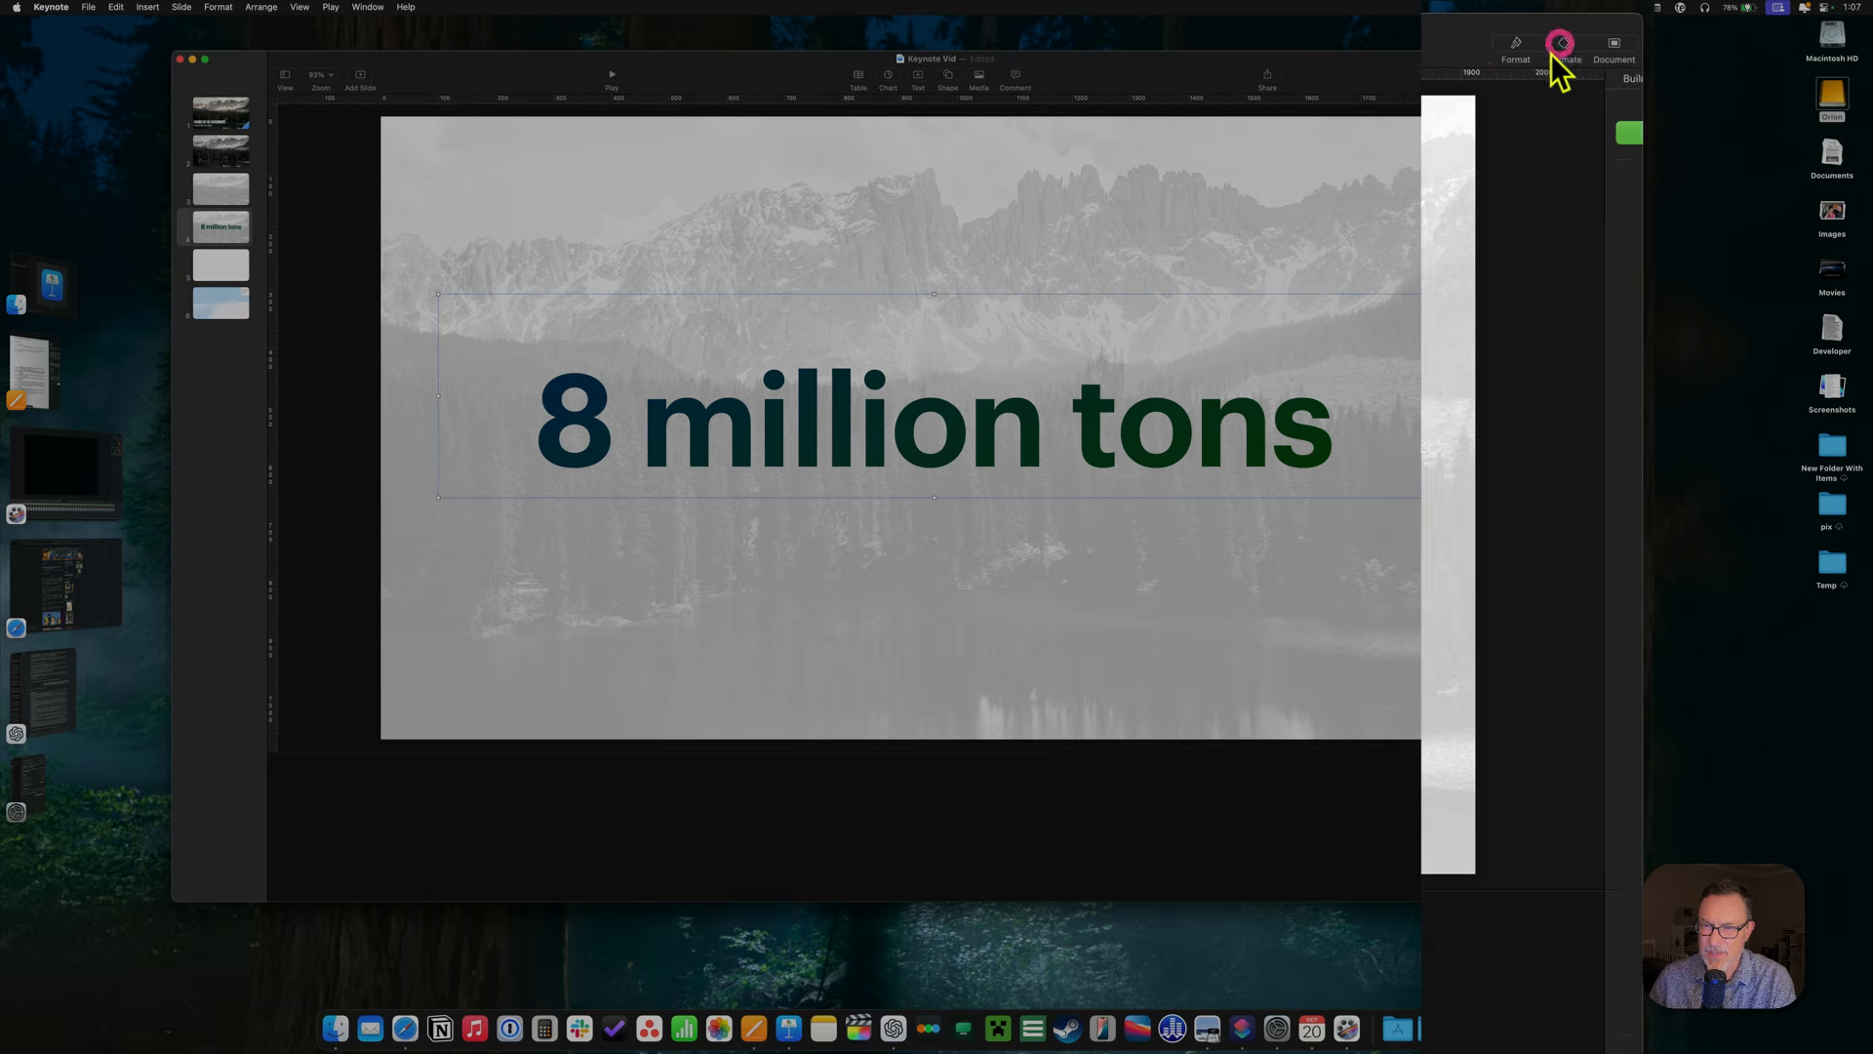
pyautogui.click(1561, 44)
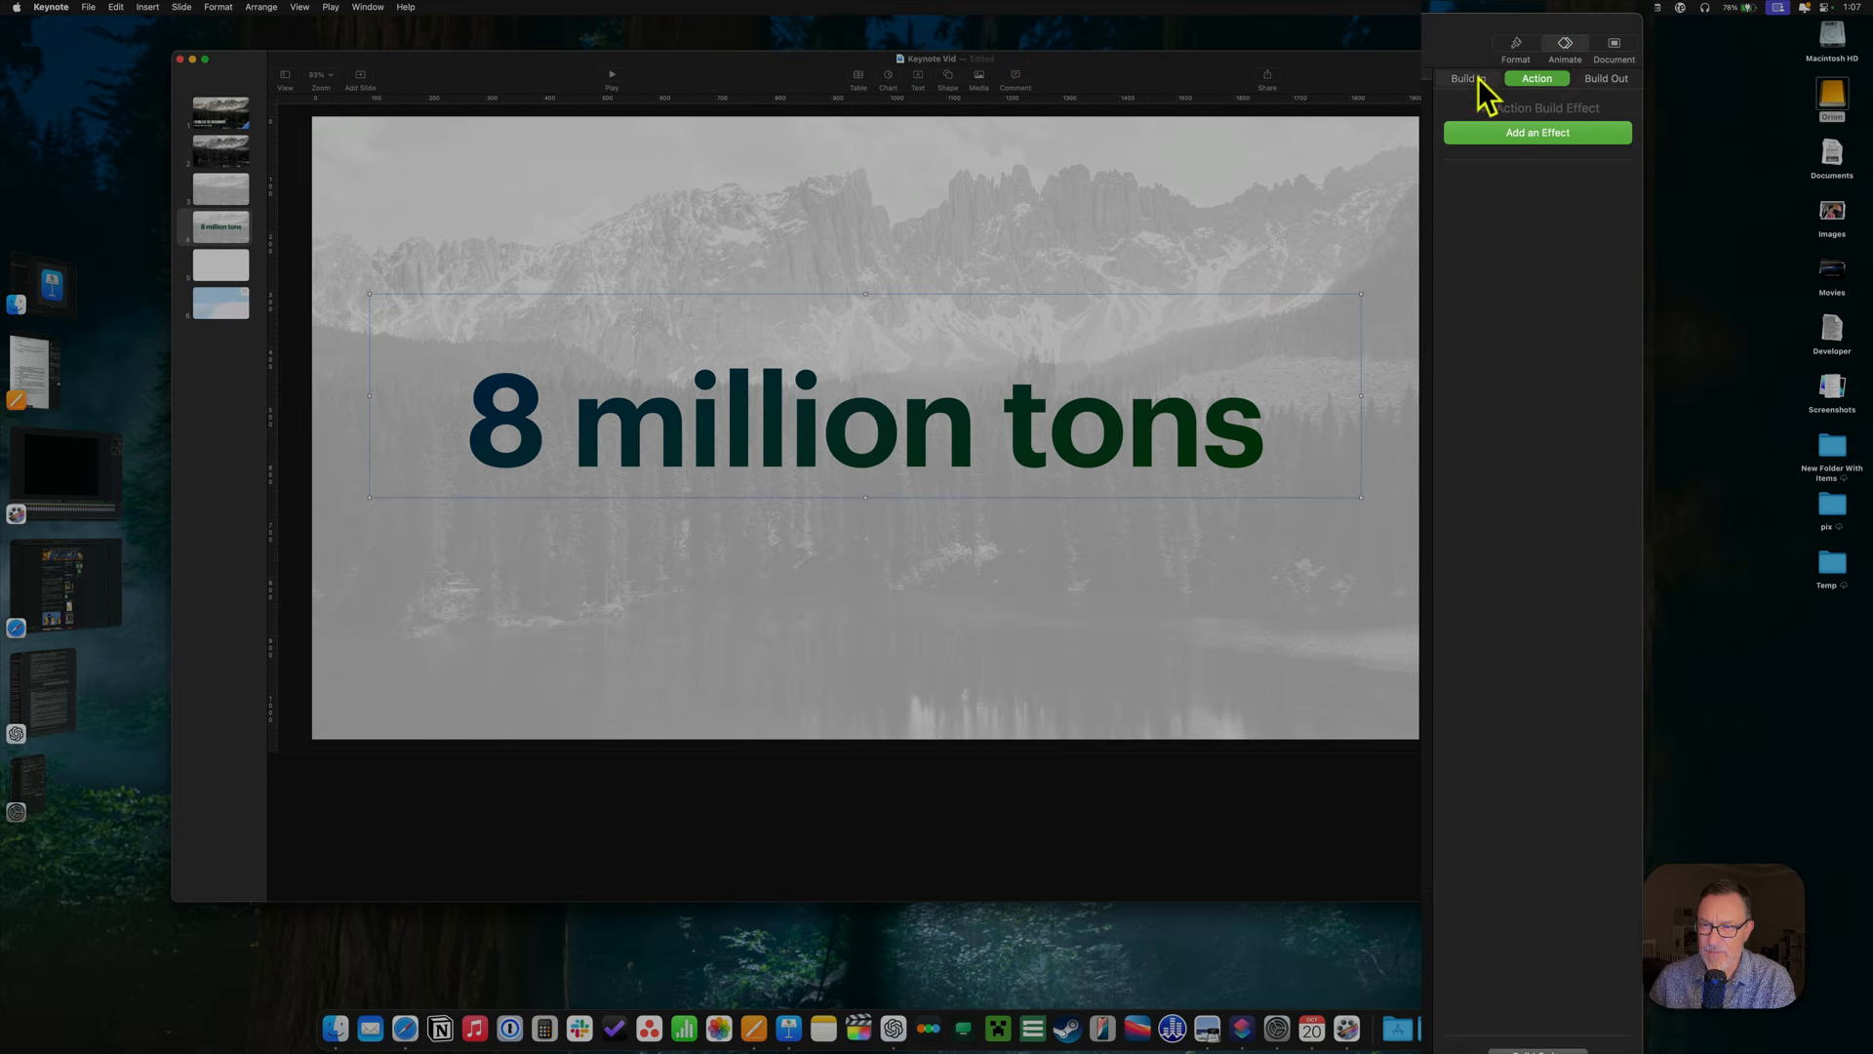
pyautogui.click(1468, 78)
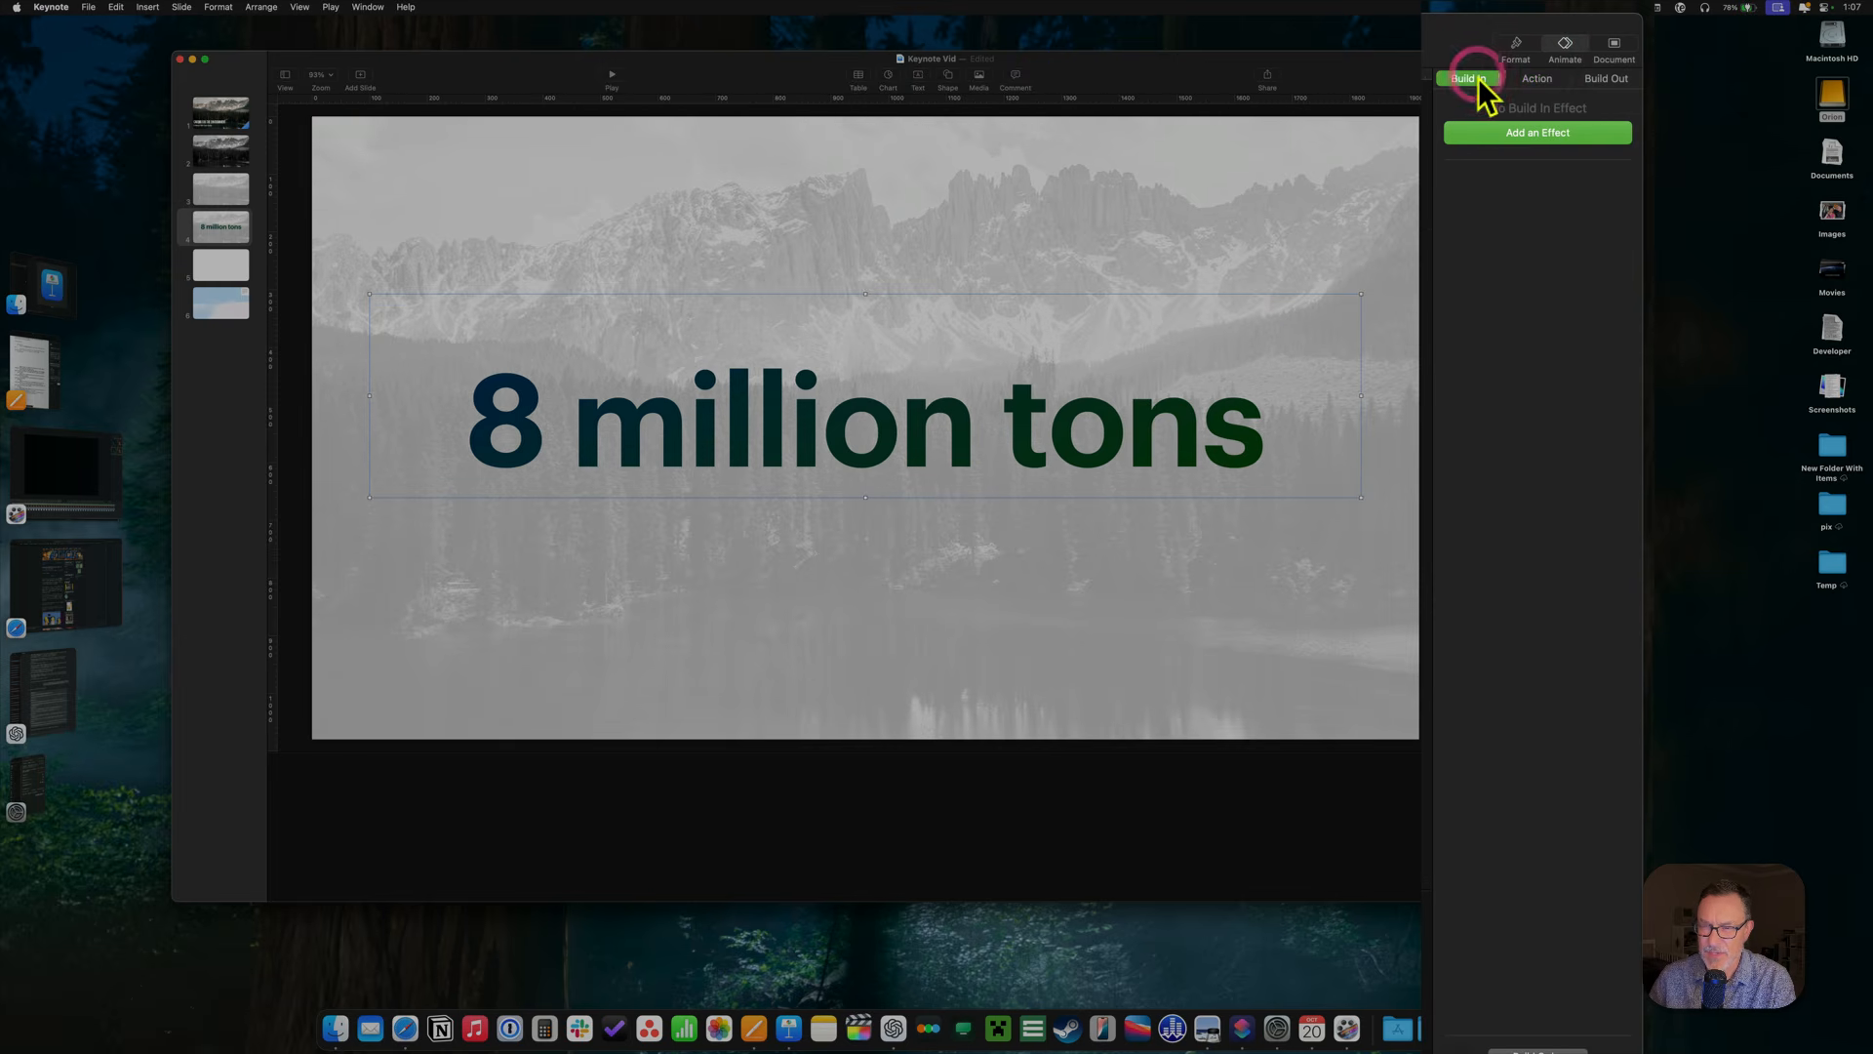
pyautogui.click(1547, 132)
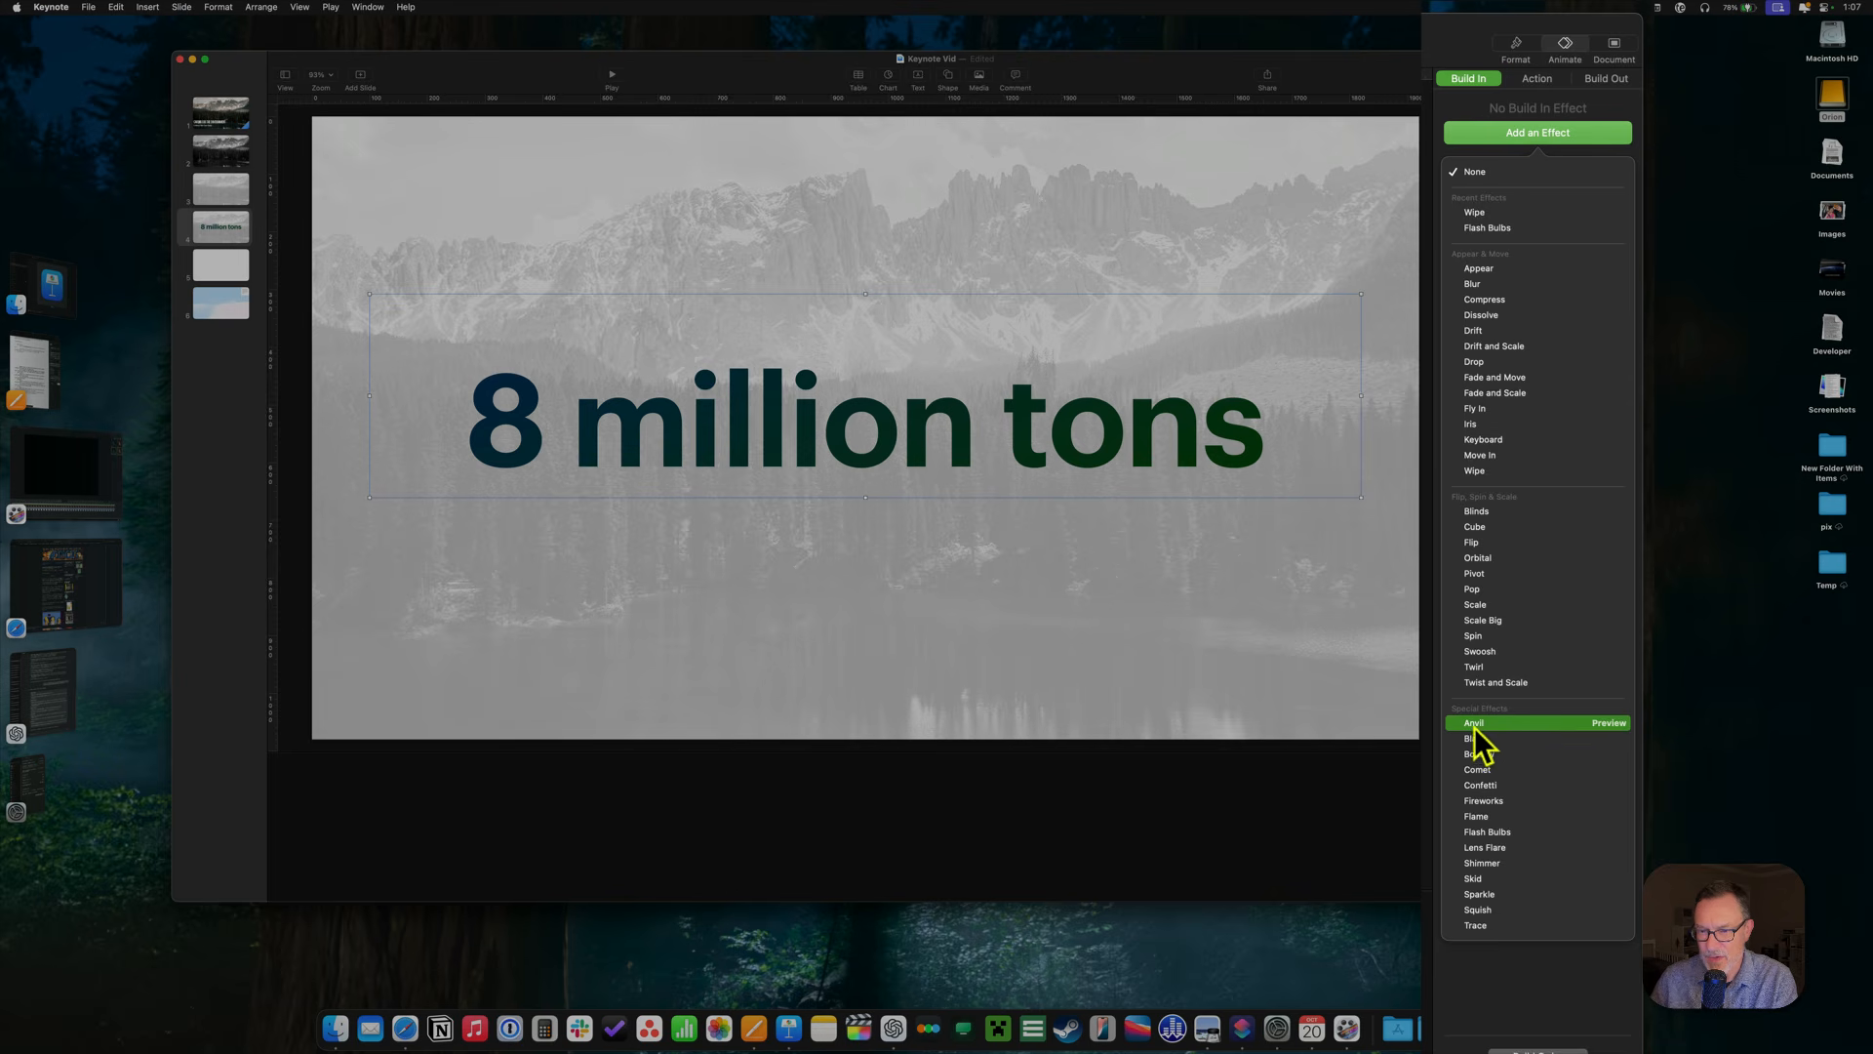
pyautogui.click(1600, 723)
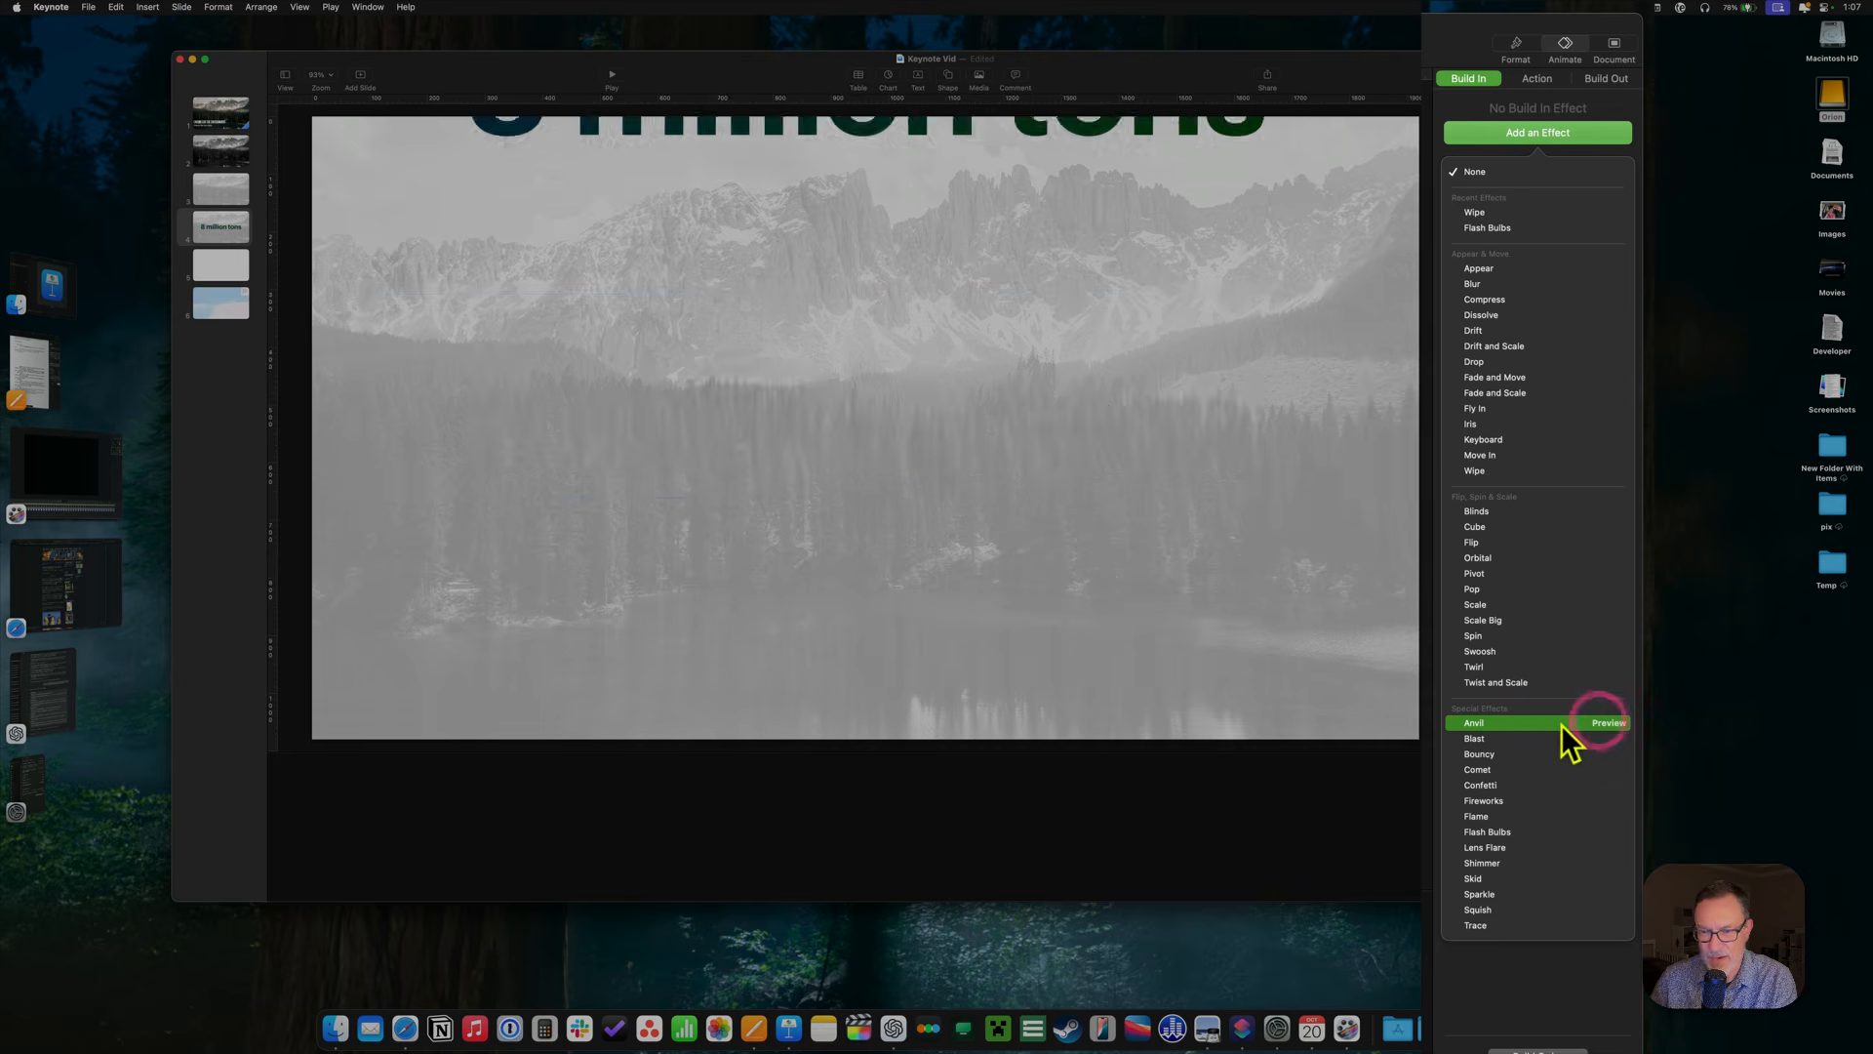
pyautogui.click(1471, 723)
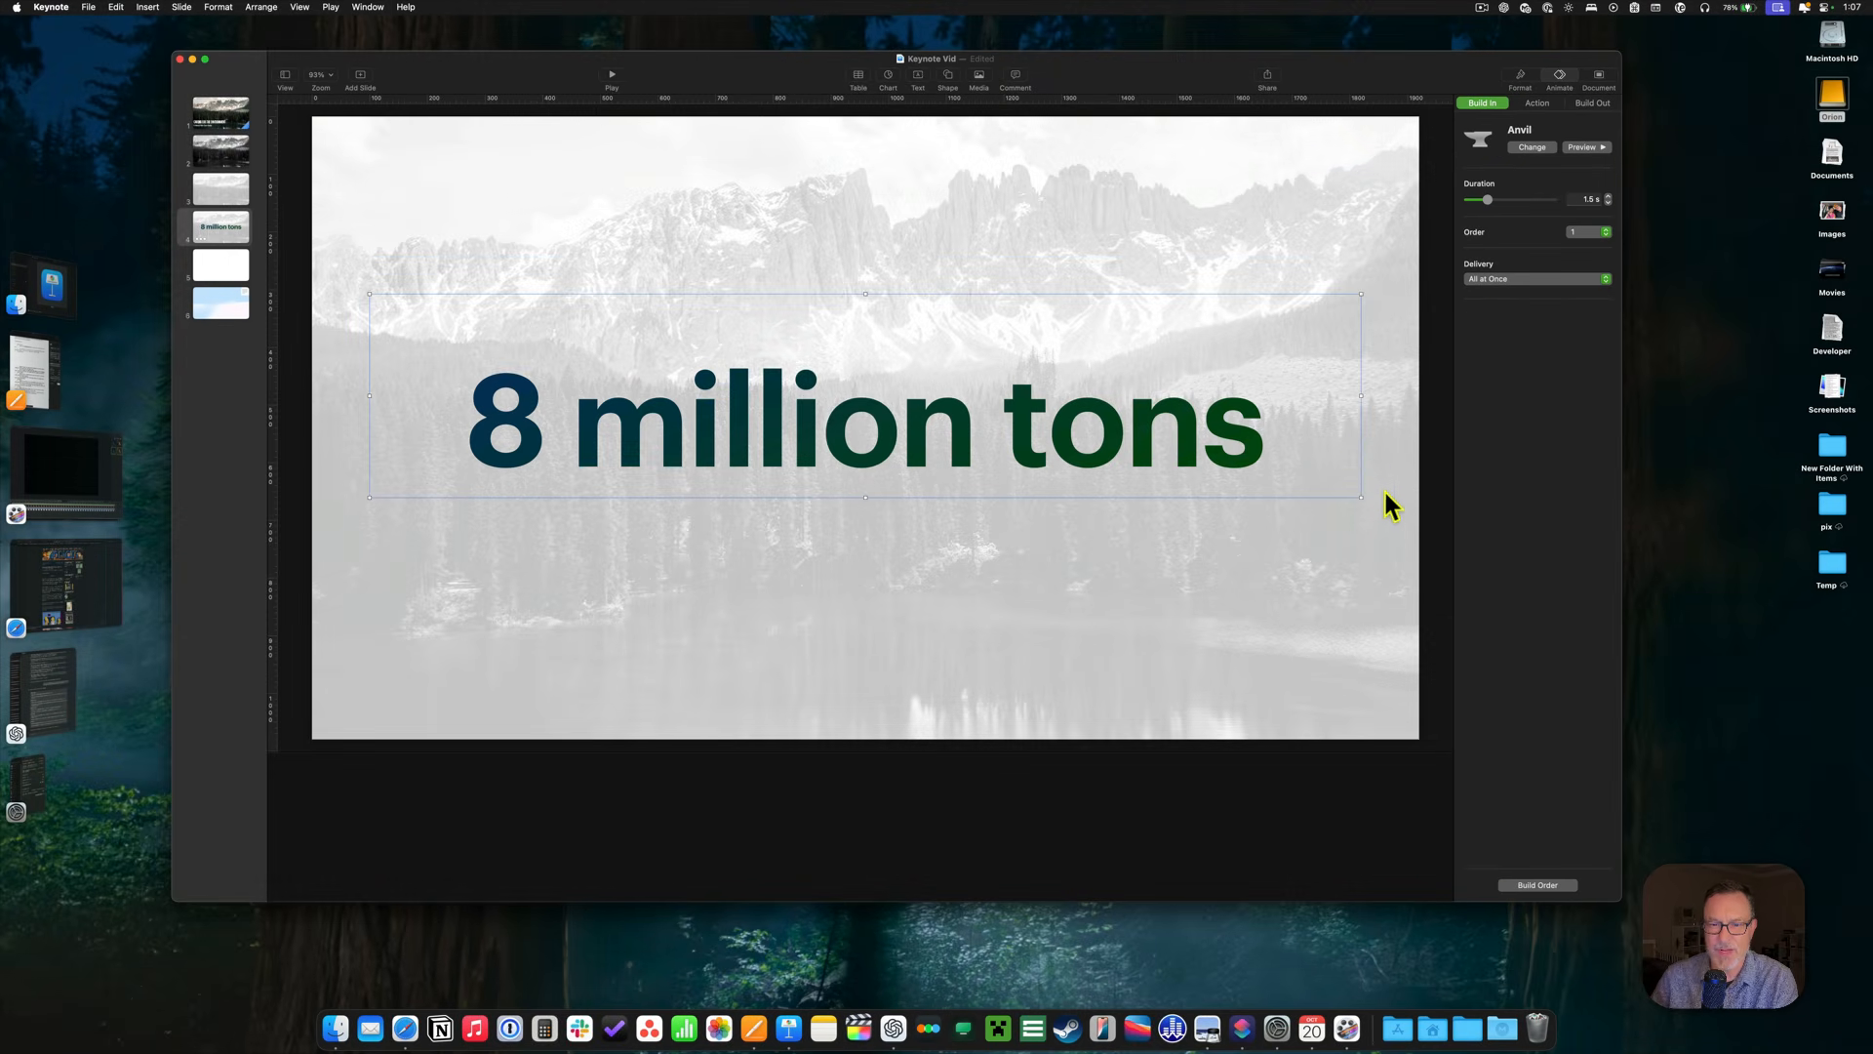